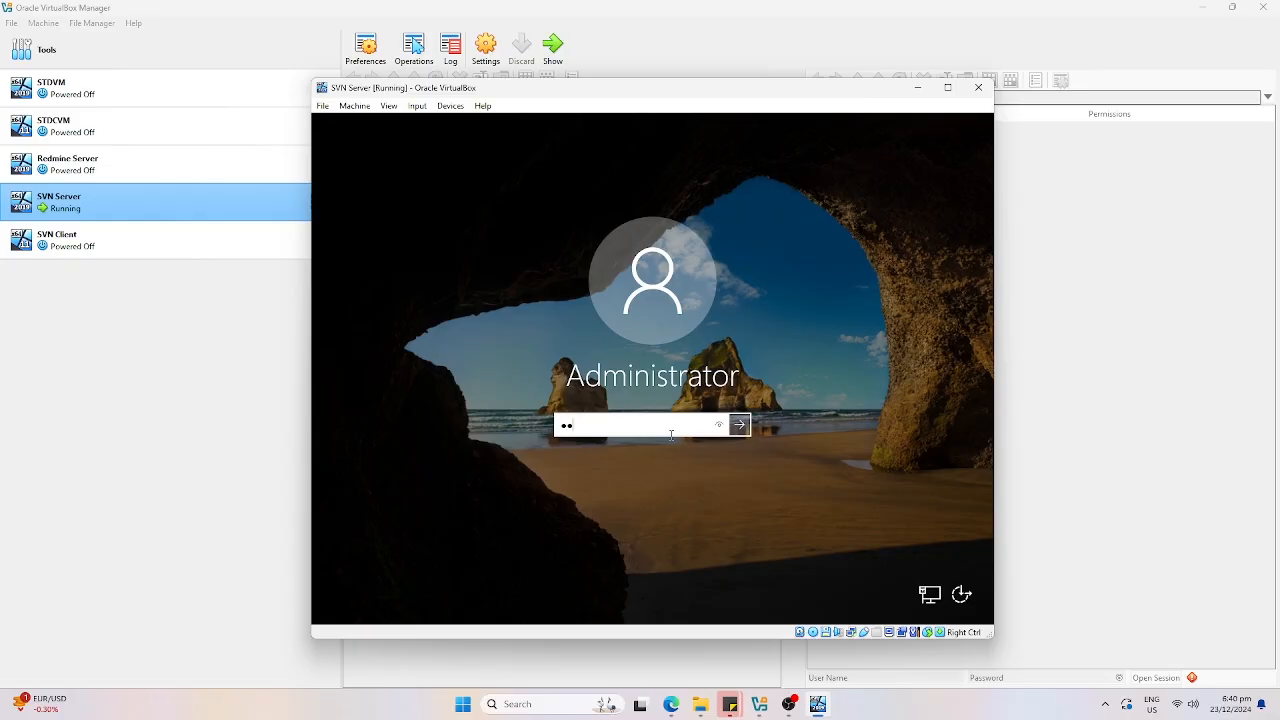
Sign in to the SVN Server VM as Administrator, then close the Windows Admin Center notice and Server Manager.
{"action": "key", "text": "Return"}
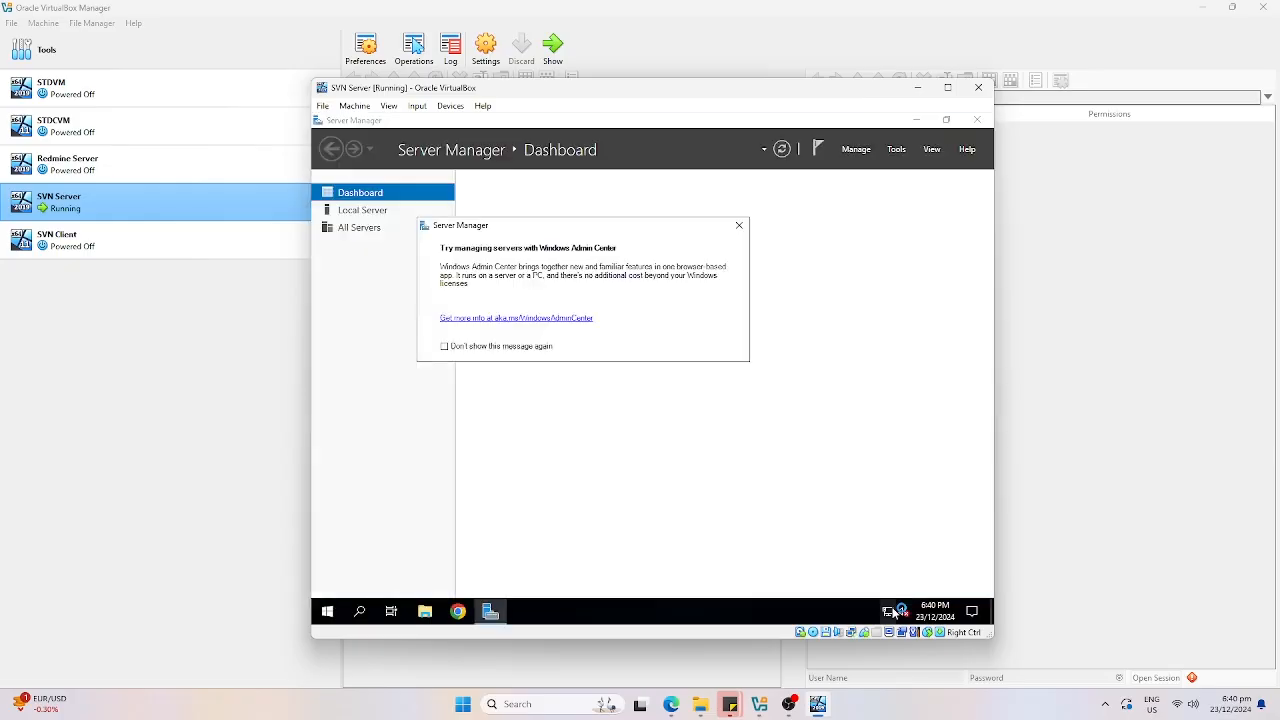
{"action": "left_click", "coordinate": [740, 226]}
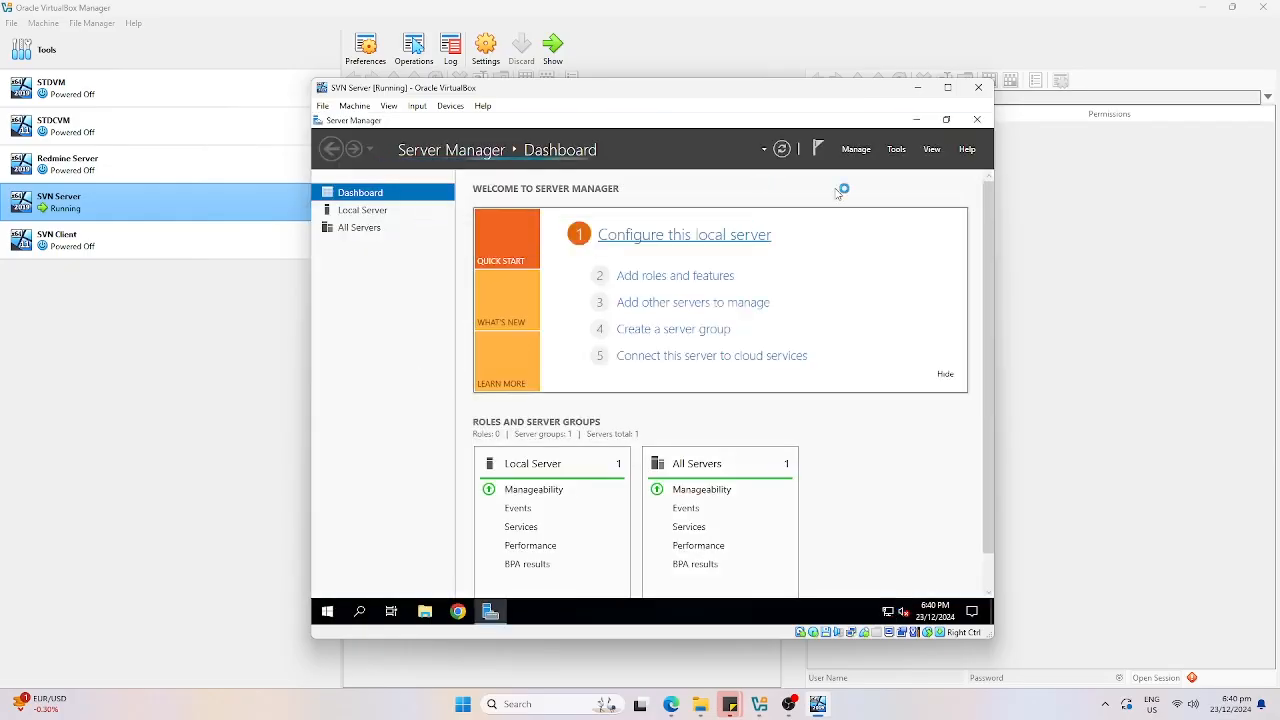
{"action": "left_click", "coordinate": [977, 119]}
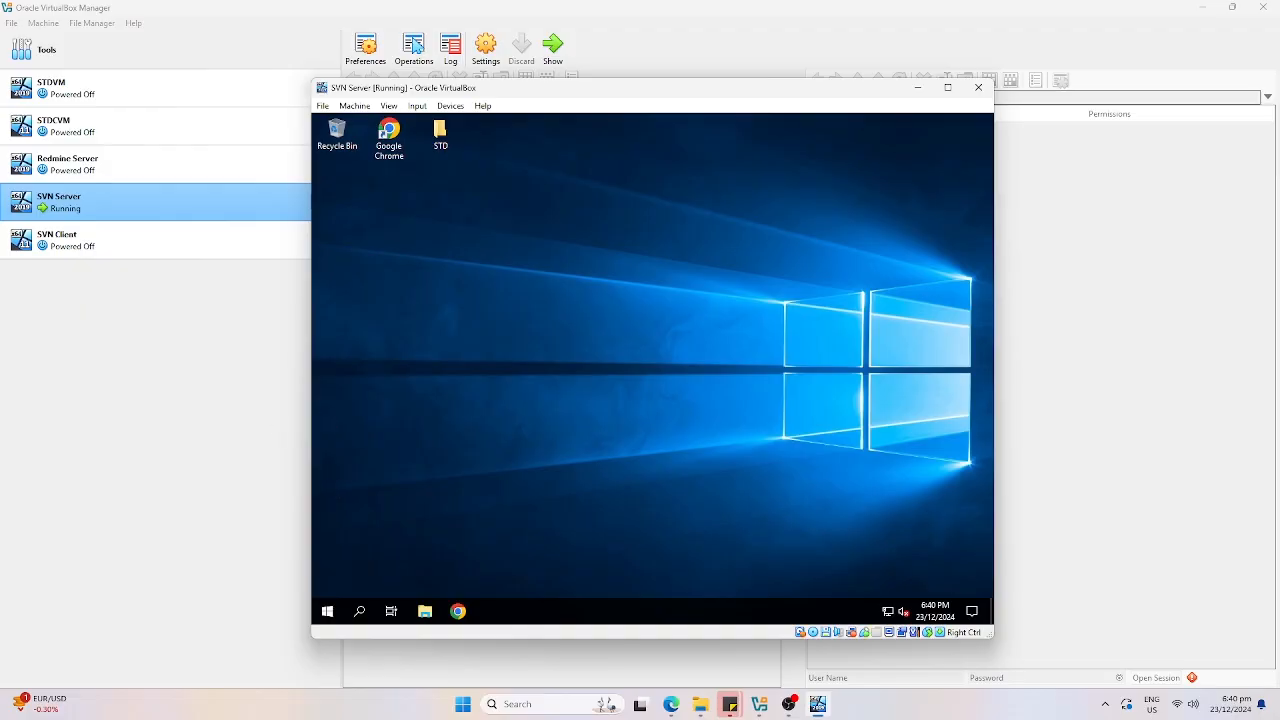
Bring the host's Captures File Explorer window fully onto the screen.
{"action": "mouse_move", "coordinate": [700, 704]}
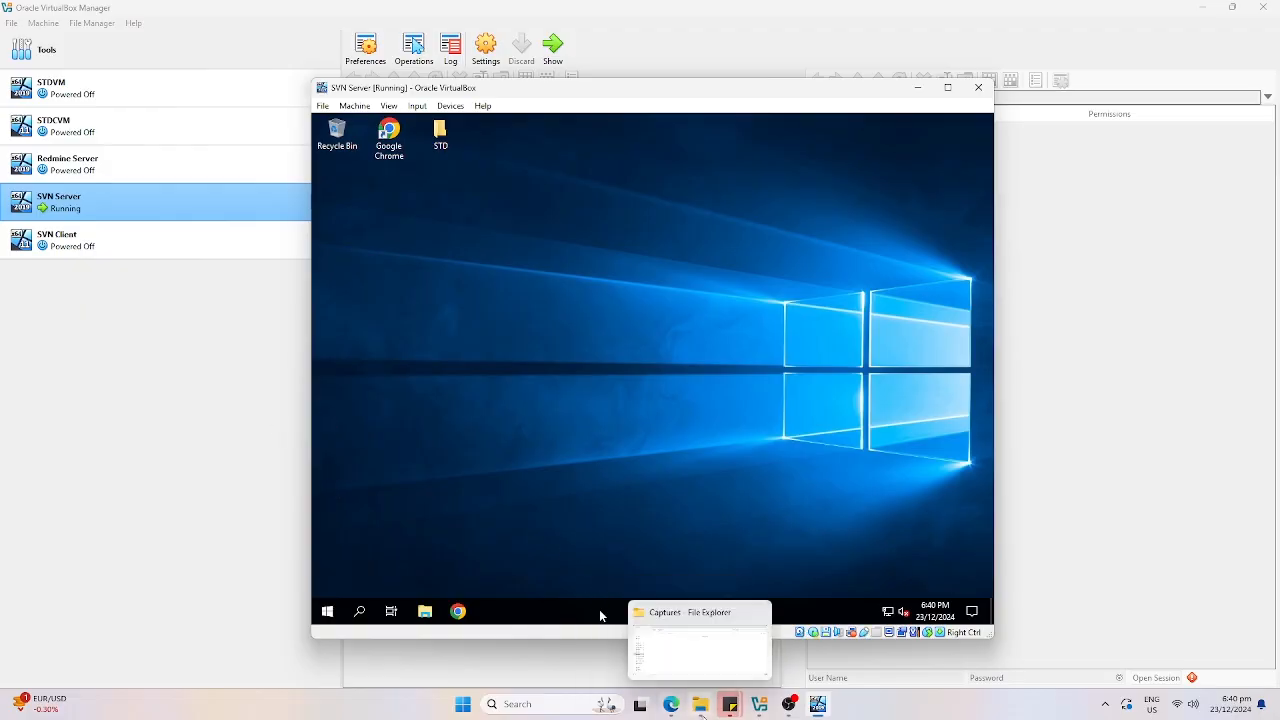
{"action": "left_click", "coordinate": [682, 657]}
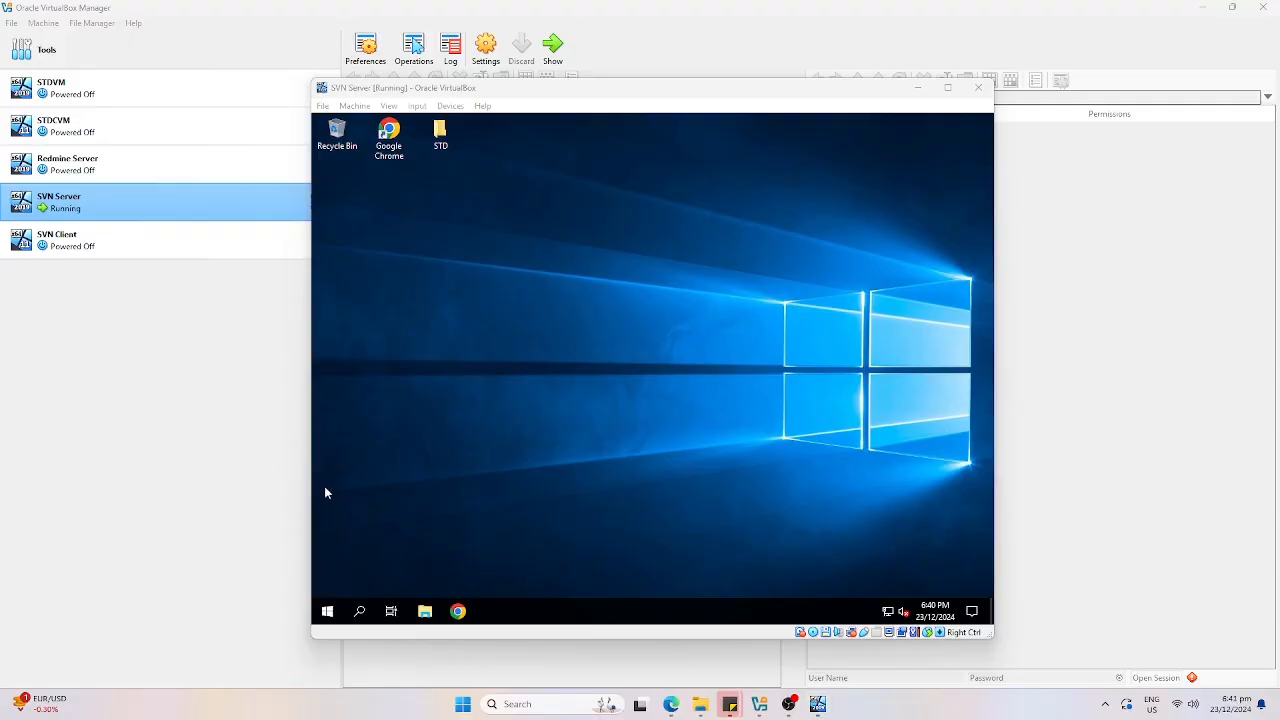
{"action": "left_click_drag", "start_coordinate": [0, 90], "coordinate": [554, 213]}
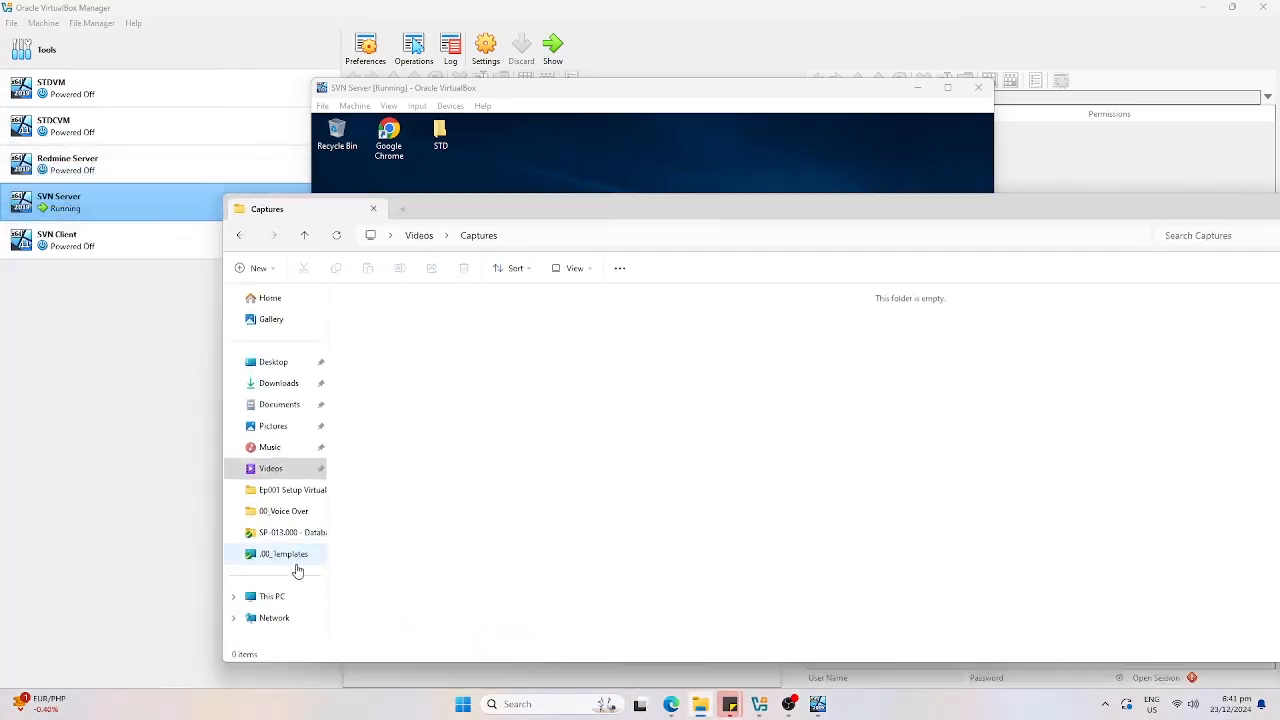
Browse to D:\VMs\00_Installer\Filemanagement and select the VisualSVN-Server-5.4.3-x64 installer.
{"action": "left_click", "coordinate": [286, 598]}
{"action": "left_click", "coordinate": [565, 333]}
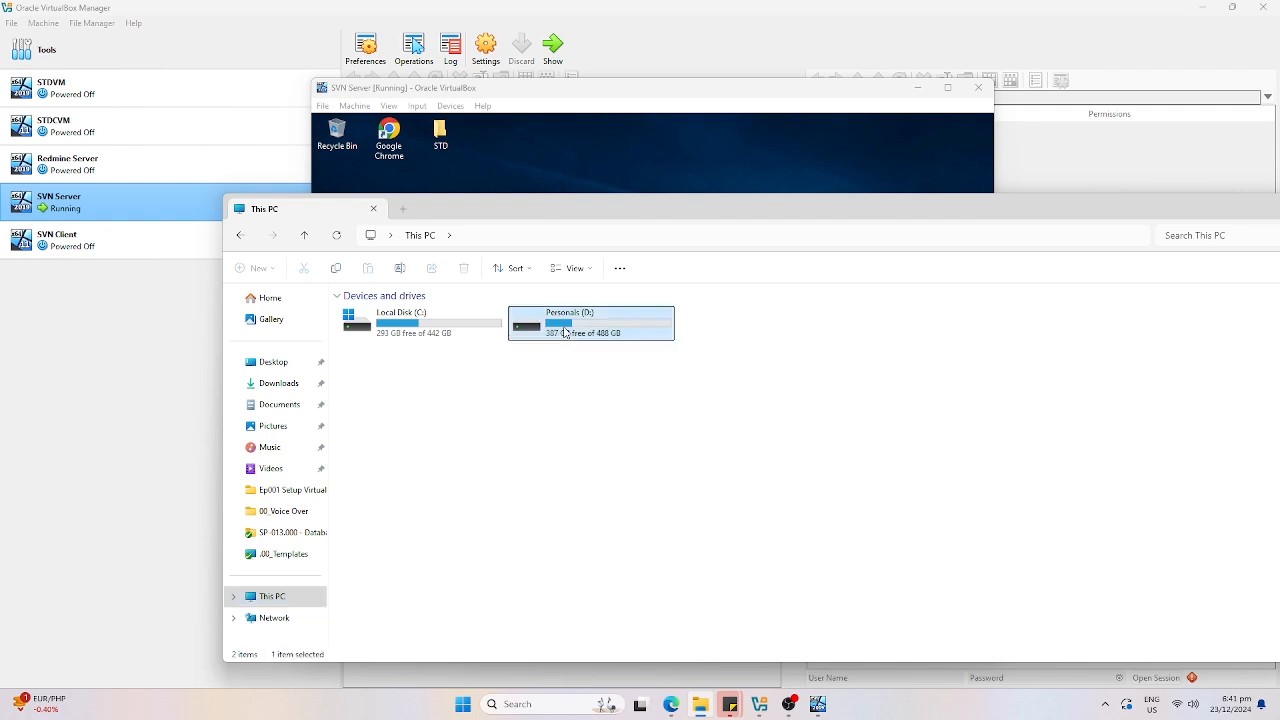
{"action": "double_click", "coordinate": [565, 333]}
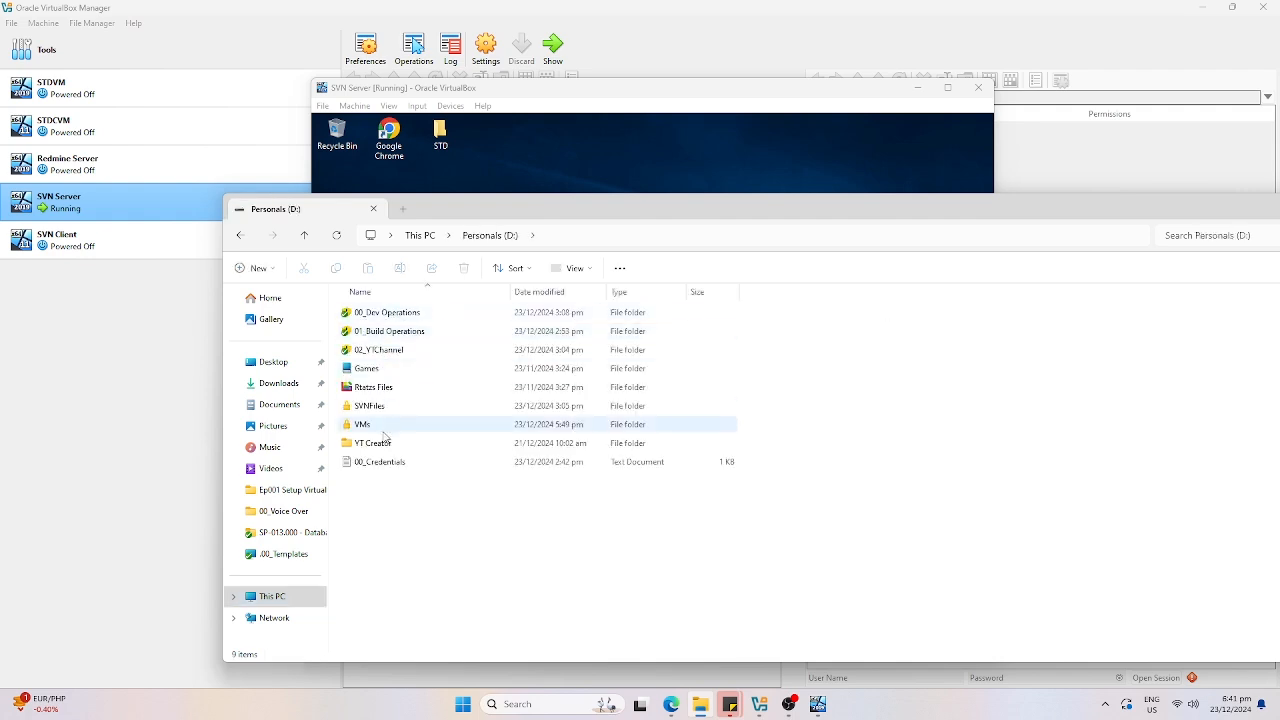
{"action": "double_click", "coordinate": [384, 424]}
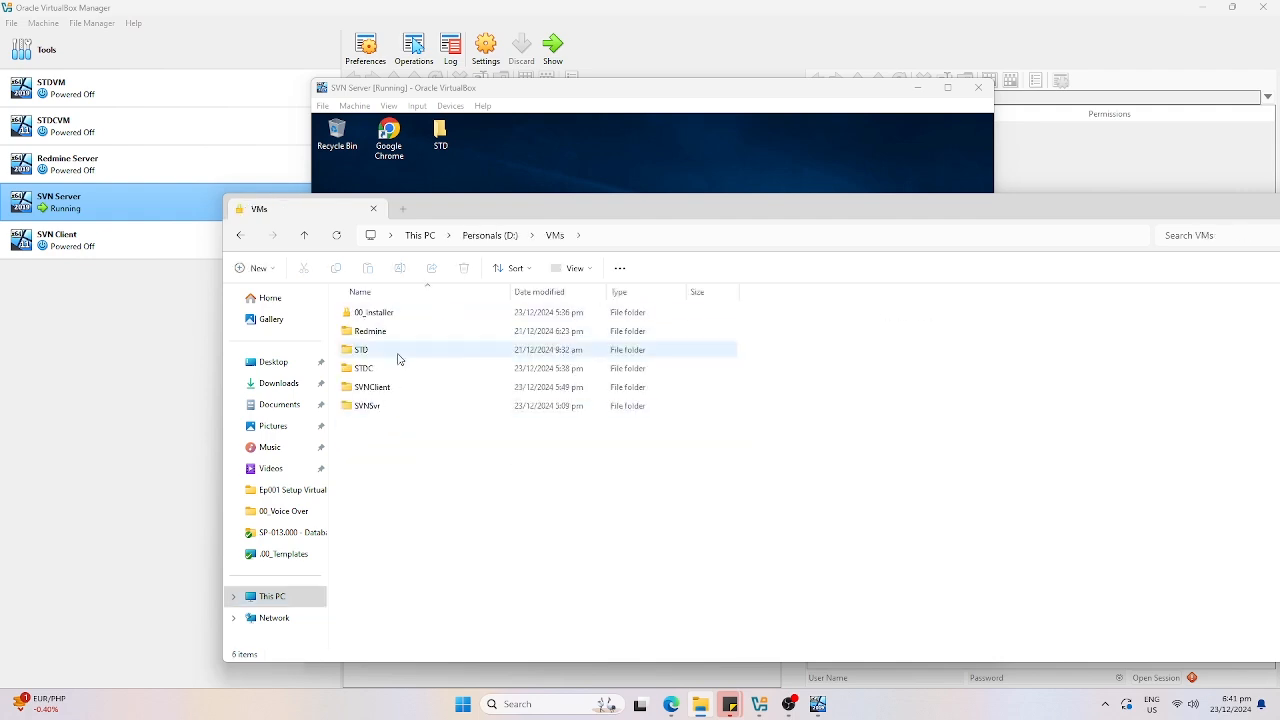
{"action": "double_click", "coordinate": [395, 313]}
{"action": "left_click", "coordinate": [386, 335]}
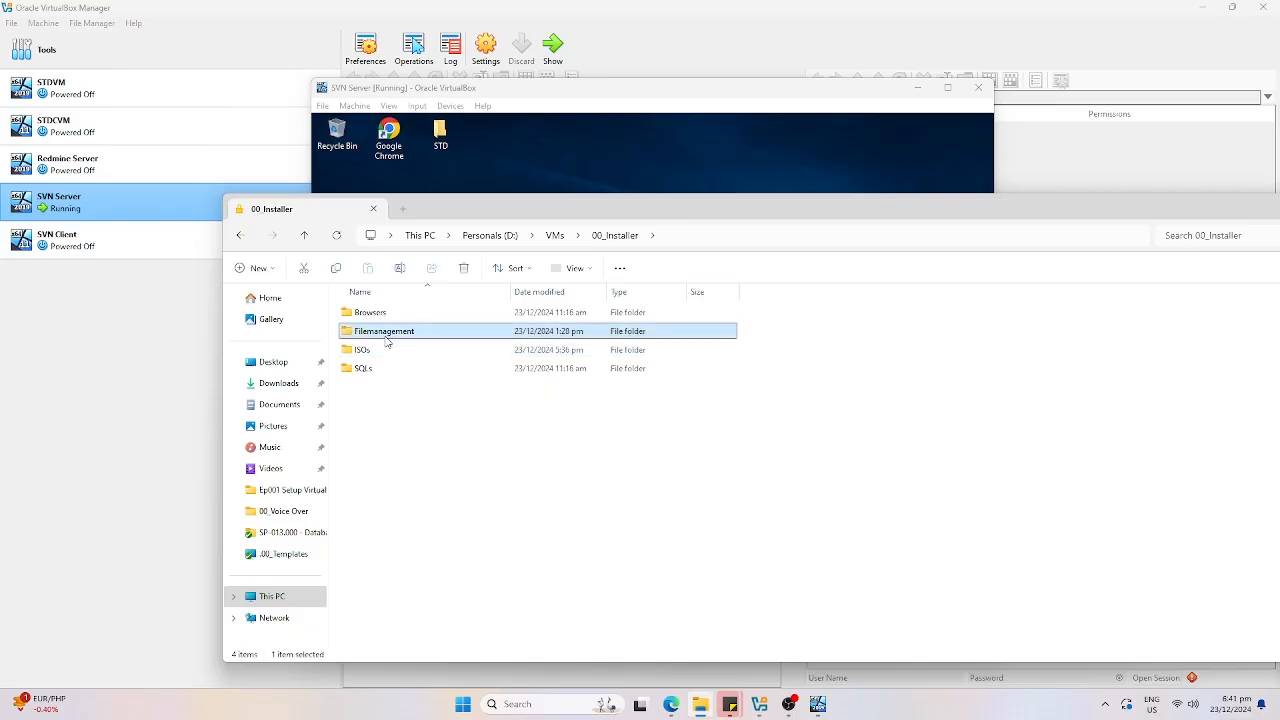
{"action": "double_click", "coordinate": [386, 338]}
{"action": "left_click", "coordinate": [425, 336]}
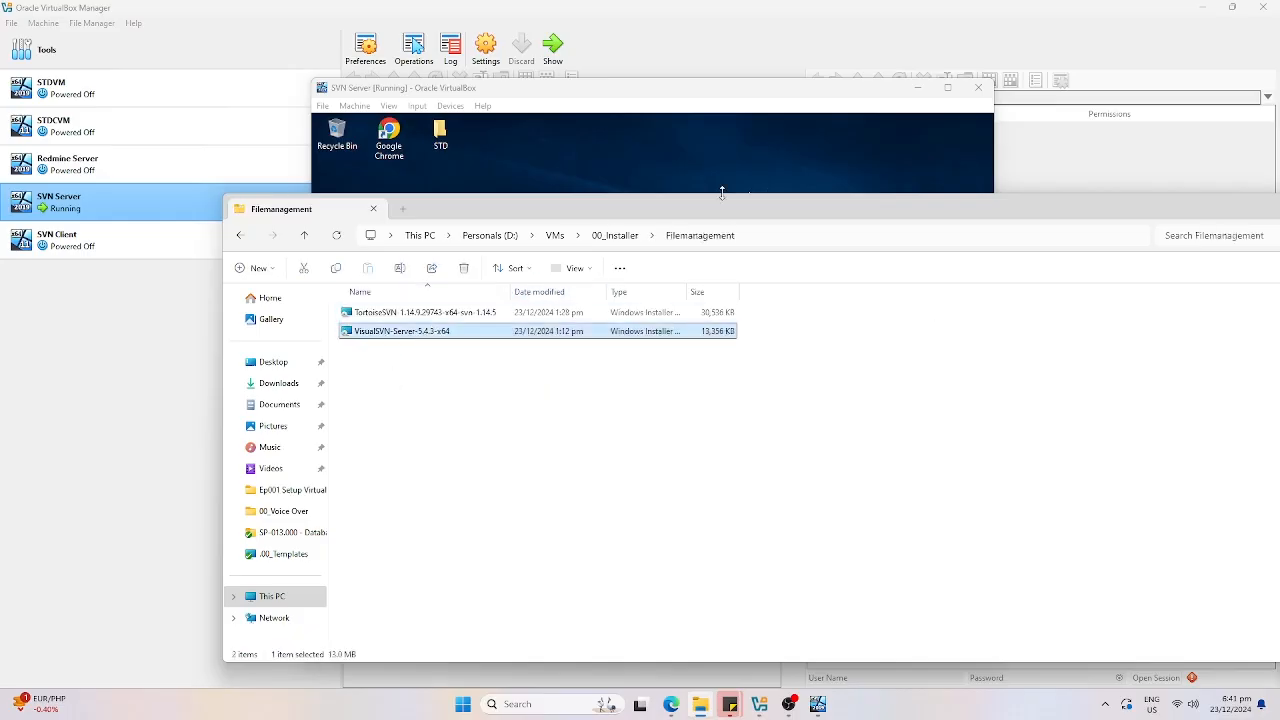
{"action": "left_click", "coordinate": [738, 160]}
Run ipconfig in the VM's Command Prompt to find the server's IPv4 address ending in 23.
{"action": "left_click", "coordinate": [357, 621]}
{"action": "type", "text": "cmd"}
{"action": "key", "text": "Return"}
{"action": "type", "text": "ipoc"}
{"action": "key", "text": "BackSpace"}
{"action": "key", "text": "BackSpace"}
{"action": "type", "text": "con"}
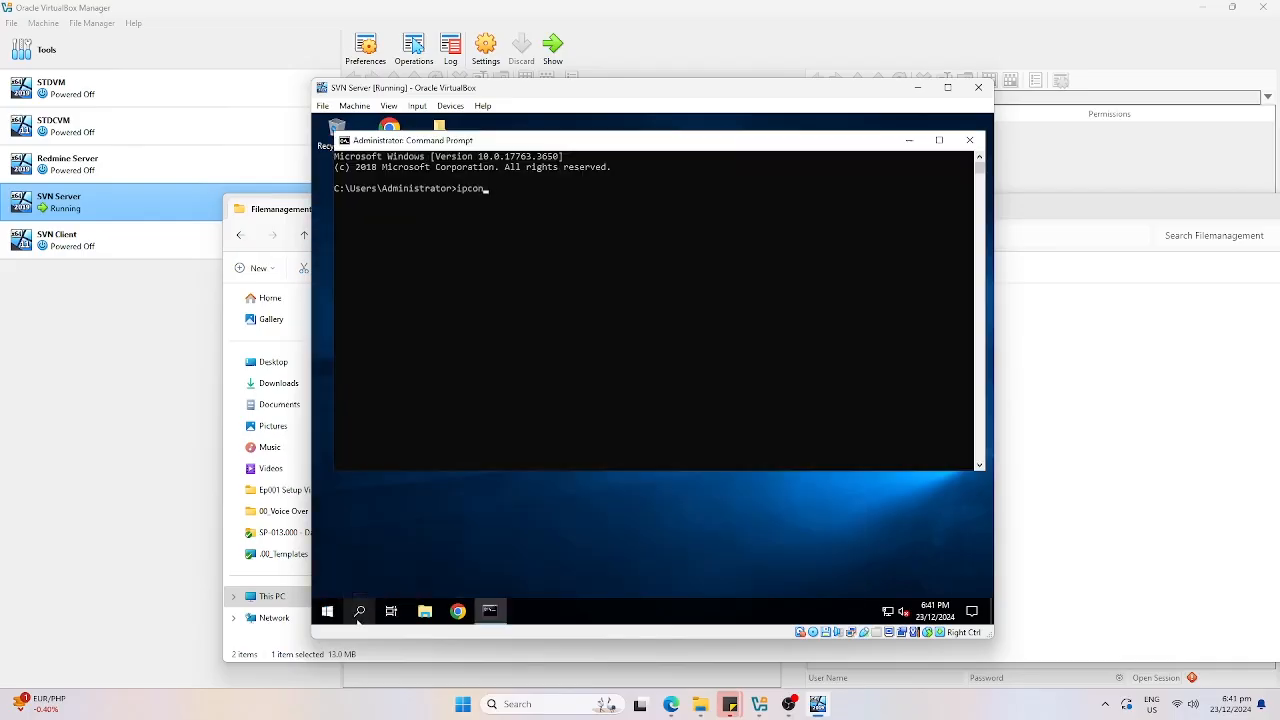
{"action": "type", "text": "fig"}
{"action": "key", "text": "Return"}
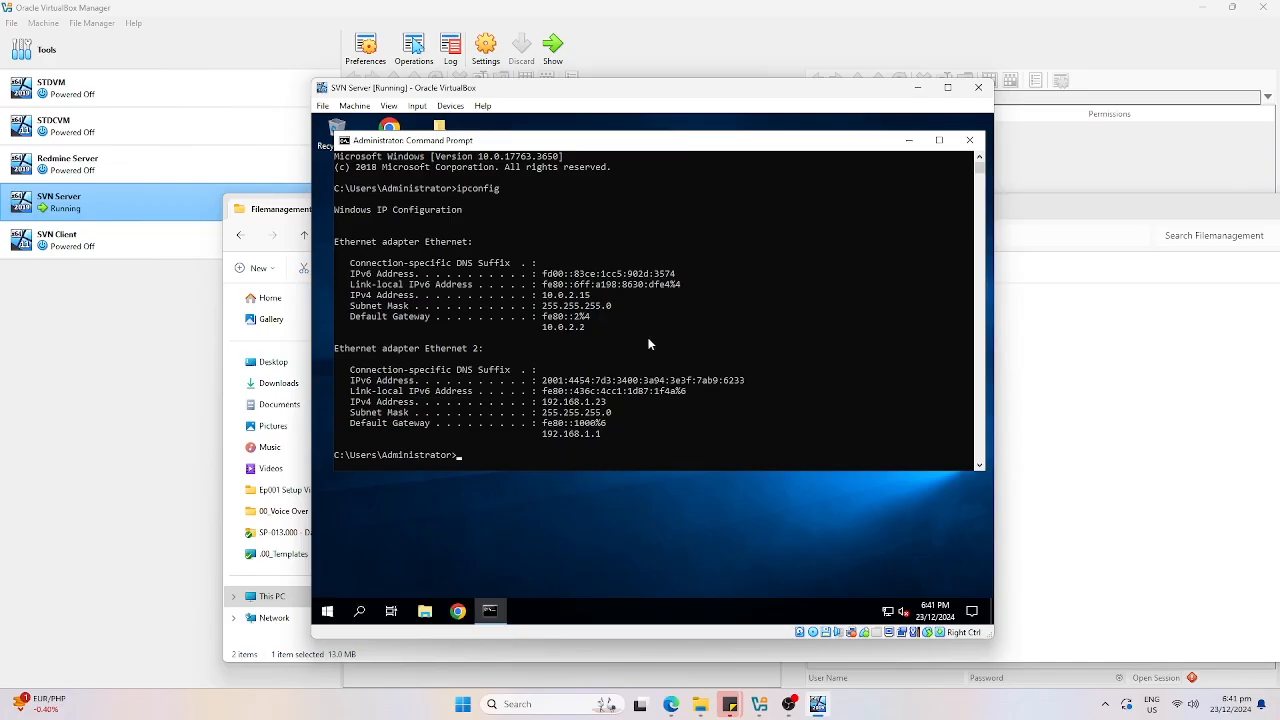
{"action": "left_click_drag", "start_coordinate": [607, 401], "coordinate": [593, 404]}
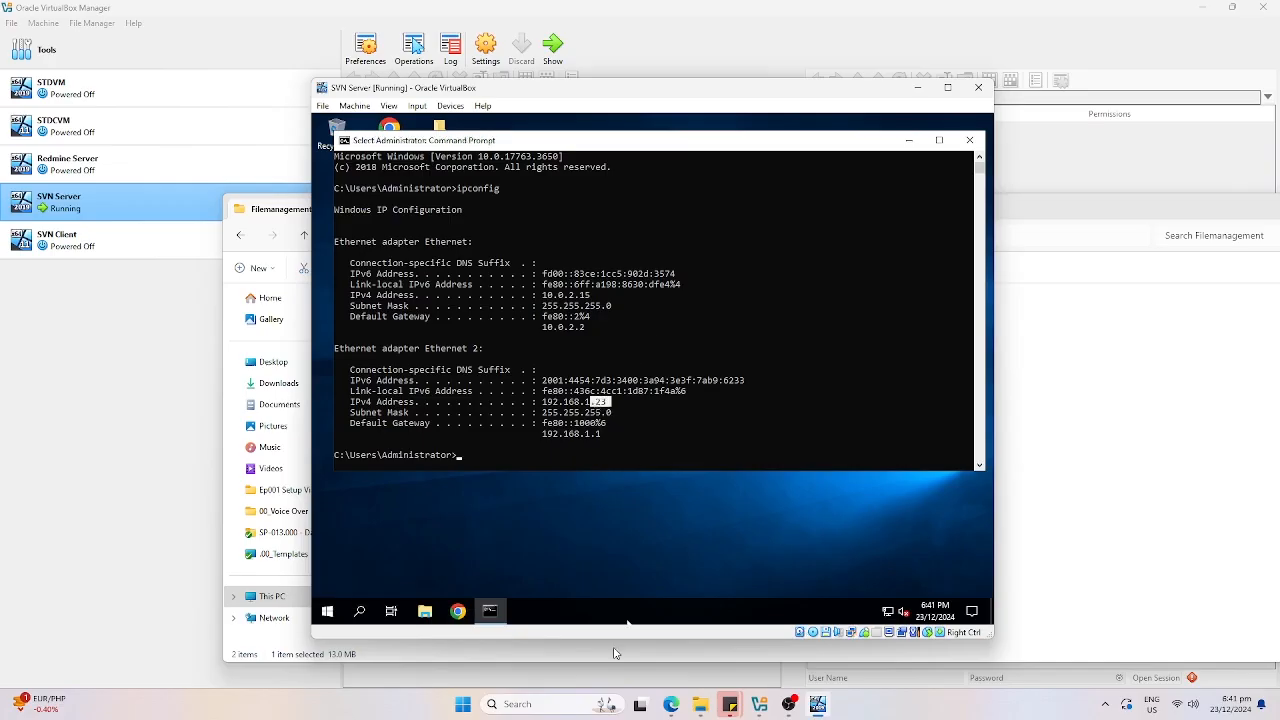
Start a Remote Desktop Connection to 192.168.1.23.
{"action": "left_click", "coordinate": [463, 704]}
{"action": "left_click", "coordinate": [676, 522]}
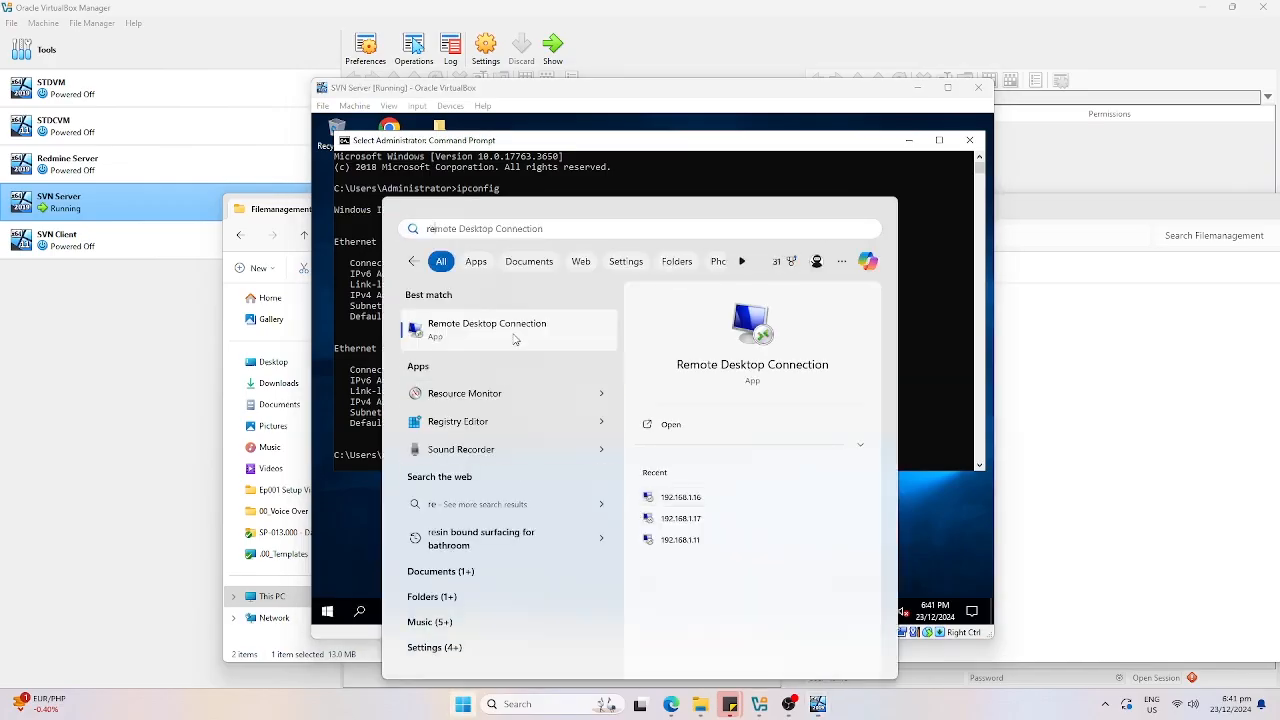
{"action": "left_click", "coordinate": [516, 338]}
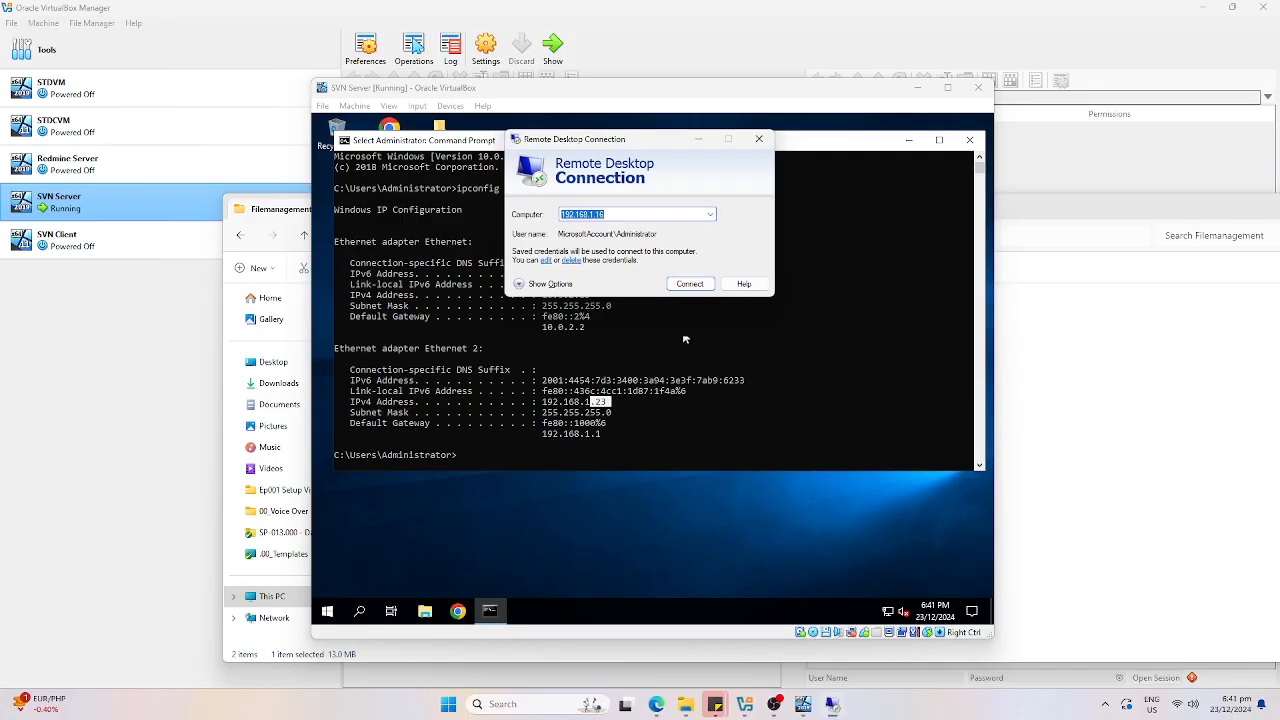
{"action": "left_click", "coordinate": [610, 213]}
{"action": "type", "text": "23"}
{"action": "left_click", "coordinate": [690, 284]}
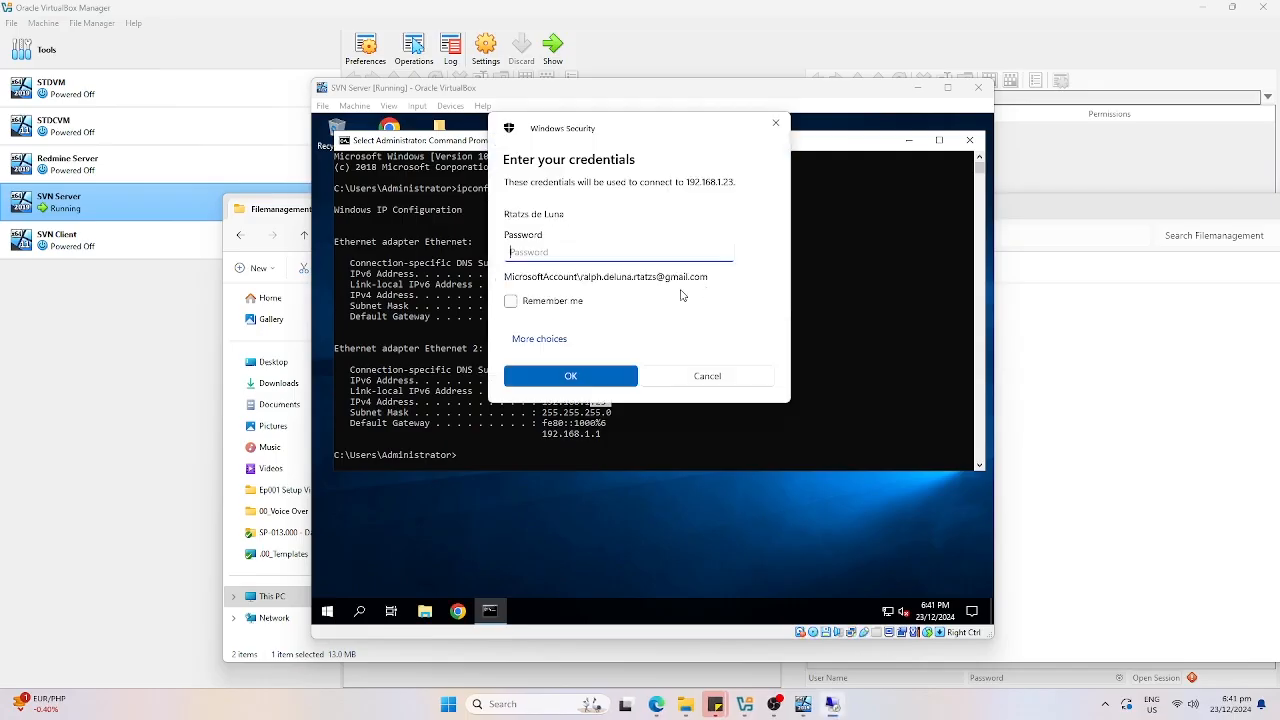
Sign in as Administrator with the account password and accept the certificate warning.
{"action": "left_click", "coordinate": [533, 339]}
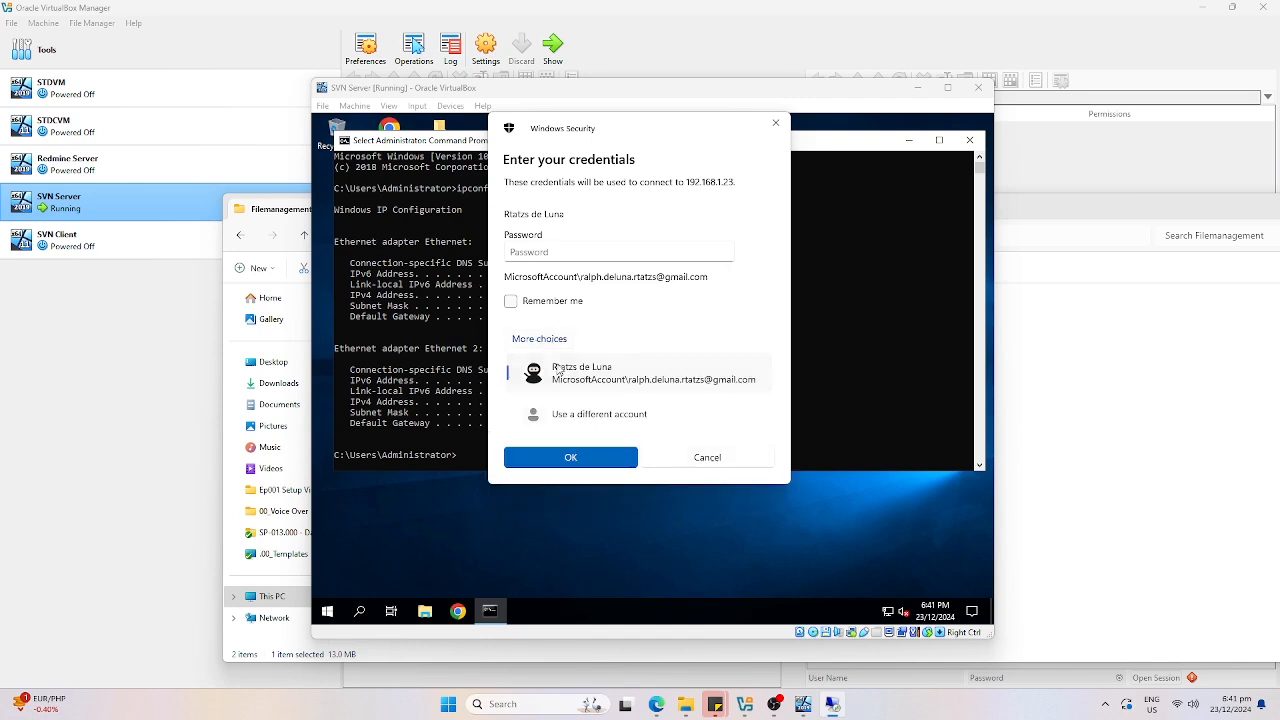
{"action": "left_click", "coordinate": [572, 414]}
{"action": "type", "text": "Administrator"}
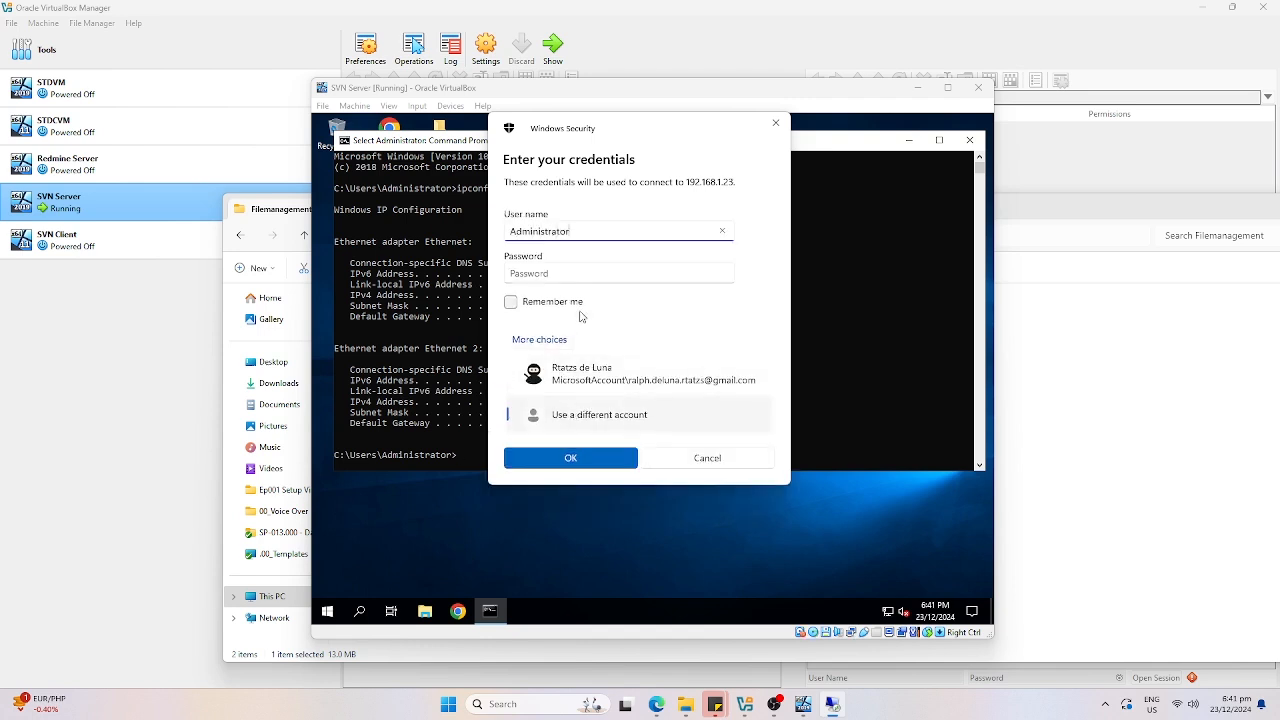
{"action": "key", "text": "Tab"}
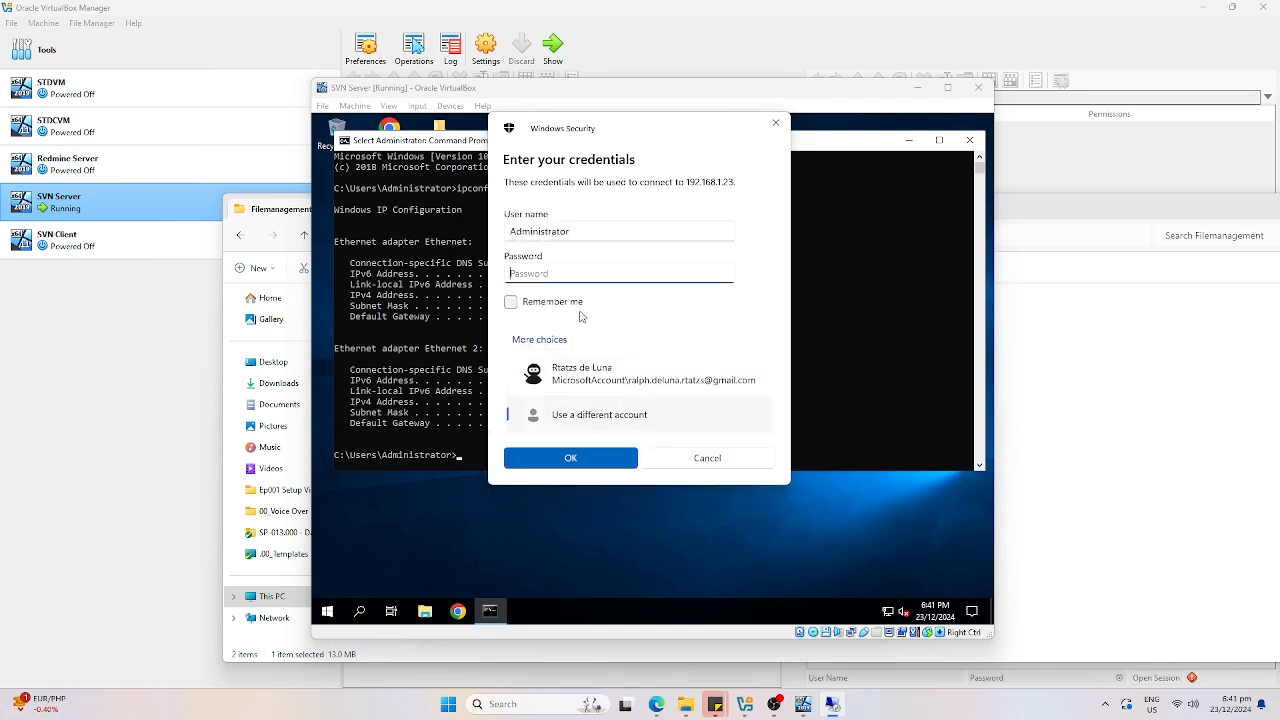
{"action": "type", "text": "P"}
{"action": "key", "text": "Return"}
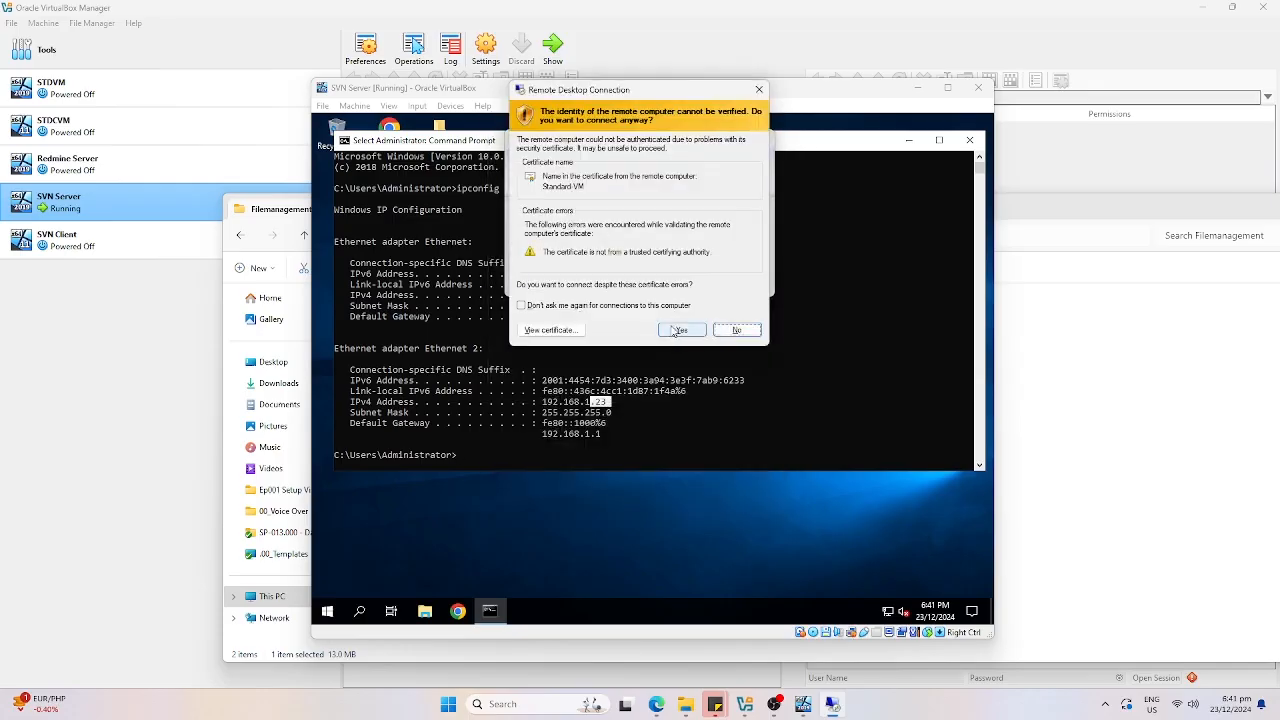
{"action": "left_click", "coordinate": [667, 330]}
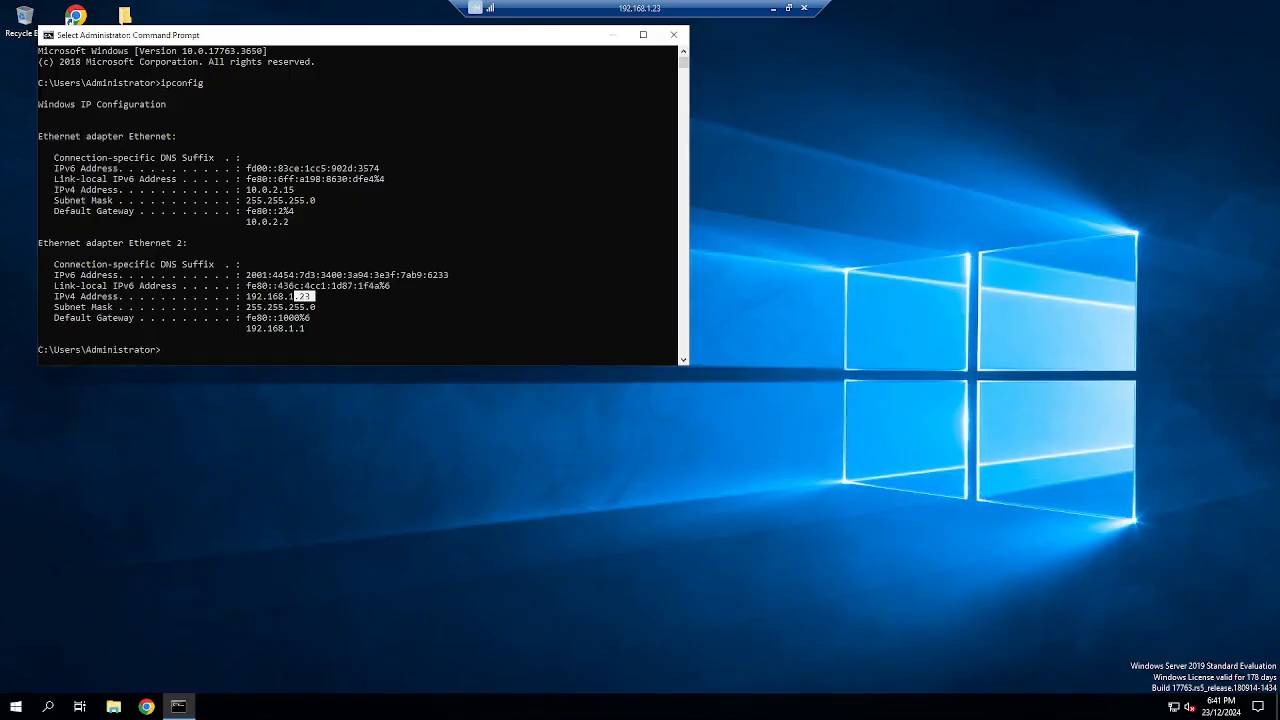
Close the remote Command Prompt, minimize the session, and shrink the VM window out of the way.
{"action": "left_click", "coordinate": [673, 35]}
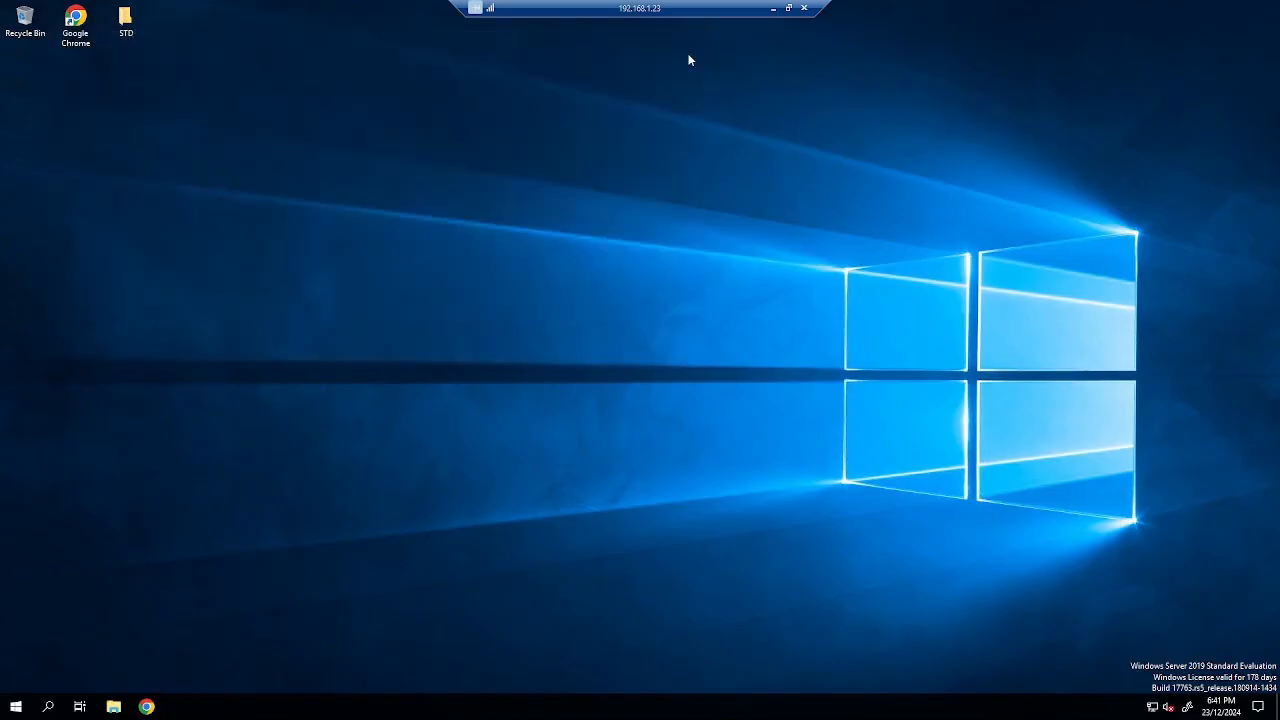
{"action": "left_click", "coordinate": [773, 8]}
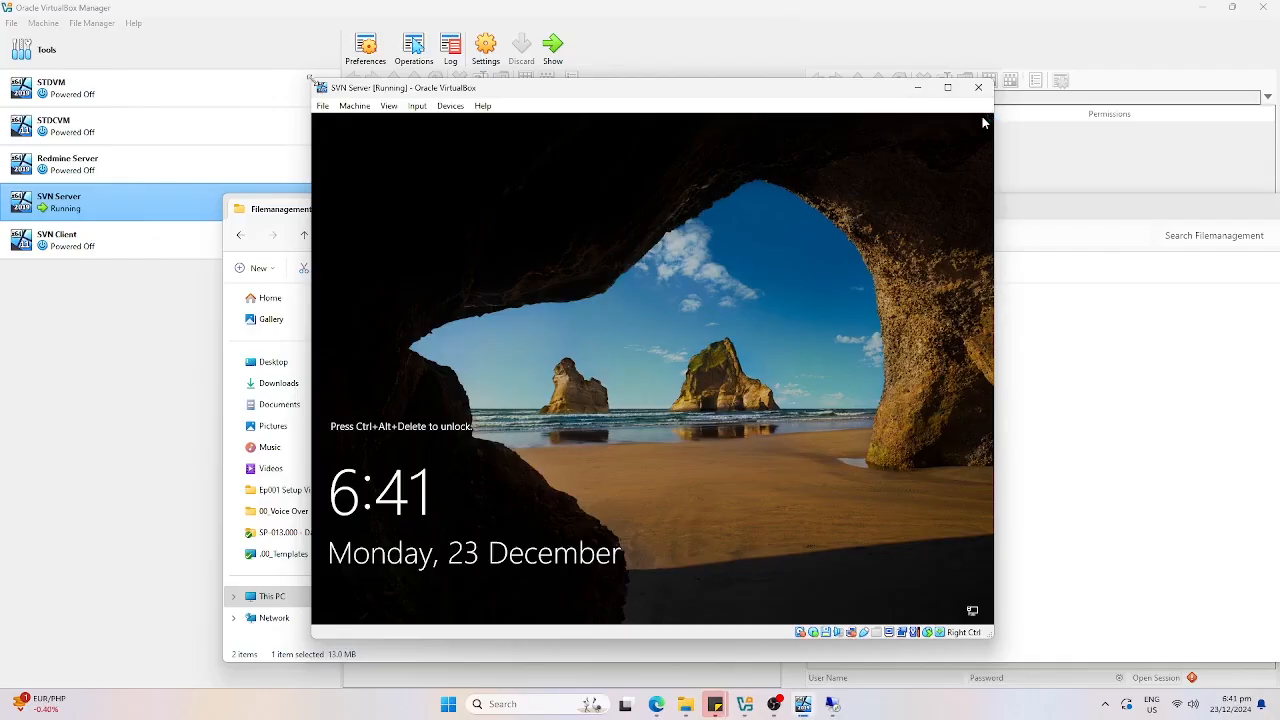
{"action": "left_click_drag", "start_coordinate": [312, 80], "coordinate": [1160, 524]}
{"action": "left_click_drag", "start_coordinate": [478, 409], "coordinate": [421, 333]}
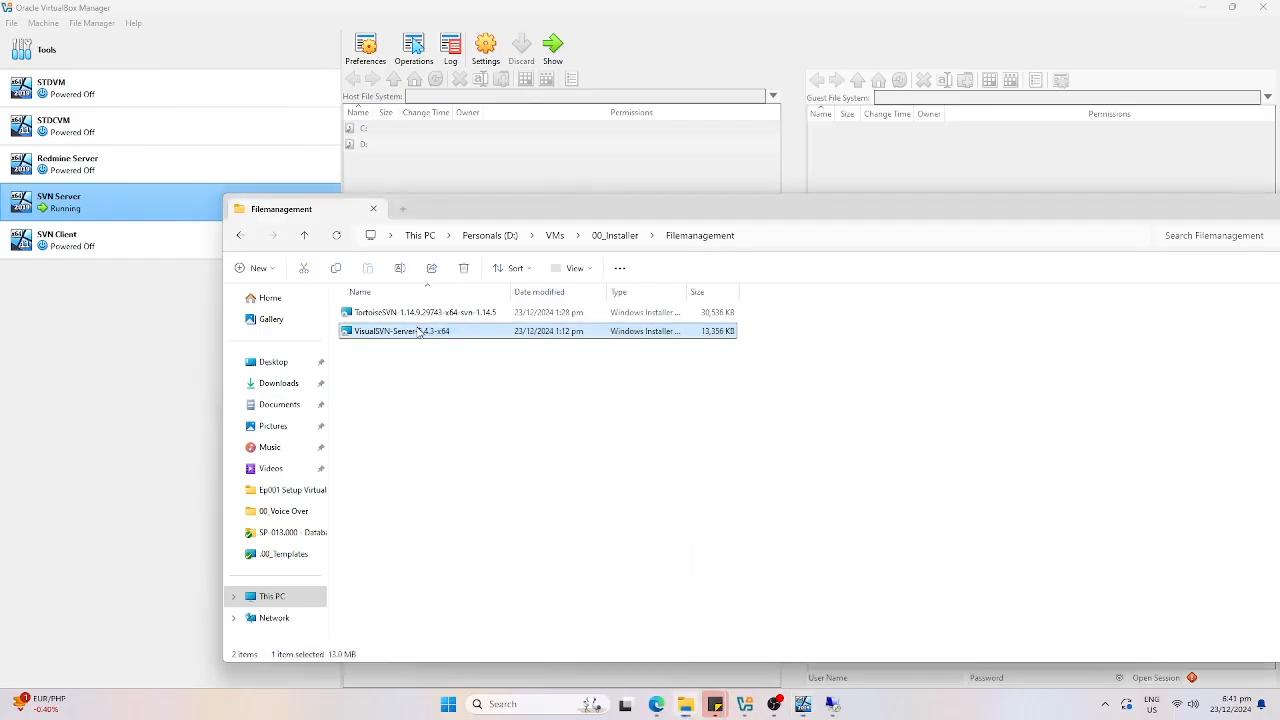
Paste the VisualSVN-Server-5.4.3-x64 installer onto the remote desktop beside STD.
{"action": "left_click", "coordinate": [832, 705]}
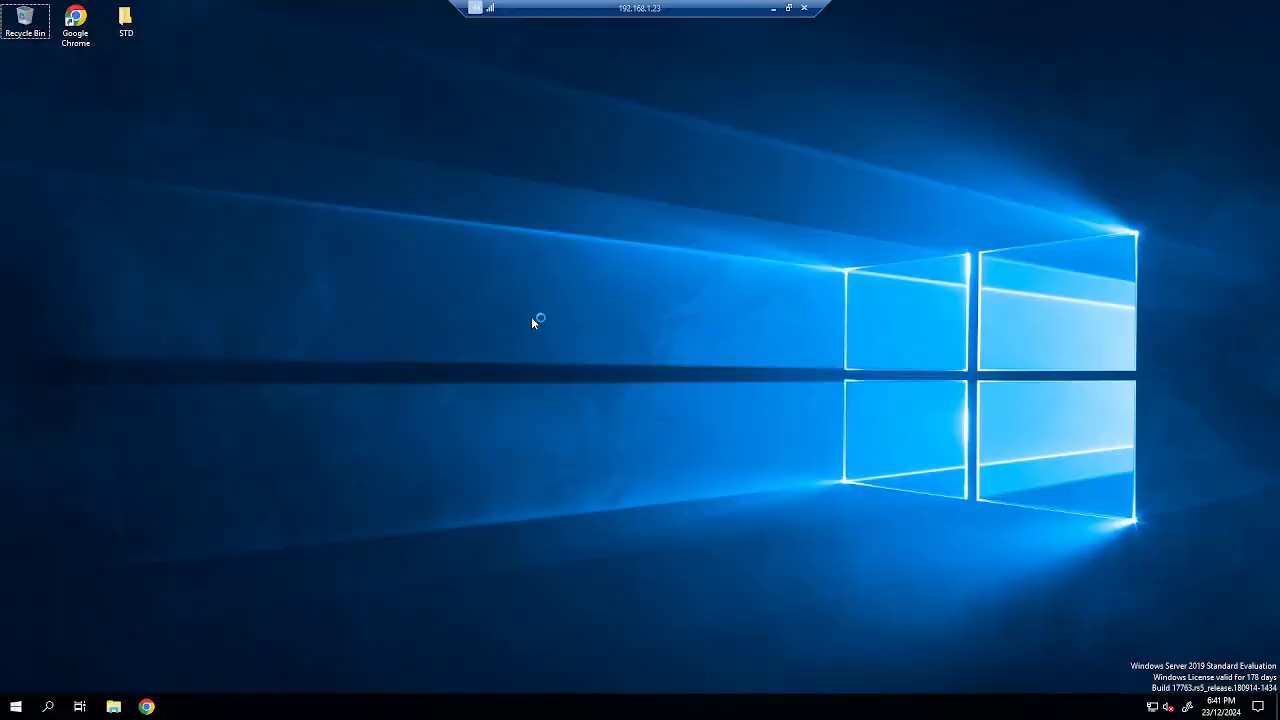
{"action": "key", "text": "ctrl+v"}
{"action": "left_click_drag", "start_coordinate": [25, 190], "coordinate": [228, 27]}
Install VisualSVN Server 5.4.3 with default settings, accepting the license, and launch Server Manager.
{"action": "double_click", "coordinate": [227, 33]}
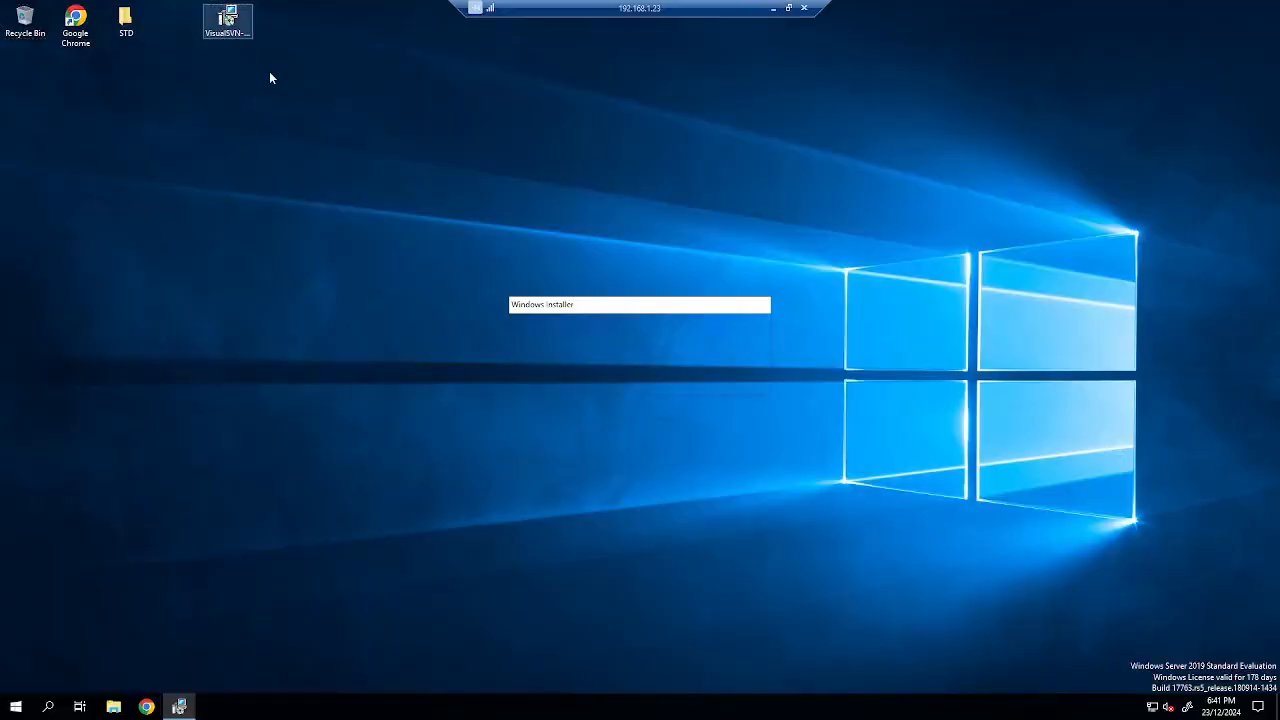
{"action": "left_click", "coordinate": [703, 463]}
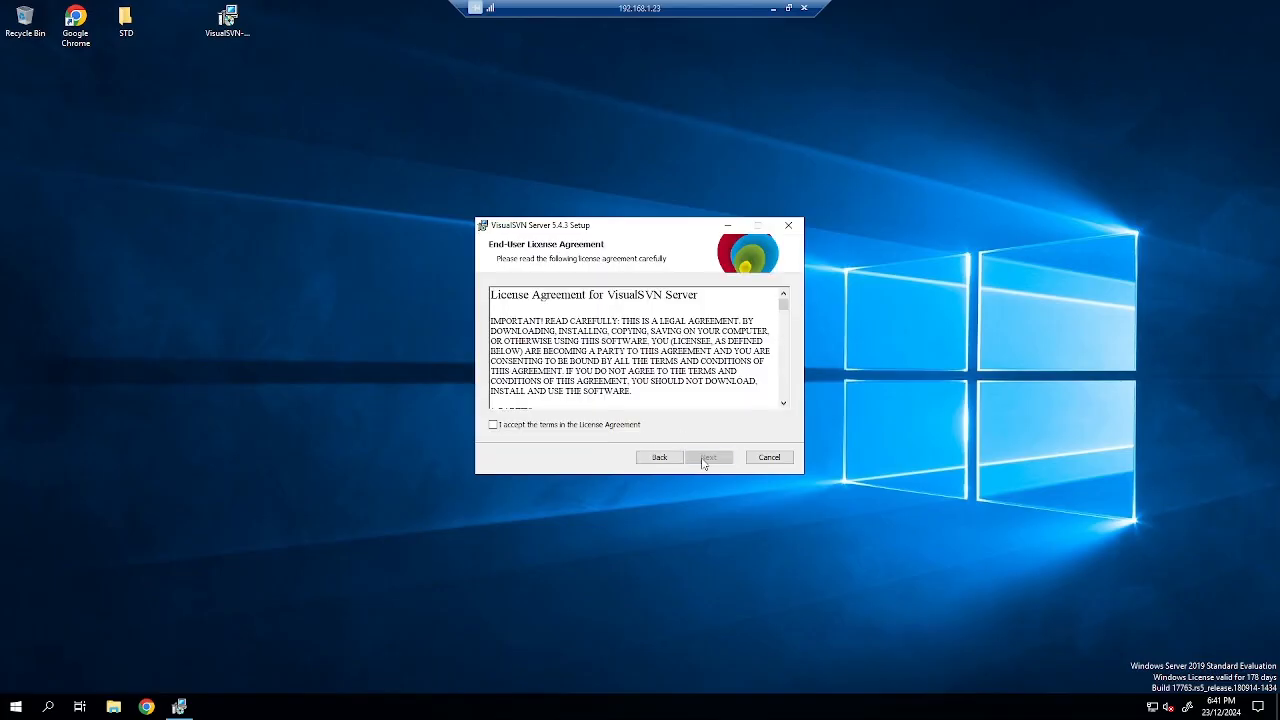
{"action": "left_click", "coordinate": [612, 426]}
{"action": "left_click", "coordinate": [710, 460]}
{"action": "left_click", "coordinate": [710, 460]}
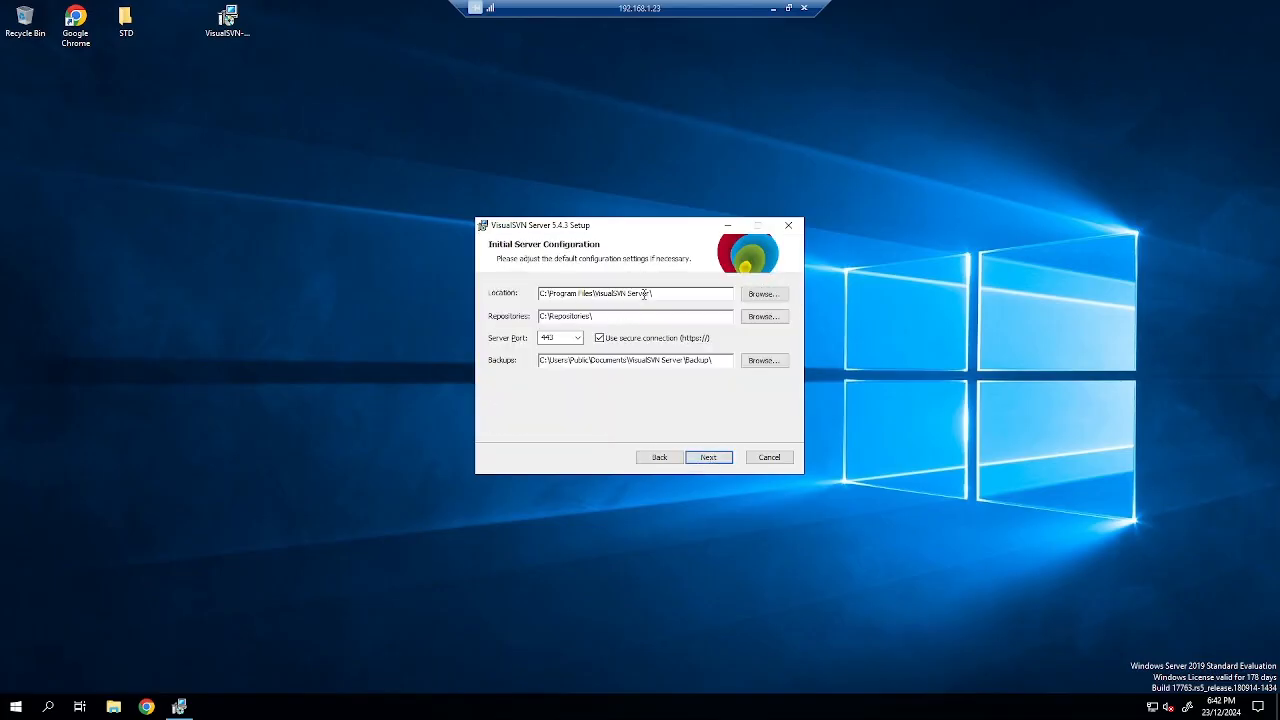
{"action": "left_click", "coordinate": [708, 457]}
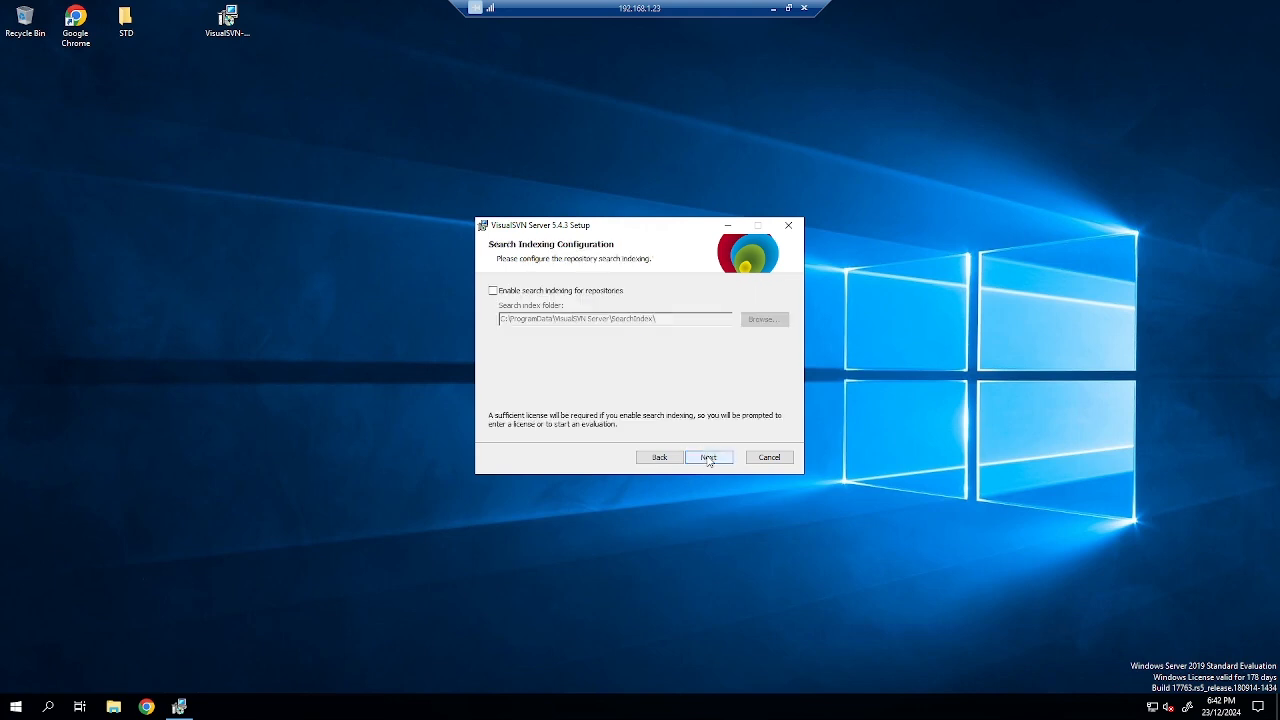
{"action": "left_click", "coordinate": [708, 457]}
{"action": "left_click", "coordinate": [708, 457]}
{"action": "left_click", "coordinate": [708, 457]}
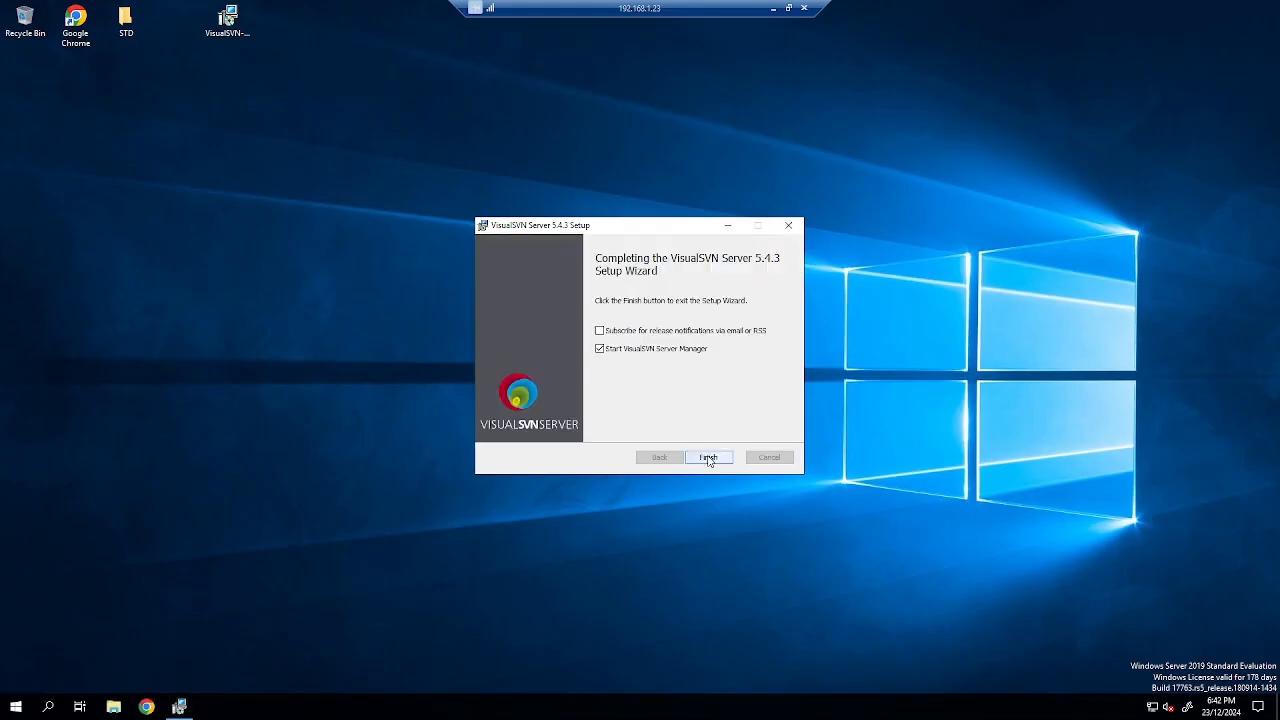
{"action": "left_click", "coordinate": [708, 457]}
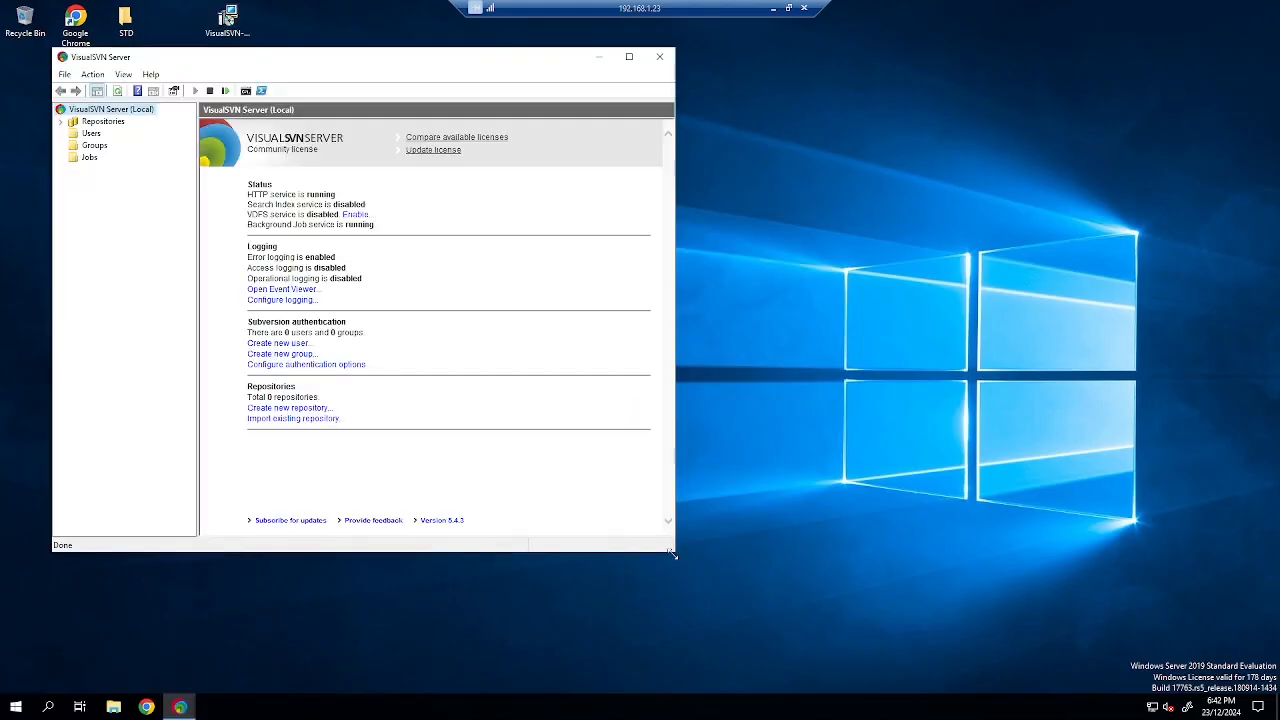
Enlarge the Server Manager window and open the Repositories actions menu.
{"action": "left_click_drag", "start_coordinate": [673, 554], "coordinate": [816, 608]}
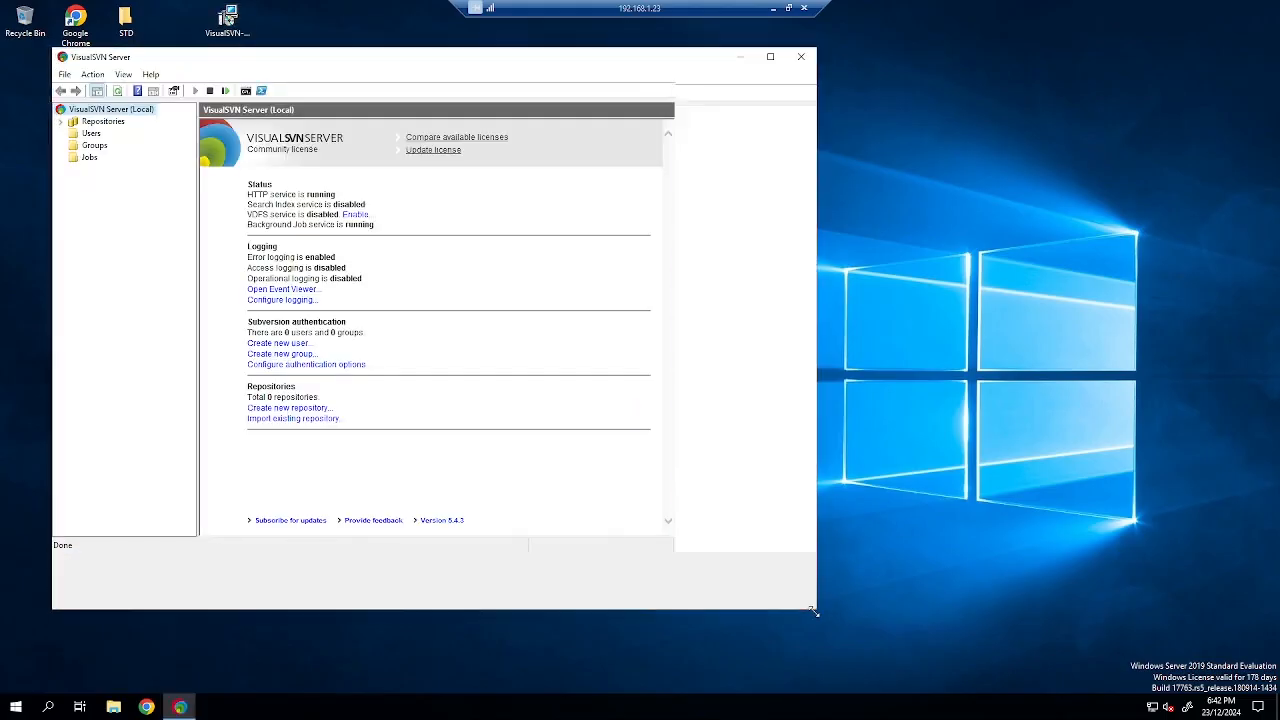
{"action": "right_click", "coordinate": [116, 111]}
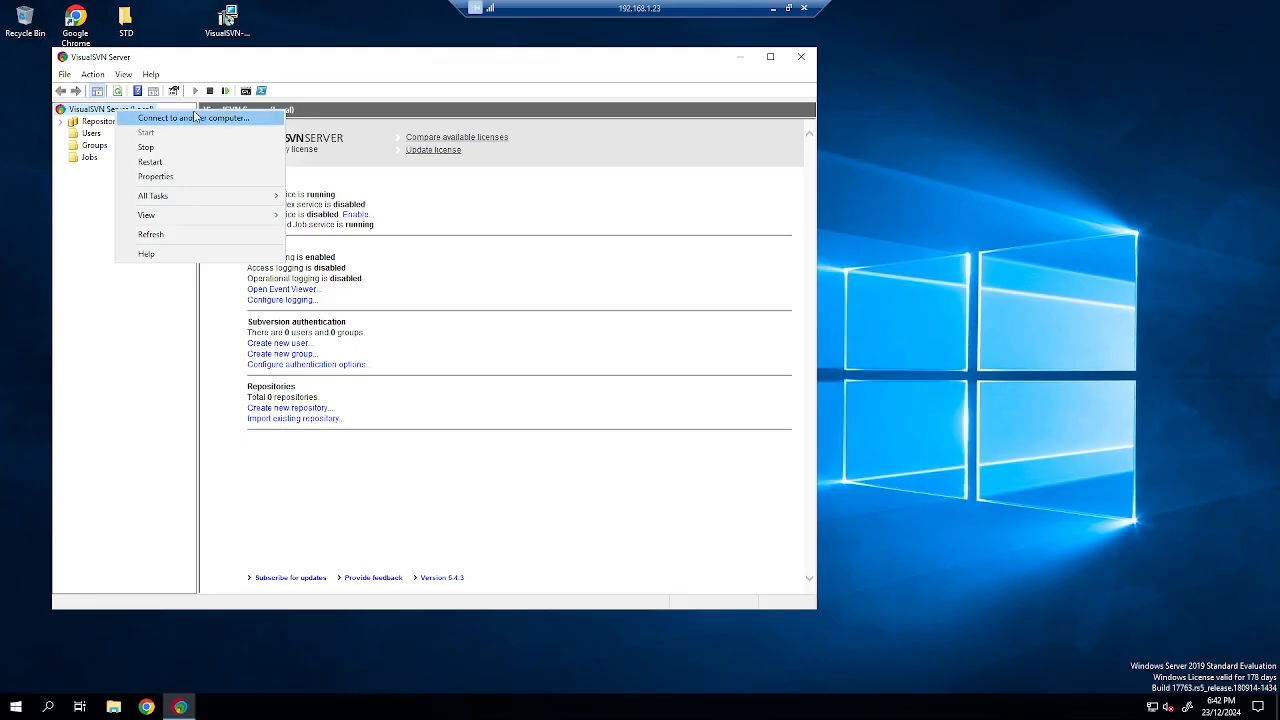
{"action": "left_click", "coordinate": [80, 122]}
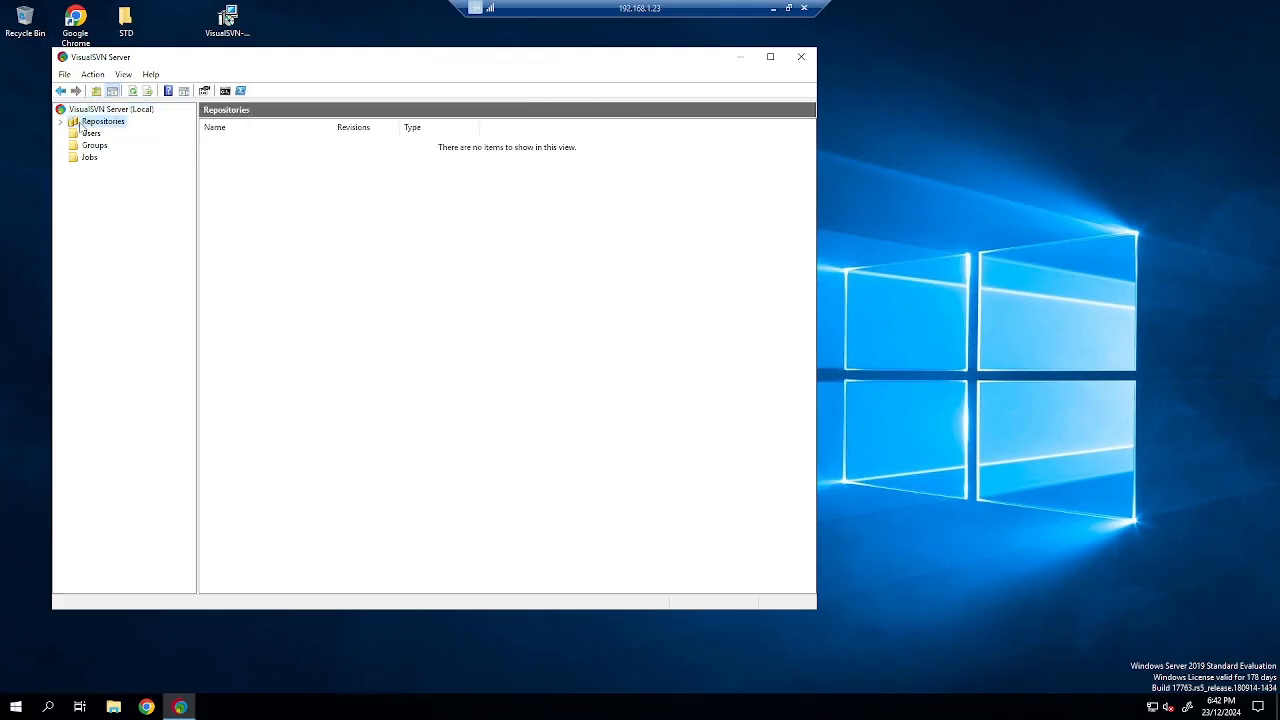
{"action": "right_click", "coordinate": [88, 124]}
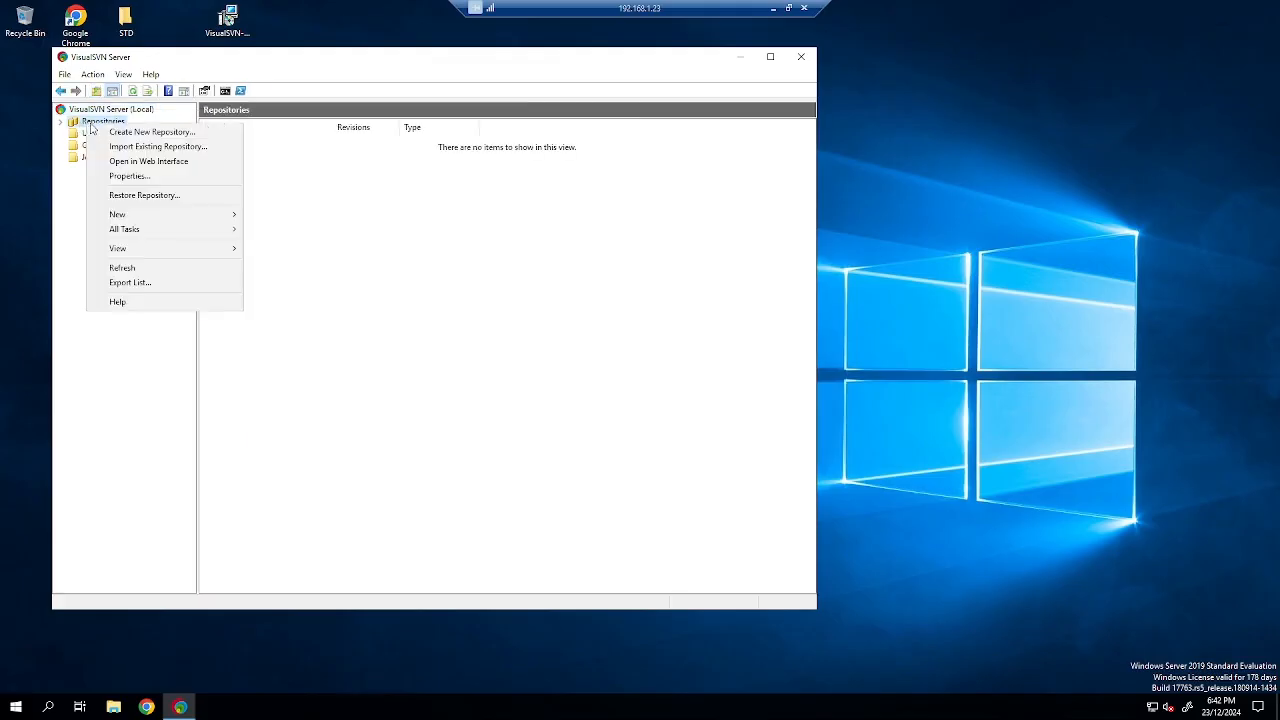
{"action": "left_click", "coordinate": [156, 165]}
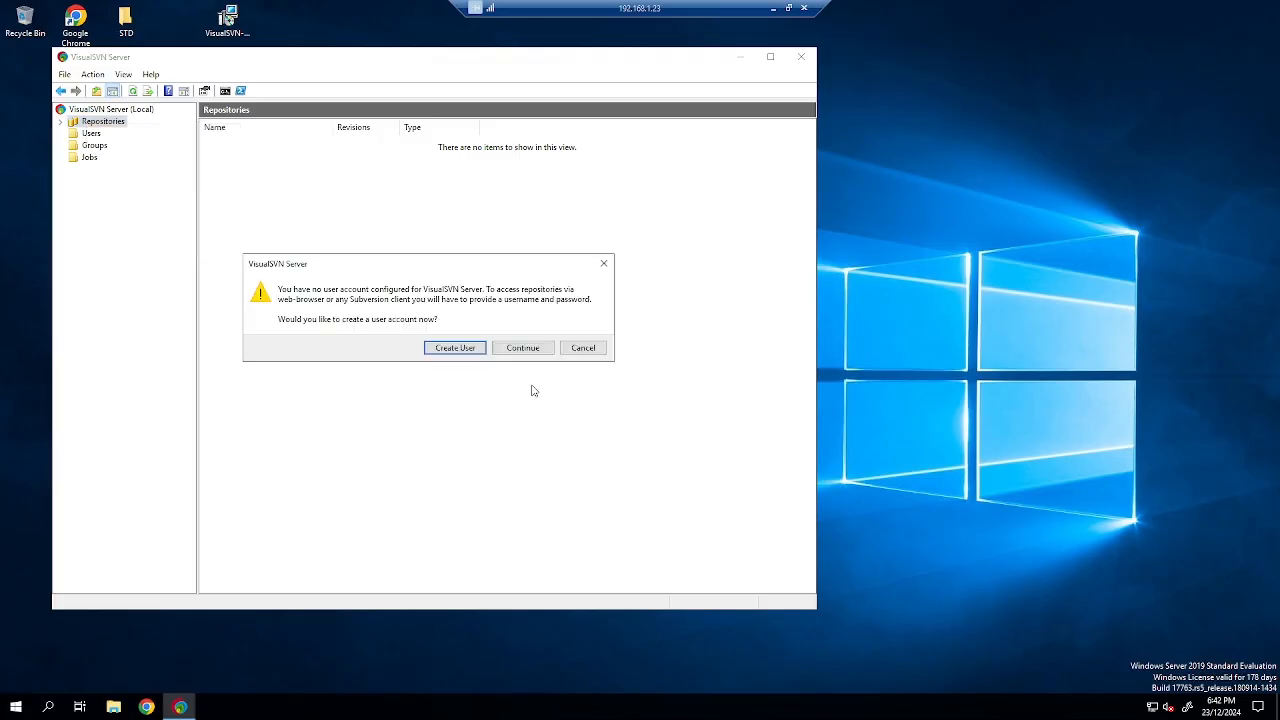
Enter user name testuser and a password in Create New User and submit.
{"action": "left_click", "coordinate": [583, 350]}
{"action": "right_click", "coordinate": [92, 134]}
{"action": "left_click", "coordinate": [140, 147]}
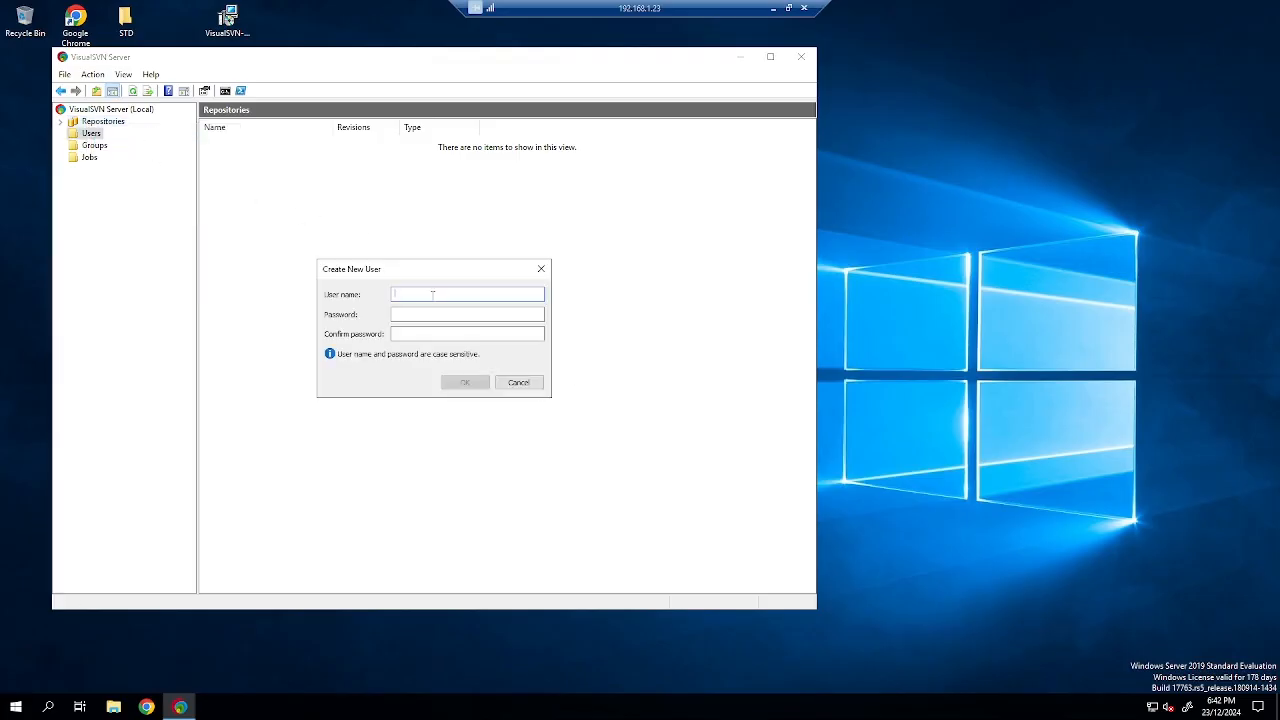
{"action": "type", "text": "testuser"}
{"action": "key", "text": "Tab"}
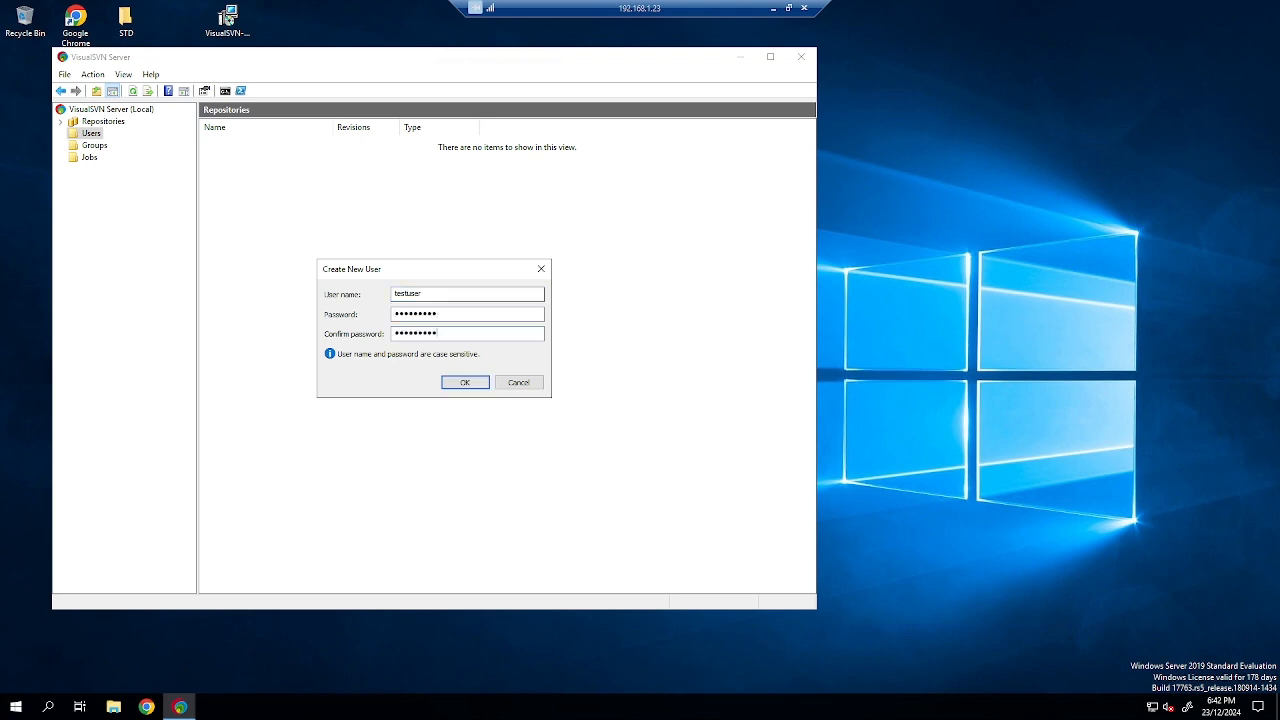
{"action": "left_click", "coordinate": [463, 383]}
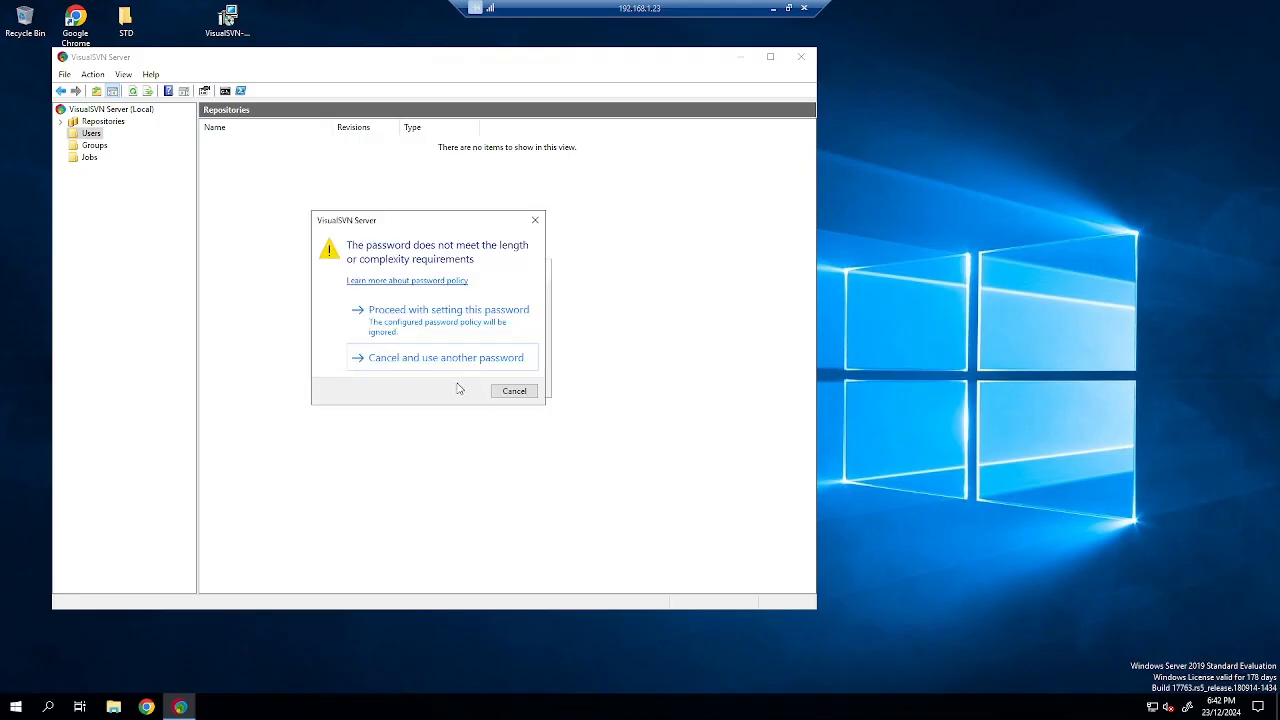
After the weak-password warning, enter and confirm a new password, create the user, then show Users.
{"action": "left_click", "coordinate": [535, 220]}
{"action": "type", "text": "••••"}
{"action": "key", "text": "Tab"}
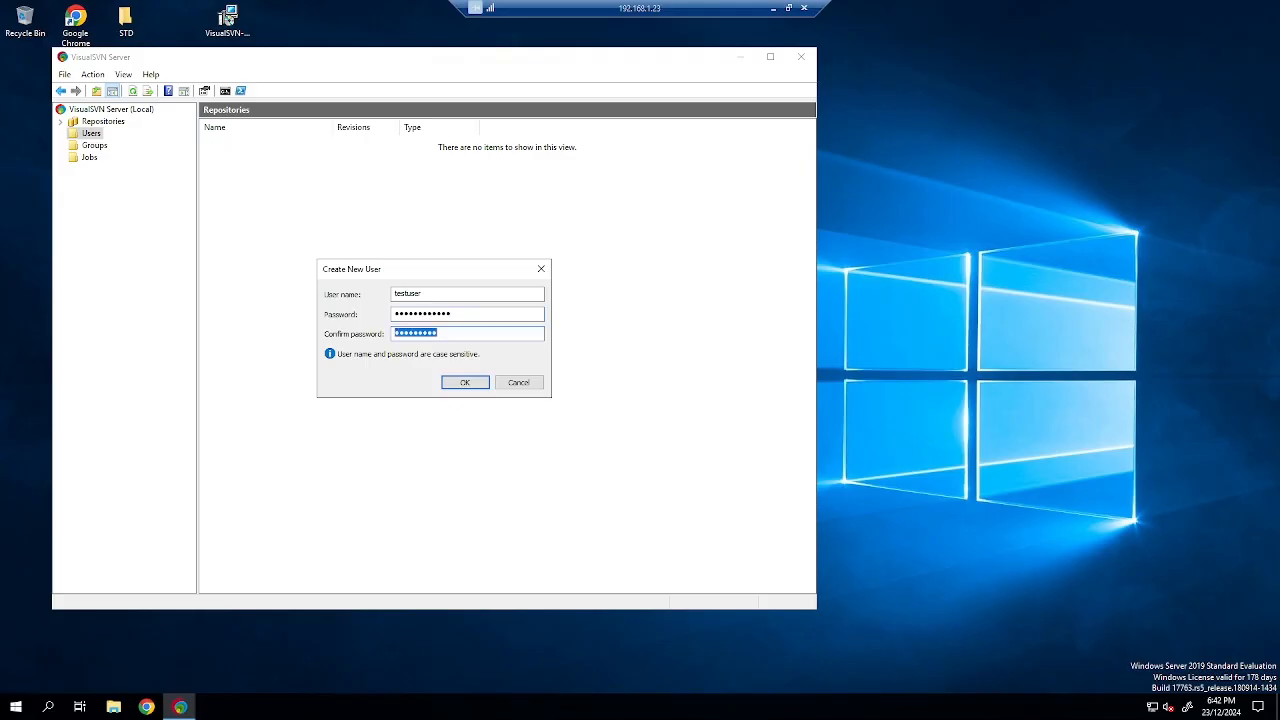
{"action": "type", "text": "••"}
{"action": "left_click", "coordinate": [465, 383]}
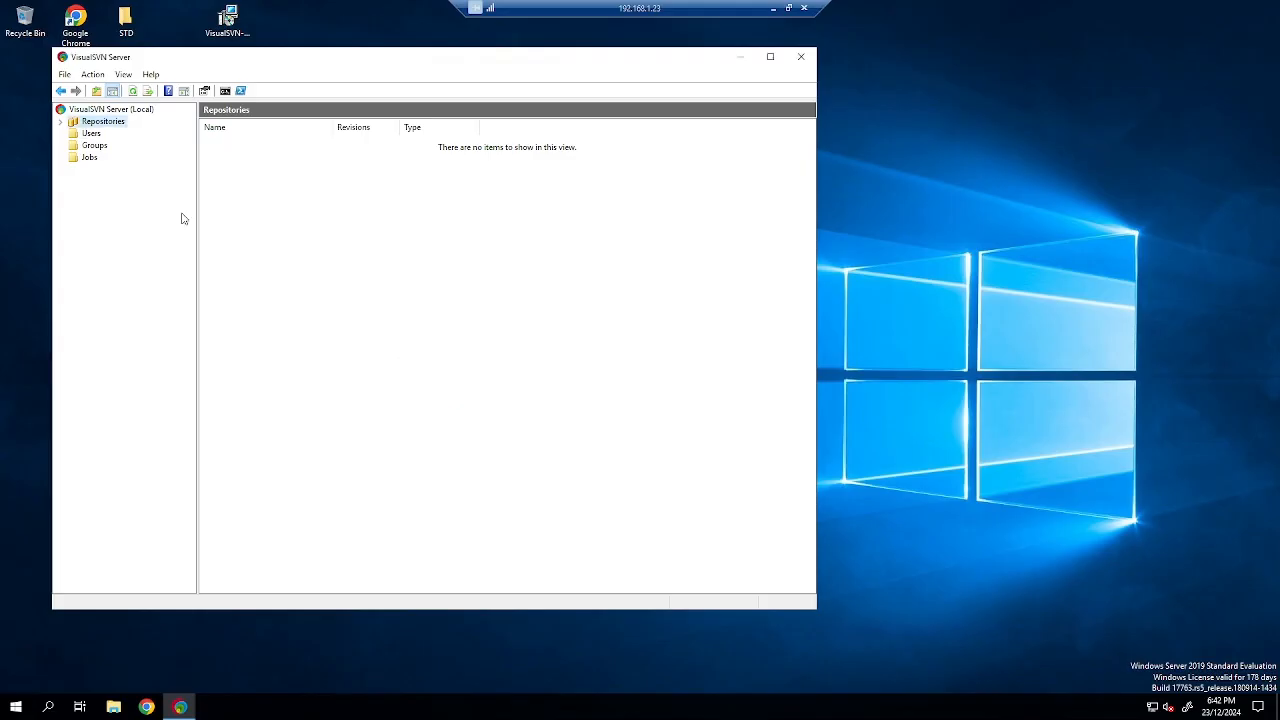
{"action": "left_click", "coordinate": [92, 133]}
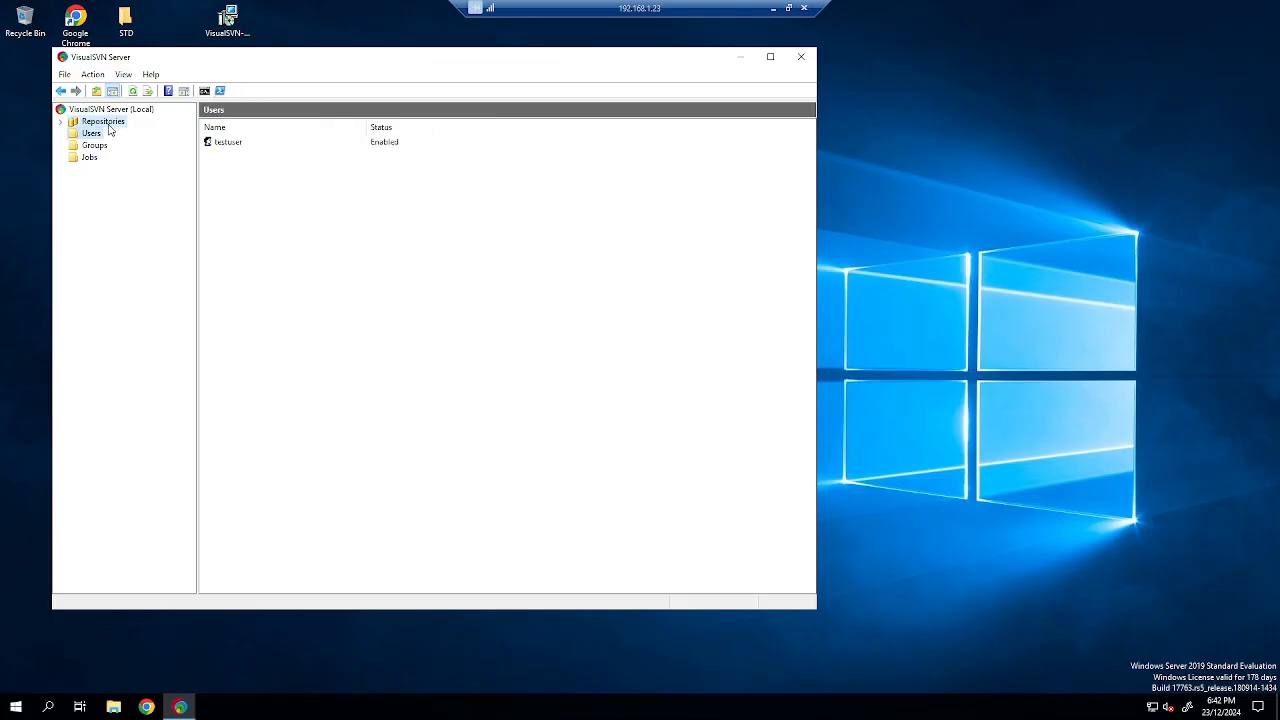
Create a Regular FSFS repository named CodeMechanicFiles with default structure and access permissions.
{"action": "left_click", "coordinate": [106, 122]}
{"action": "right_click", "coordinate": [110, 123]}
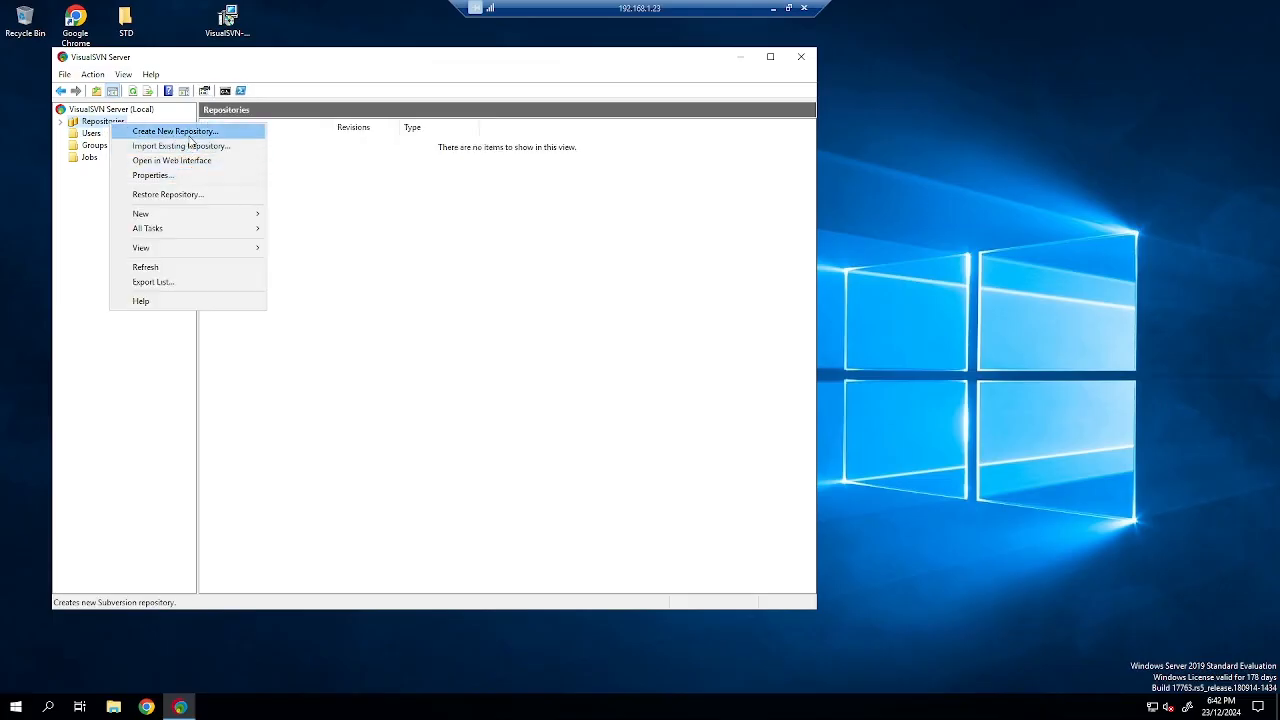
{"action": "left_click", "coordinate": [189, 138]}
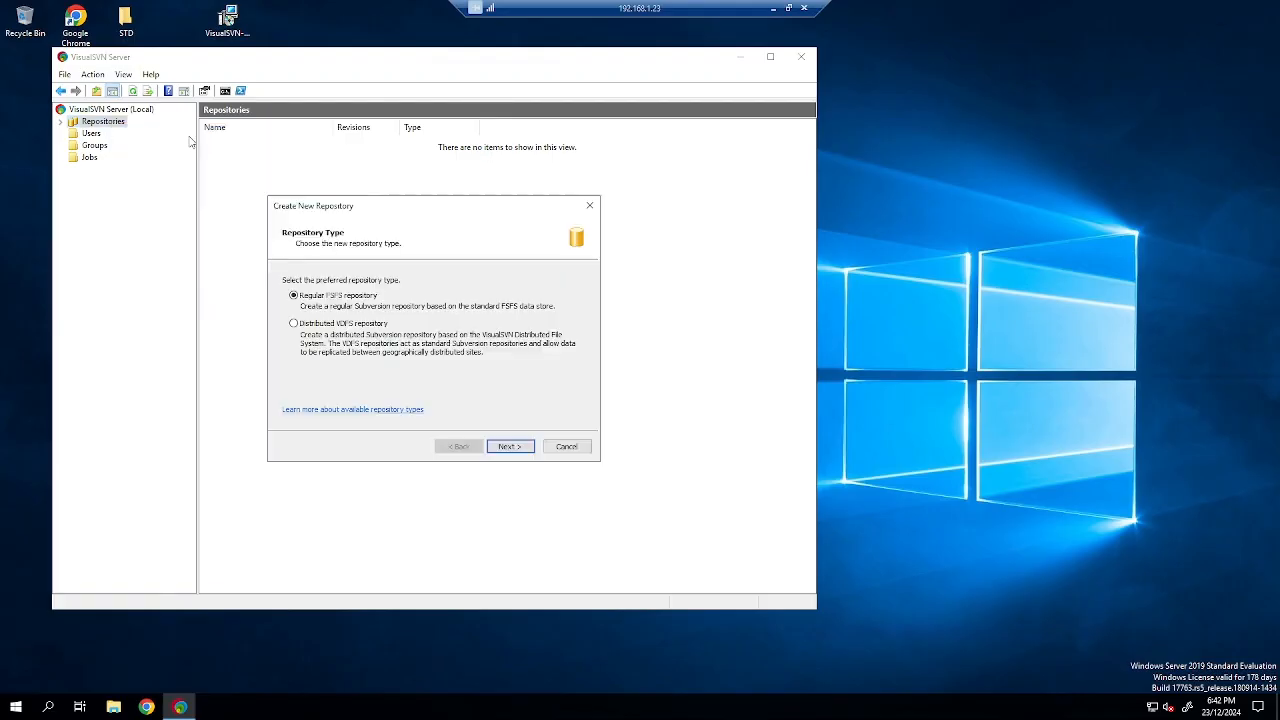
{"action": "left_click", "coordinate": [512, 446]}
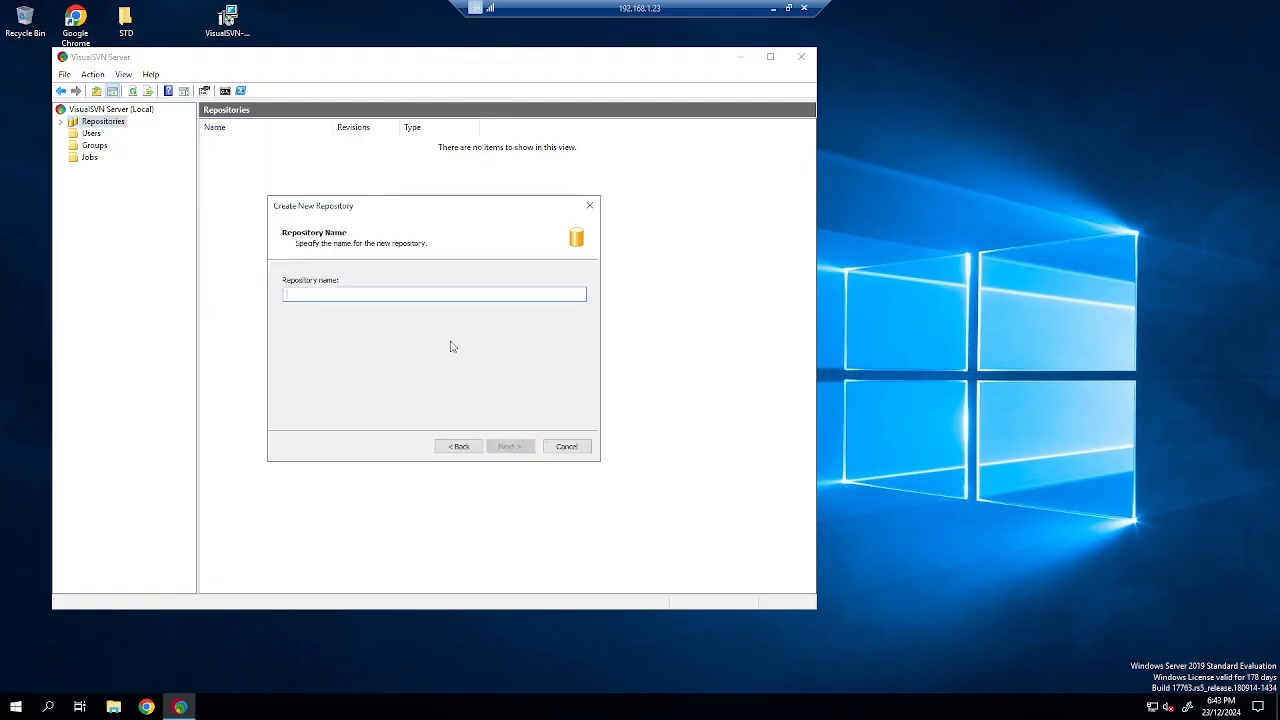
{"action": "type", "text": "codeMech"}
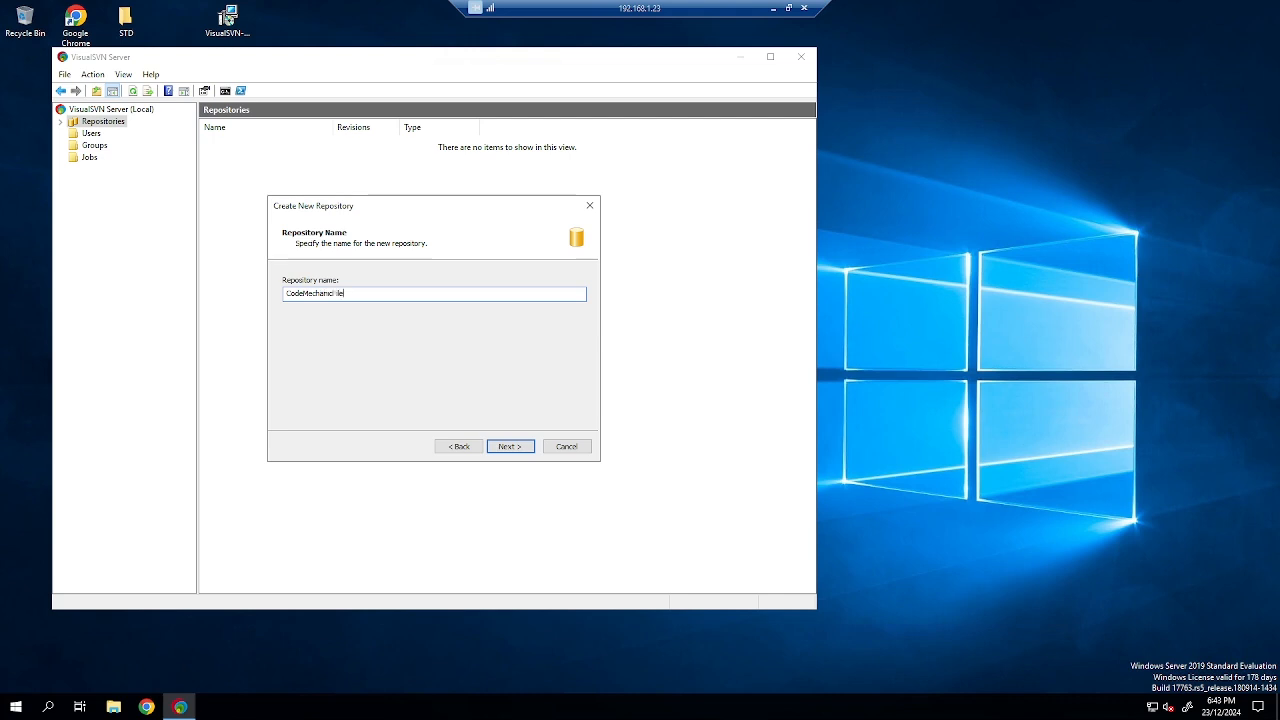
{"action": "left_click", "coordinate": [514, 446]}
{"action": "left_click", "coordinate": [514, 446]}
{"action": "left_click", "coordinate": [512, 447]}
{"action": "left_click", "coordinate": [511, 447]}
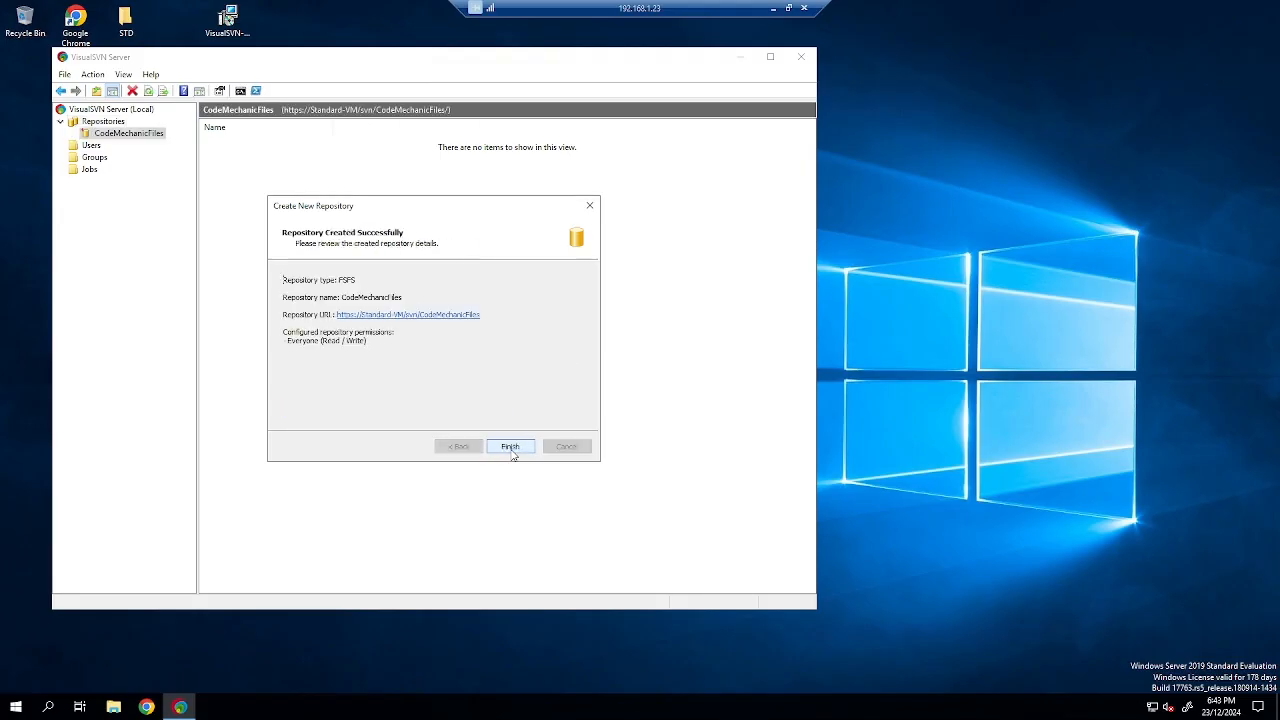
{"action": "left_click", "coordinate": [511, 447]}
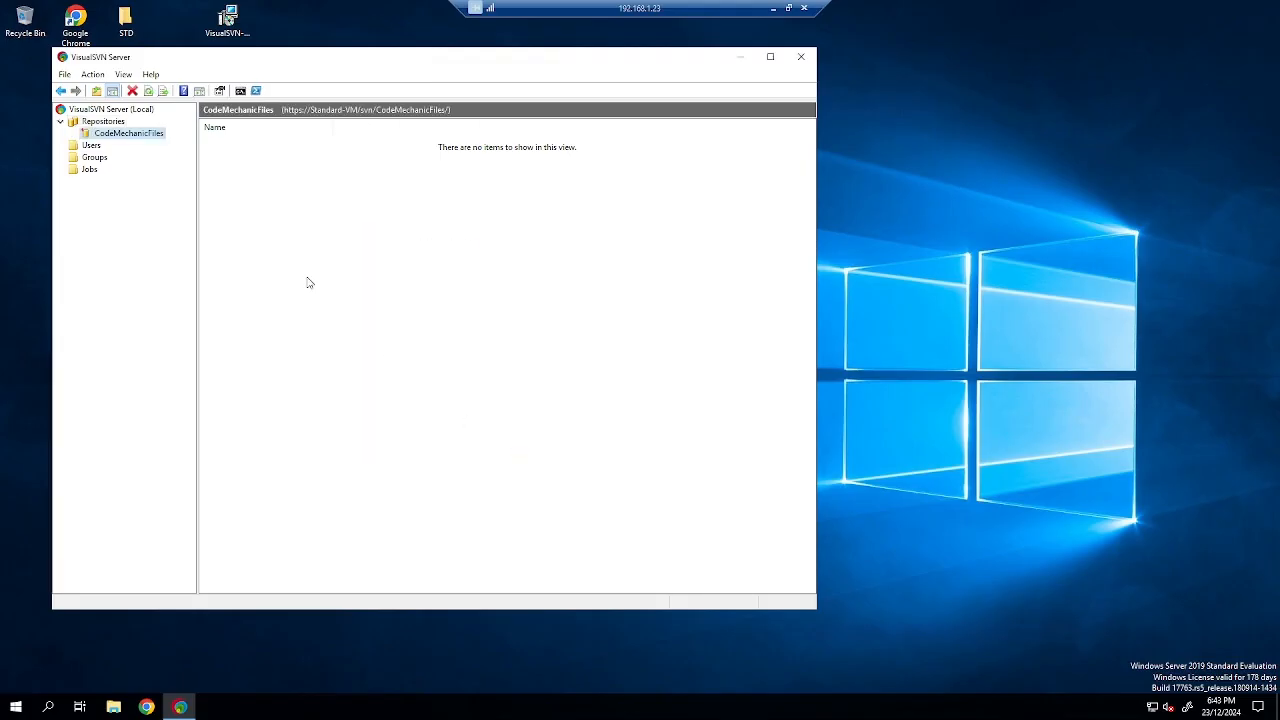
Open CodeMechanicFiles in the web interface and log in with the new user's credentials, remembering them.
{"action": "right_click", "coordinate": [147, 133]}
{"action": "left_click", "coordinate": [255, 154]}
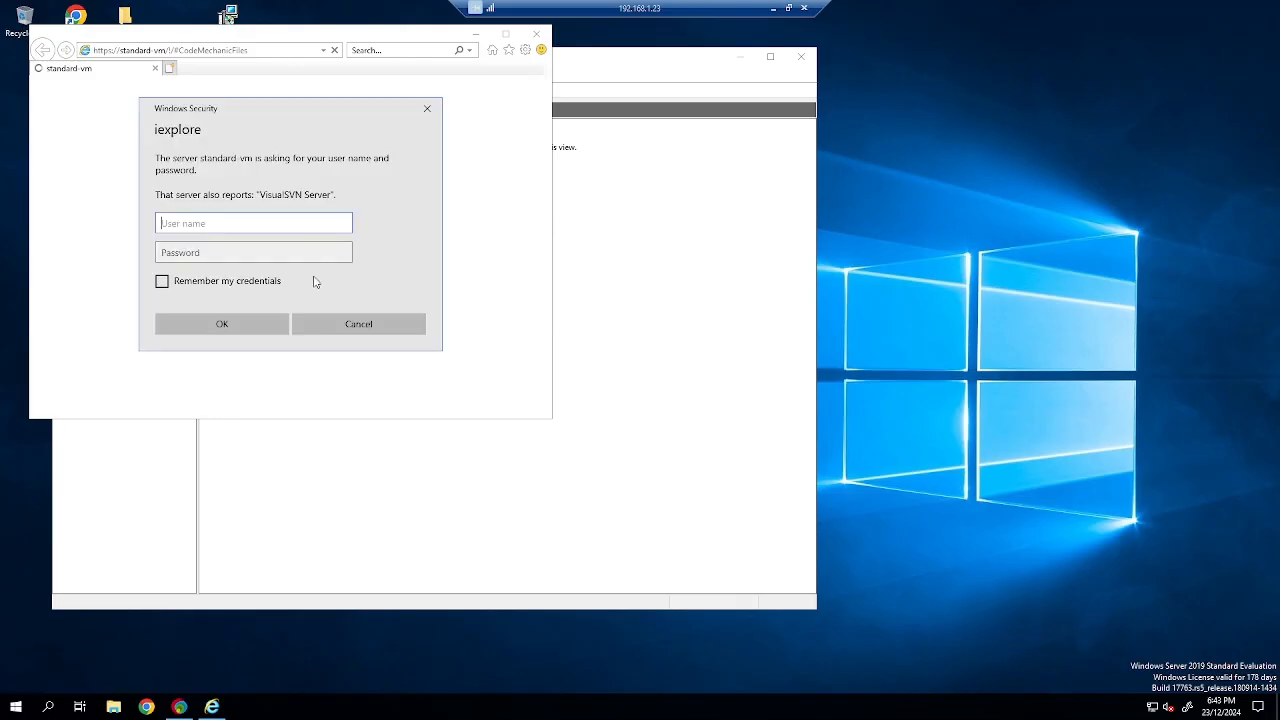
{"action": "type", "text": "testuser"}
{"action": "key", "text": "Tab"}
{"action": "type", "text": "••"}
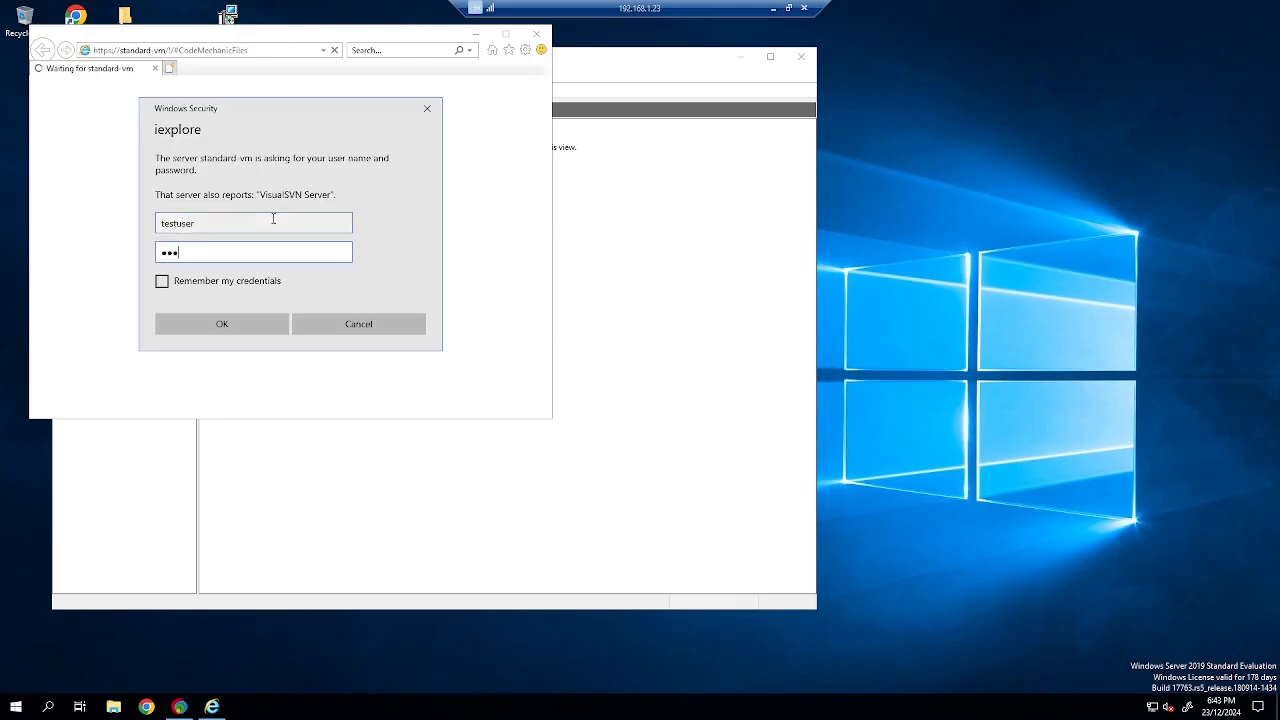
{"action": "left_click", "coordinate": [255, 281]}
{"action": "left_click", "coordinate": [250, 325]}
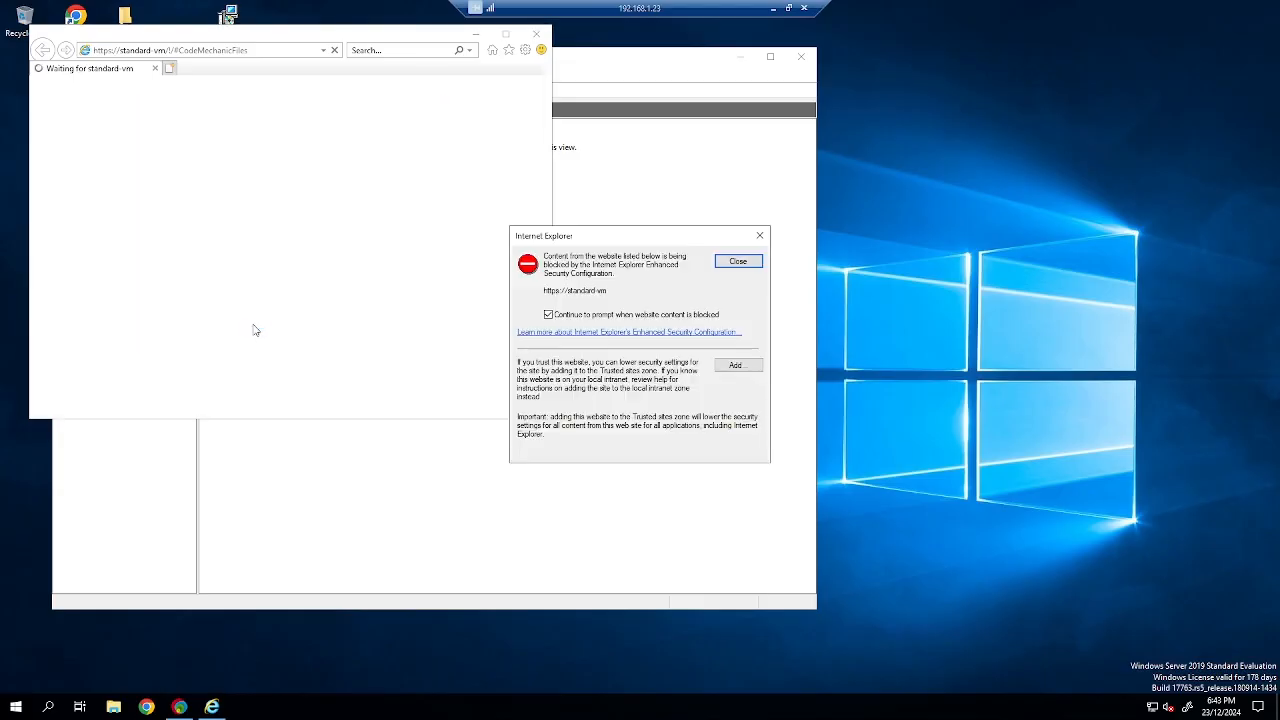
Dismiss the blocked-content warning, select the repository address, and close Internet Explorer.
{"action": "left_click", "coordinate": [738, 262]}
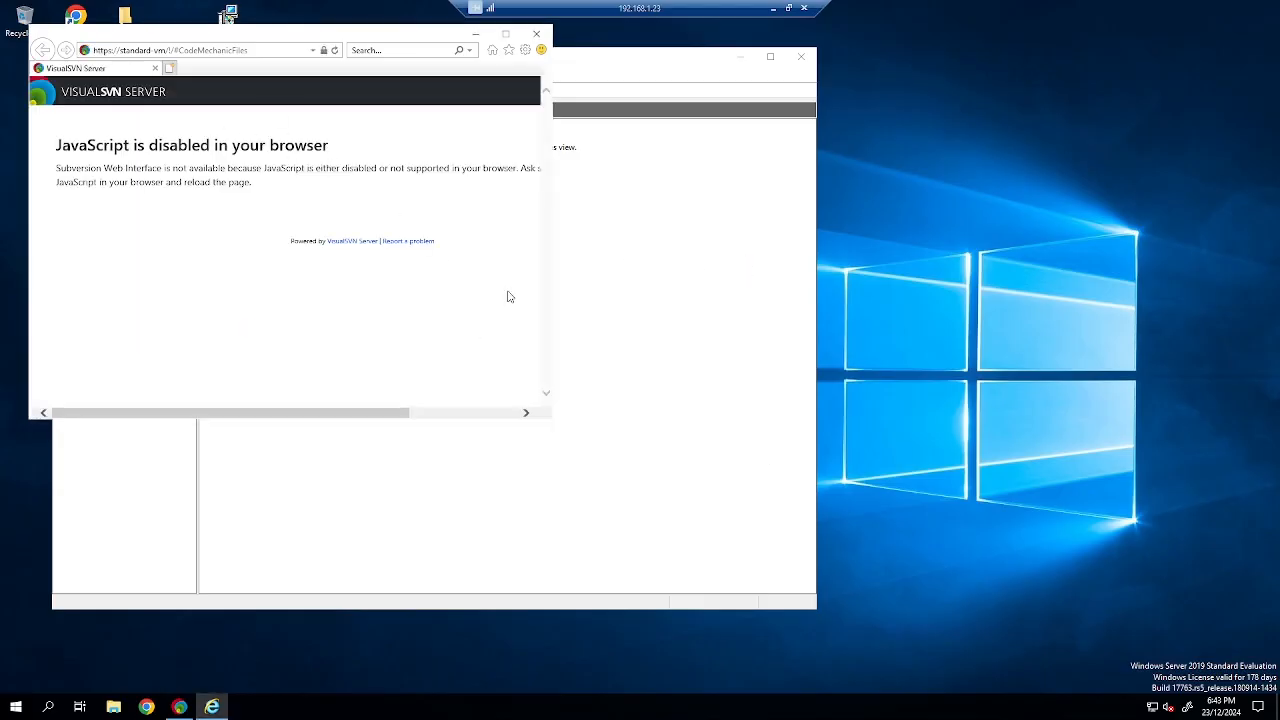
{"action": "left_click", "coordinate": [250, 50]}
{"action": "left_click", "coordinate": [536, 33]}
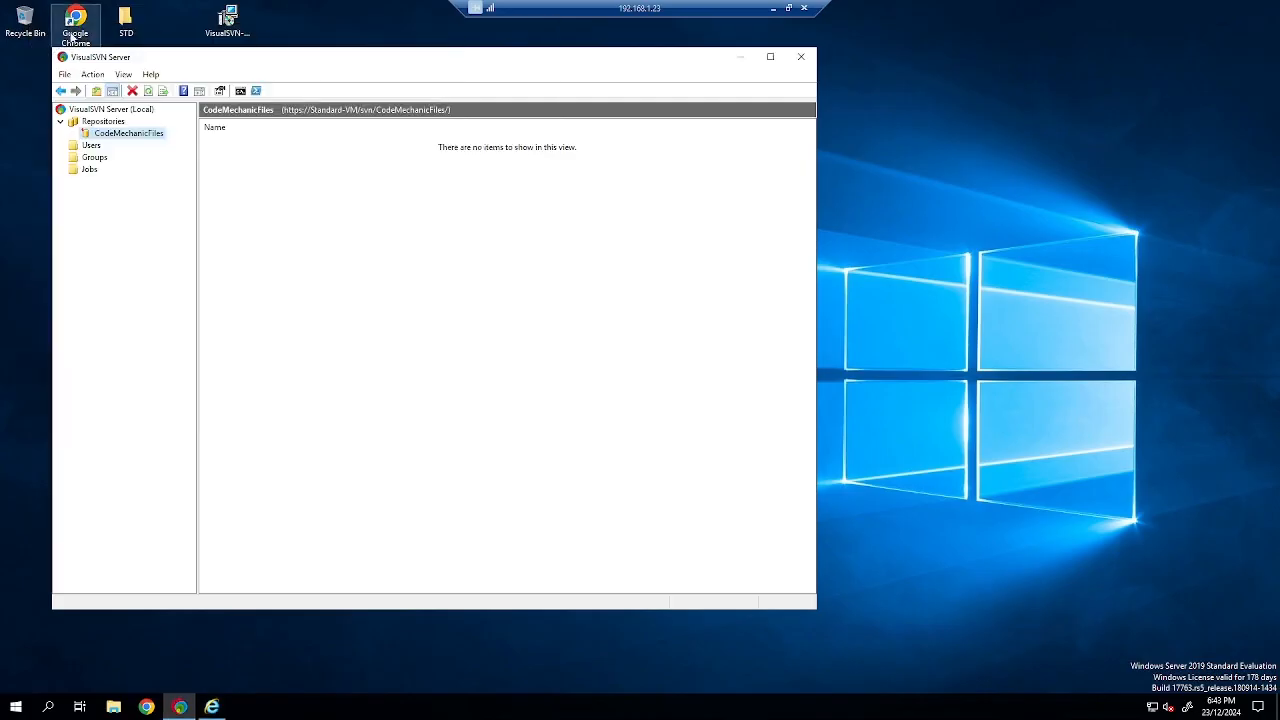
Load the CodeMechanicFiles repository URL in Chrome, sign in, save the password, and maximize the window.
{"action": "double_click", "coordinate": [72, 33]}
{"action": "type", "text": "https://standard-vm/svn/CodeMechanicFiles/"}
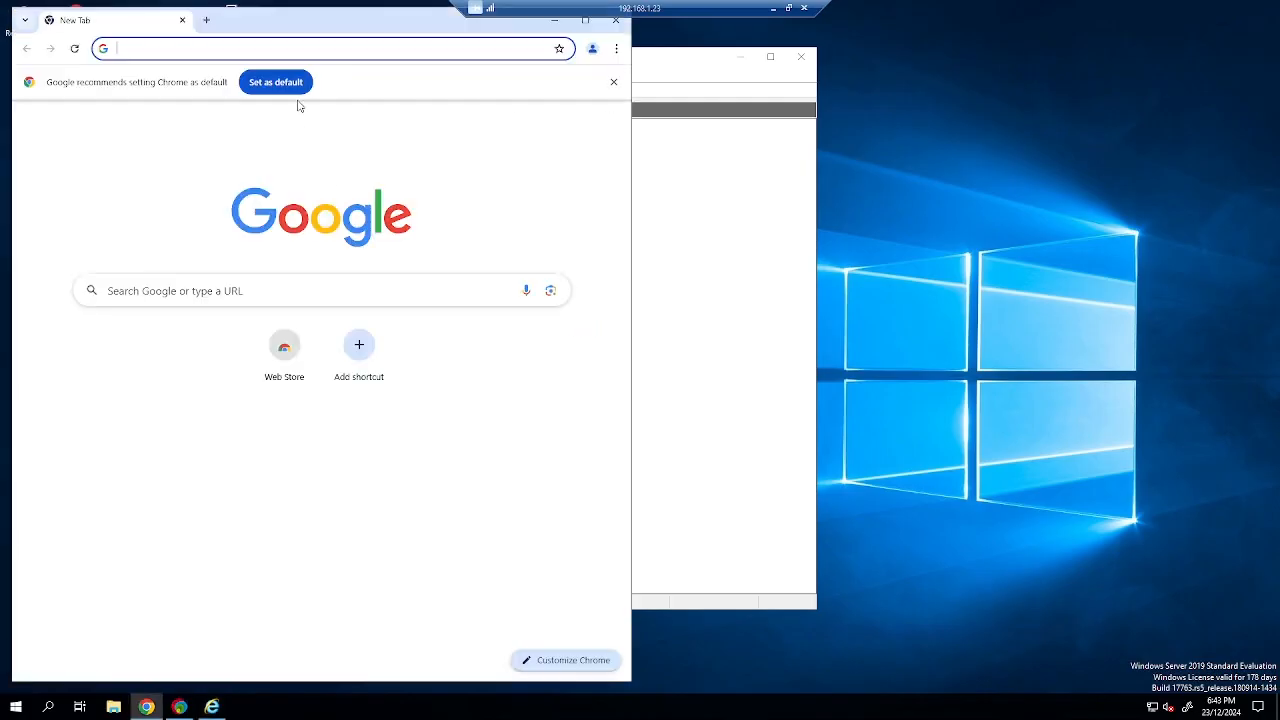
{"action": "key", "text": "Return"}
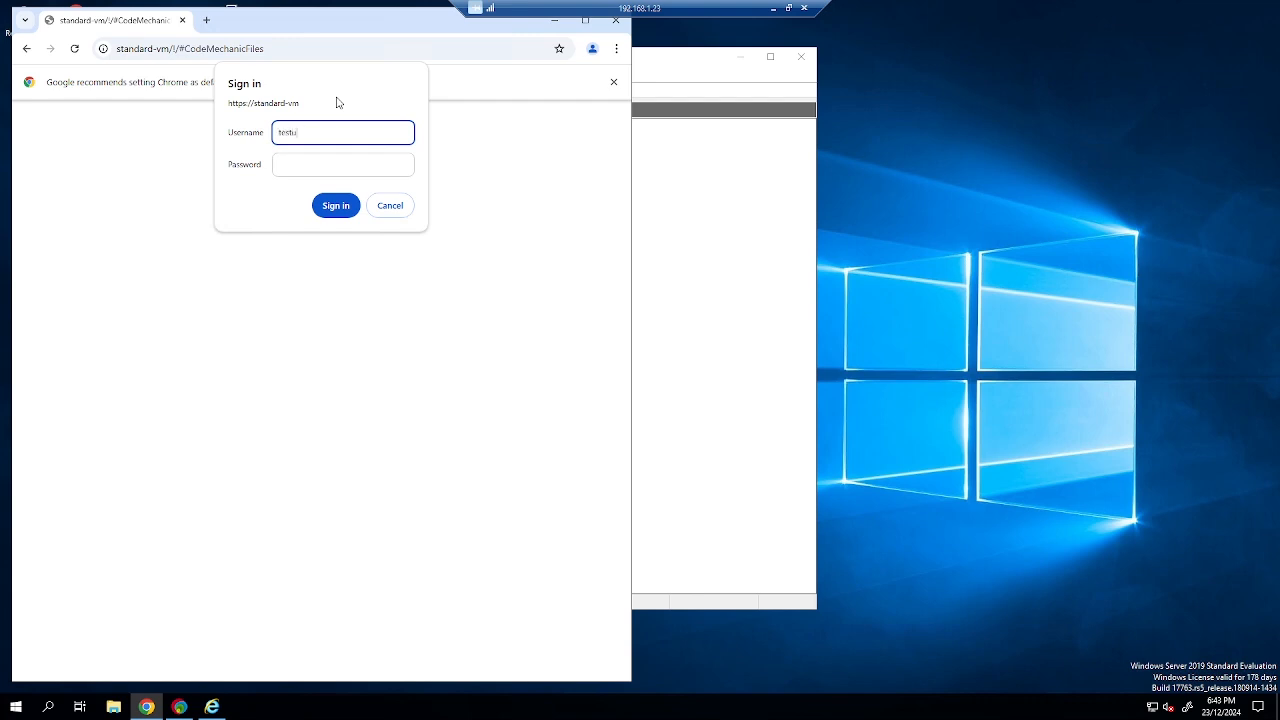
{"action": "key", "text": "Tab"}
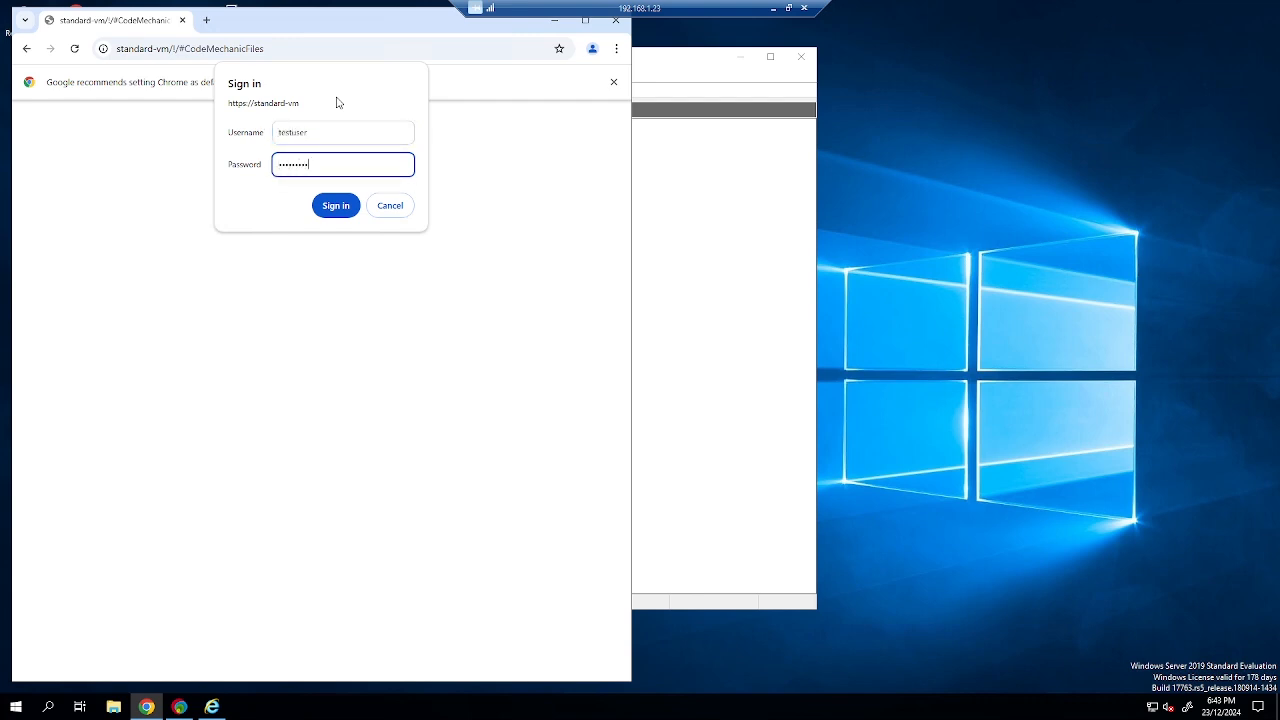
{"action": "left_click", "coordinate": [336, 206]}
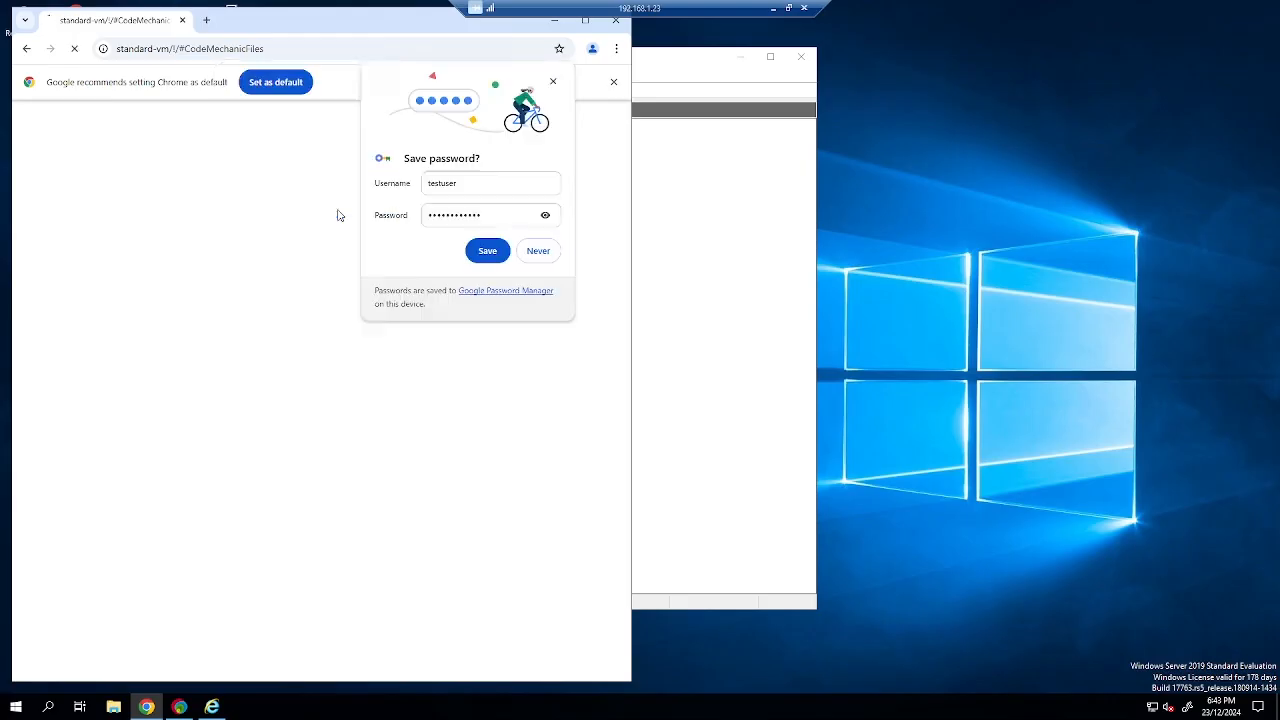
{"action": "left_click", "coordinate": [484, 252]}
{"action": "left_click", "coordinate": [556, 80]}
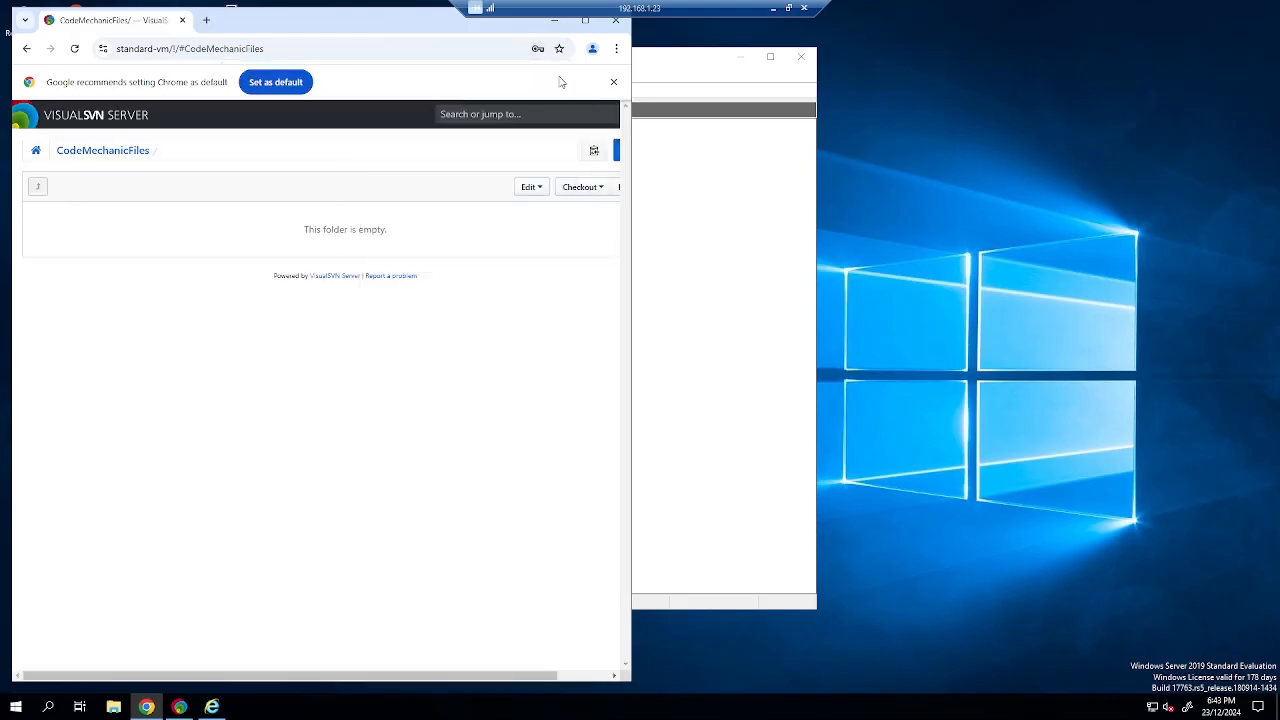
{"action": "left_click", "coordinate": [613, 82]}
{"action": "left_click", "coordinate": [585, 20]}
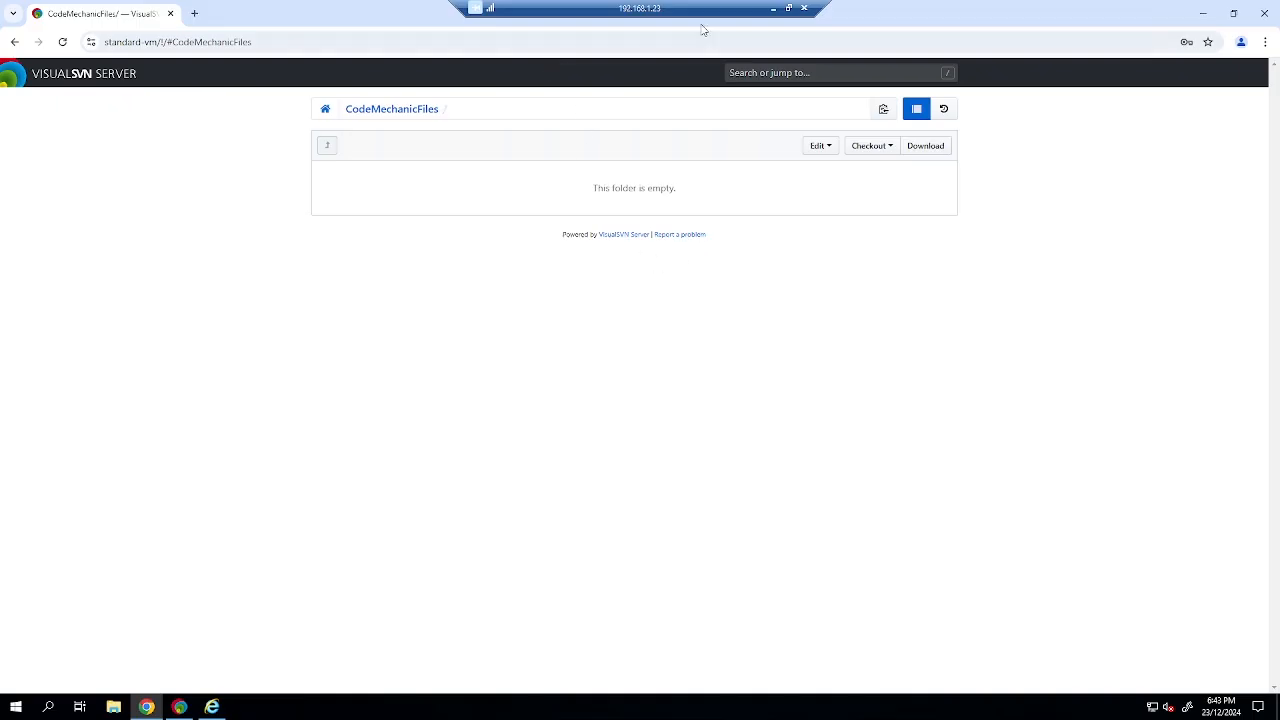
Create a desktop folder named MySVN Files and place it below the Google Chrome icon.
{"action": "left_click", "coordinate": [1202, 13]}
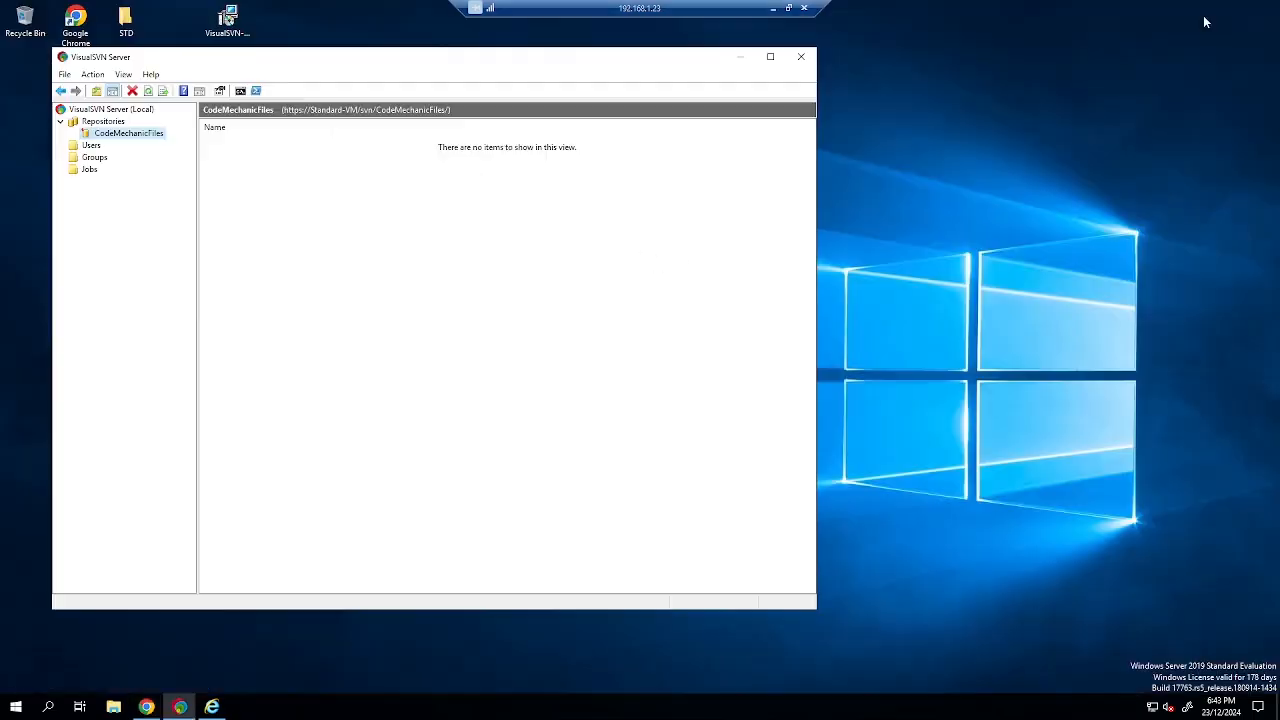
{"action": "left_click", "coordinate": [737, 56]}
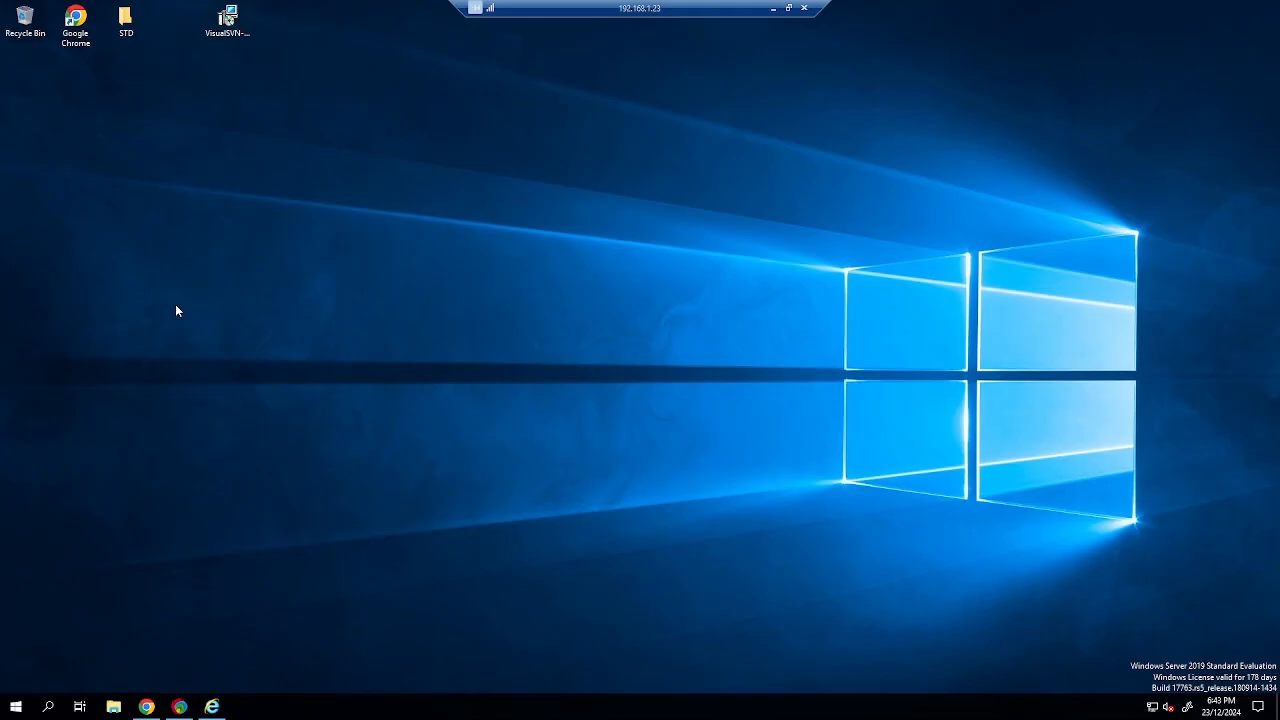
{"action": "right_click", "coordinate": [142, 316]}
{"action": "mouse_move", "coordinate": [228, 409]}
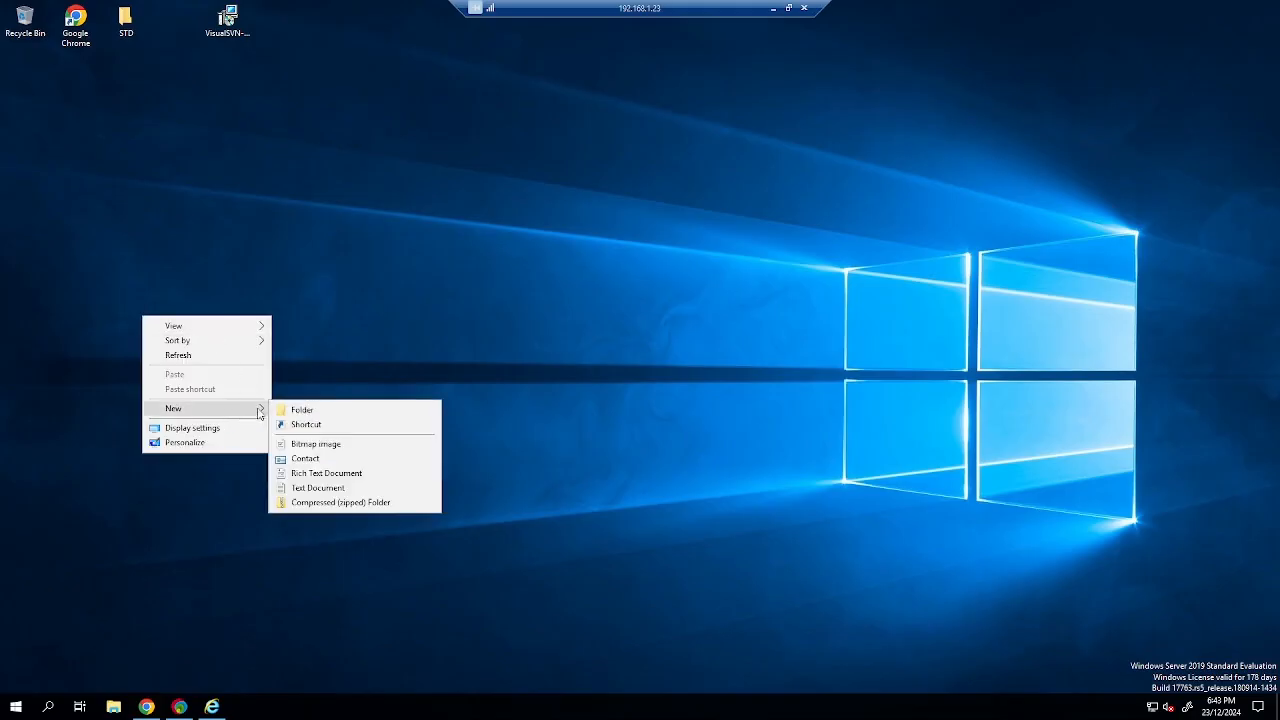
{"action": "left_click", "coordinate": [314, 409]}
{"action": "type", "text": "Cod"}
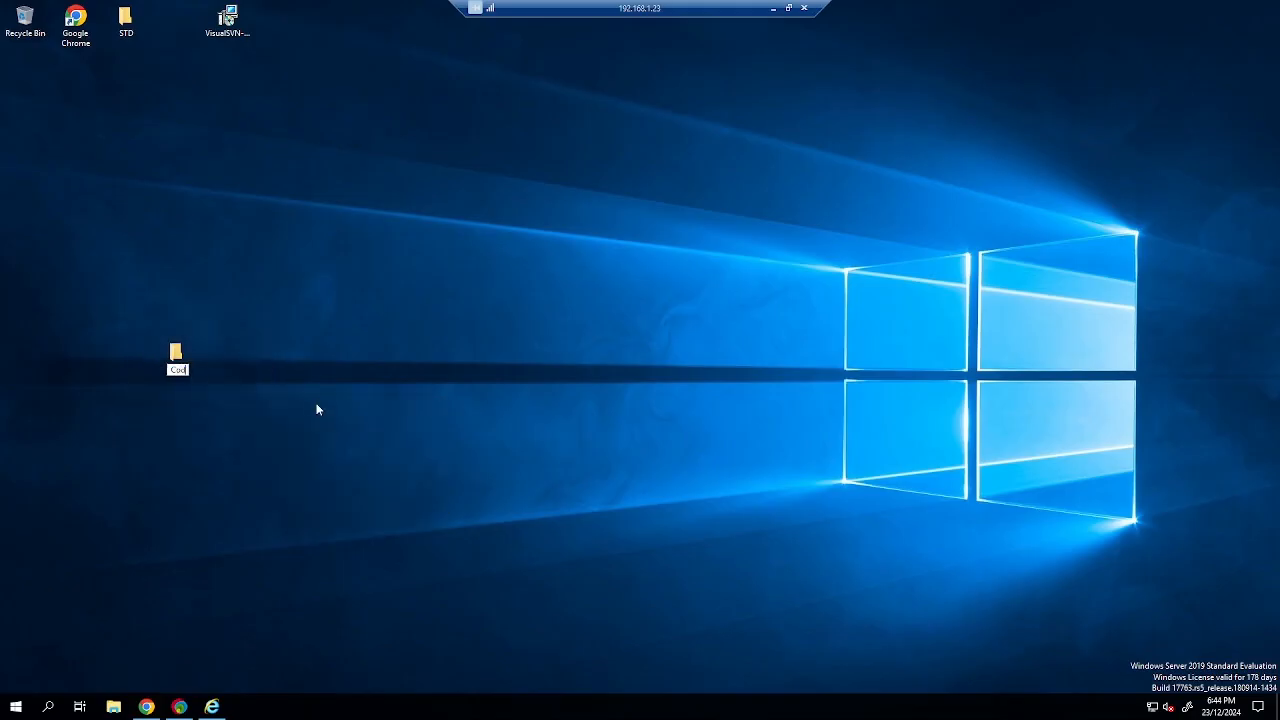
{"action": "type", "text": "eM"}
{"action": "key", "text": "BackSpace"}
{"action": "key", "text": "BackSpace"}
{"action": "key", "text": "BackSpace"}
{"action": "type", "text": "MyS"}
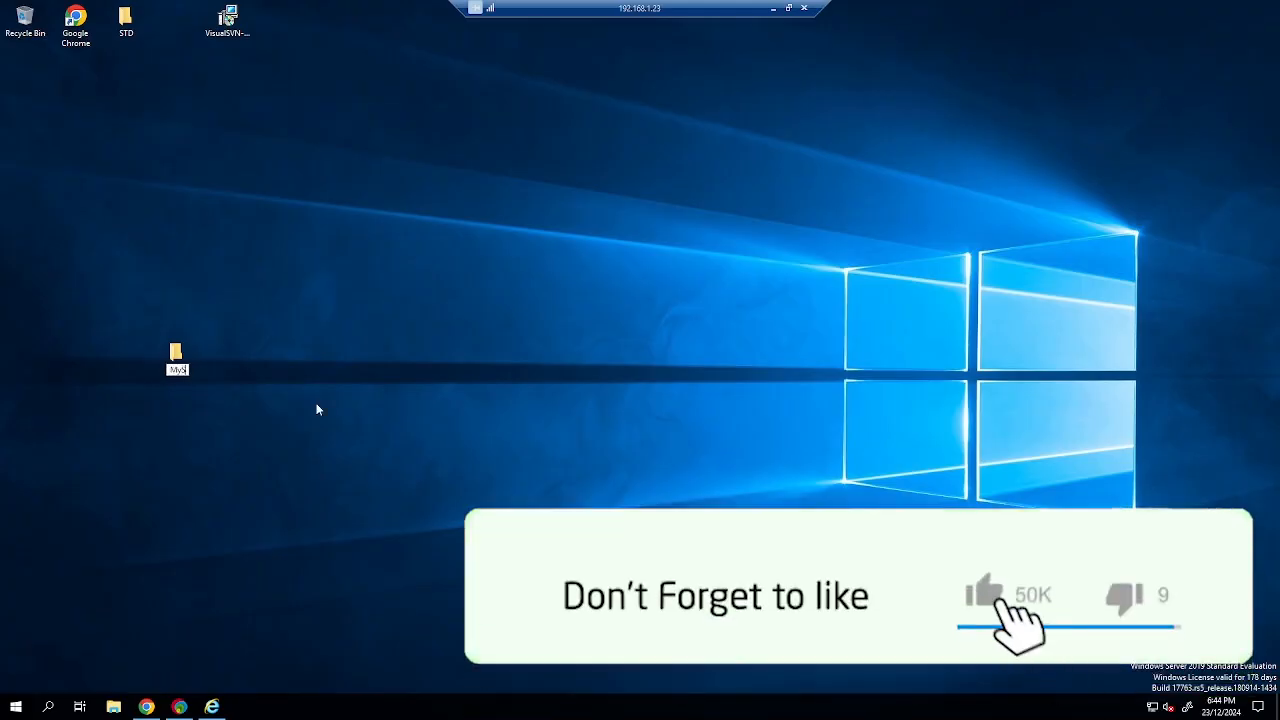
{"action": "type", "text": "VN Files"}
{"action": "key", "text": "Return"}
{"action": "left_click_drag", "start_coordinate": [177, 355], "coordinate": [81, 126]}
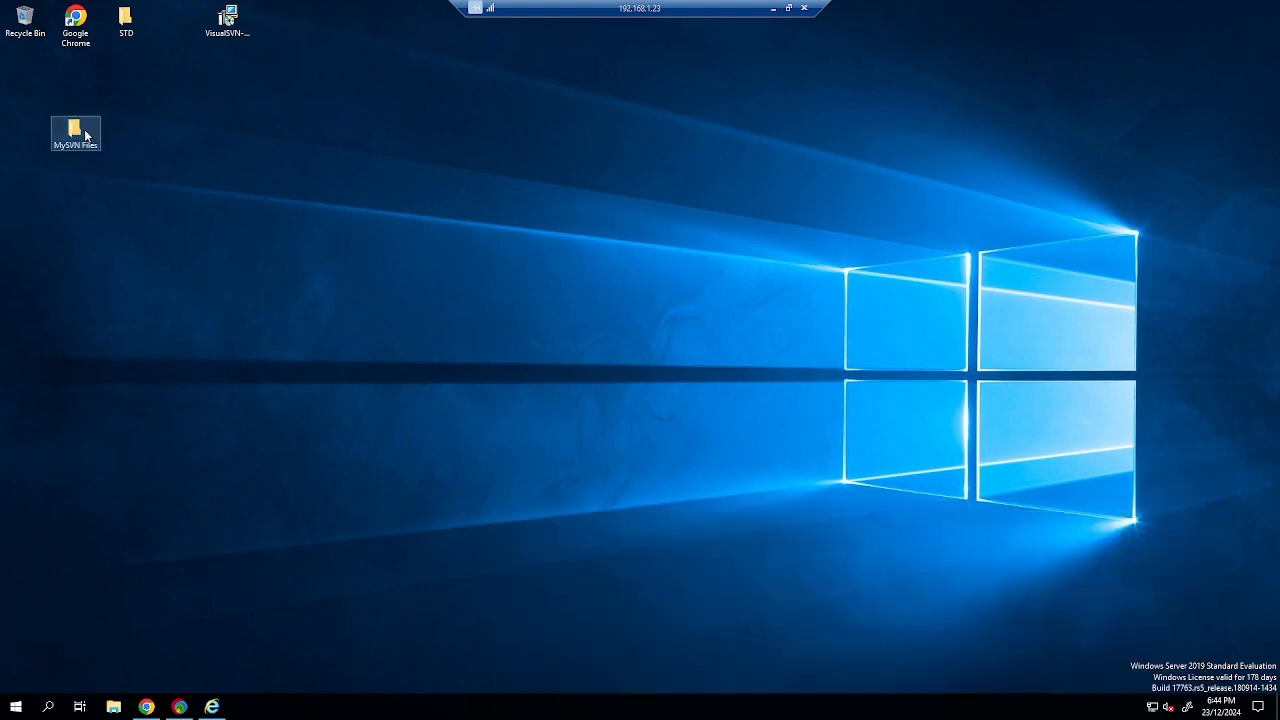
Open the empty MySVN Files folder on the server.
{"action": "double_click", "coordinate": [84, 129]}
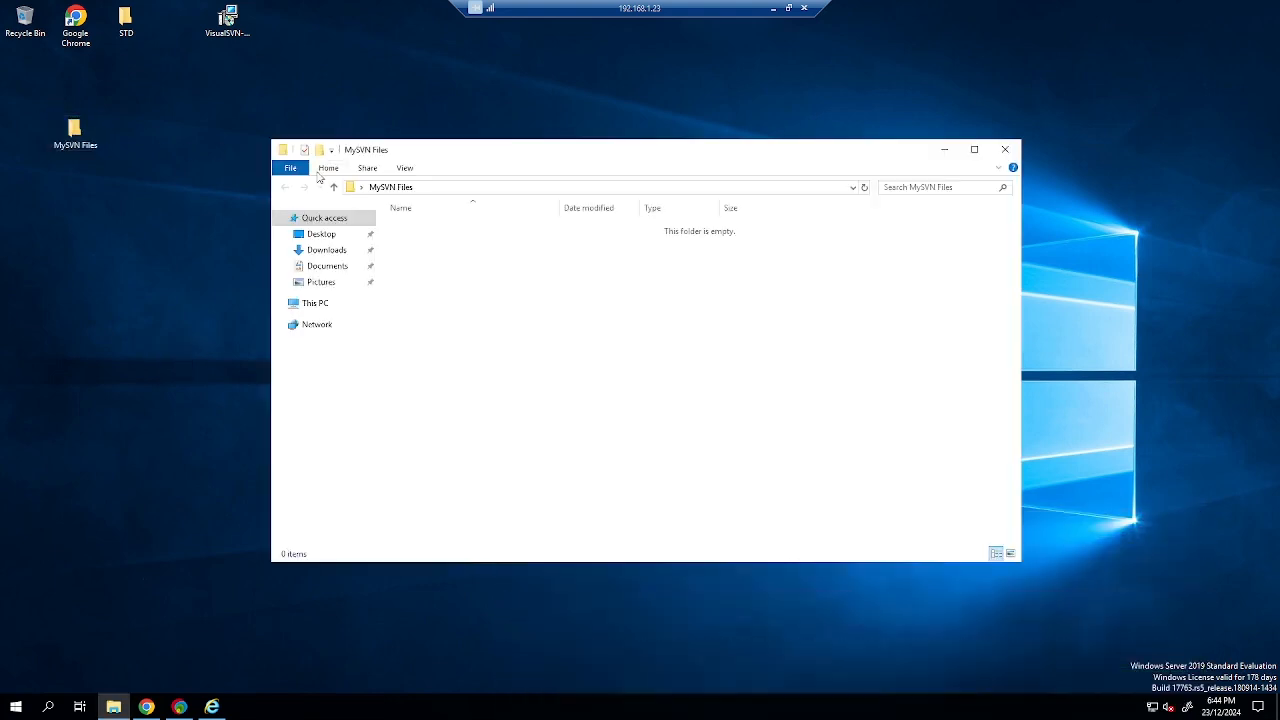
{"action": "right_click", "coordinate": [497, 297]}
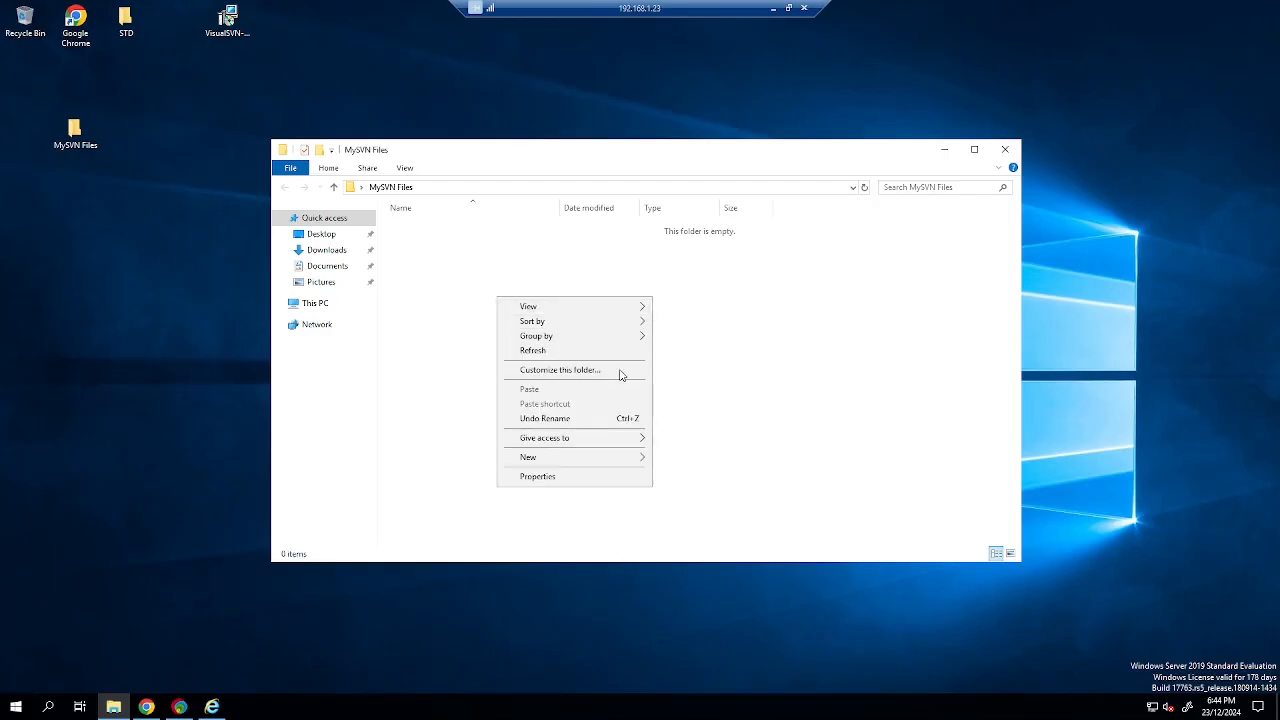
{"action": "left_click", "coordinate": [368, 432]}
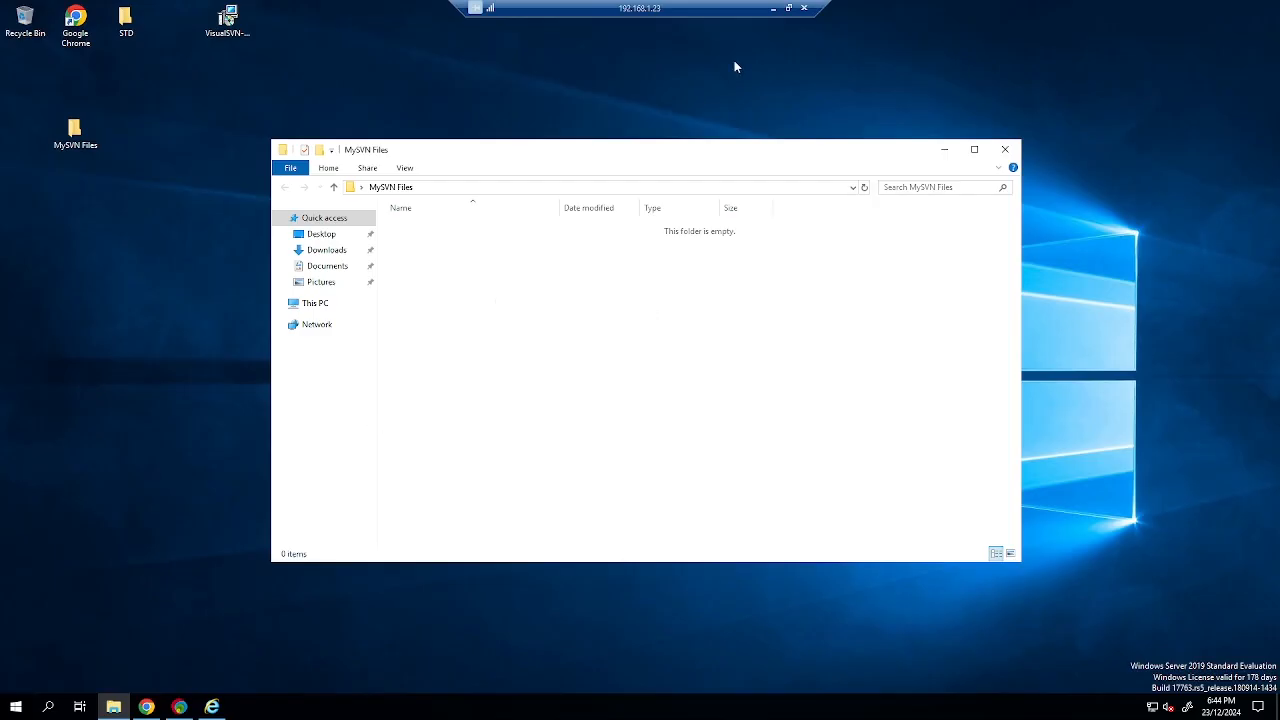
Copy the TortoiseSVN .msi installer from the host onto the server desktop beside the VisualSVN installer.
{"action": "left_click", "coordinate": [772, 8]}
{"action": "left_click", "coordinate": [468, 313]}
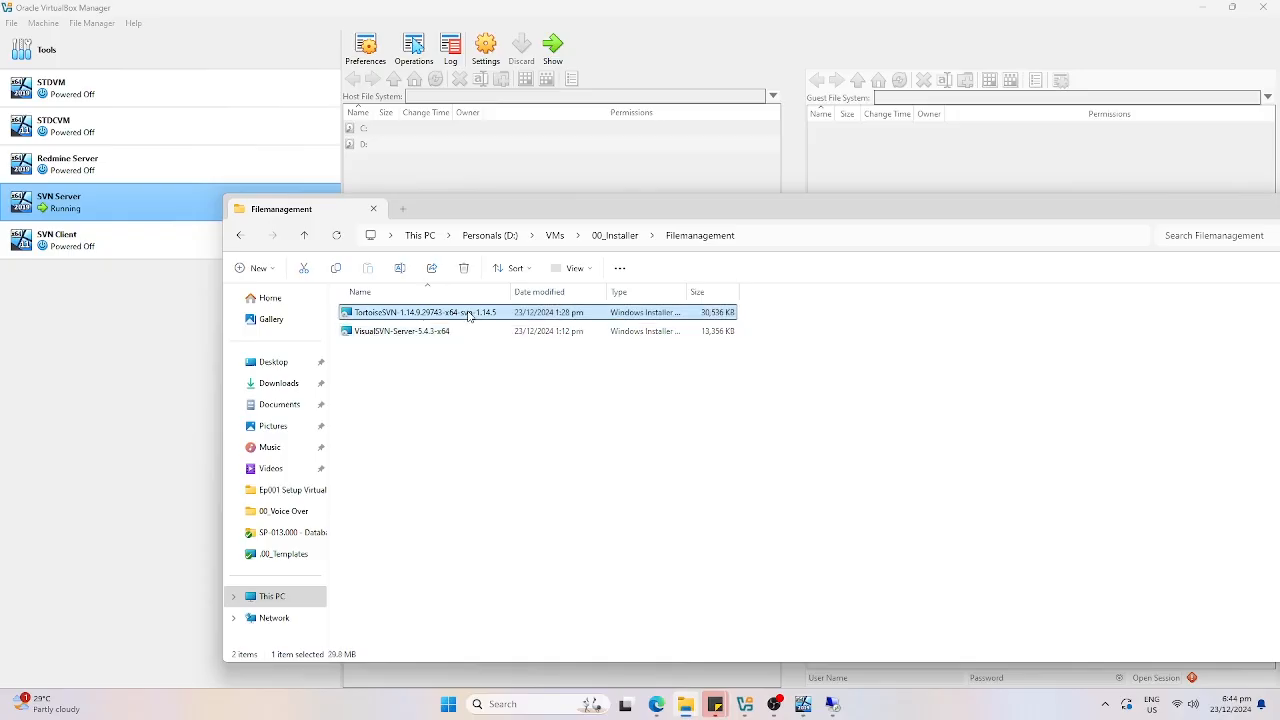
{"action": "key", "text": "ctrl+c"}
{"action": "left_click", "coordinate": [688, 706]}
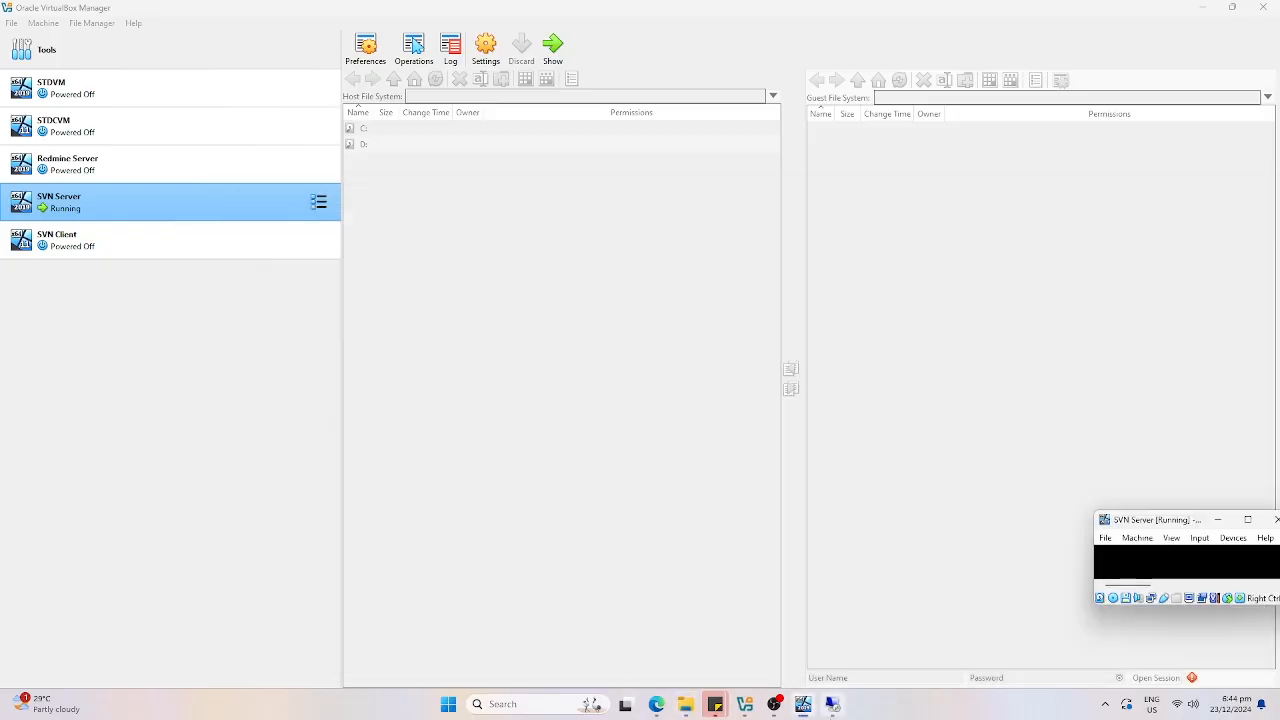
{"action": "left_click", "coordinate": [832, 705]}
{"action": "left_click", "coordinate": [248, 142]}
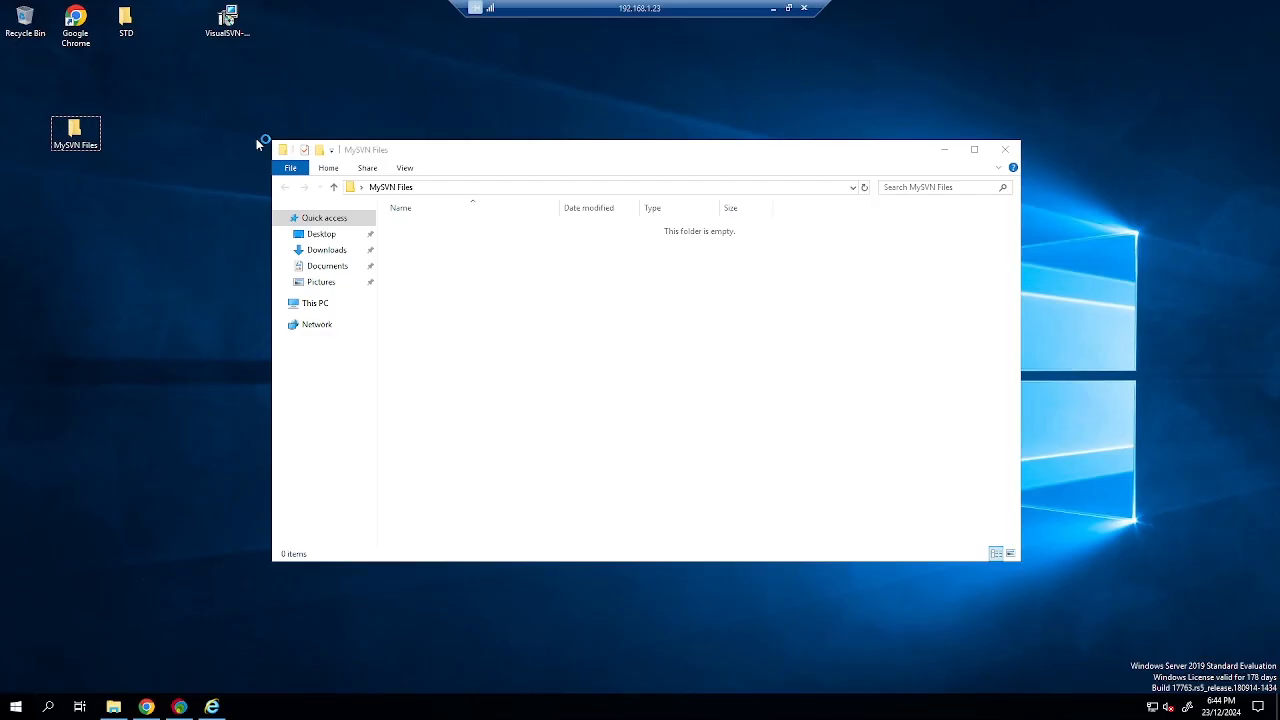
{"action": "key", "text": "ctrl+v"}
{"action": "left_click_drag", "start_coordinate": [5, 318], "coordinate": [285, 24]}
Install TortoiseSVN 1.14.9 (64 bit) with the default features and close the wizard.
{"action": "double_click", "coordinate": [278, 22]}
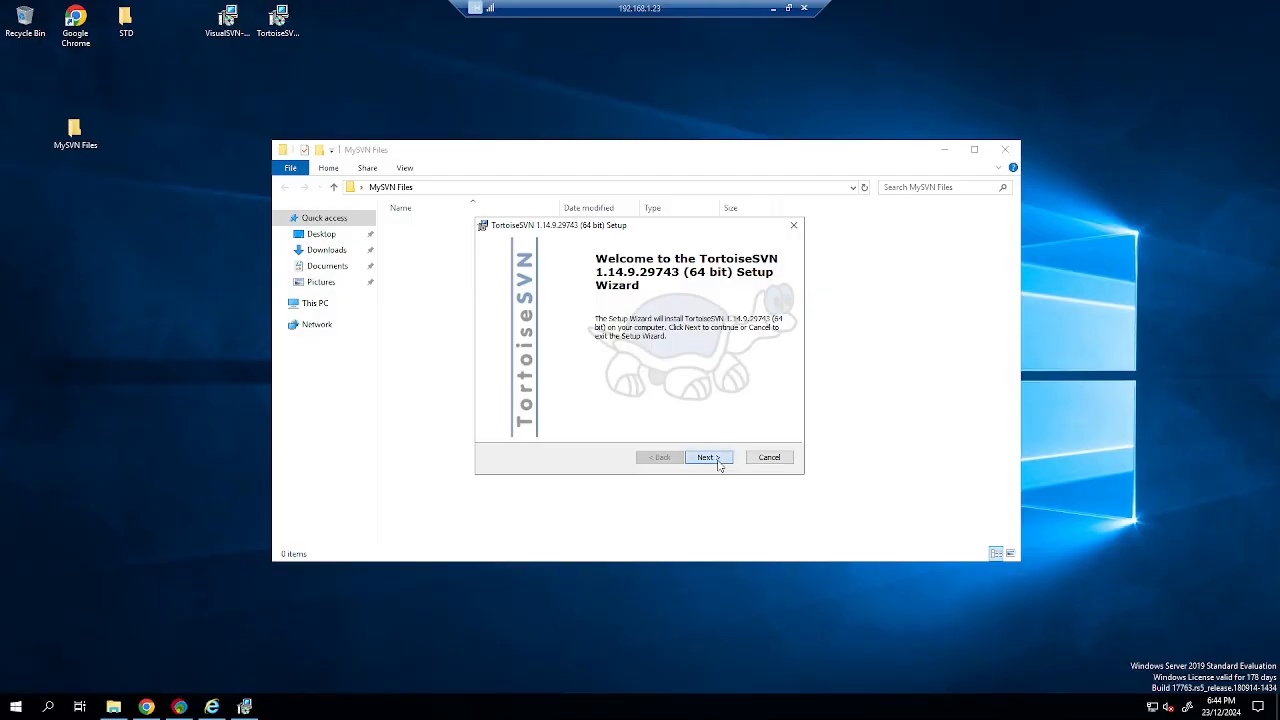
{"action": "left_click", "coordinate": [717, 463]}
{"action": "left_click", "coordinate": [717, 463]}
{"action": "left_click", "coordinate": [717, 463]}
{"action": "left_click", "coordinate": [719, 462]}
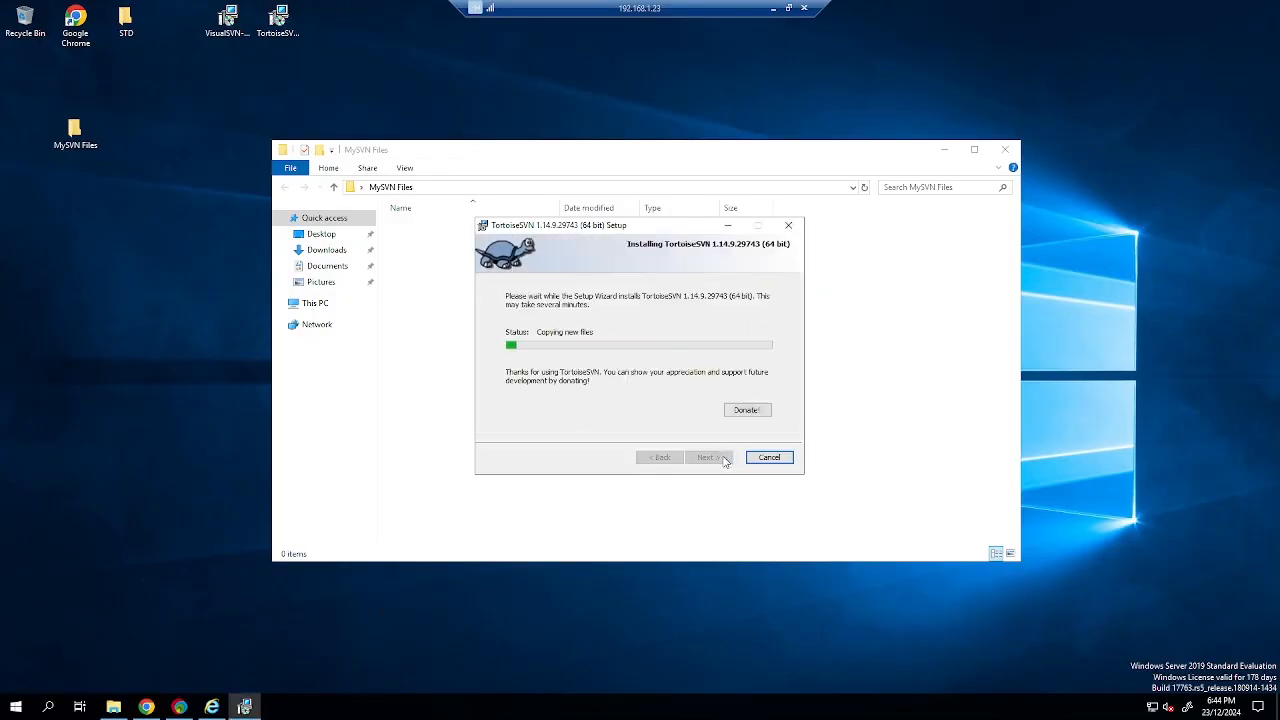
{"action": "left_click", "coordinate": [725, 460]}
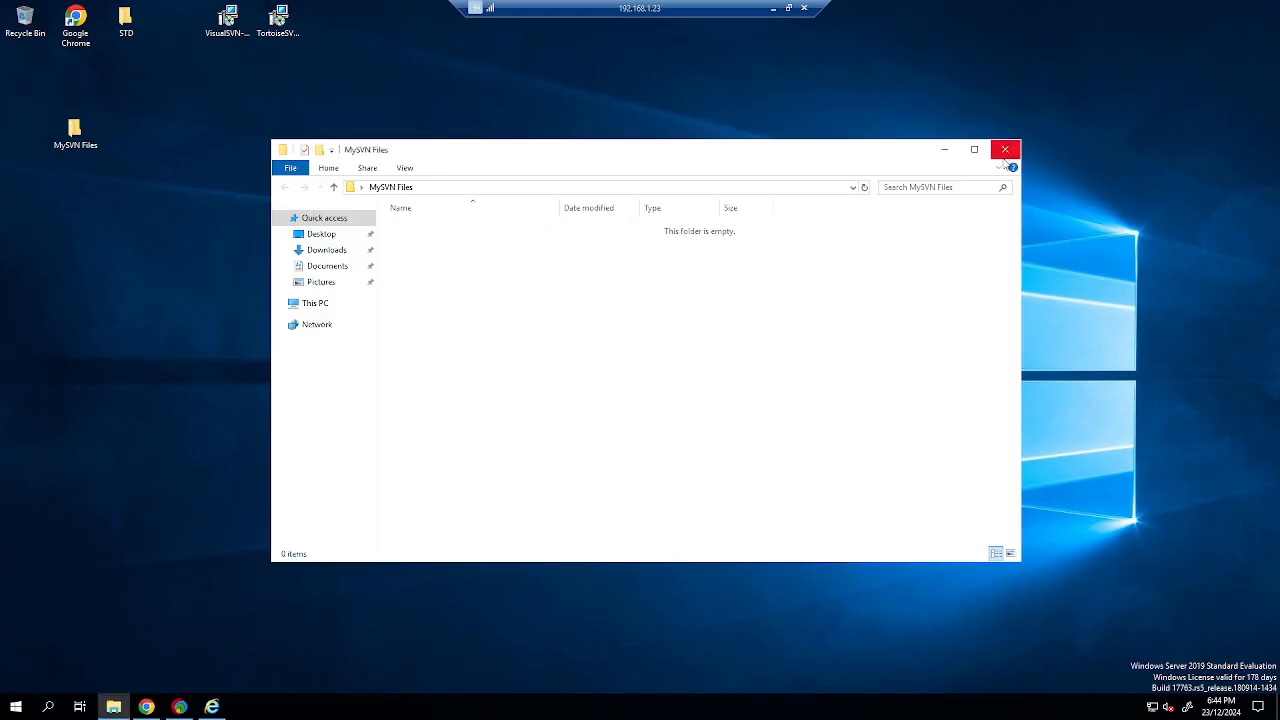
Point TortoiseSVN's Repo-browser at the CodeMechanicFiles URL copied from the VisualSVN web page.
{"action": "right_click", "coordinate": [535, 338]}
{"action": "mouse_move", "coordinate": [606, 516]}
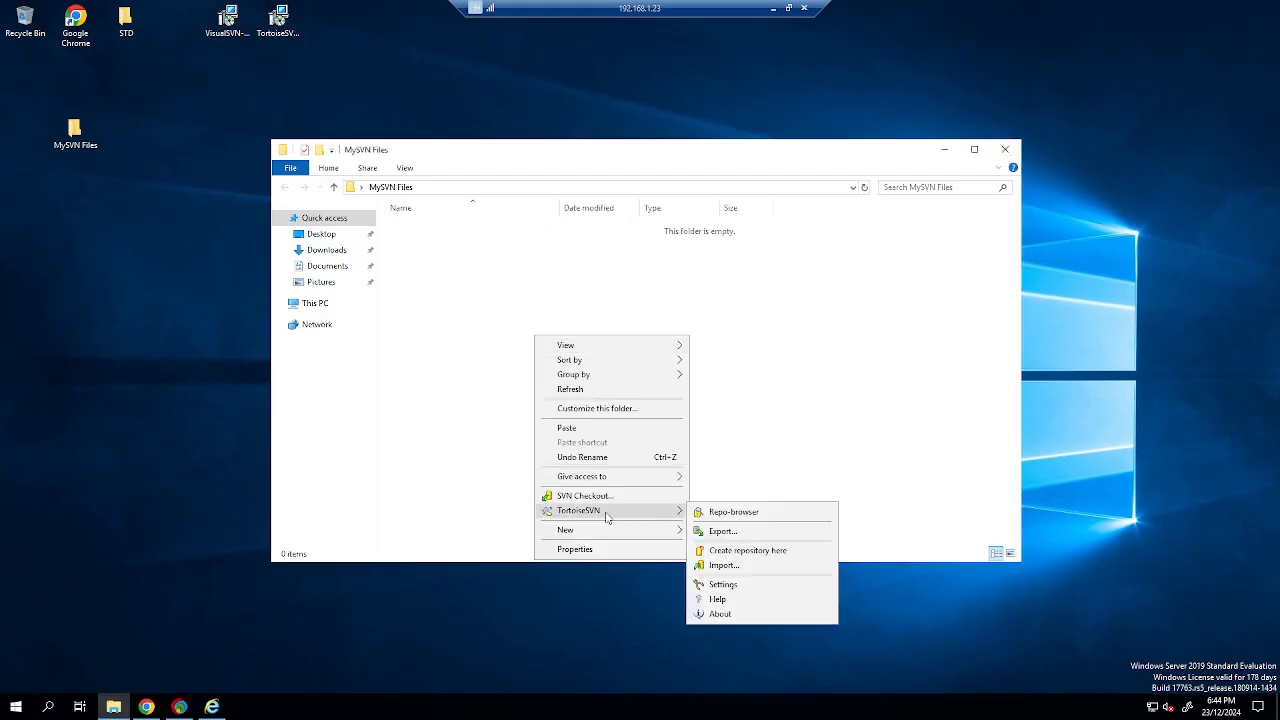
{"action": "left_click", "coordinate": [708, 511]}
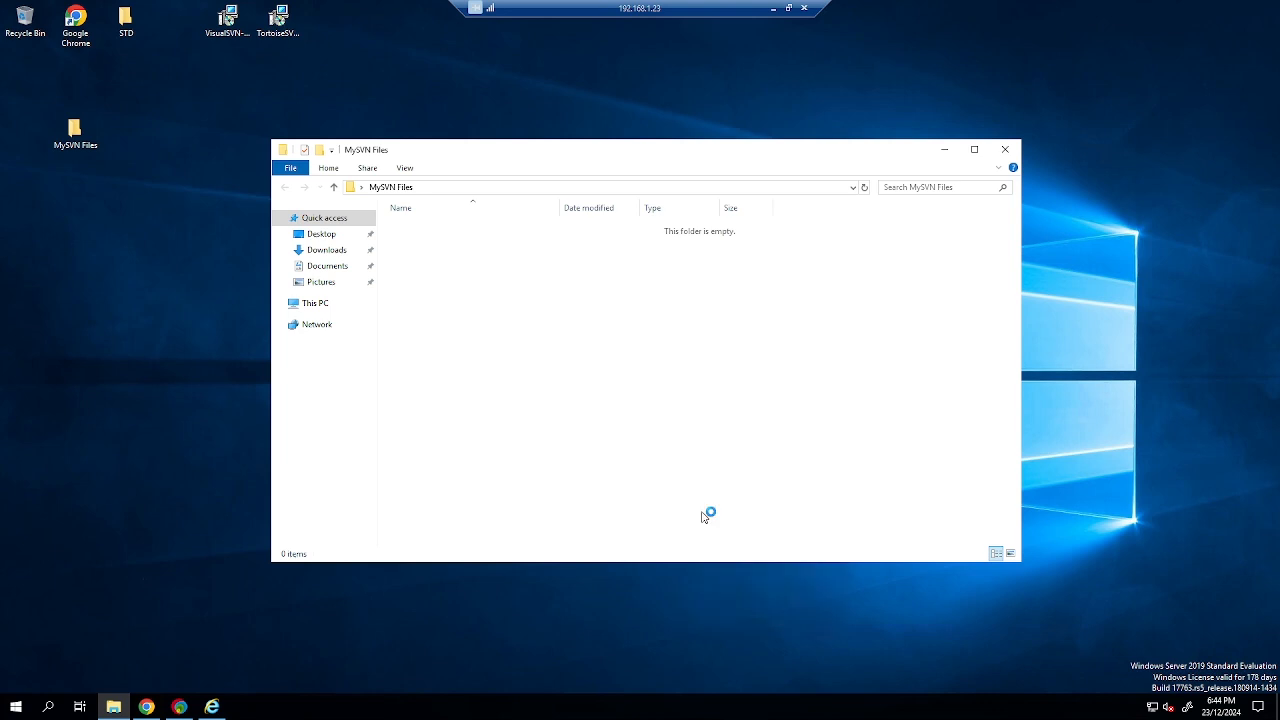
{"action": "right_click", "coordinate": [212, 707]}
{"action": "left_click", "coordinate": [213, 679]}
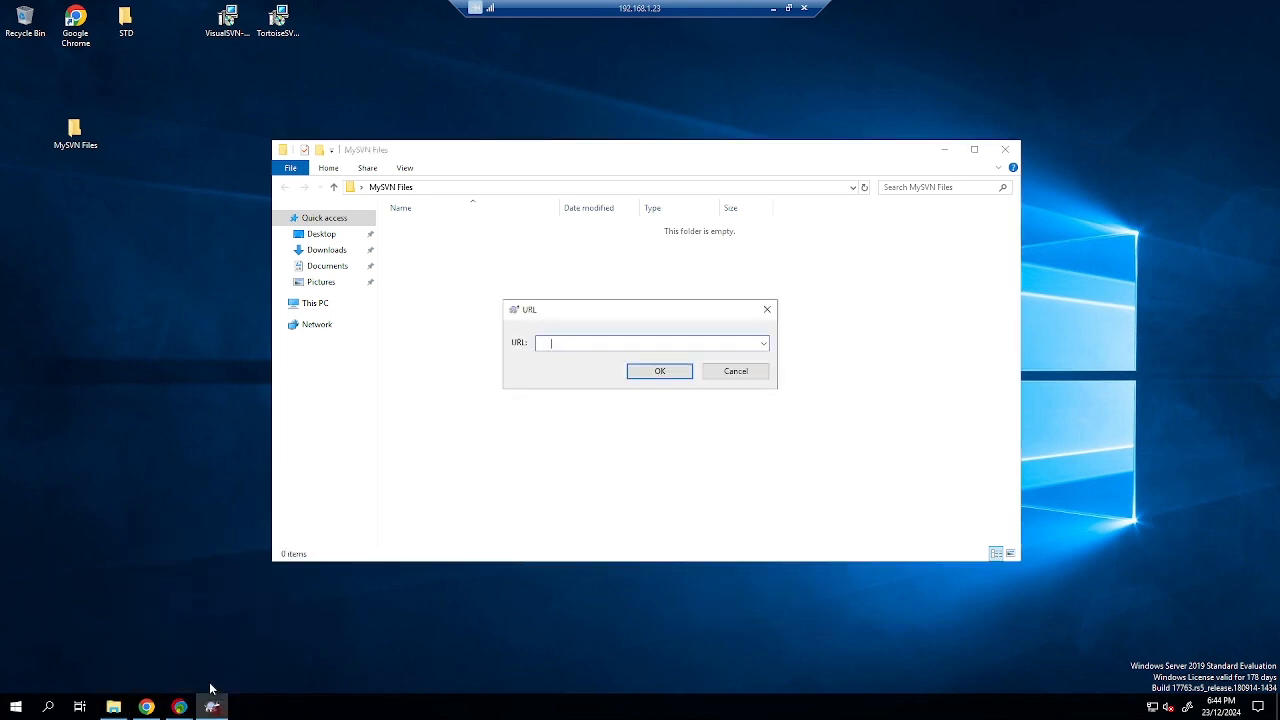
{"action": "left_click", "coordinate": [179, 706]}
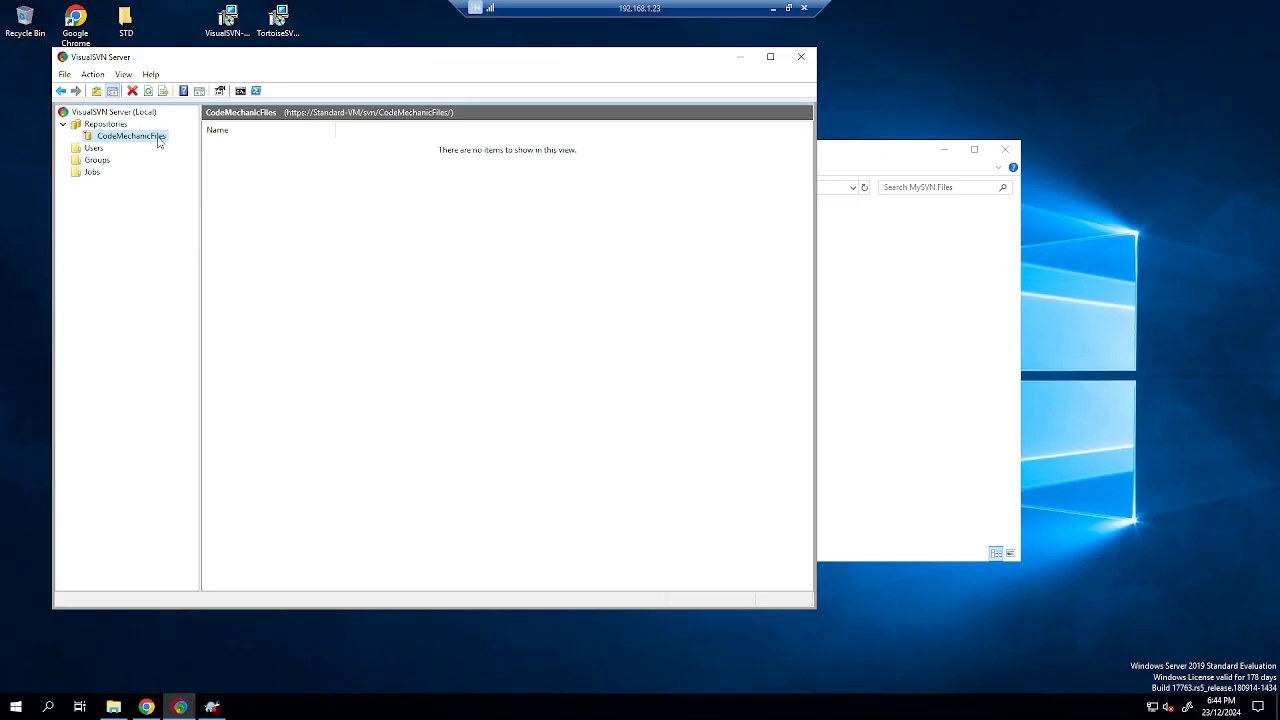
{"action": "left_click", "coordinate": [146, 707]}
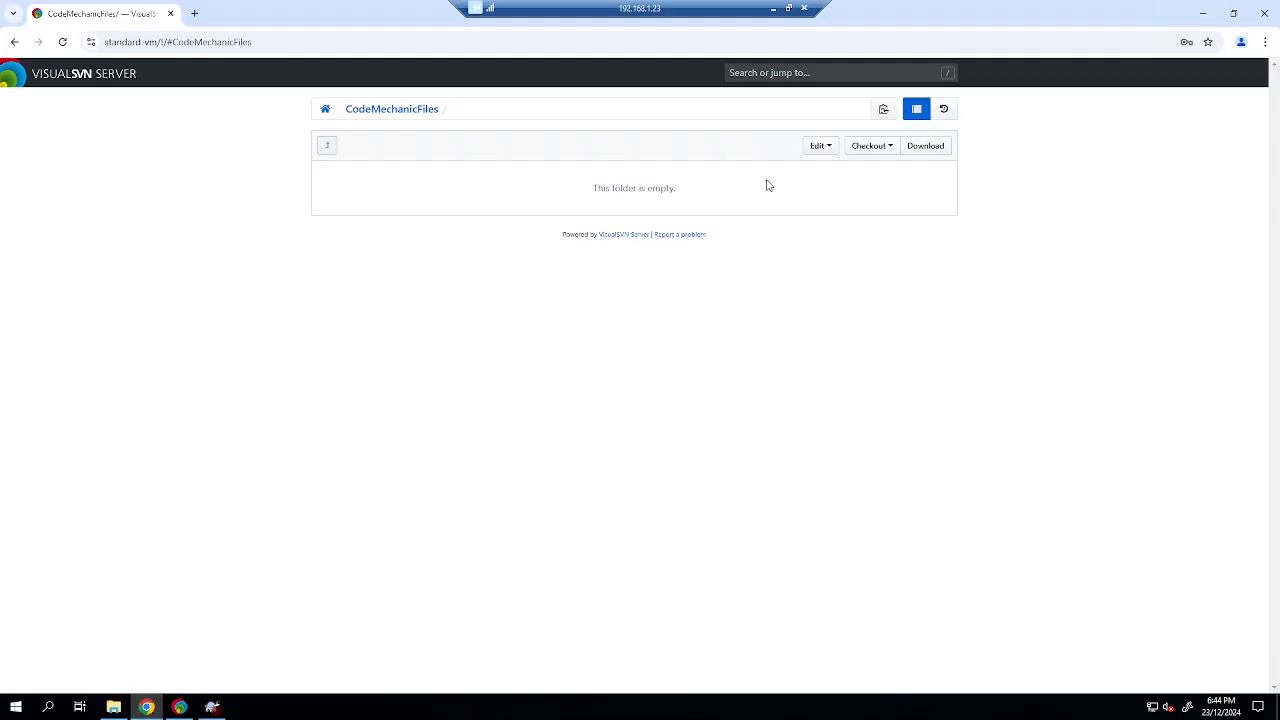
{"action": "left_click", "coordinate": [887, 150]}
{"action": "left_click", "coordinate": [876, 204]}
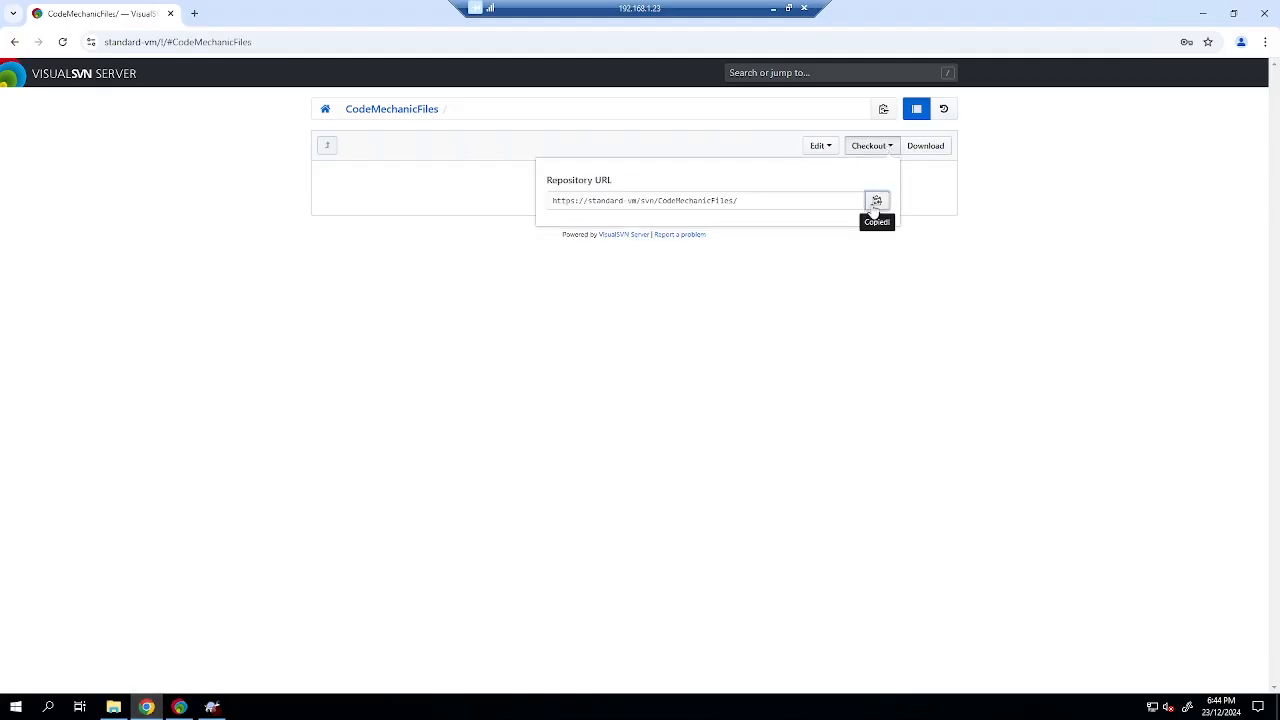
{"action": "left_click", "coordinate": [211, 706]}
{"action": "key", "text": "ctrl+v"}
{"action": "left_click", "coordinate": [650, 372]}
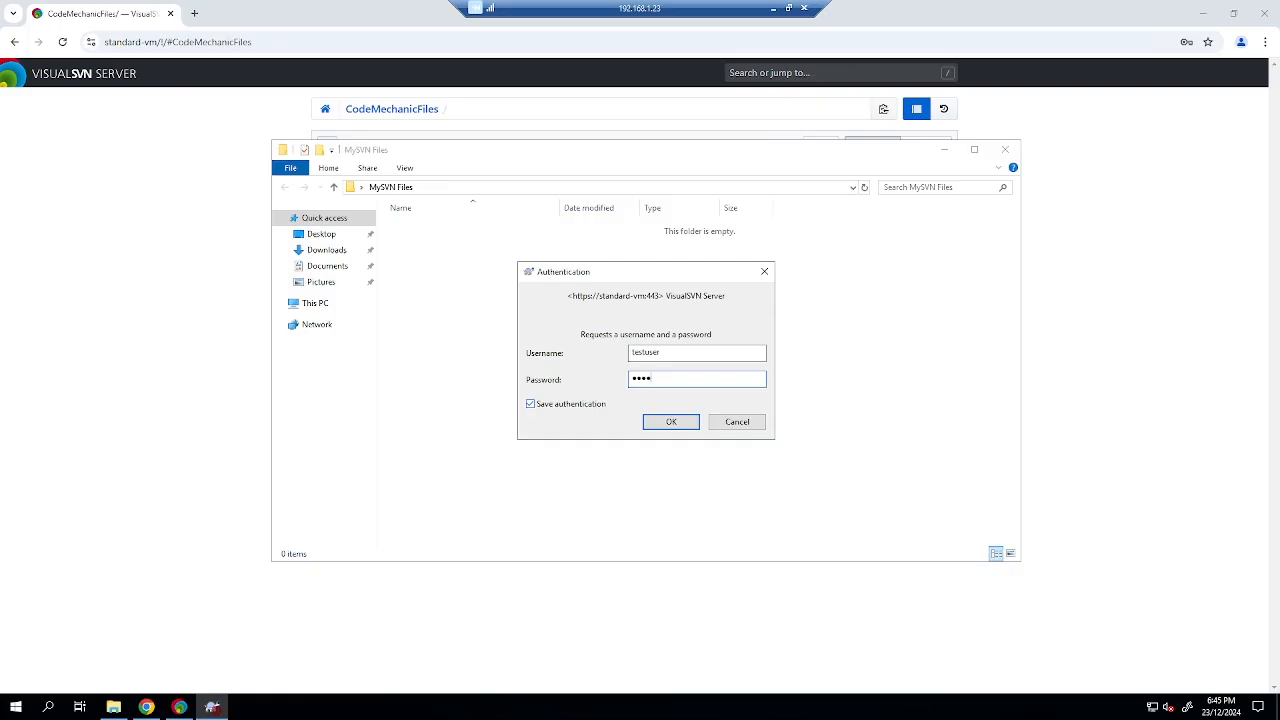
Log in and view the empty CodeMechanicFiles repository root, then close the browser.
{"action": "type", "text": "•••••"}
{"action": "left_click", "coordinate": [670, 421]}
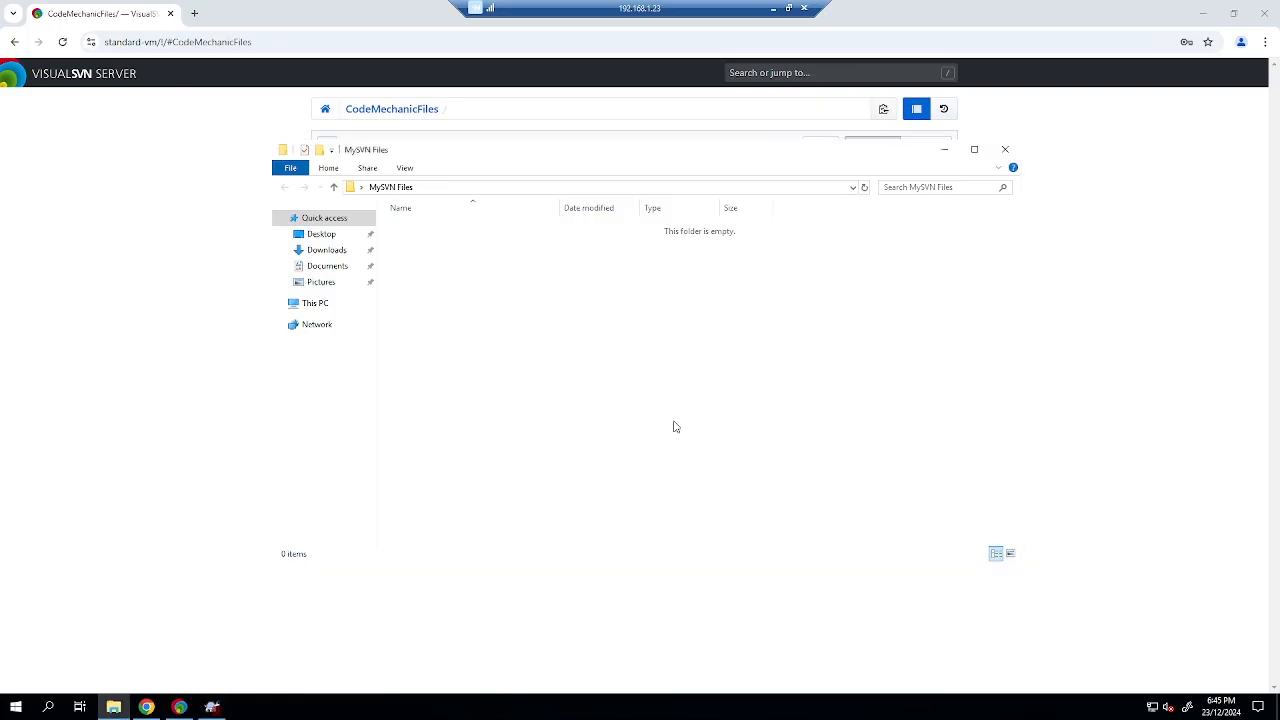
{"action": "mouse_move", "coordinate": [214, 706]}
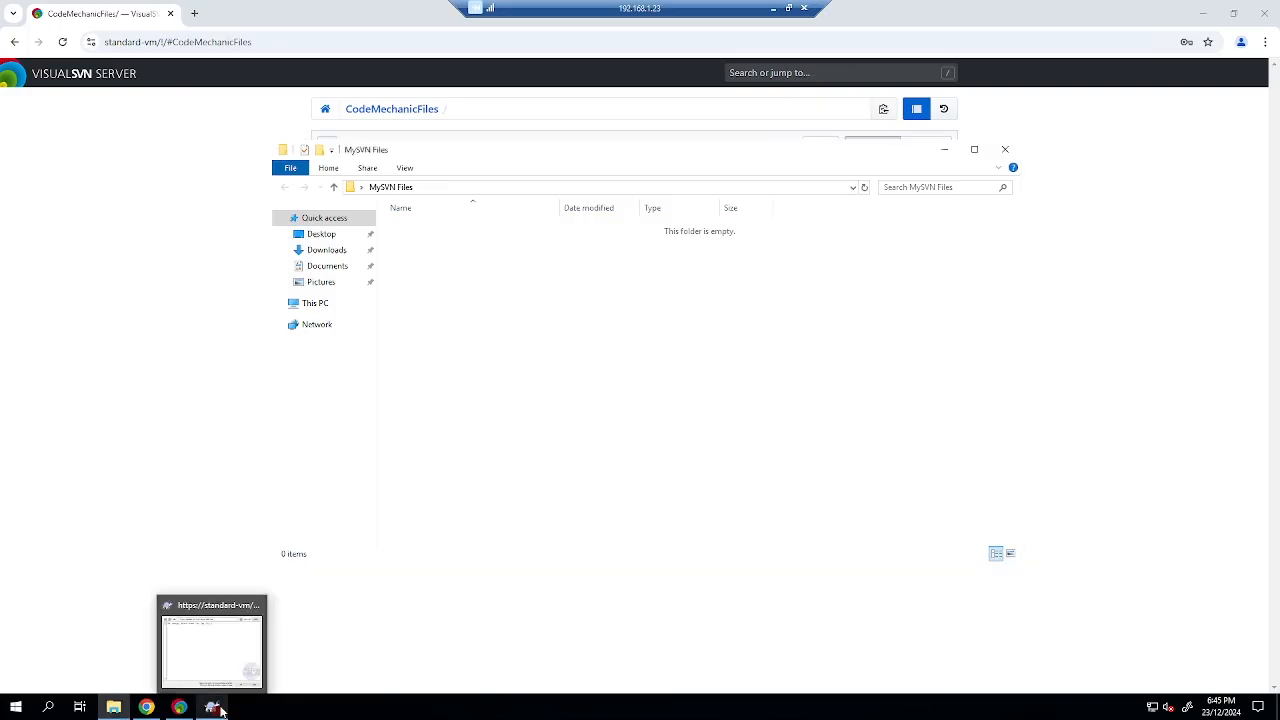
{"action": "left_click", "coordinate": [232, 660]}
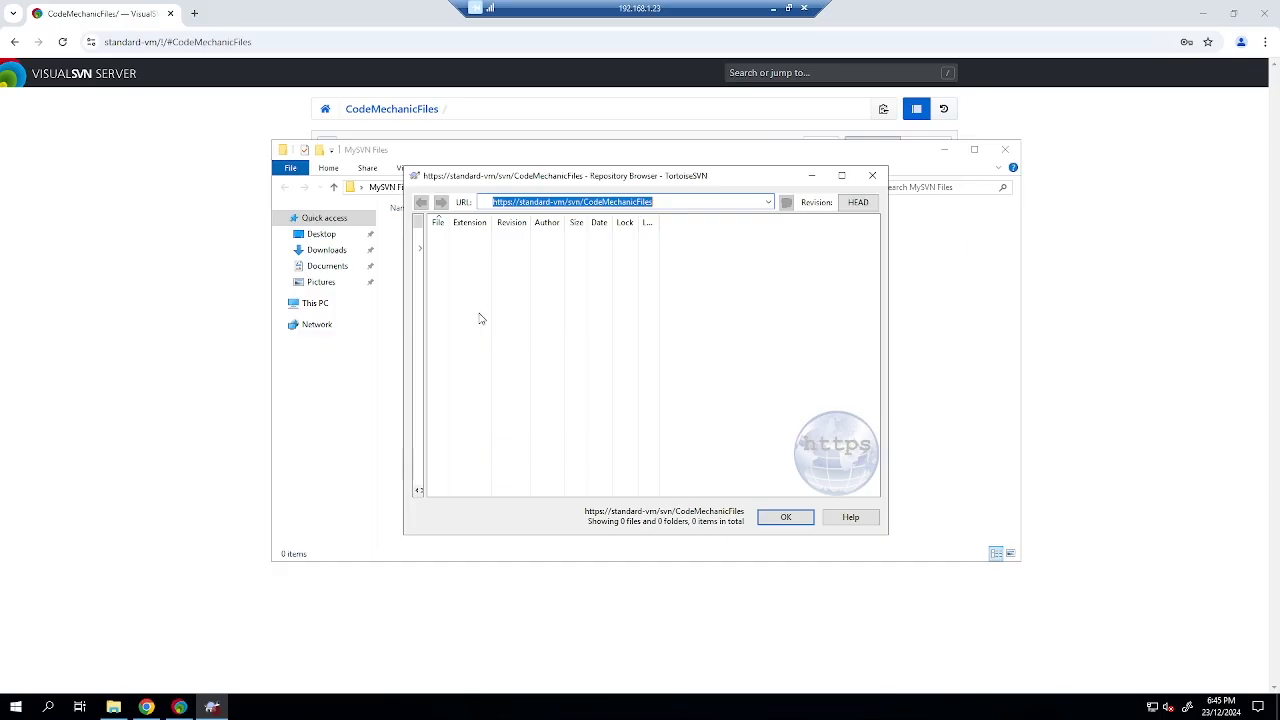
{"action": "left_click", "coordinate": [420, 252]}
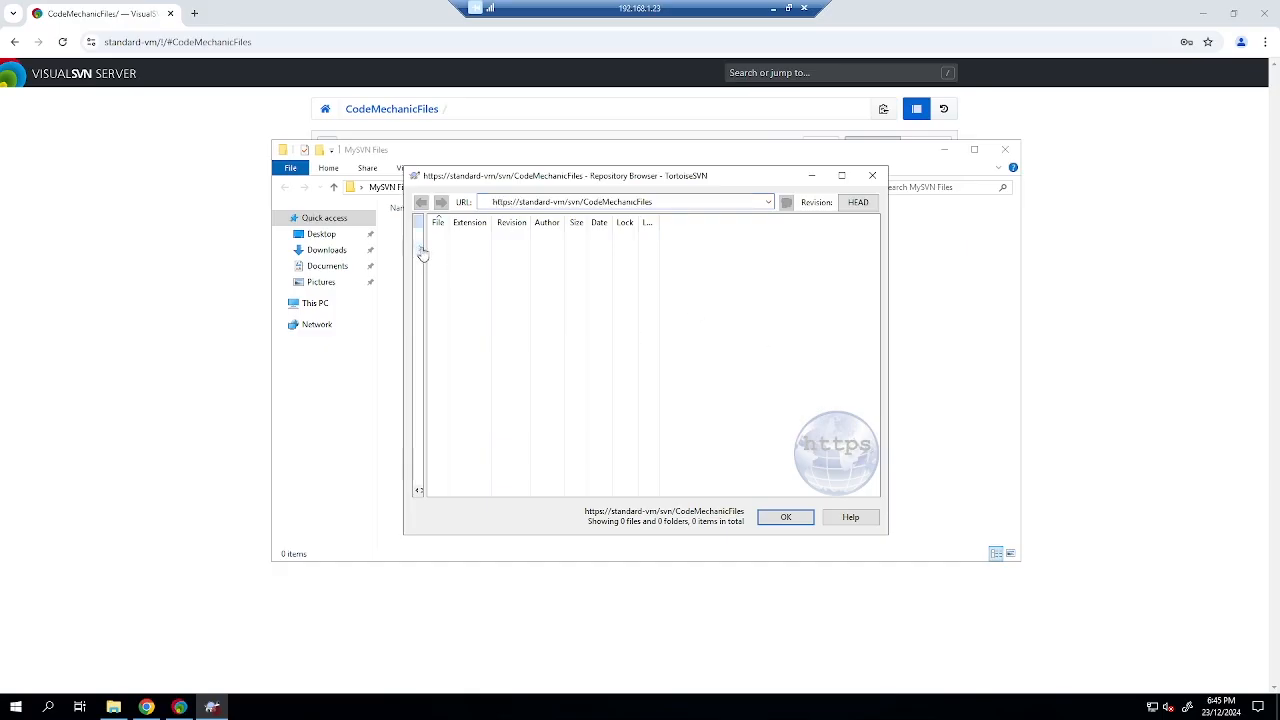
{"action": "left_click_drag", "start_coordinate": [421, 252], "coordinate": [568, 258]}
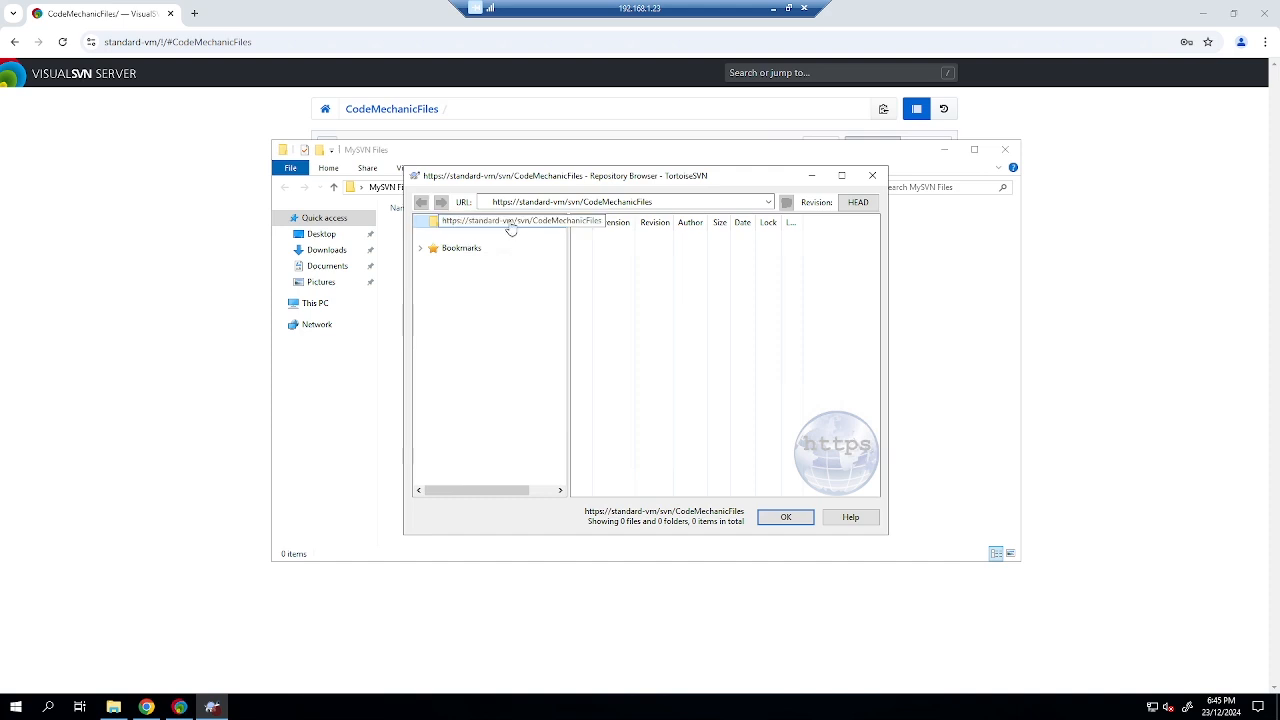
{"action": "left_click", "coordinate": [377, 323]}
Create a new folder named TestFolder inside MySVN Files.
{"action": "right_click", "coordinate": [456, 313]}
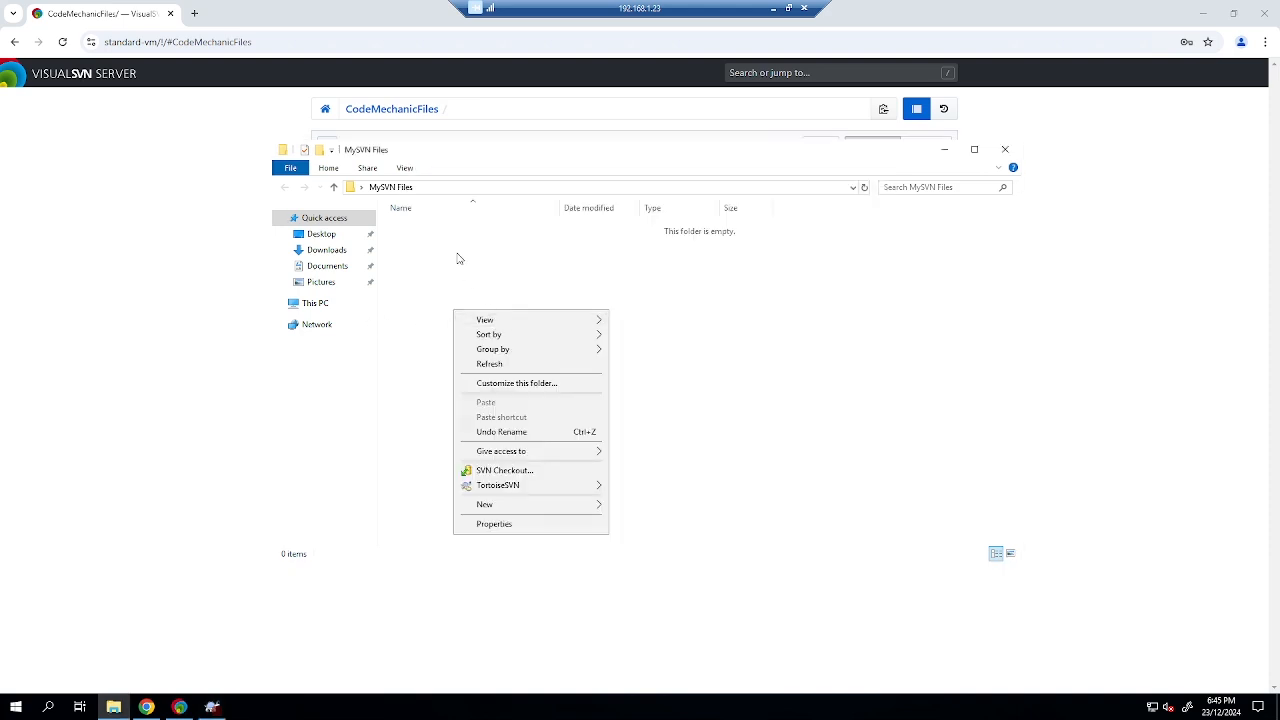
{"action": "left_click", "coordinate": [645, 505]}
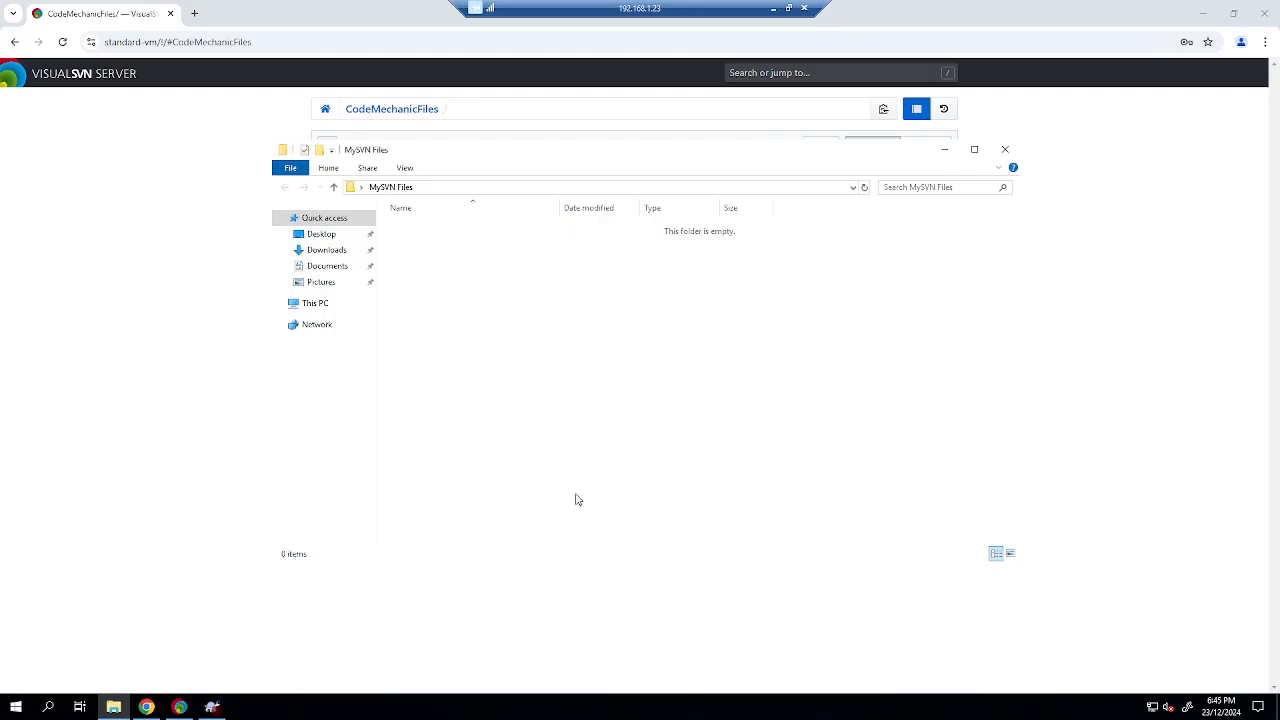
{"action": "right_click", "coordinate": [563, 500]}
{"action": "mouse_move", "coordinate": [660, 471]}
{"action": "left_click", "coordinate": [738, 466]}
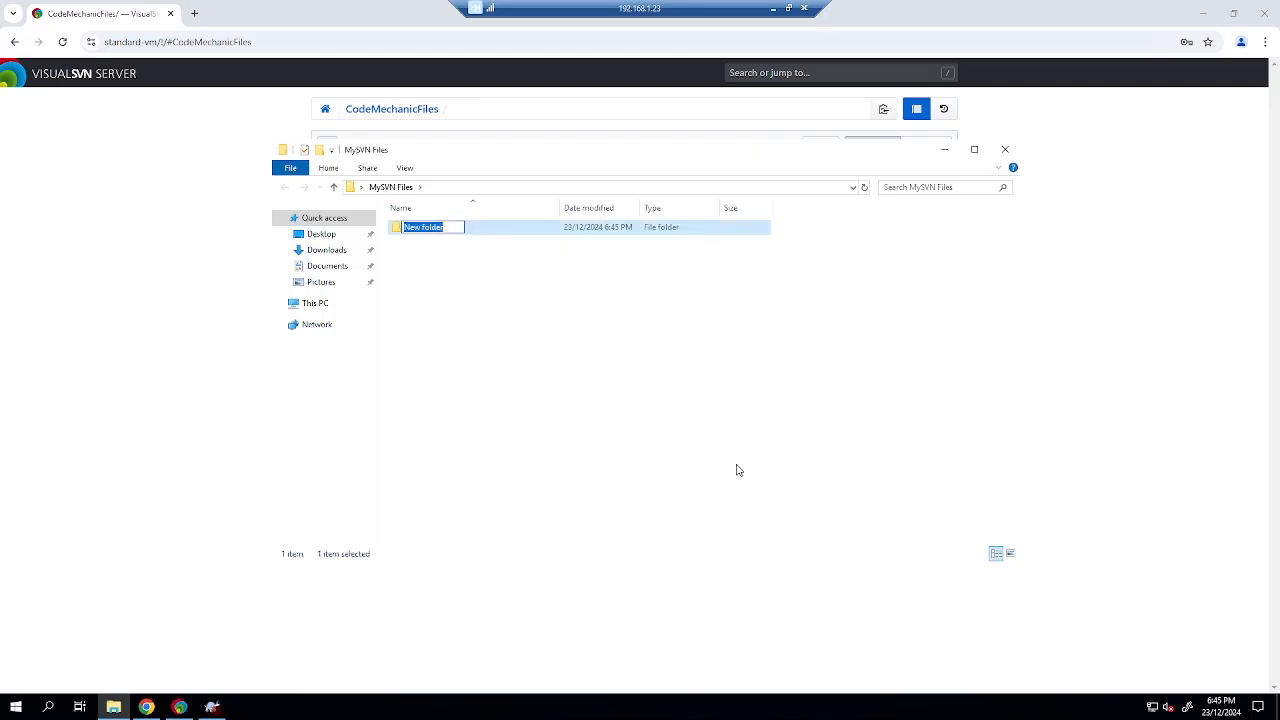
{"action": "type", "text": "TestFolder"}
{"action": "key", "text": "Return"}
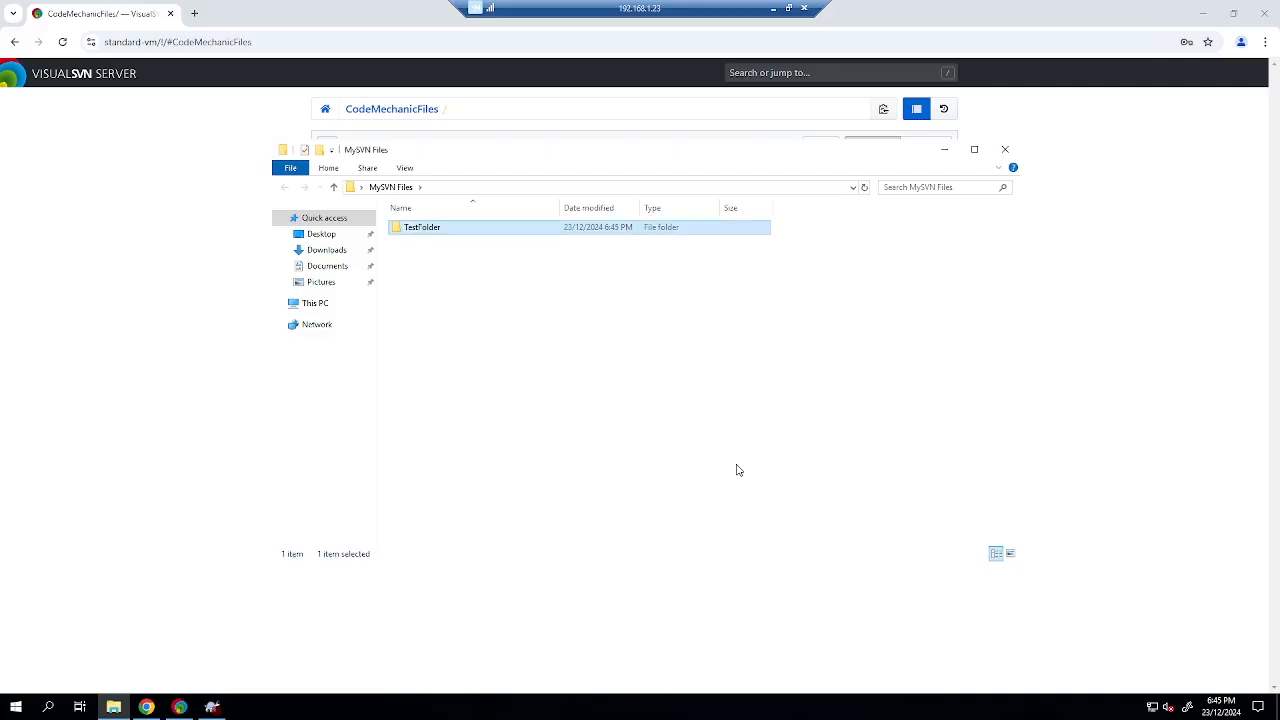
Add Desktop\MySVN Files\TestFolder to the repository root with a log message.
{"action": "left_click", "coordinate": [212, 706]}
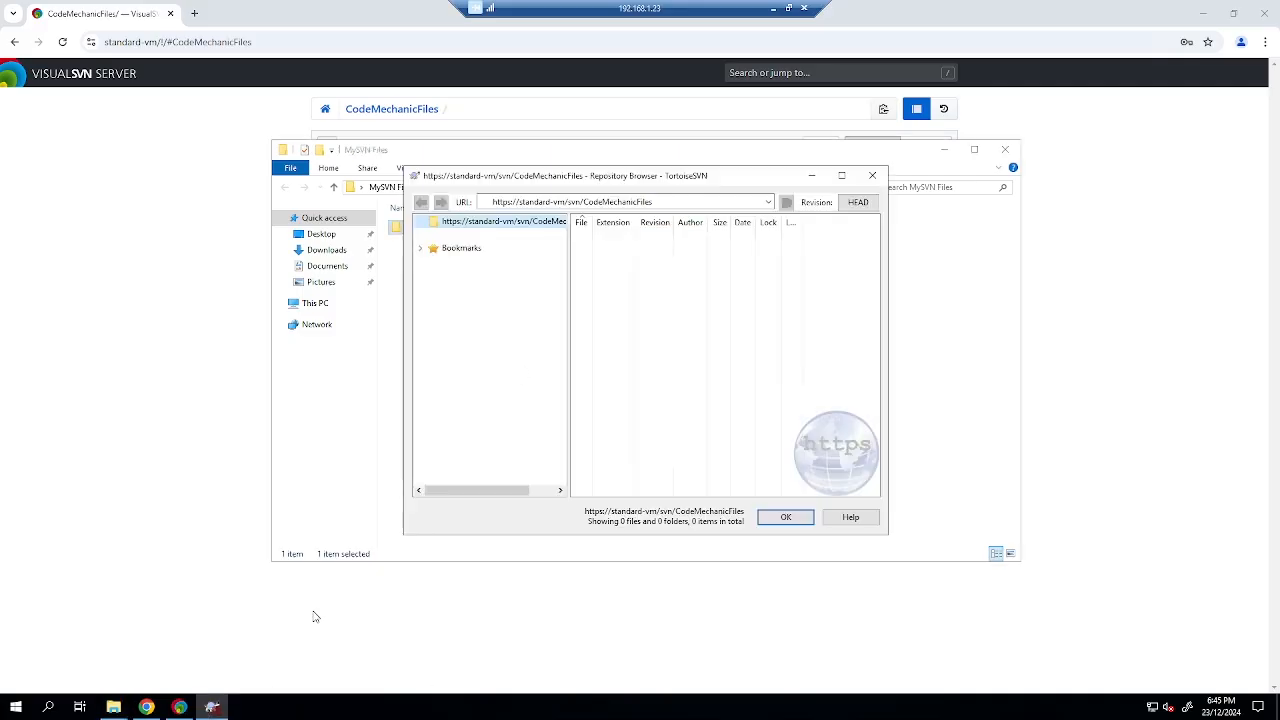
{"action": "right_click", "coordinate": [534, 227]}
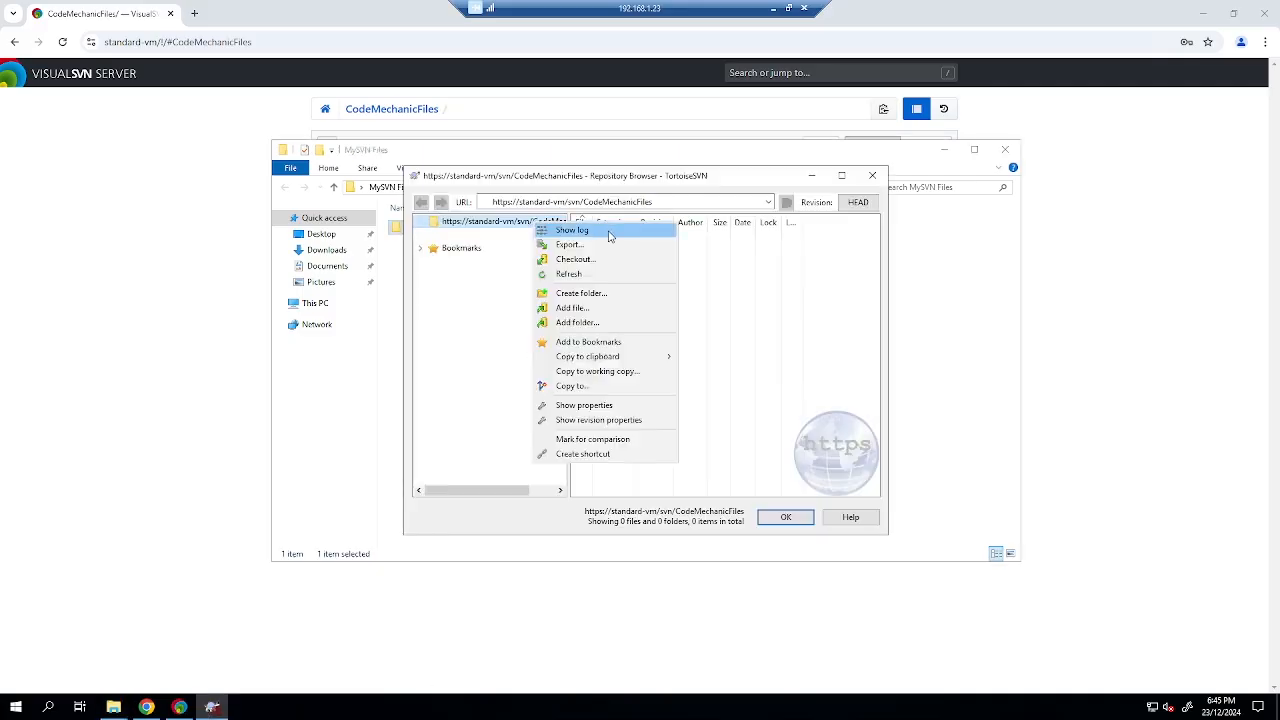
{"action": "left_click", "coordinate": [603, 314]}
{"action": "double_click", "coordinate": [785, 418]}
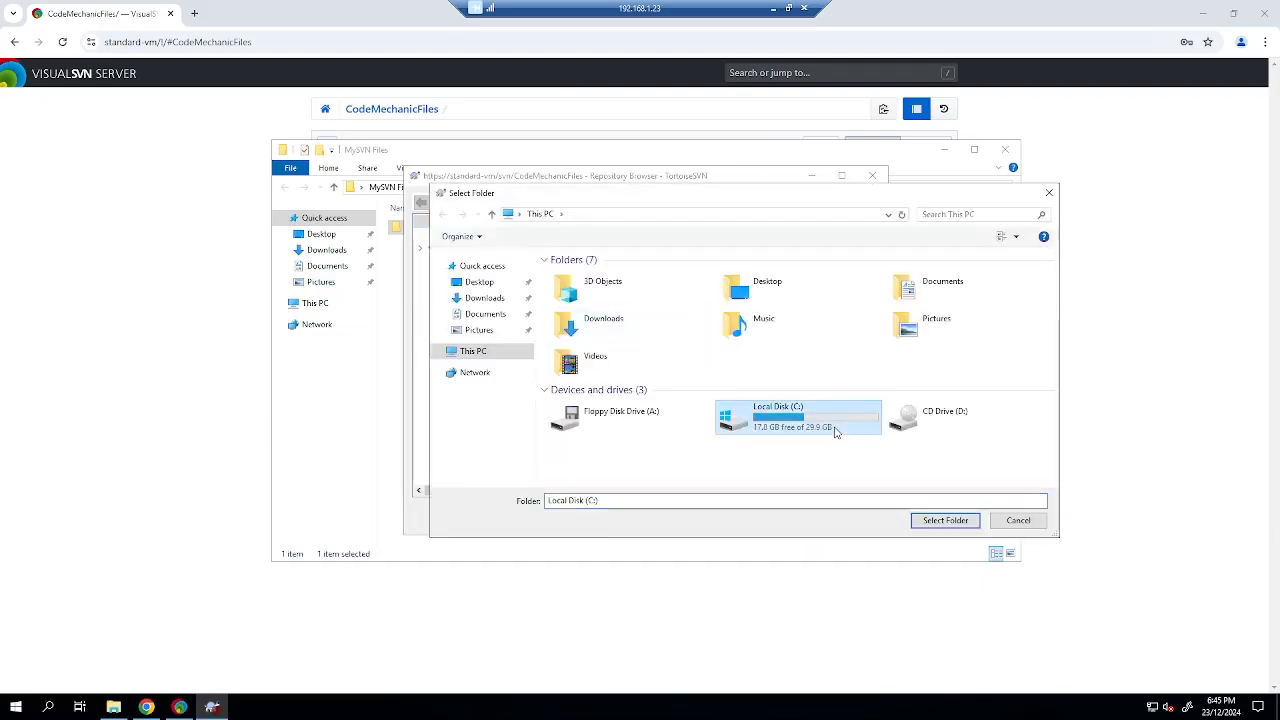
{"action": "left_click", "coordinate": [479, 282]}
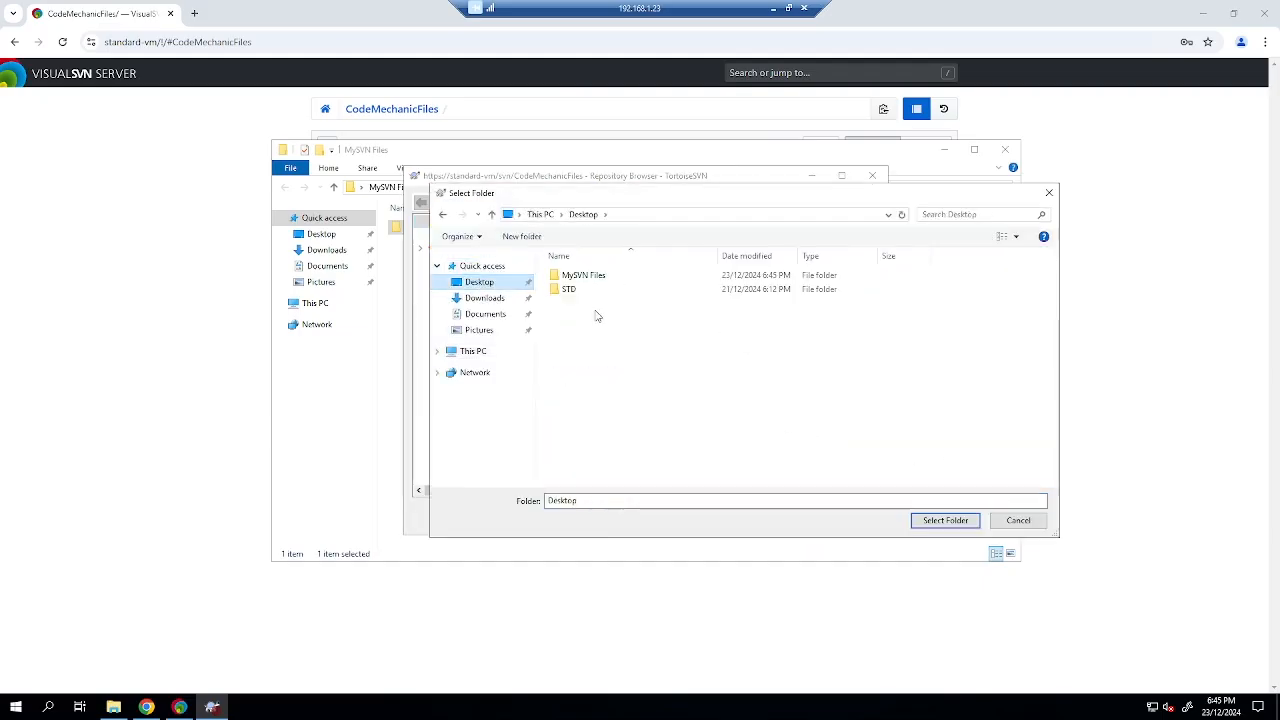
{"action": "double_click", "coordinate": [588, 276]}
{"action": "left_click", "coordinate": [592, 276]}
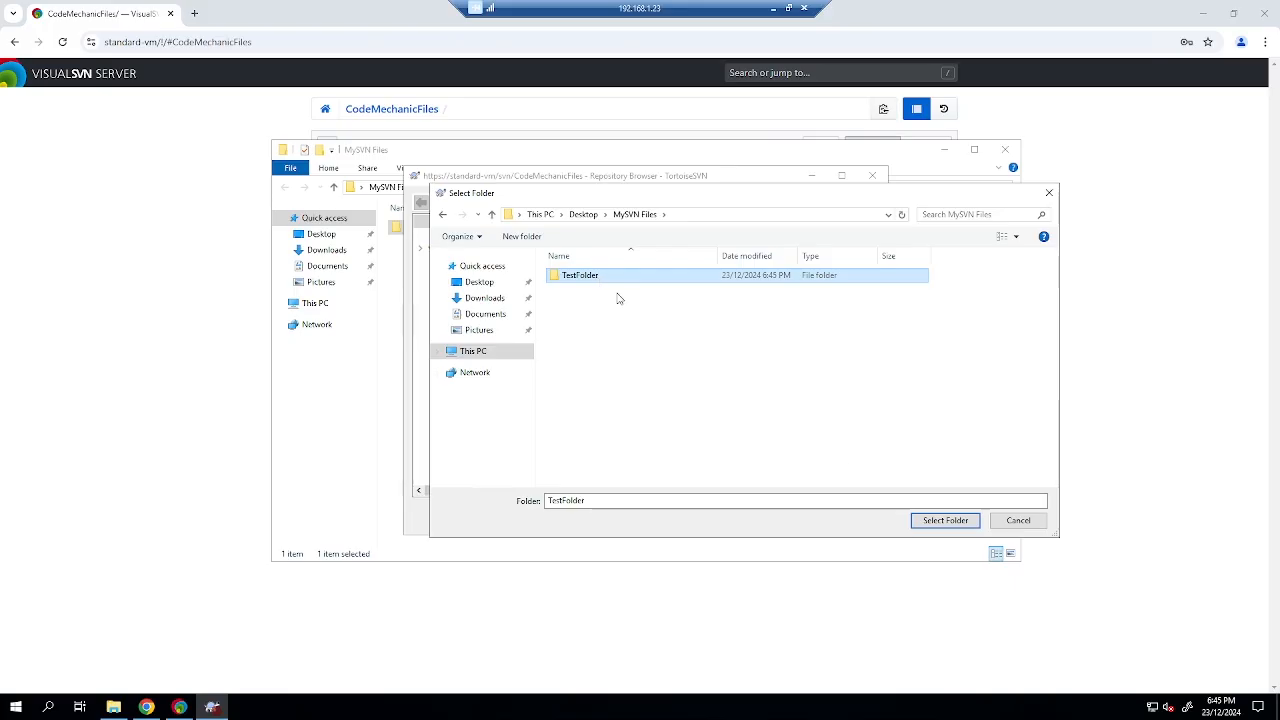
{"action": "left_click", "coordinate": [945, 521]}
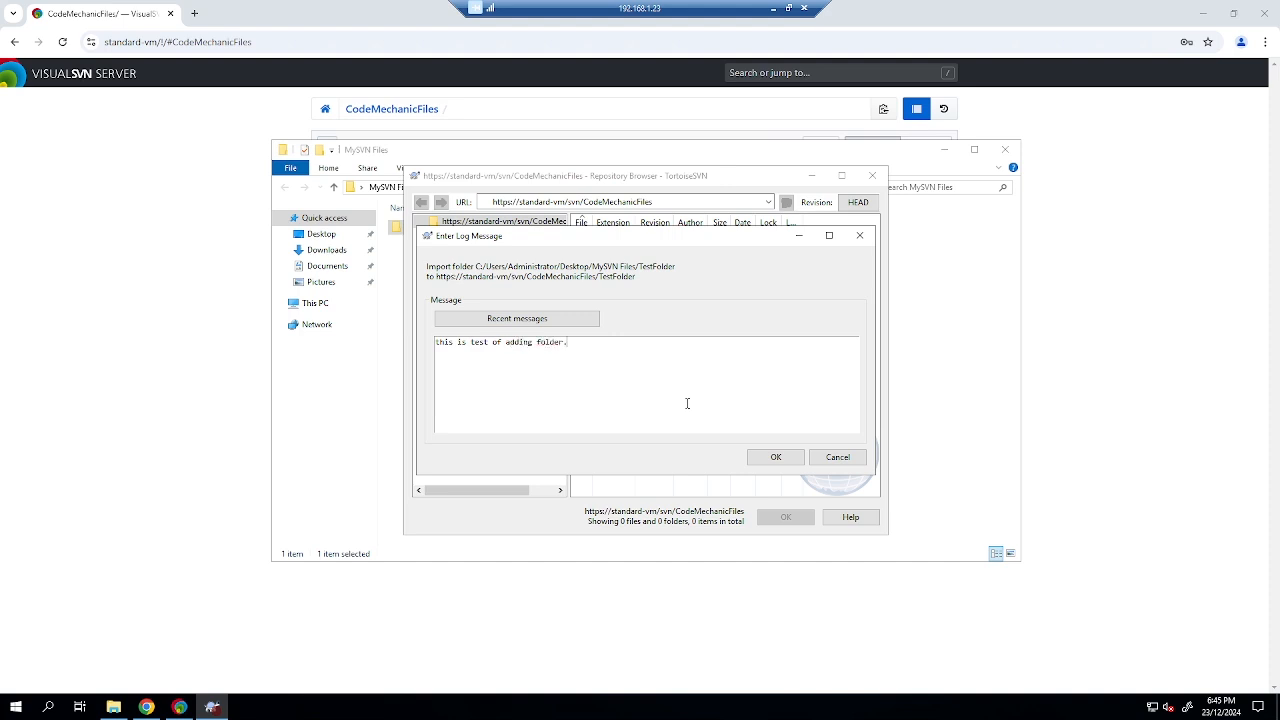
{"action": "left_click", "coordinate": [775, 457]}
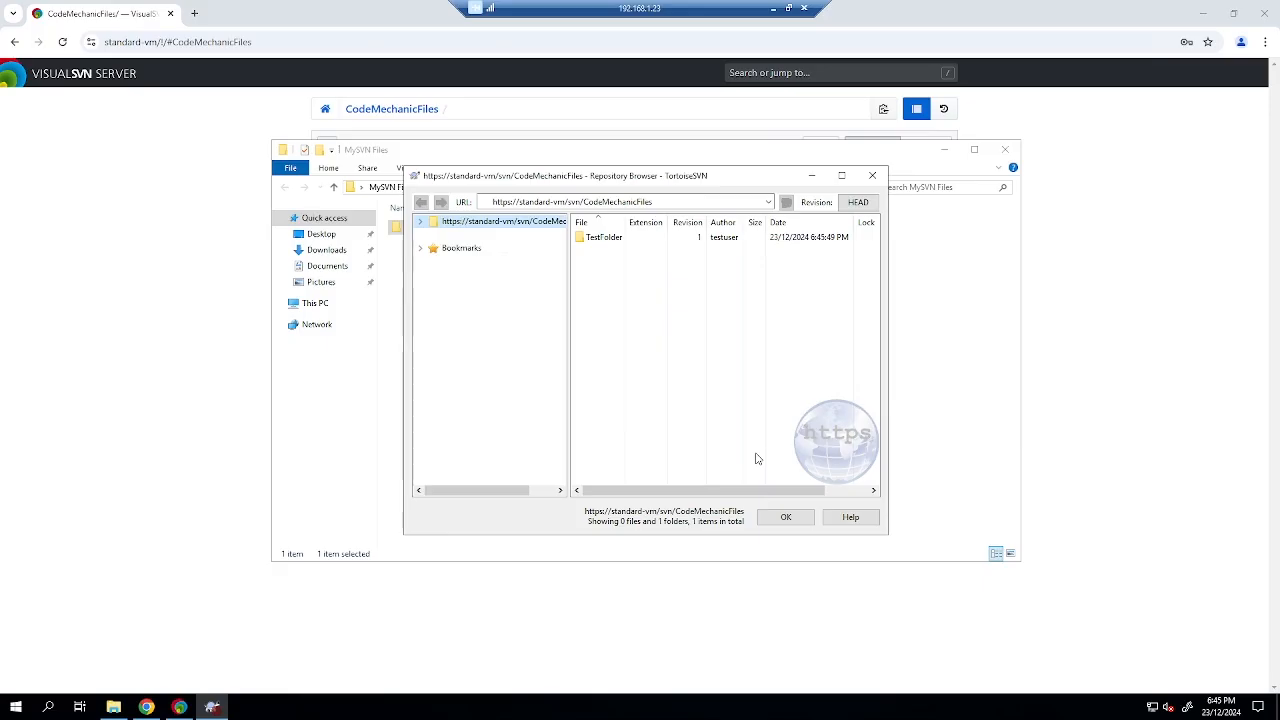
{"action": "left_click", "coordinate": [781, 522]}
Reload the repository web page to confirm TestFolder appears on the server.
{"action": "left_click", "coordinate": [143, 201]}
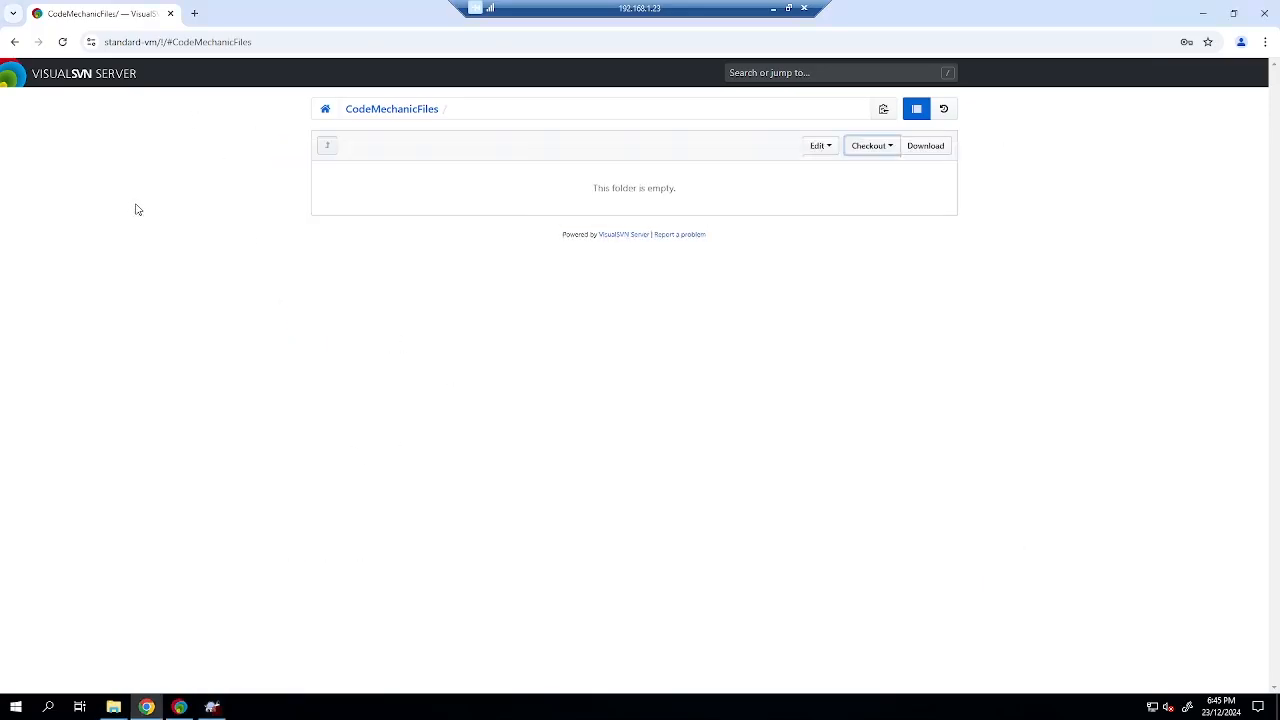
{"action": "left_click", "coordinate": [62, 42]}
{"action": "left_click", "coordinate": [351, 173]}
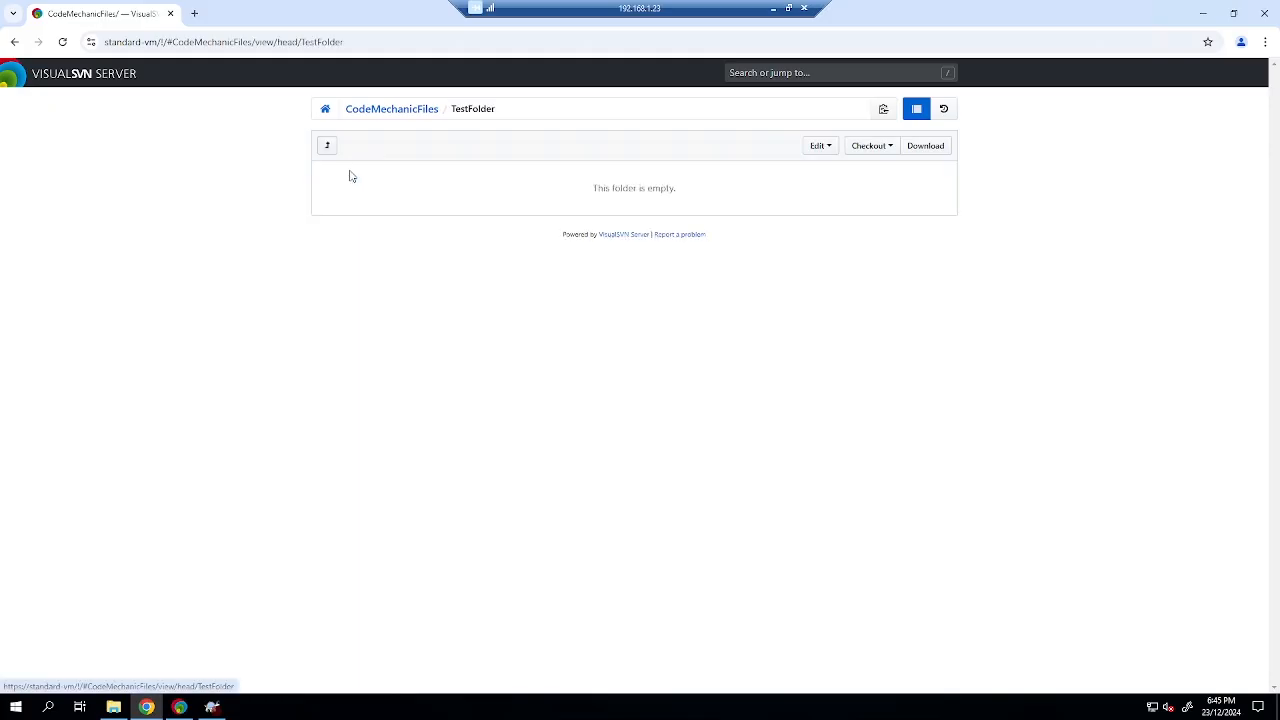
{"action": "left_click", "coordinate": [325, 148]}
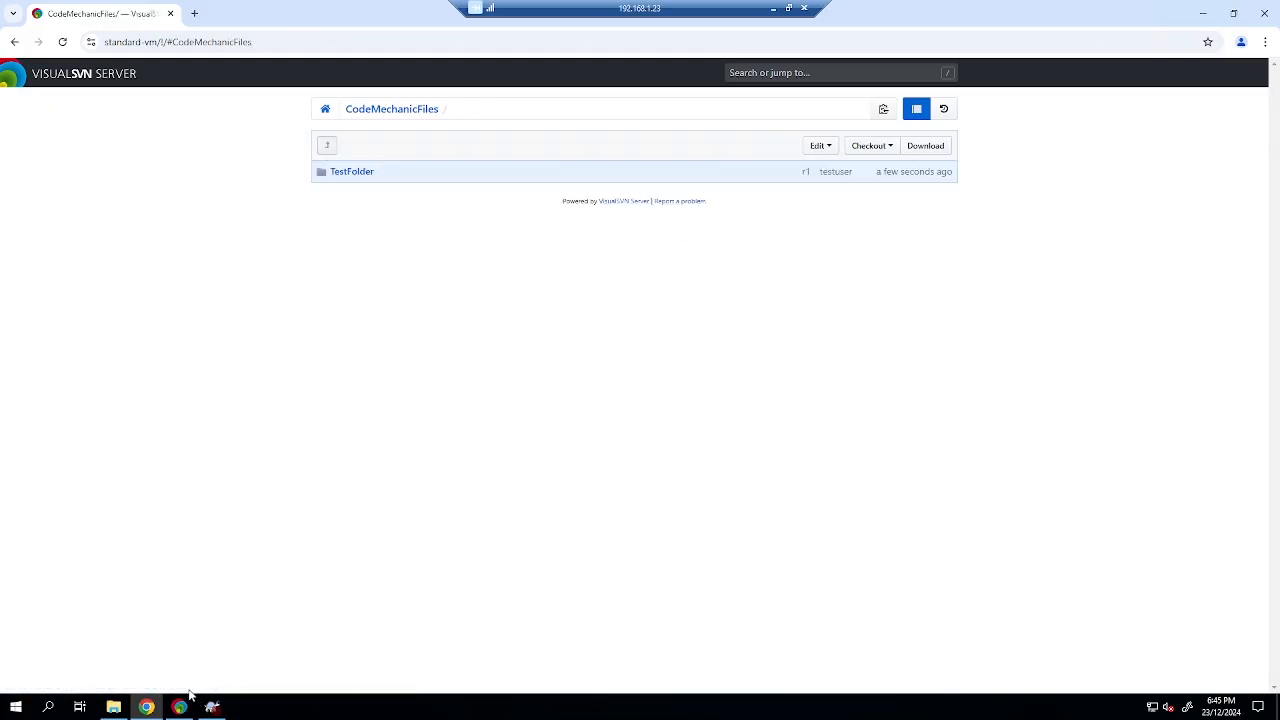
{"action": "left_click", "coordinate": [113, 707]}
Create a samplefile text document in TestFolder containing 'Hello World!' and close Notepad.
{"action": "double_click", "coordinate": [434, 237]}
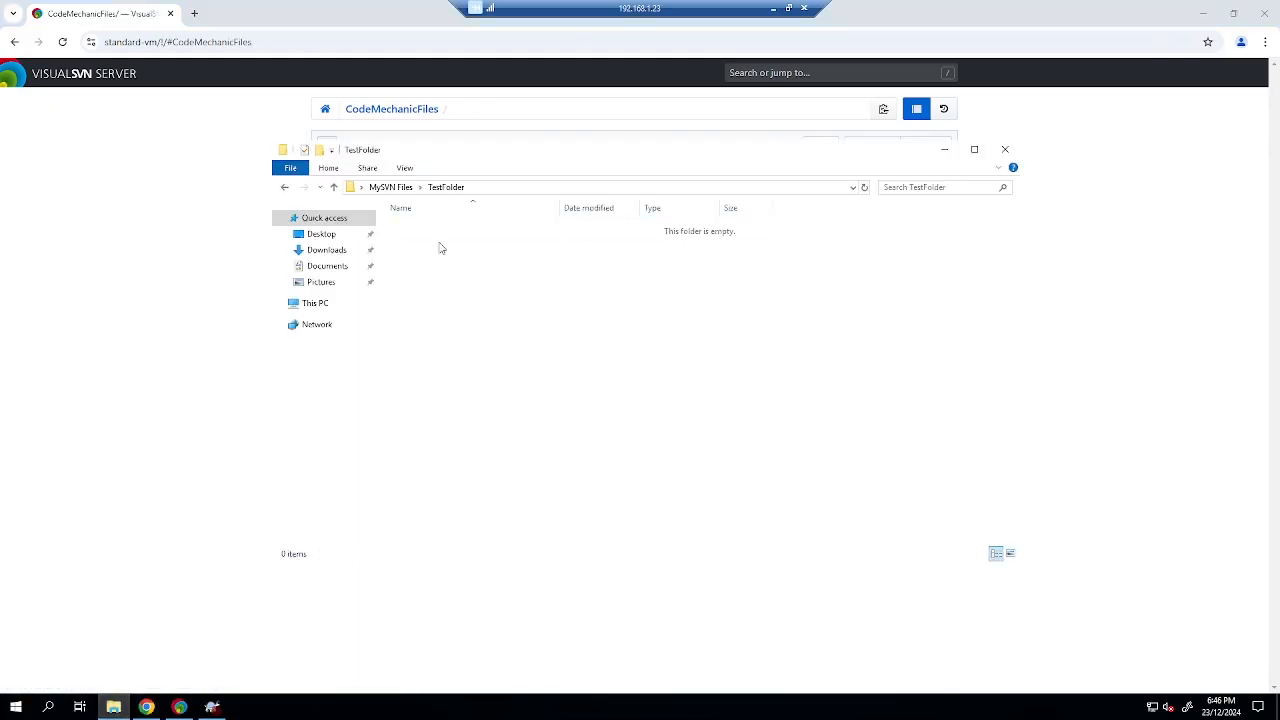
{"action": "right_click", "coordinate": [477, 348]}
{"action": "mouse_move", "coordinate": [540, 545]}
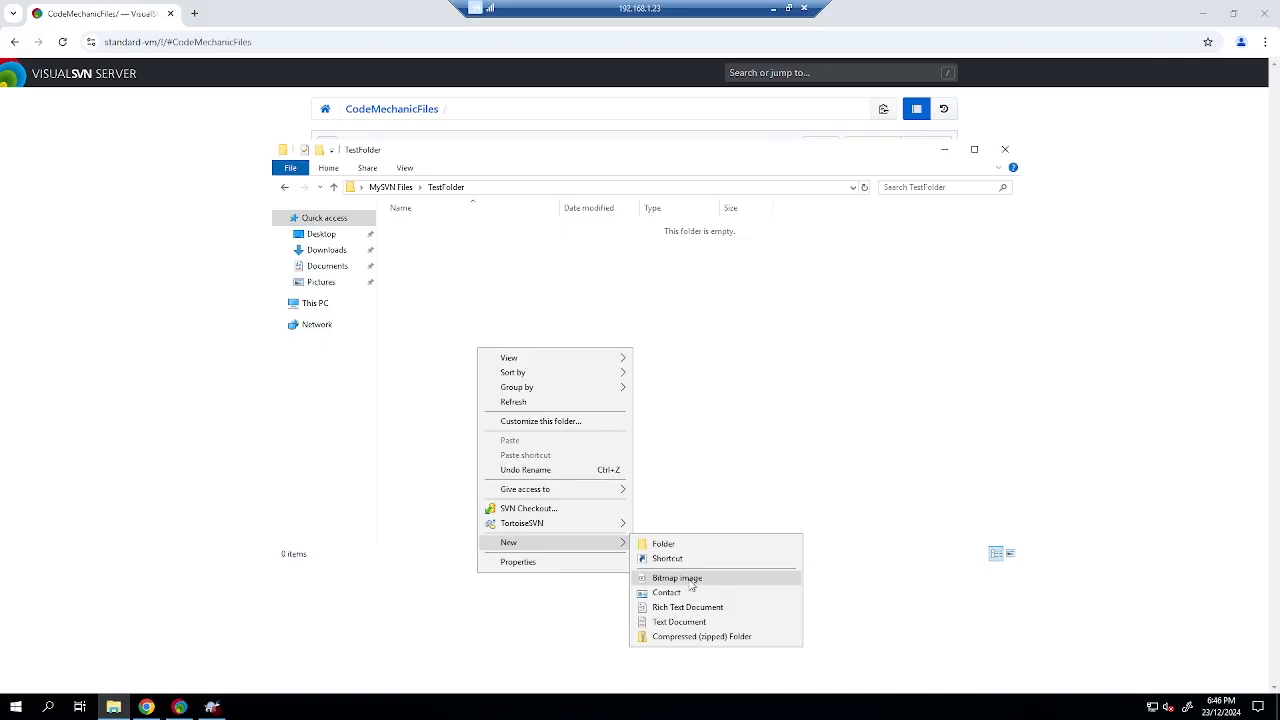
{"action": "left_click", "coordinate": [694, 623]}
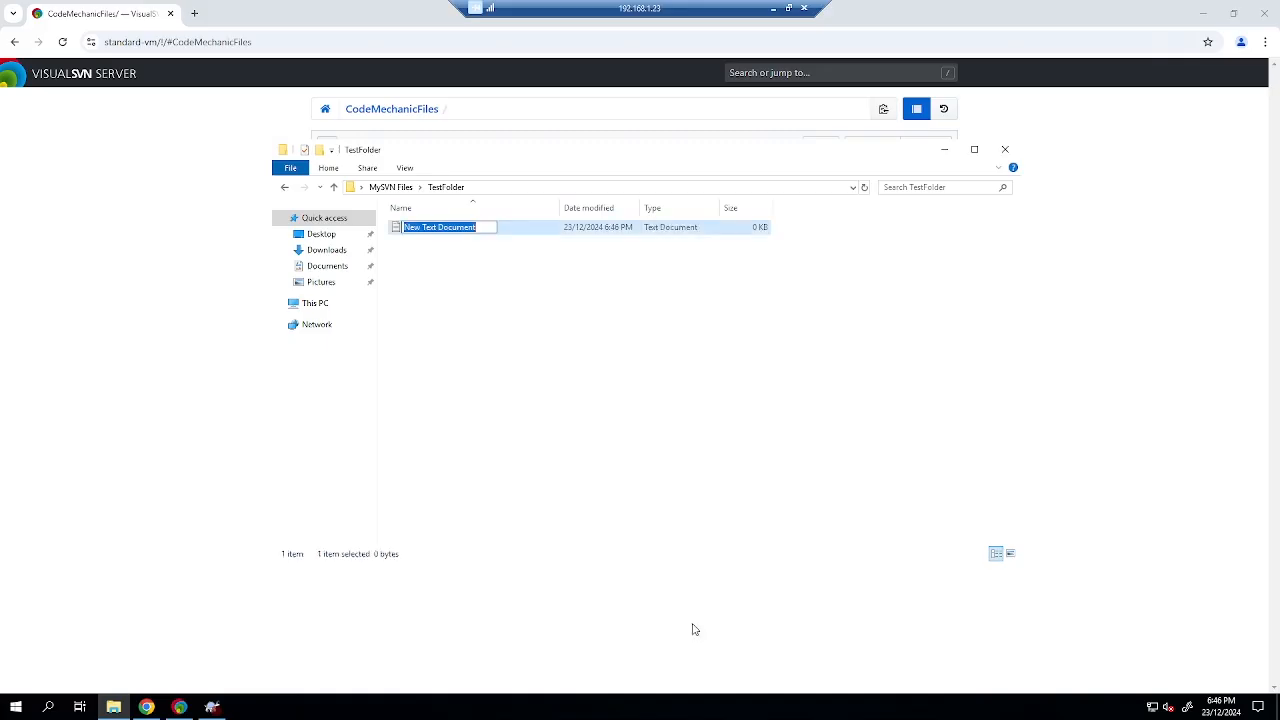
{"action": "type", "text": "sa"}
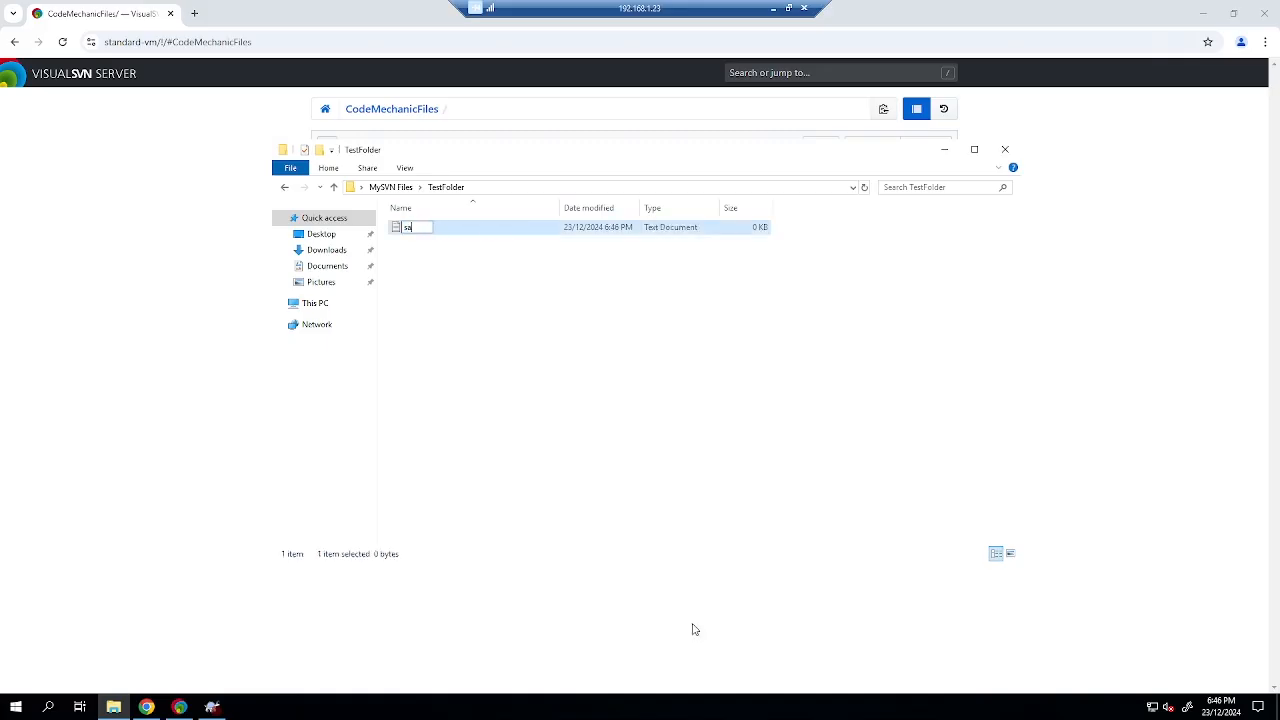
{"action": "type", "text": "mple file"}
{"action": "type", "text": "file."}
{"action": "key", "text": "Return"}
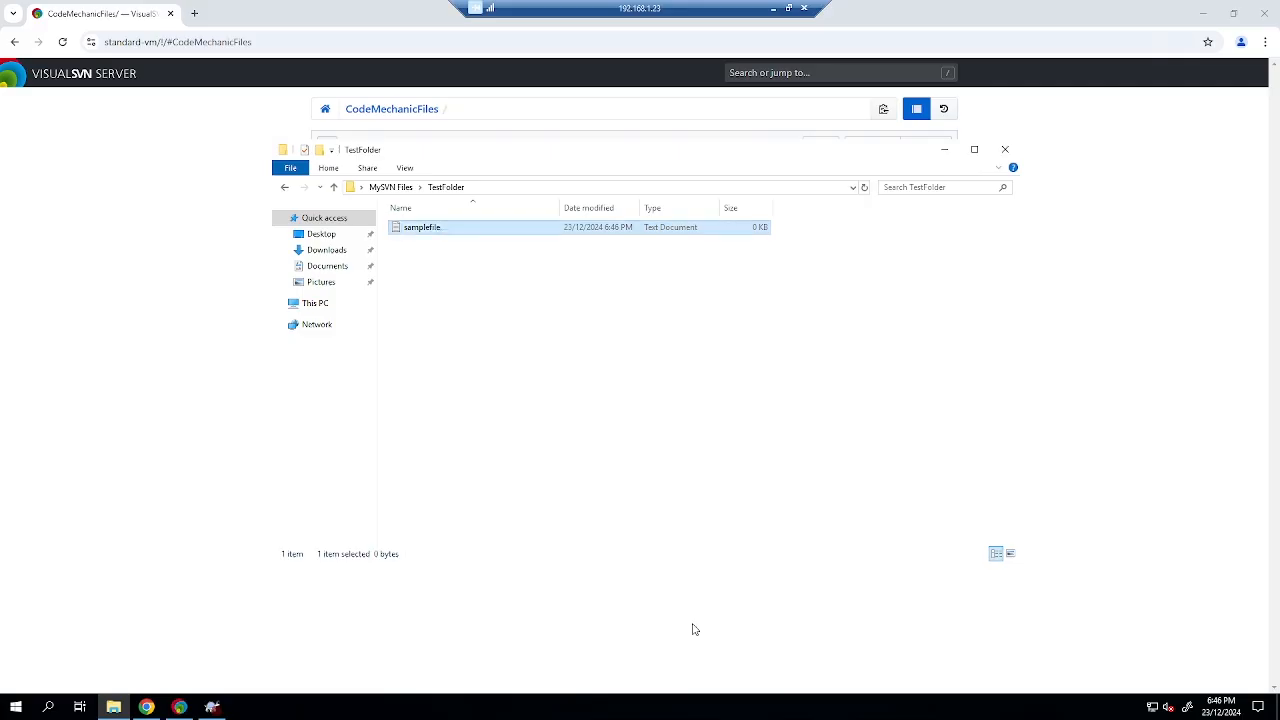
{"action": "right_click", "coordinate": [450, 237]}
{"action": "left_click", "coordinate": [489, 460]}
{"action": "left_click", "coordinate": [449, 228]}
{"action": "key", "text": "Return"}
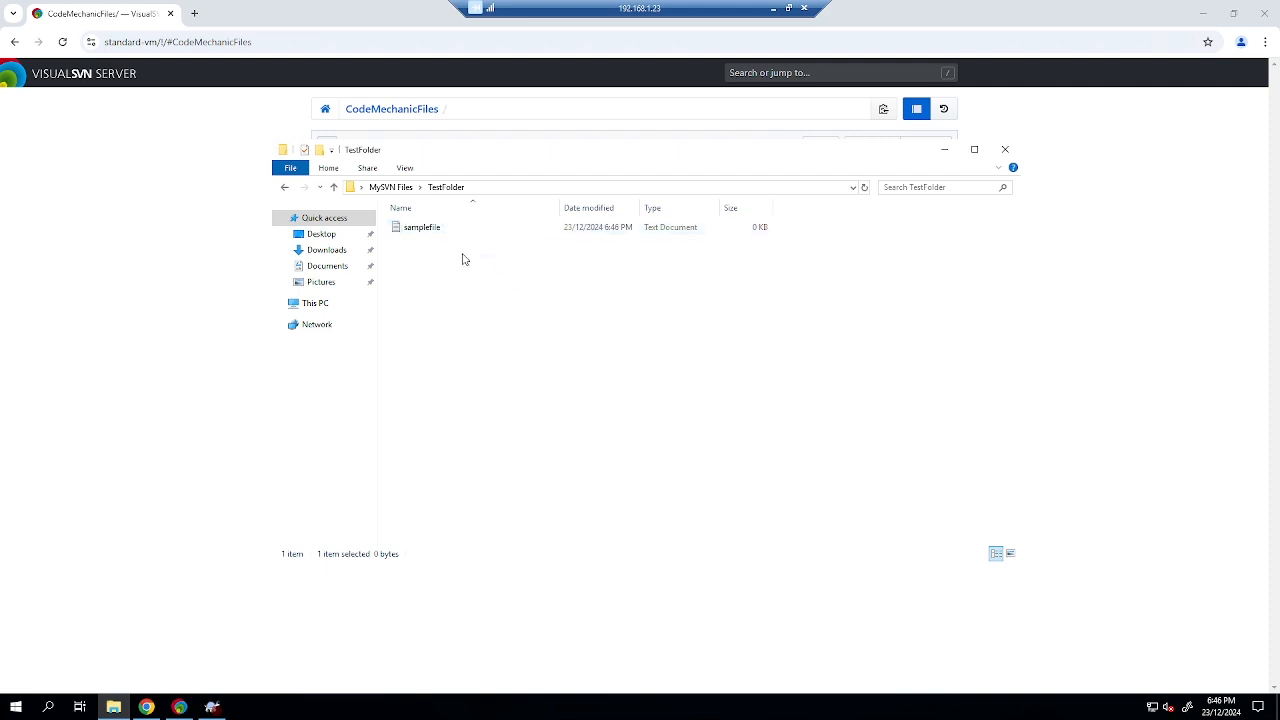
{"action": "key", "text": "Return"}
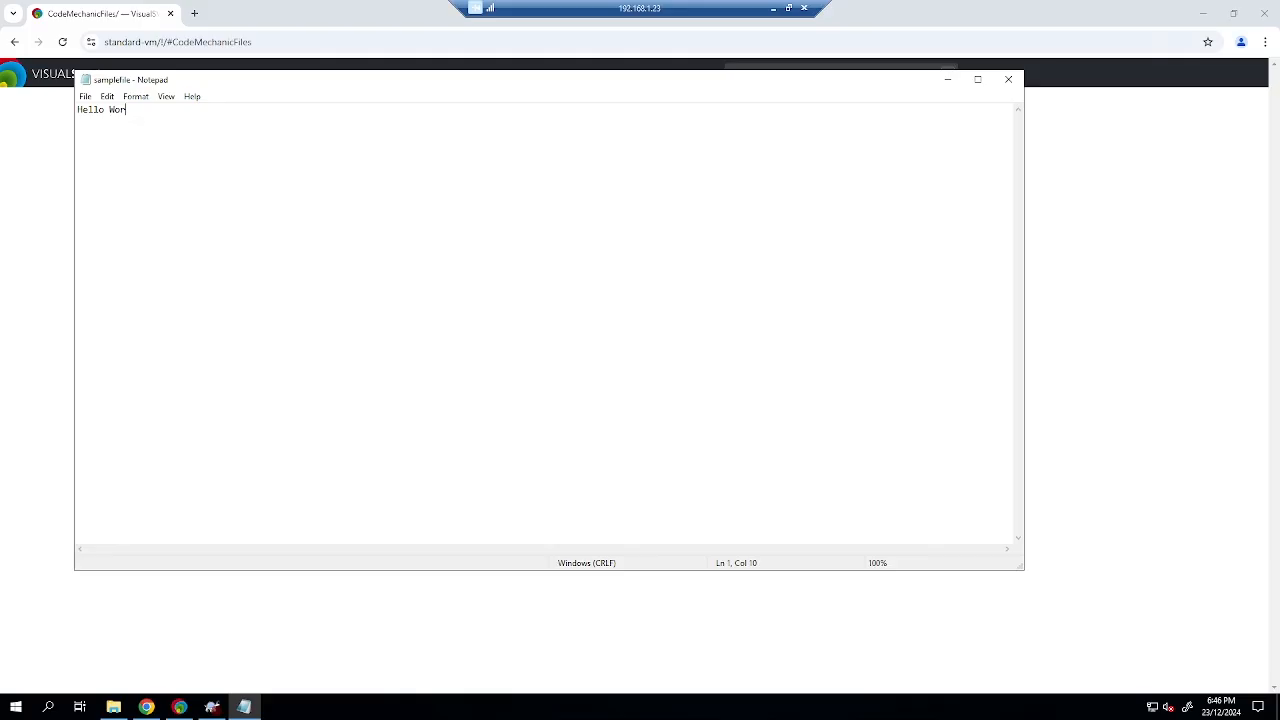
{"action": "left_click", "coordinate": [1010, 80]}
Add samplefile to the repository's TestFolder with a log message.
{"action": "left_click", "coordinate": [212, 707]}
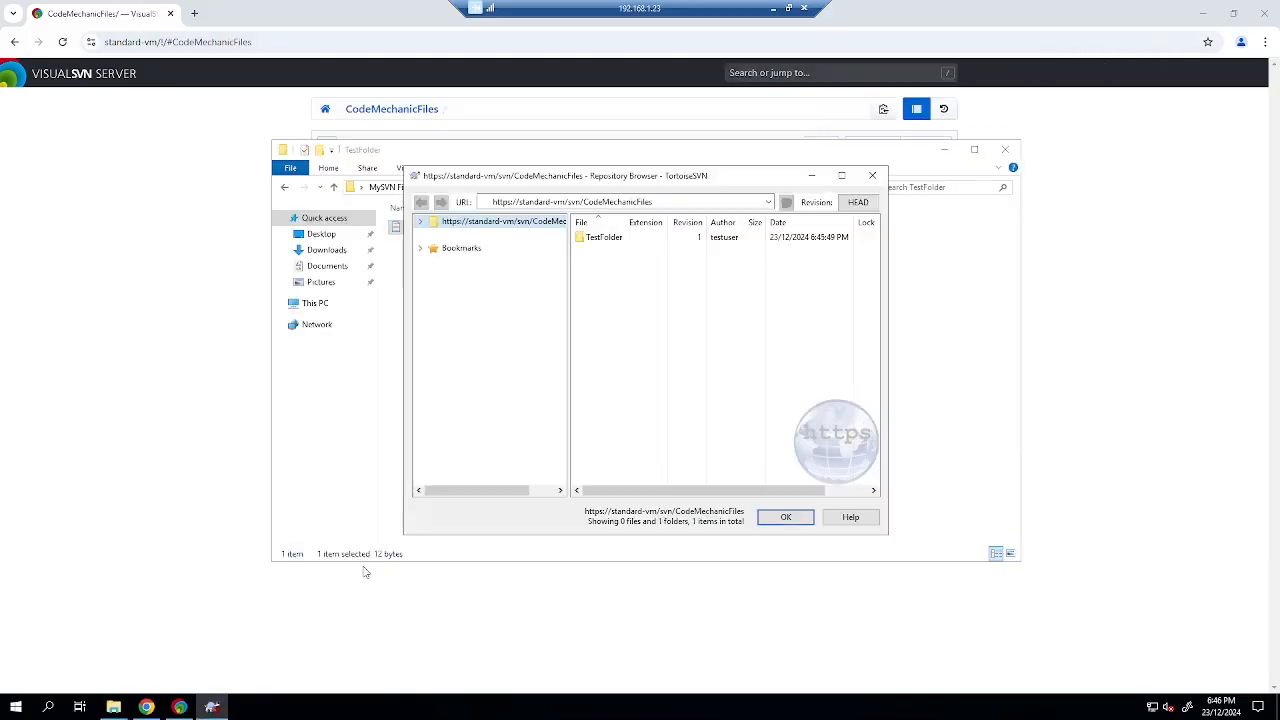
{"action": "double_click", "coordinate": [603, 237]}
{"action": "right_click", "coordinate": [606, 288]}
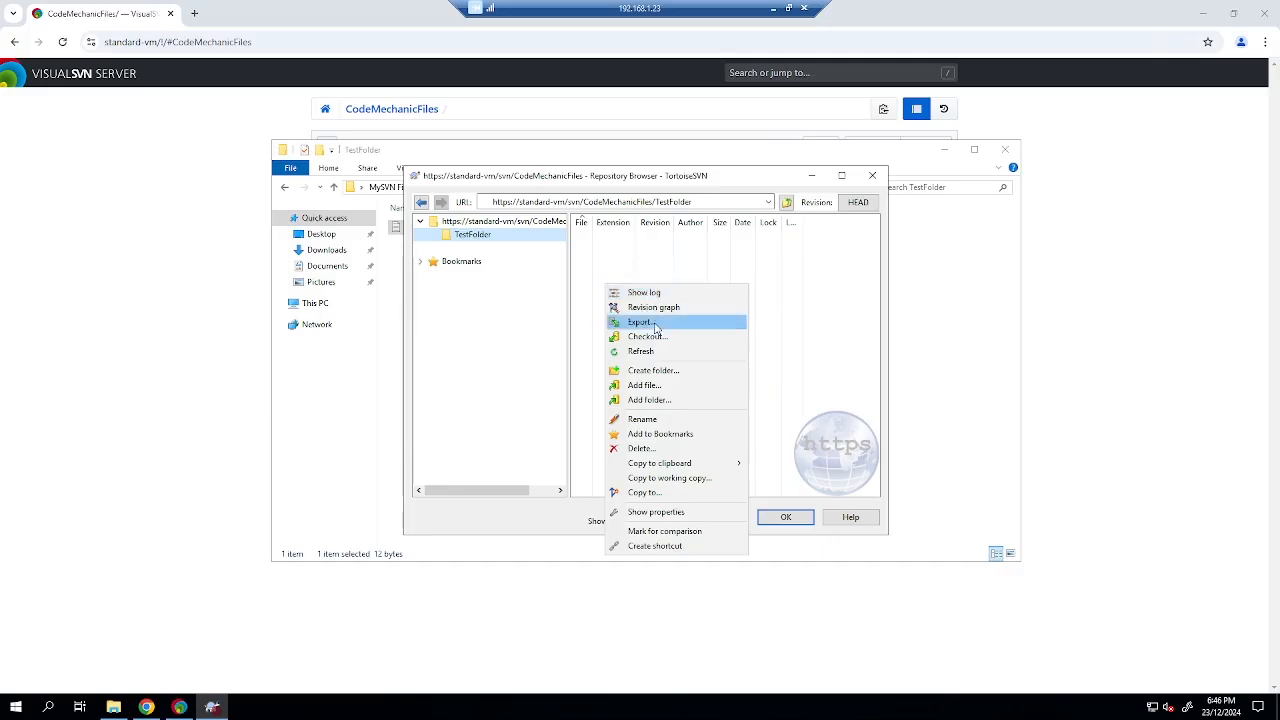
{"action": "left_click", "coordinate": [657, 388]}
{"action": "left_click", "coordinate": [576, 276]}
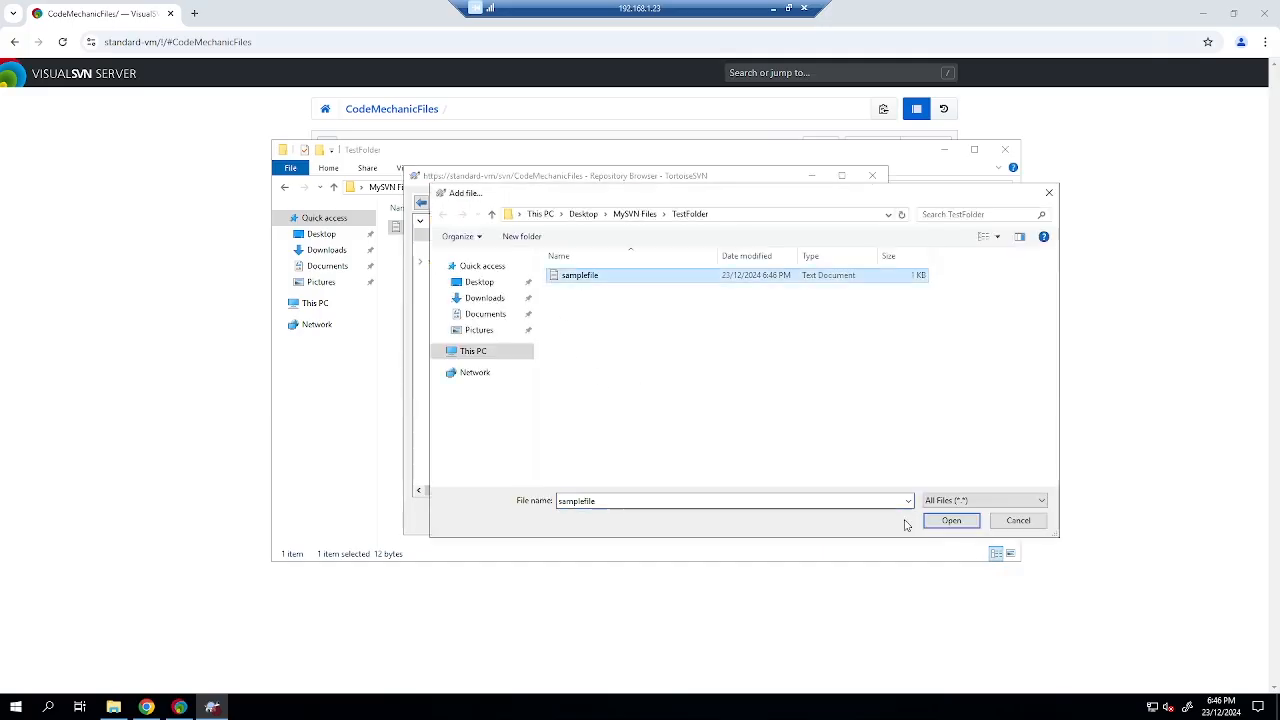
{"action": "left_click", "coordinate": [951, 521]}
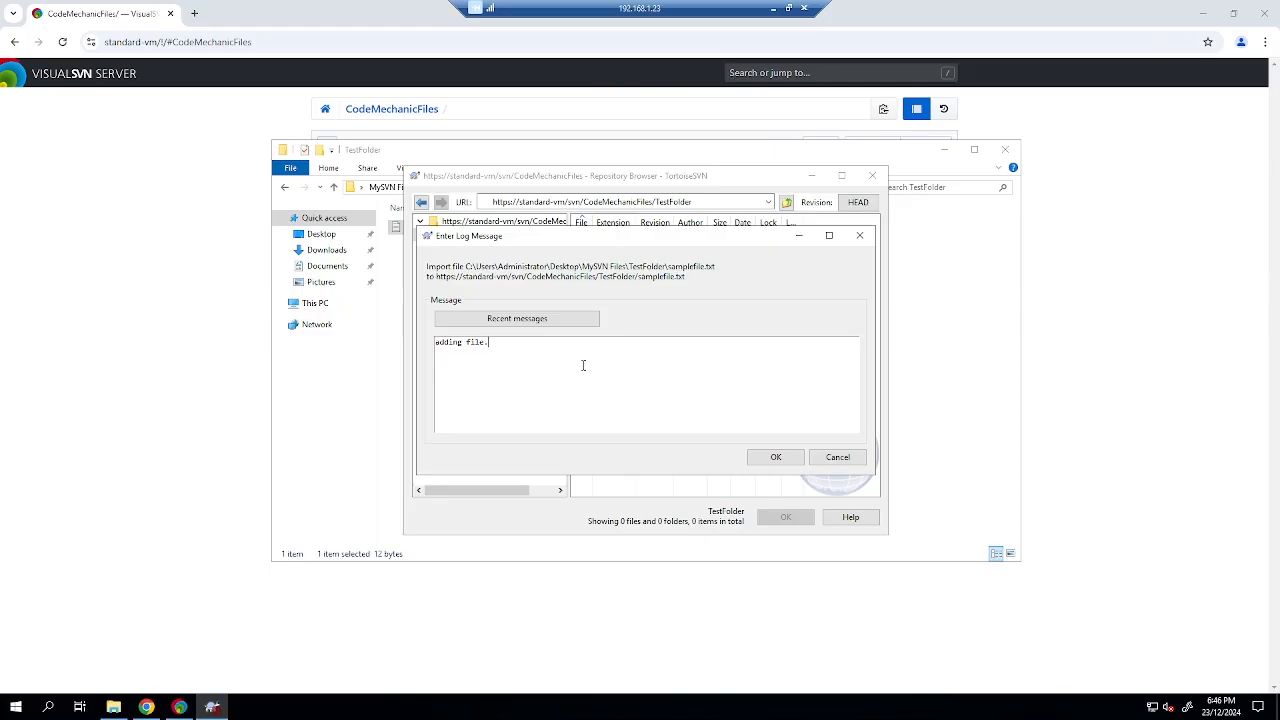
{"action": "left_click", "coordinate": [776, 457]}
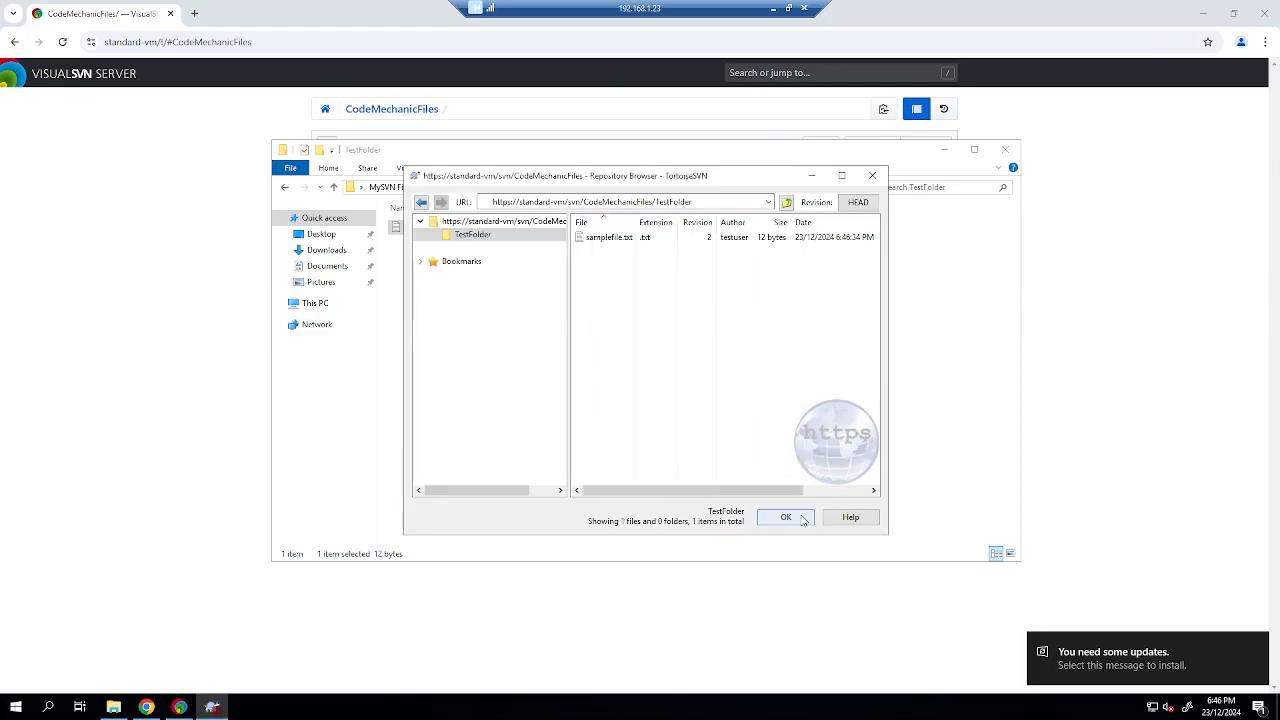
{"action": "left_click", "coordinate": [803, 518]}
Reload the server web page and view samplefile.txt's Hello World! content.
{"action": "left_click", "coordinate": [157, 143]}
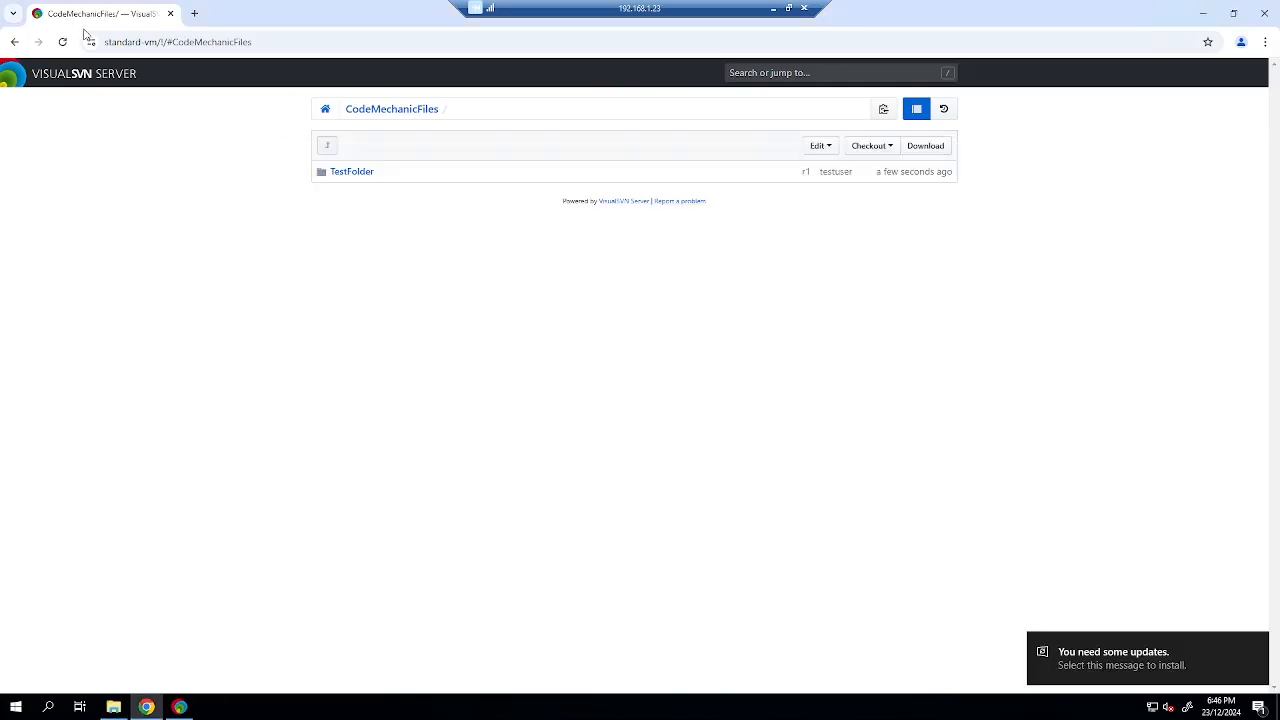
{"action": "left_click", "coordinate": [61, 45]}
{"action": "left_click", "coordinate": [360, 174]}
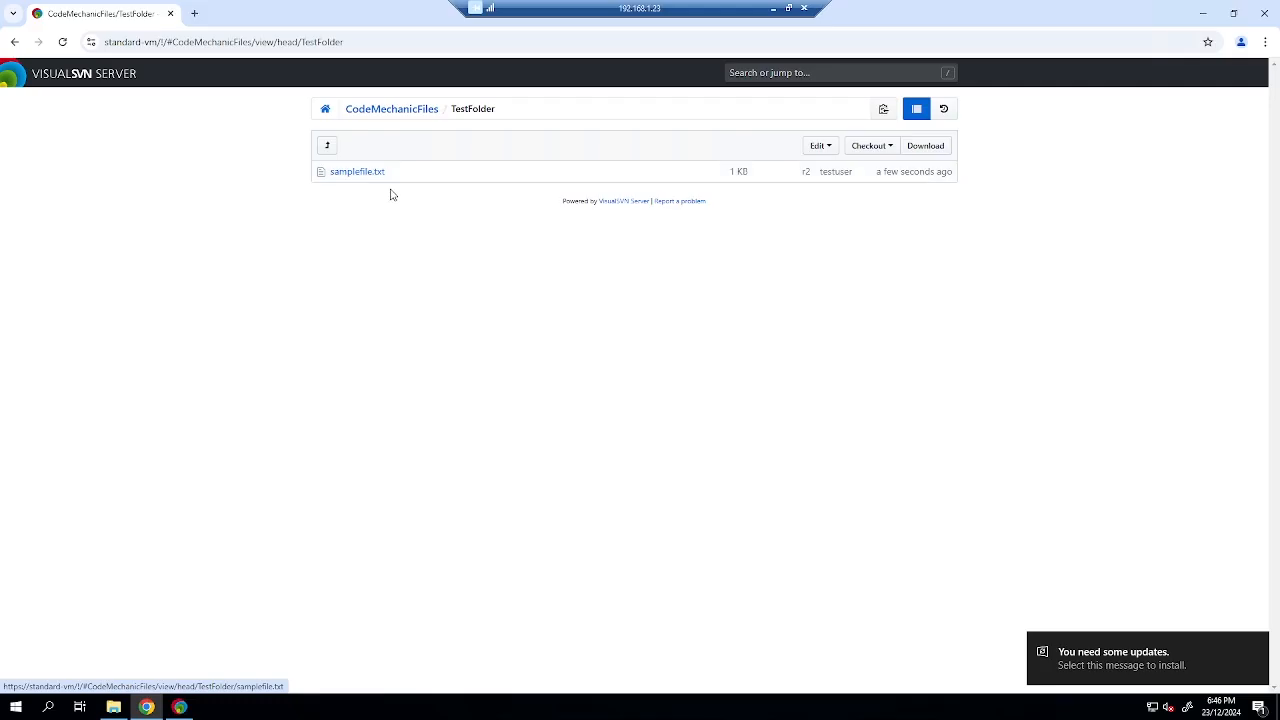
{"action": "left_click", "coordinate": [360, 172]}
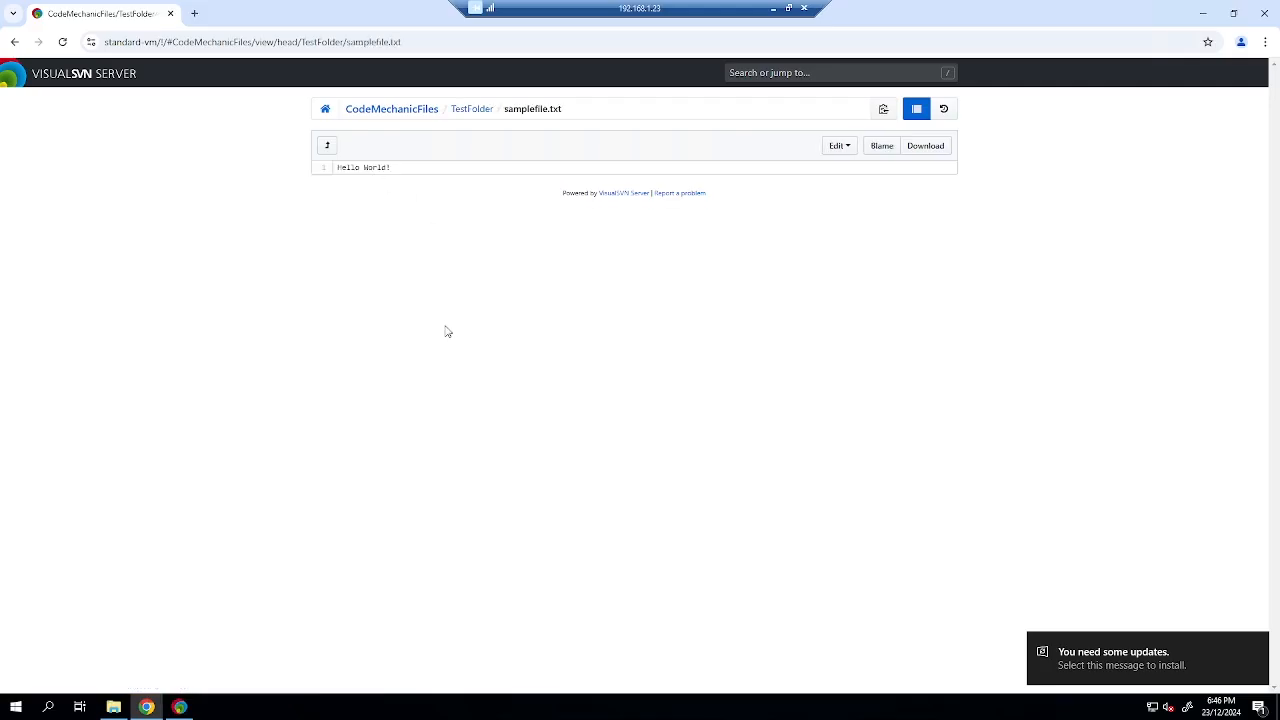
Refresh the local TestFolder listing and select the SVN Client virtual machine.
{"action": "left_click", "coordinate": [113, 707]}
{"action": "right_click", "coordinate": [540, 354]}
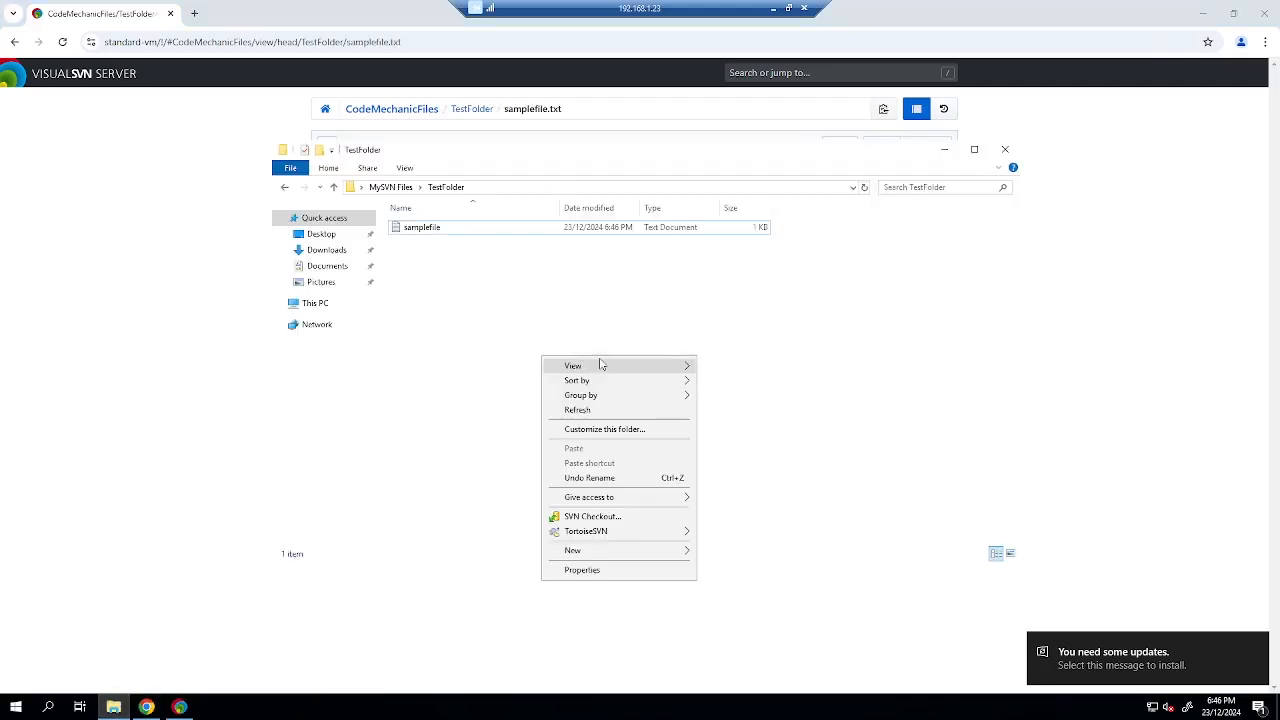
{"action": "left_click", "coordinate": [606, 411]}
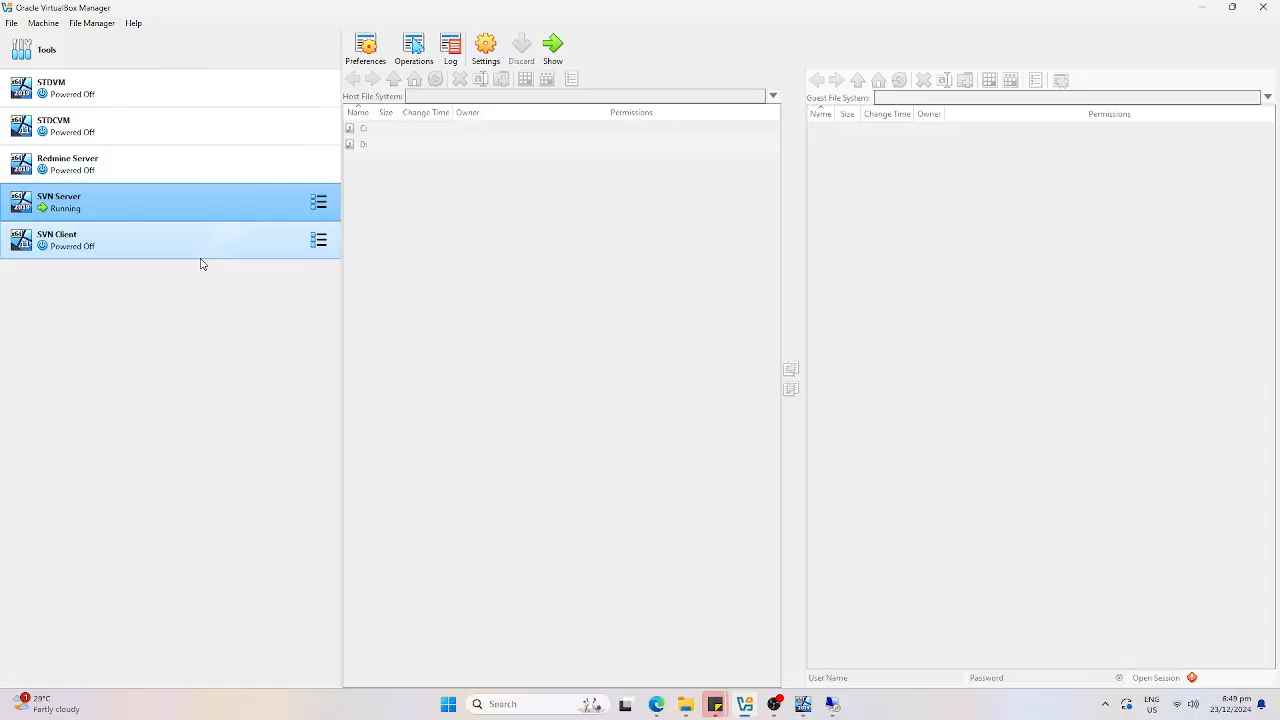
{"action": "left_click", "coordinate": [206, 256]}
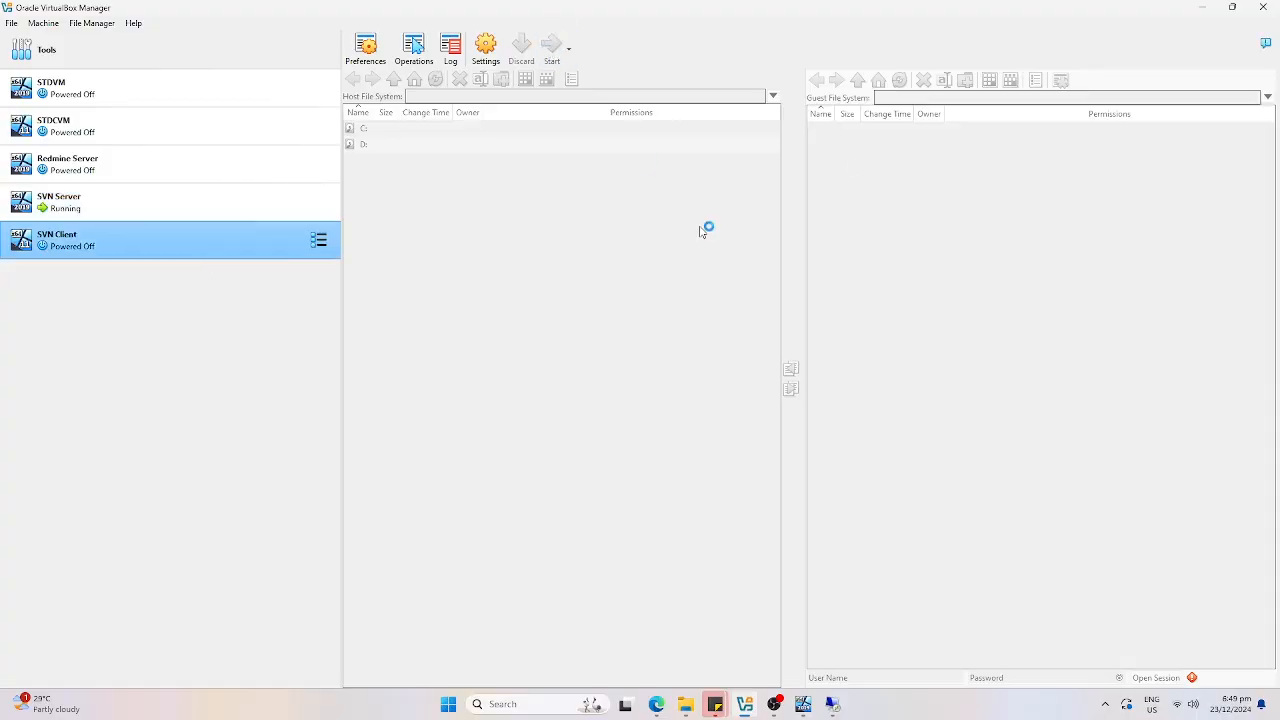
Move the Remote Desktop window aside and enlarge the SVN Client VM window to full screen.
{"action": "left_click", "coordinate": [833, 704]}
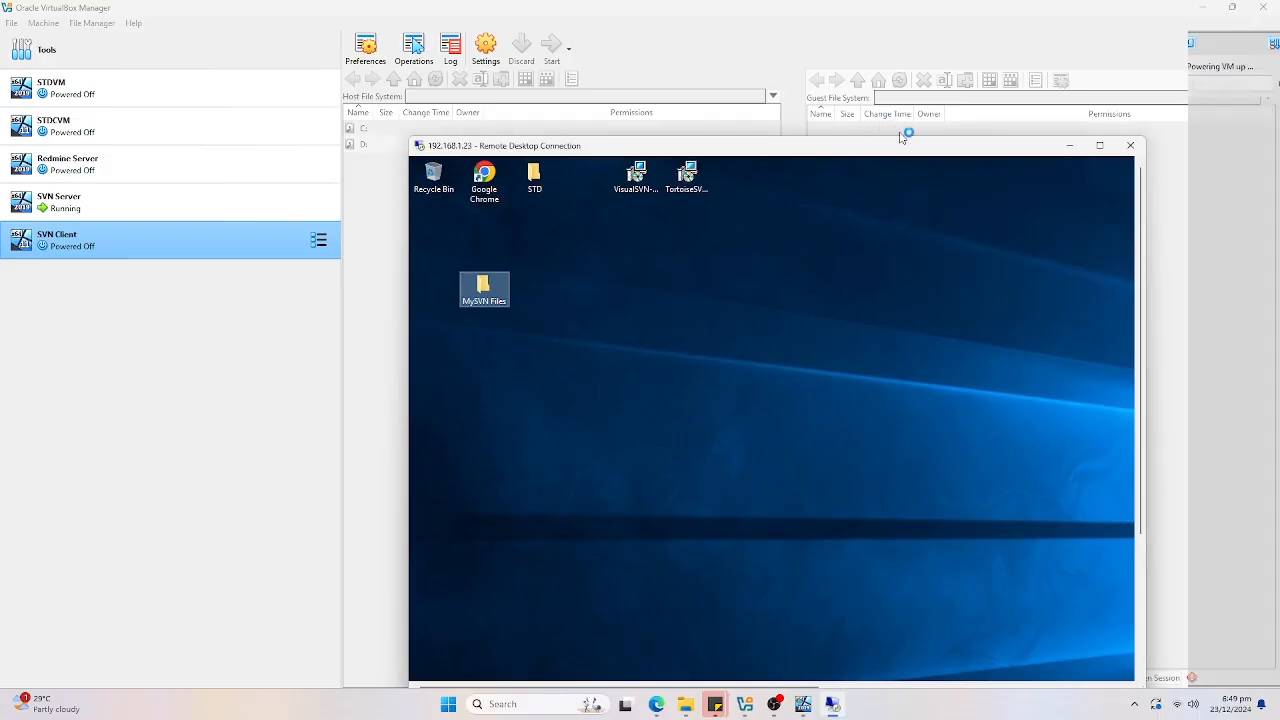
{"action": "left_click_drag", "start_coordinate": [908, 147], "coordinate": [817, 76]}
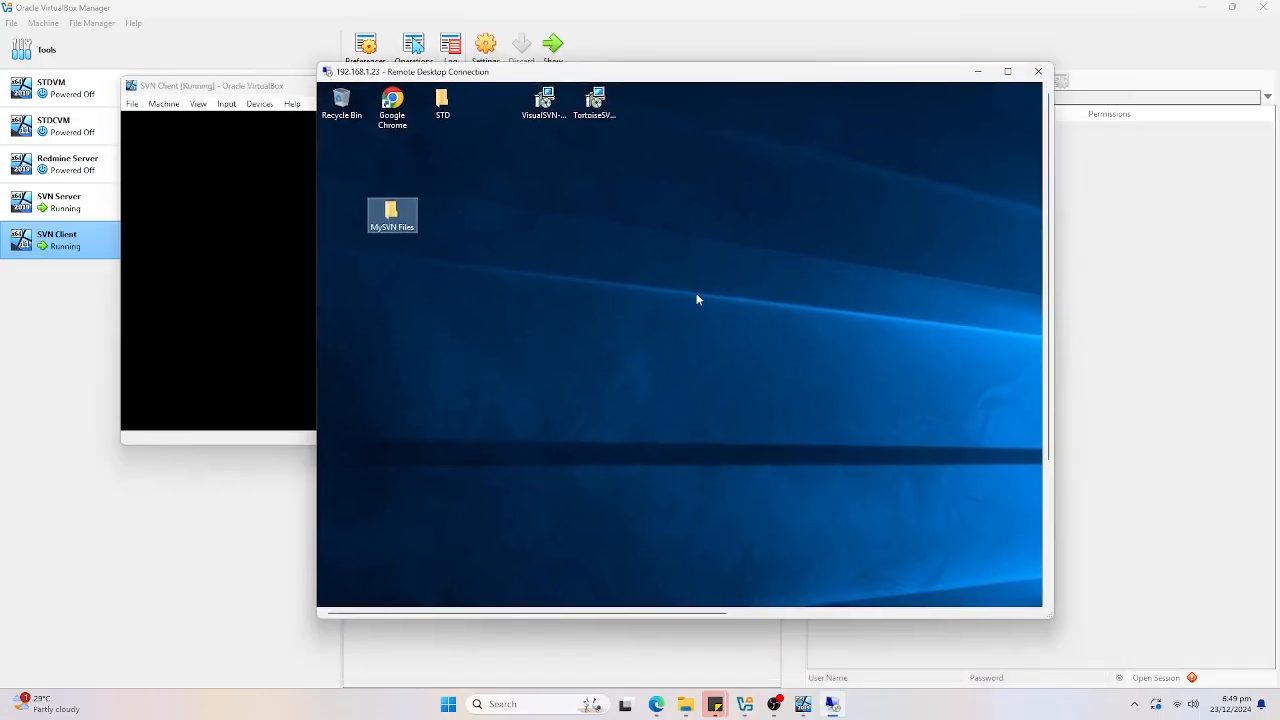
{"action": "left_click", "coordinate": [258, 299]}
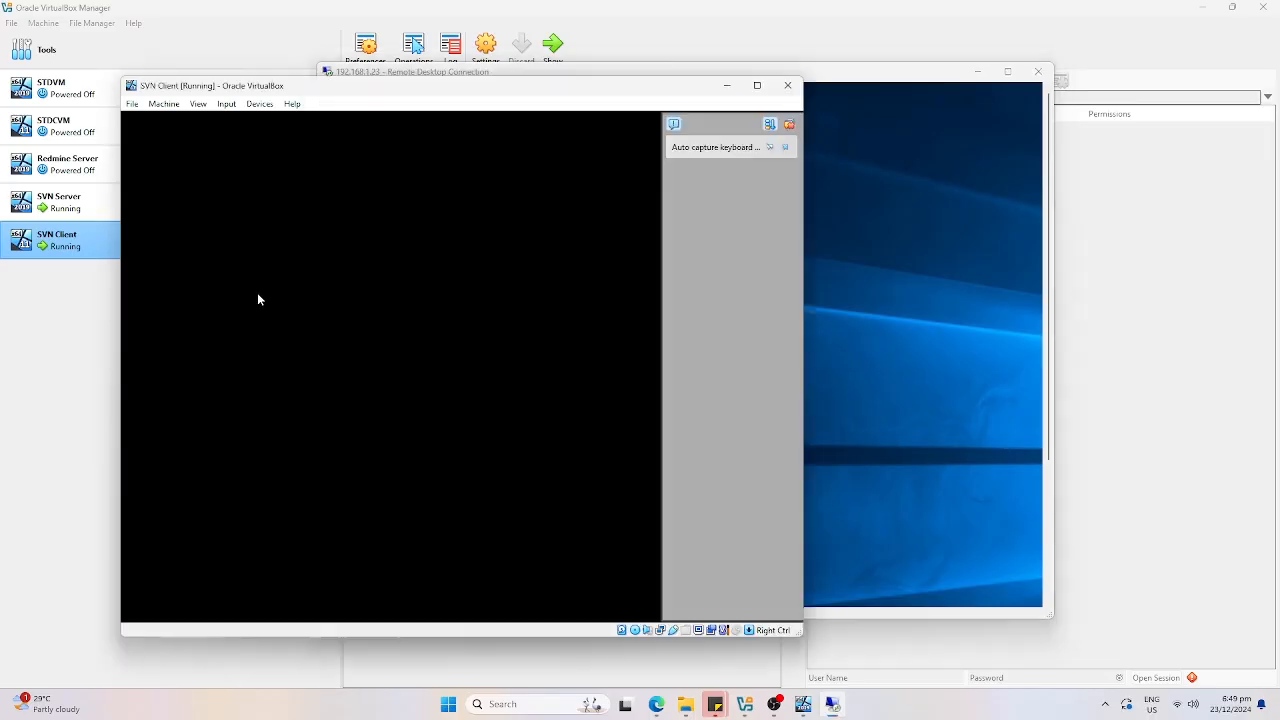
{"action": "left_click_drag", "start_coordinate": [925, 73], "coordinate": [1170, 145]}
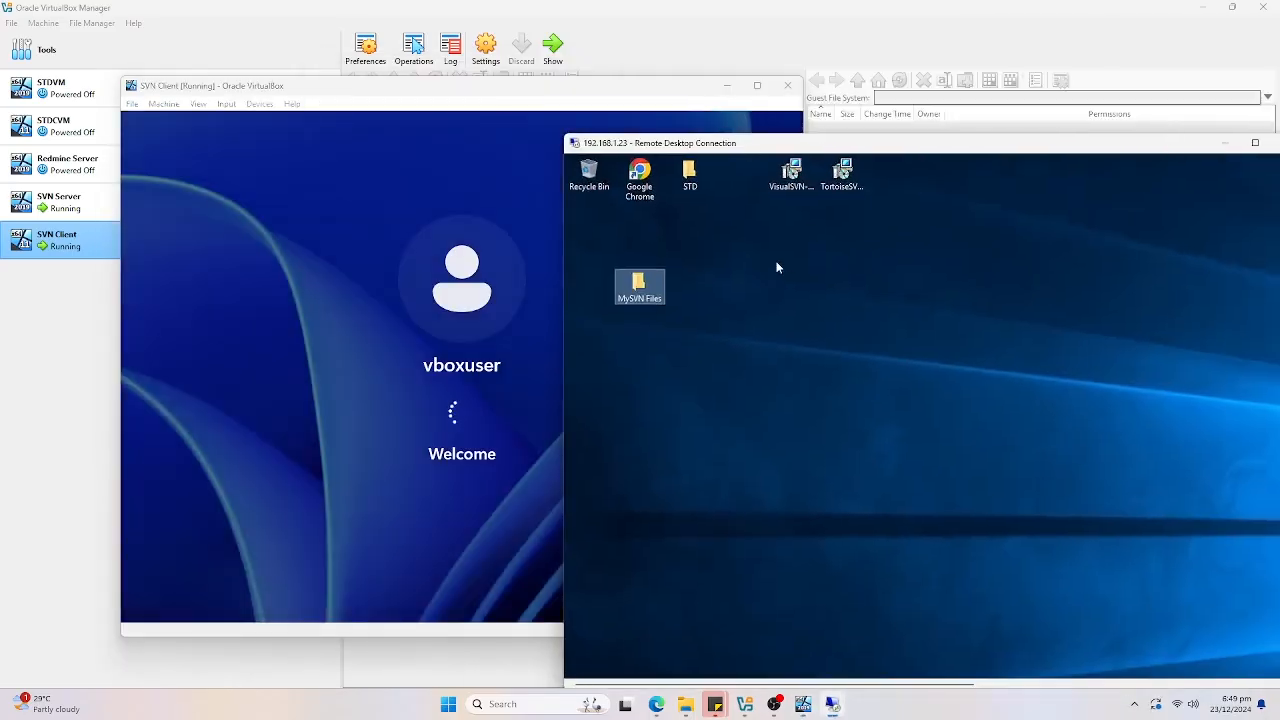
{"action": "left_click", "coordinate": [278, 223]}
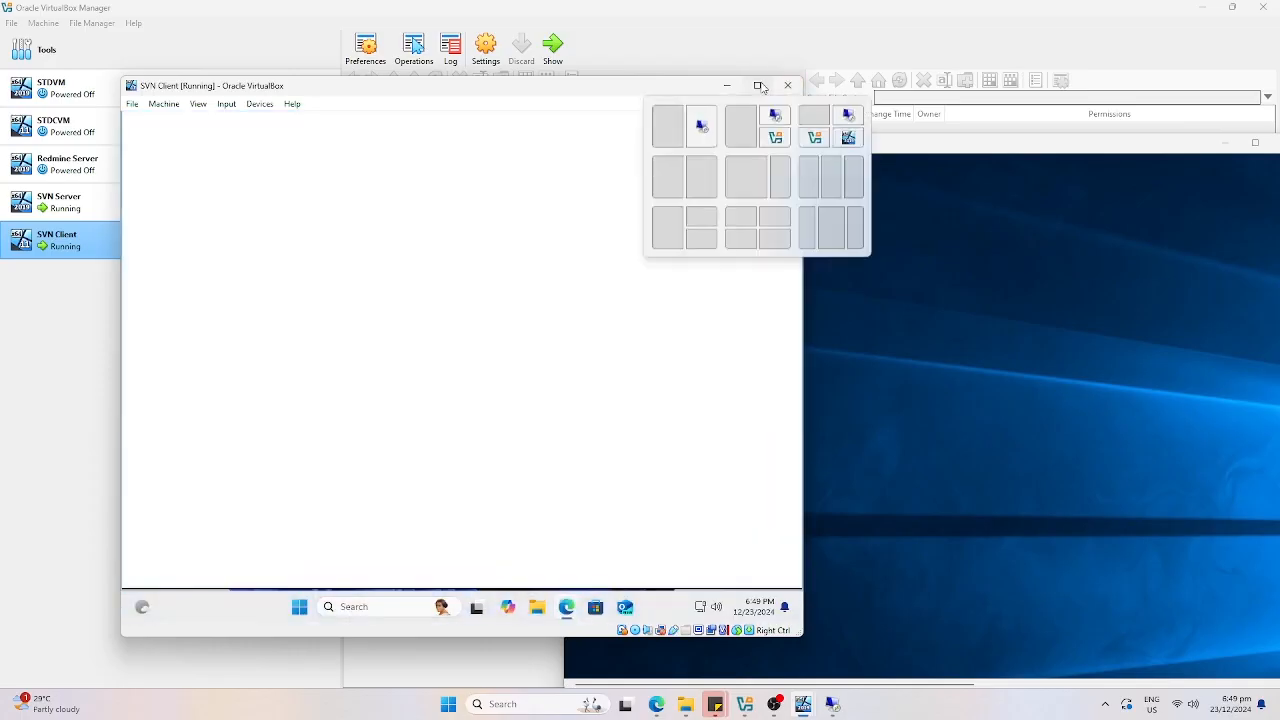
{"action": "left_click", "coordinate": [760, 86]}
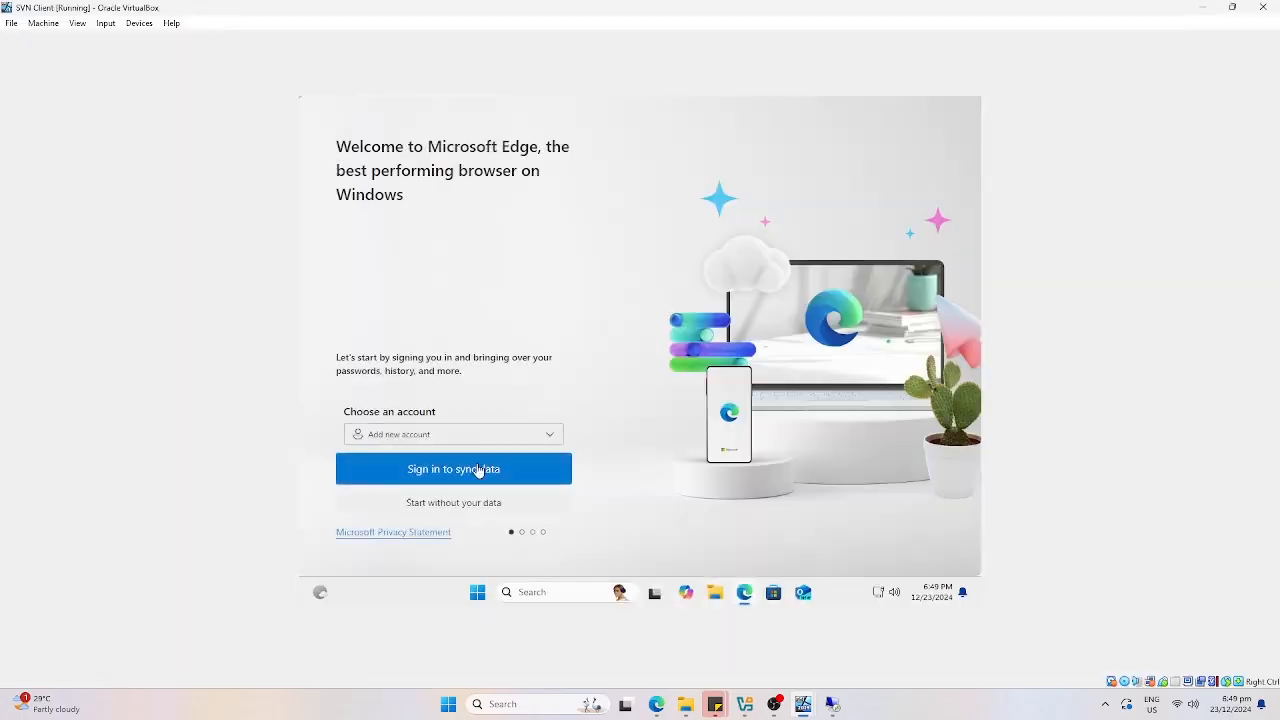
Skip Edge's sign-in pages and restore the SVN Client VM to a floating window.
{"action": "left_click", "coordinate": [485, 512]}
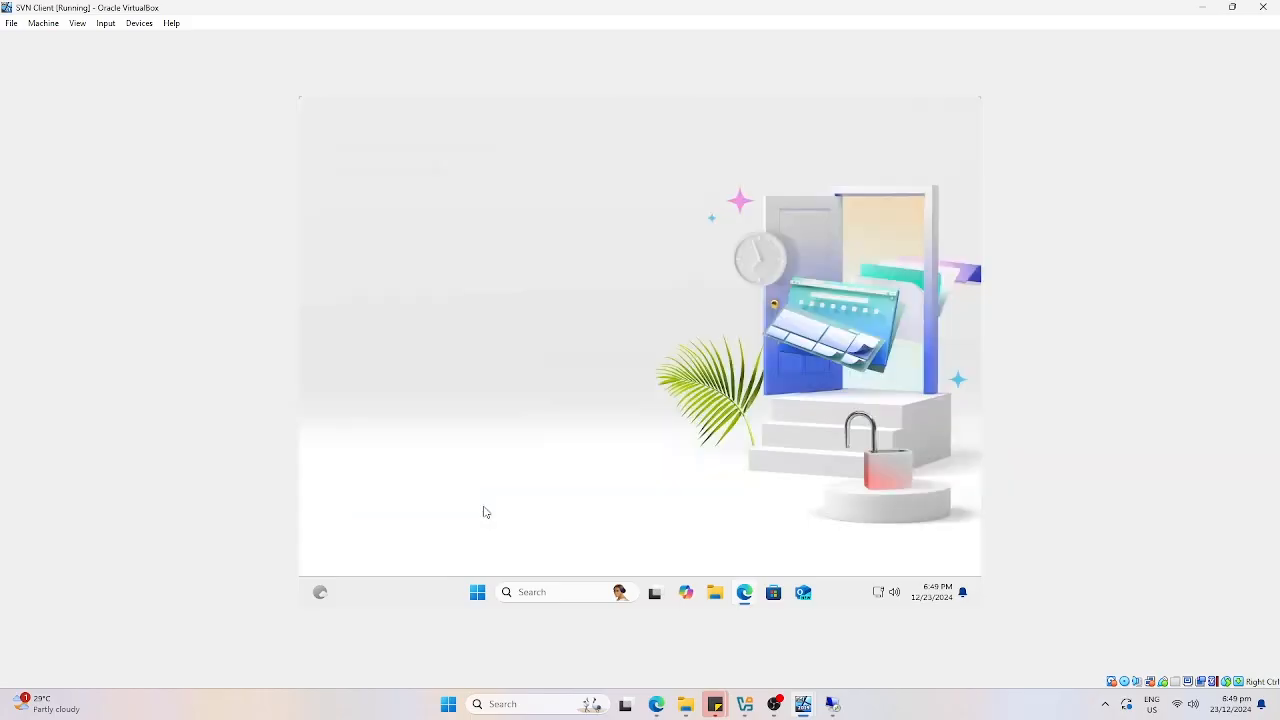
{"action": "left_click", "coordinate": [430, 514]}
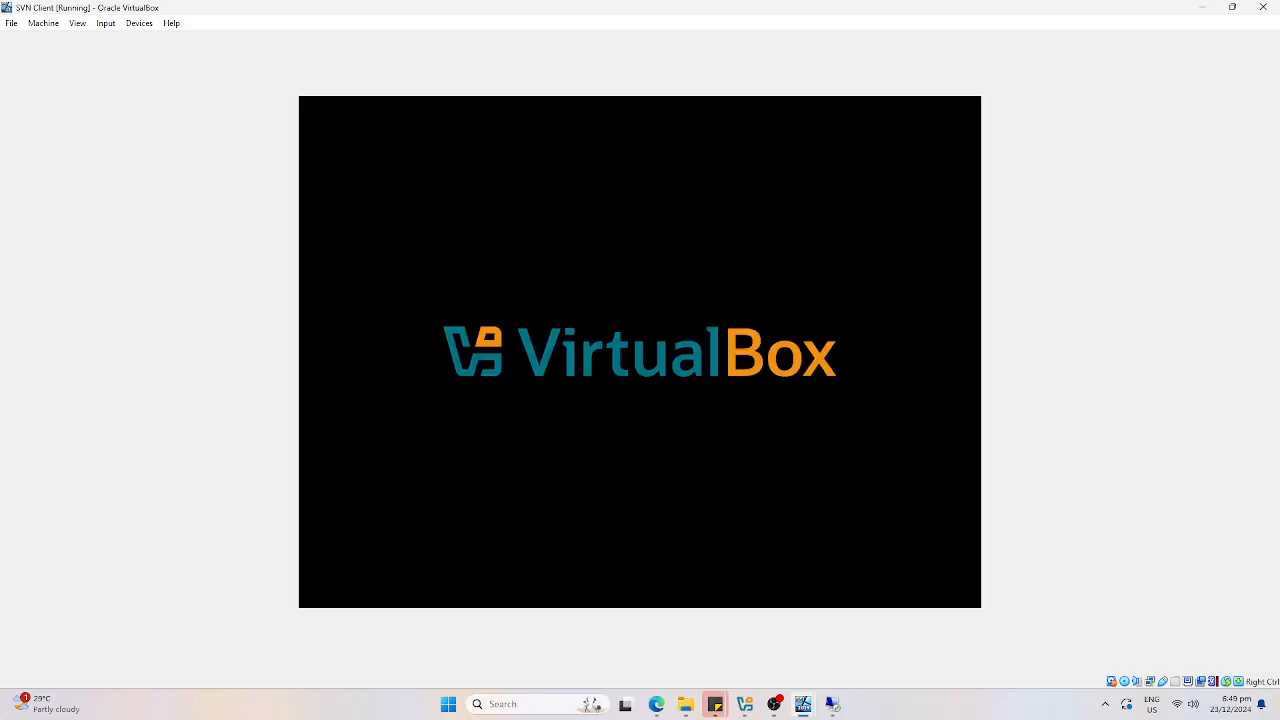
{"action": "left_click_drag", "start_coordinate": [1095, 7], "coordinate": [677, 88]}
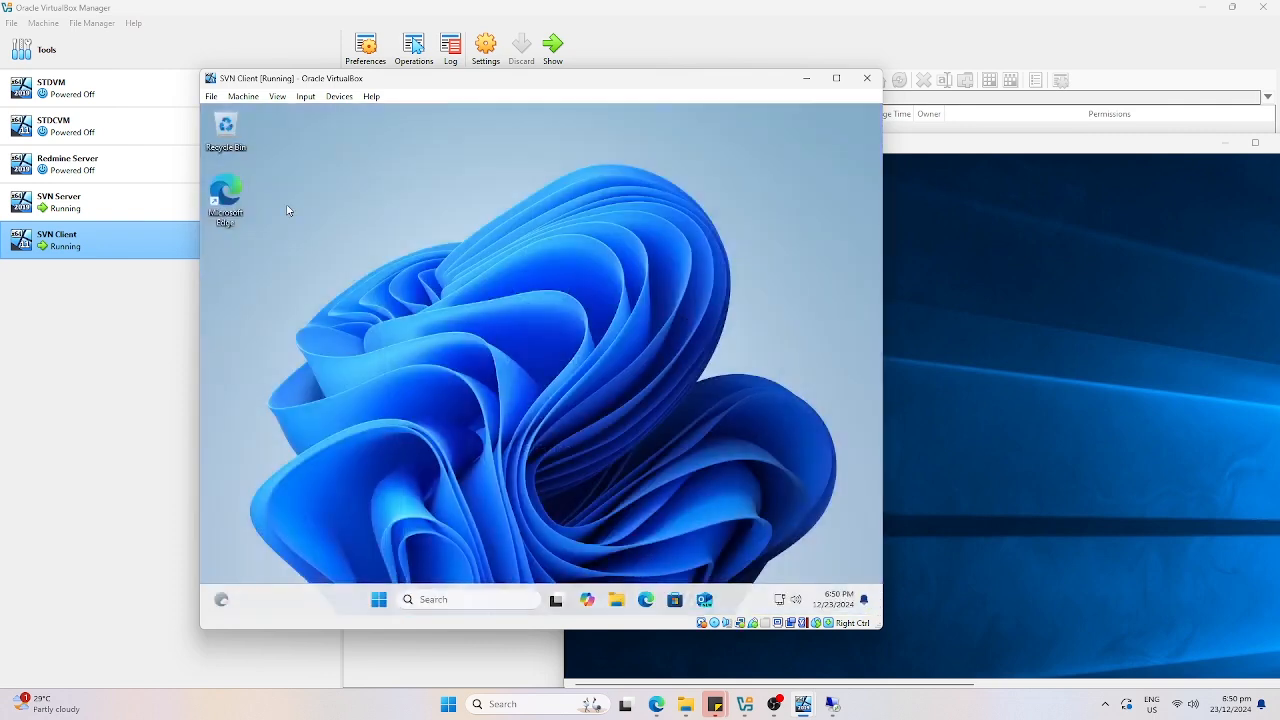
{"action": "double_click", "coordinate": [226, 200]}
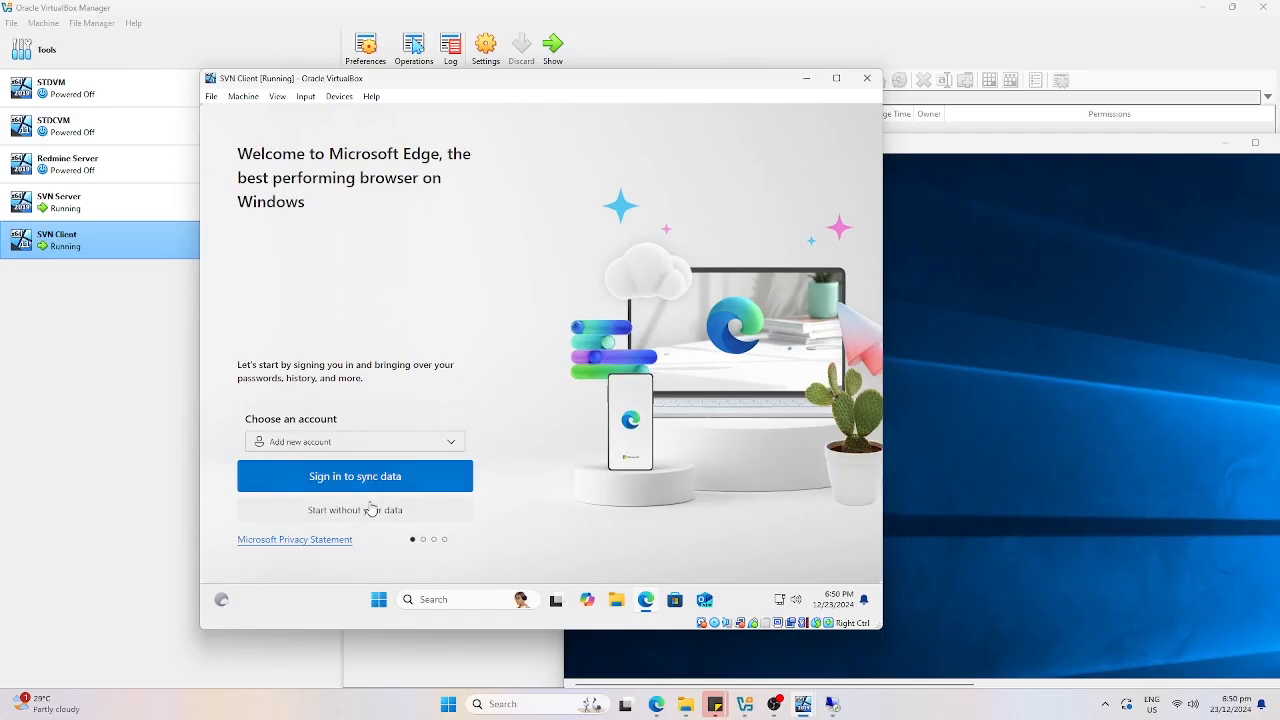
Finish Edge first-run setup without signing in or importing Google data.
{"action": "left_click", "coordinate": [370, 510]}
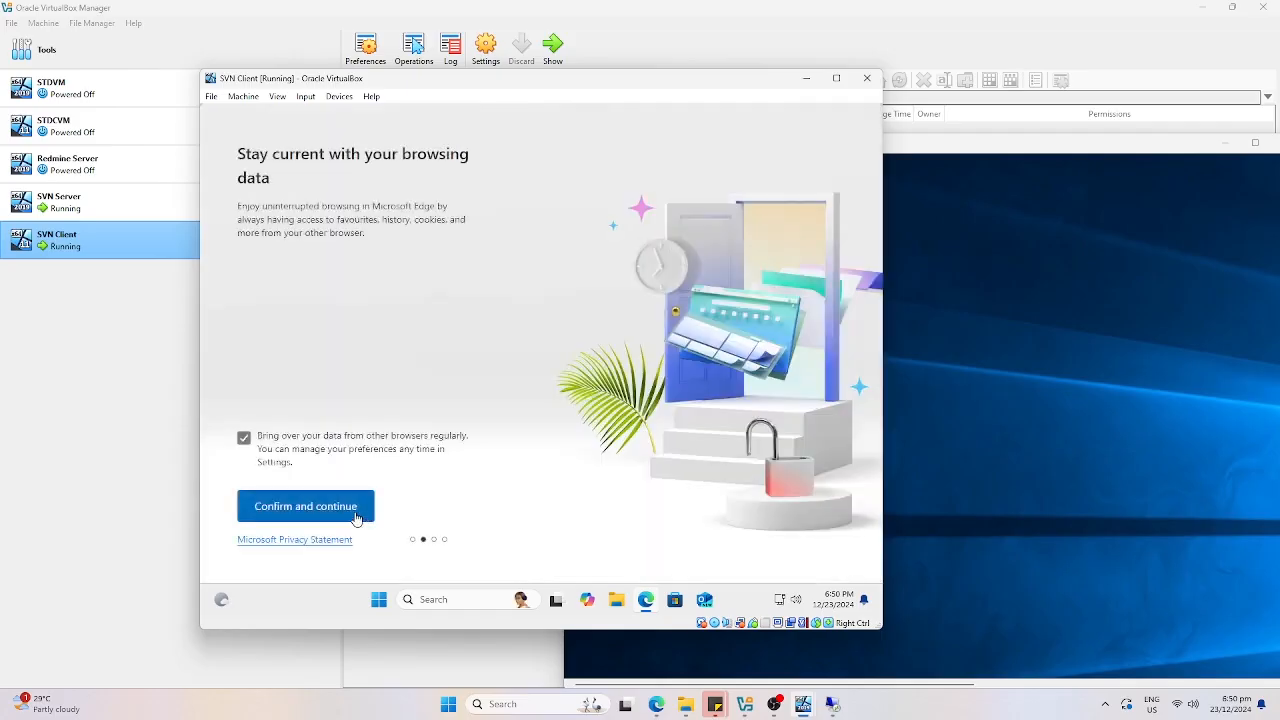
{"action": "left_click", "coordinate": [355, 510]}
{"action": "left_click", "coordinate": [387, 517]}
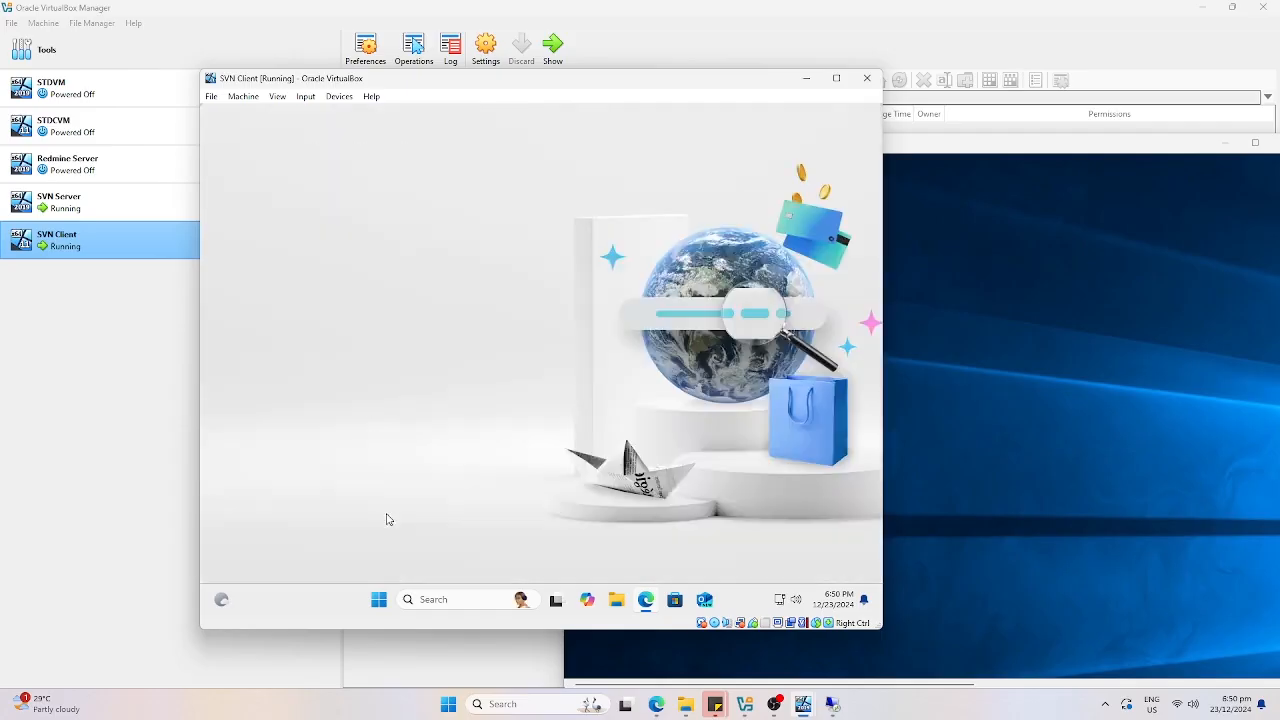
{"action": "left_click", "coordinate": [338, 520]}
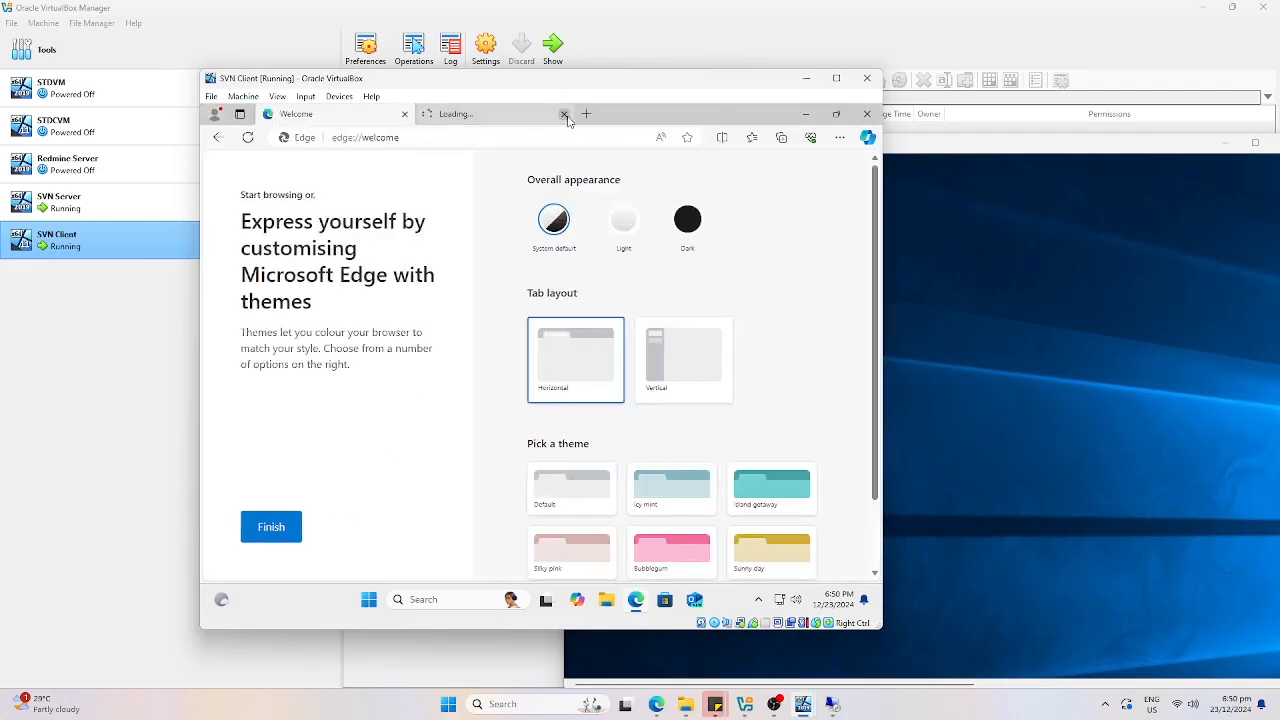
{"action": "left_click", "coordinate": [565, 116]}
Search the web for 'tortoise svn' from the address bar.
{"action": "left_click", "coordinate": [556, 134]}
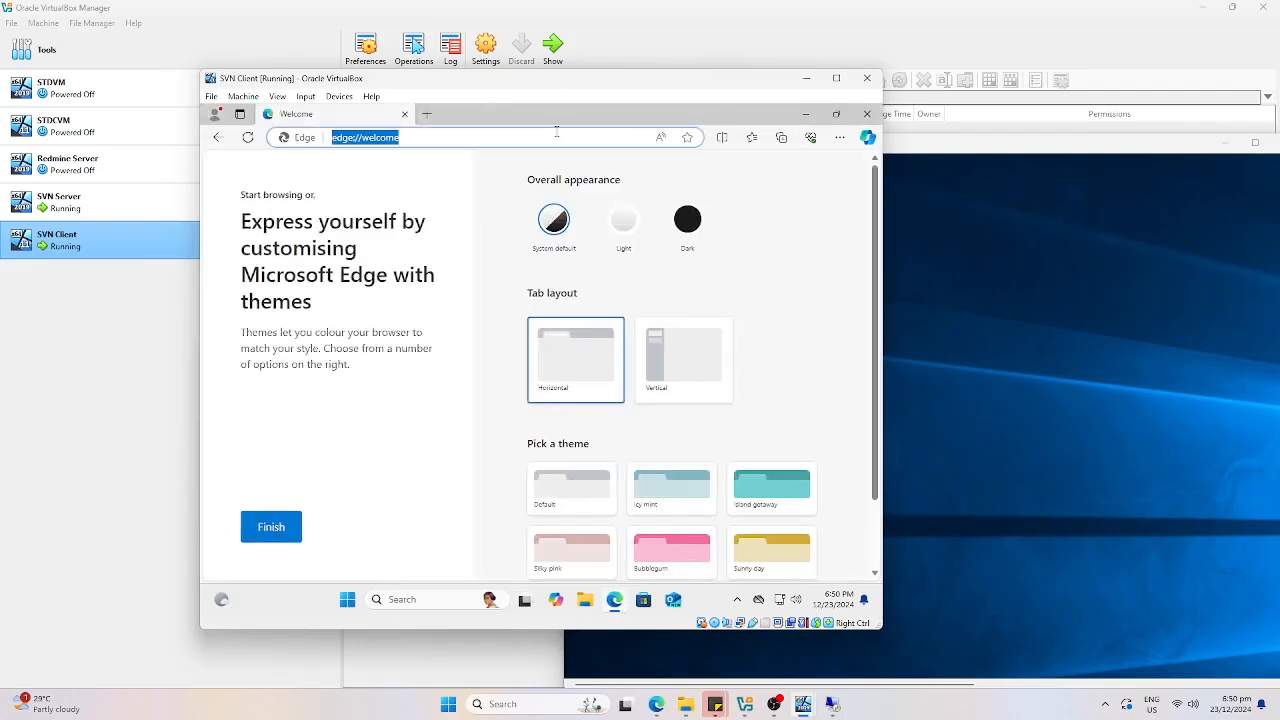
{"action": "type", "text": "svn"}
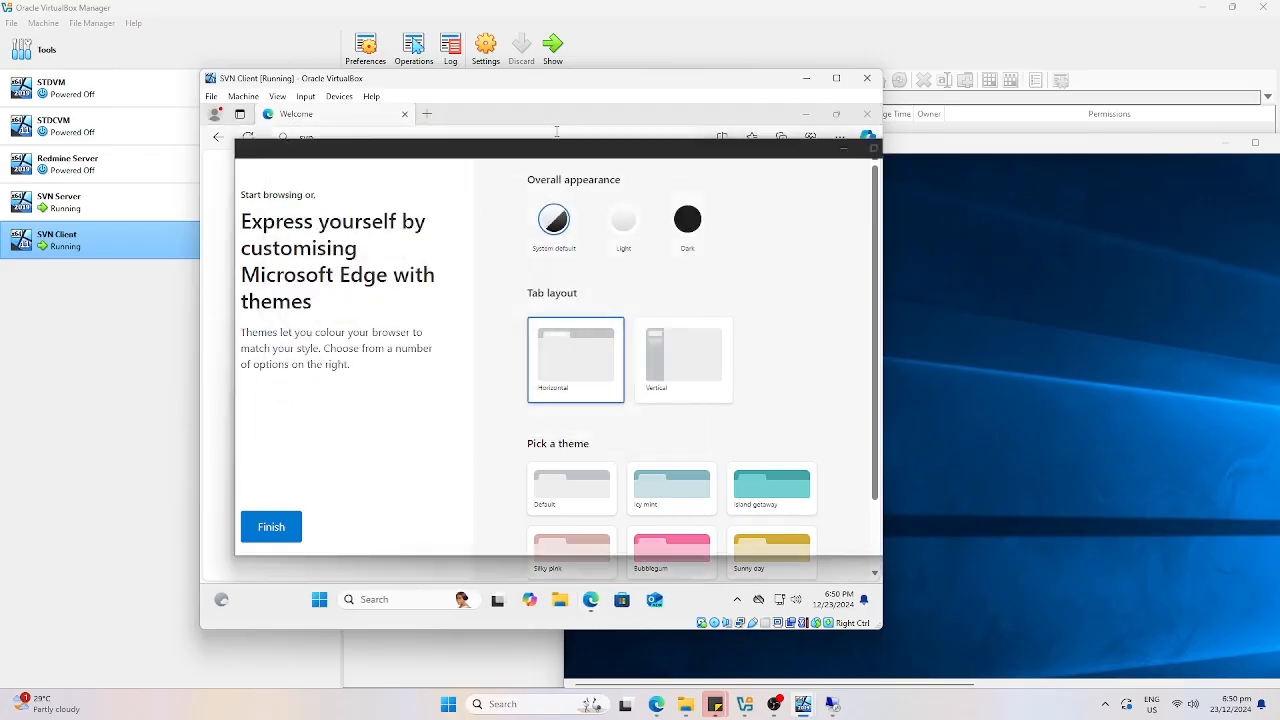
{"action": "key", "text": "BackSpace"}
{"action": "key", "text": "BackSpace"}
{"action": "key", "text": "BackSpace"}
{"action": "type", "text": "tu"}
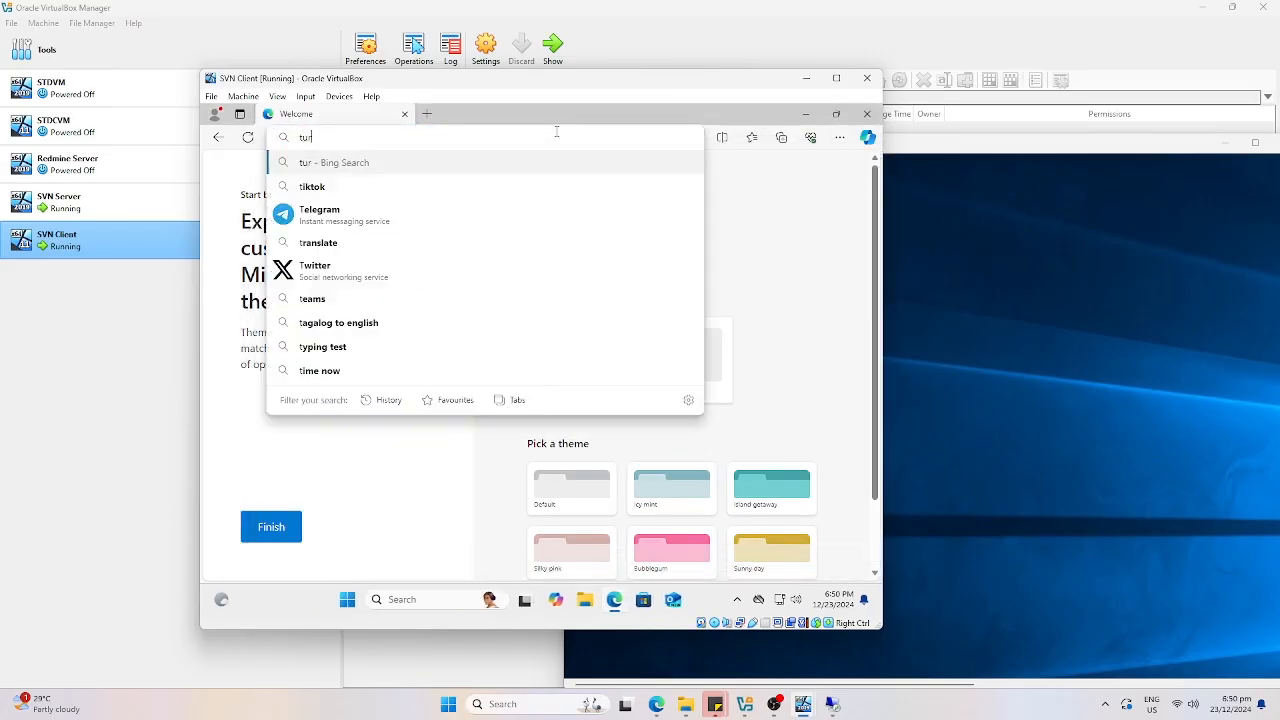
{"action": "key", "text": "BackSpace"}
{"action": "type", "text": "ortoise svn"}
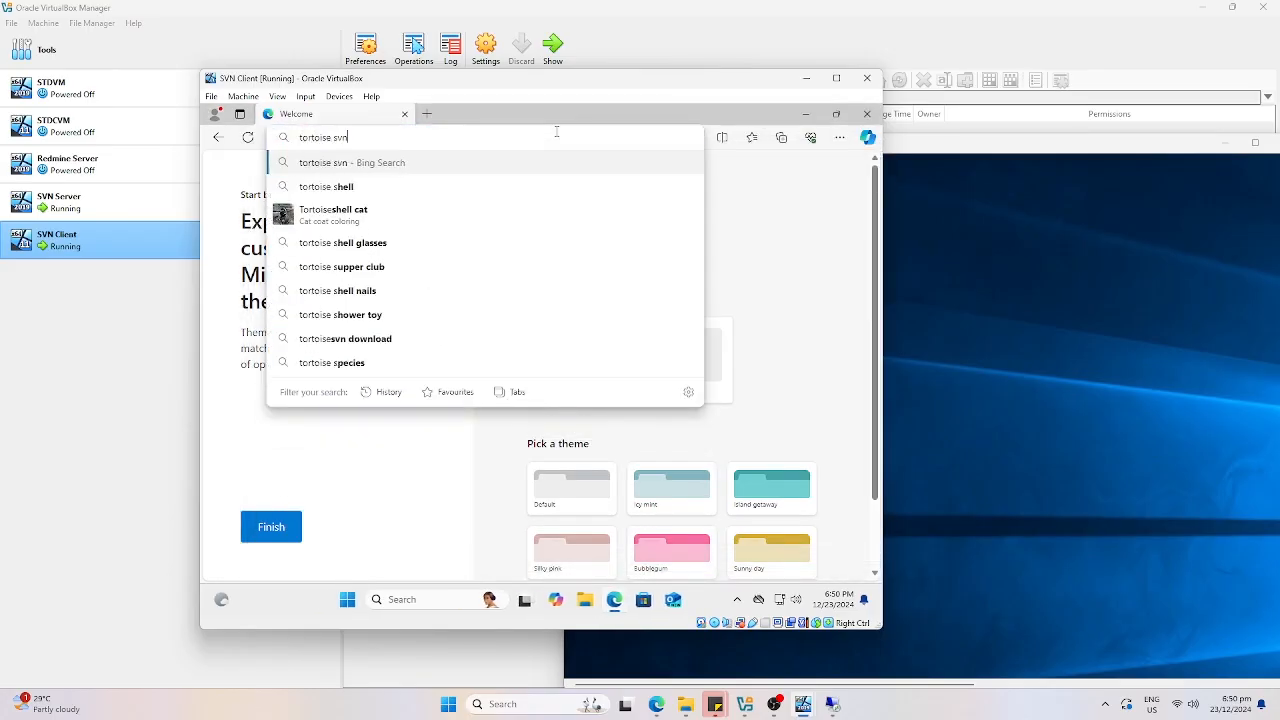
{"action": "key", "text": "Return"}
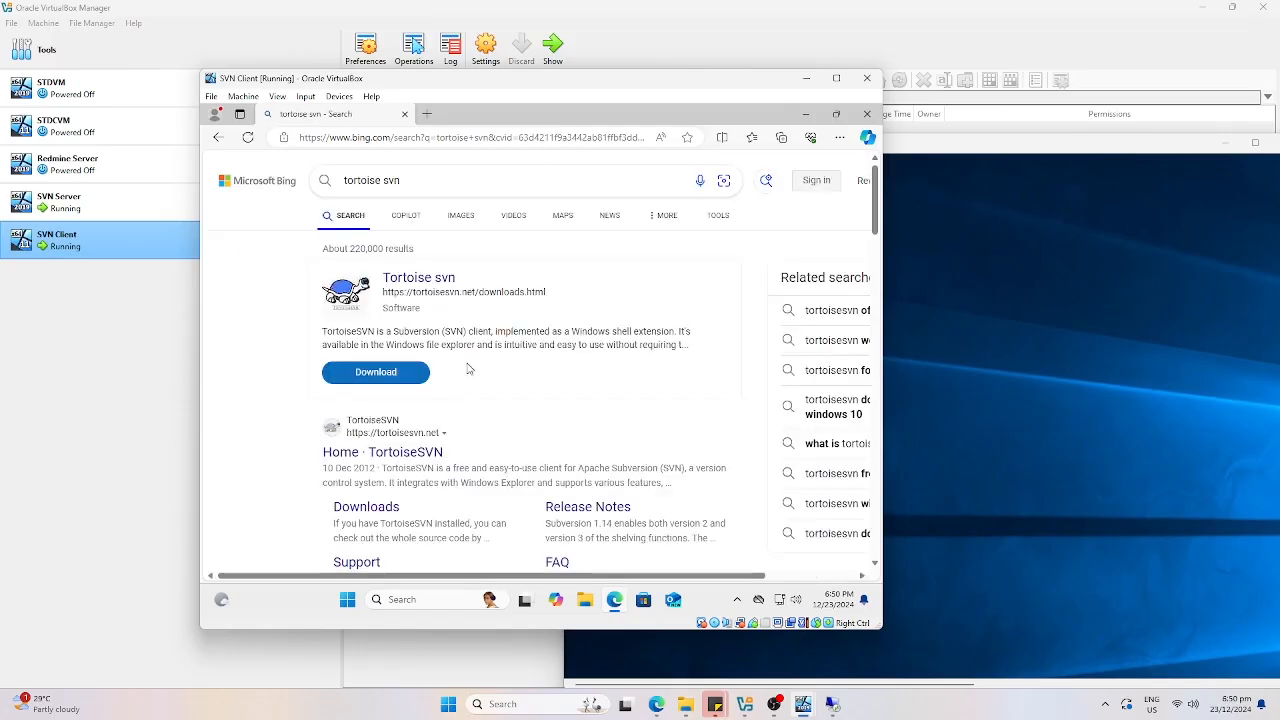
Download the 64-bit TortoiseSVN 1.14.9 installer from the downloads page.
{"action": "left_click", "coordinate": [362, 506]}
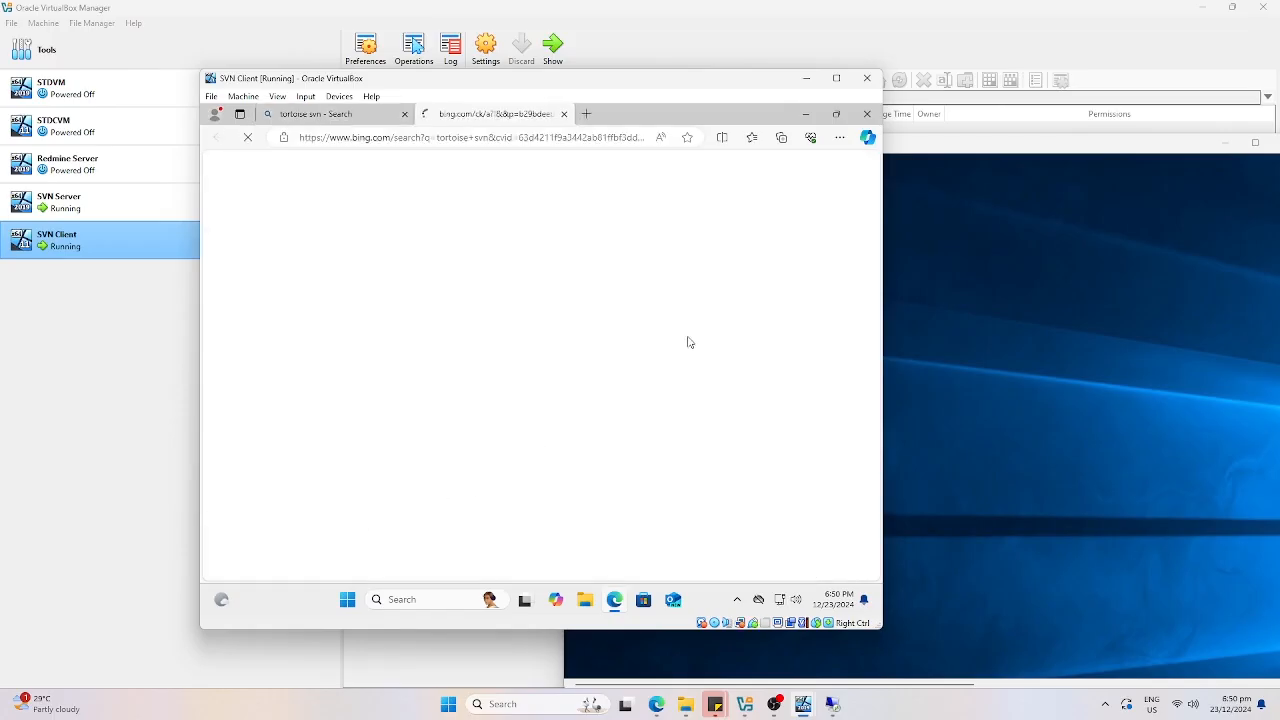
{"action": "scroll", "coordinate": [686, 337], "scroll_direction": "down", "scroll_amount": 2}
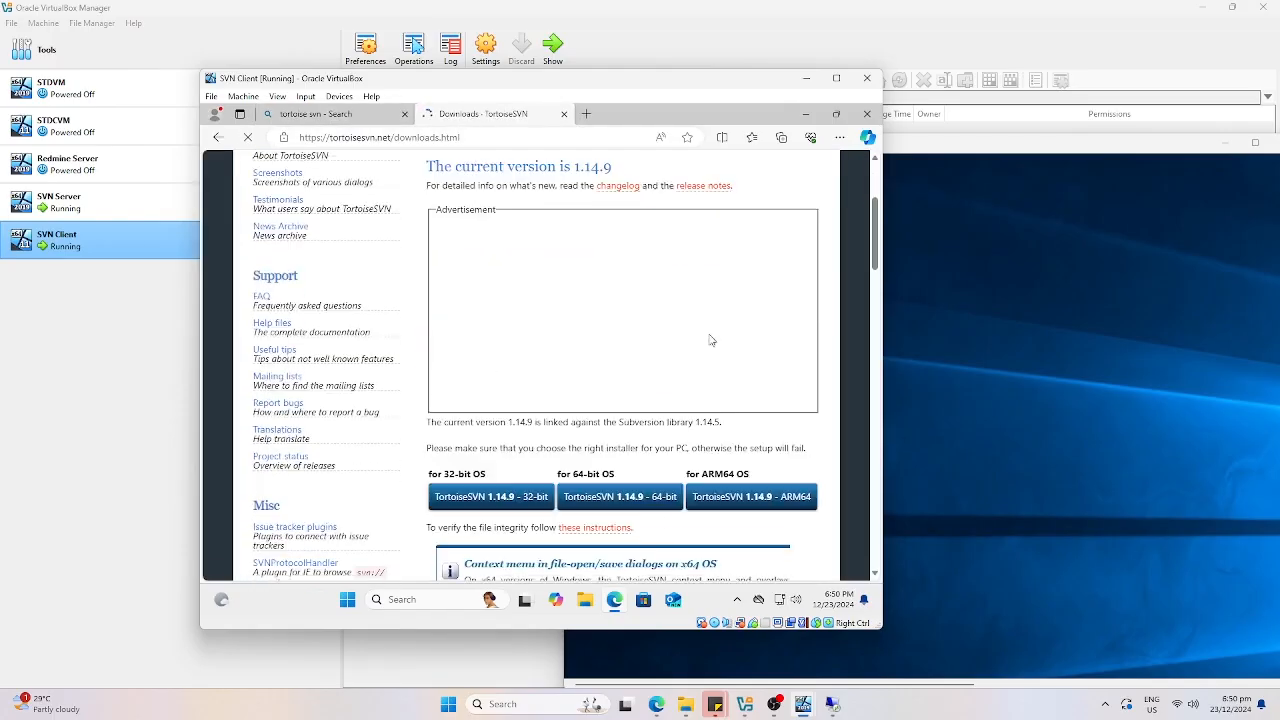
{"action": "left_click", "coordinate": [630, 500]}
{"action": "left_click", "coordinate": [557, 393]}
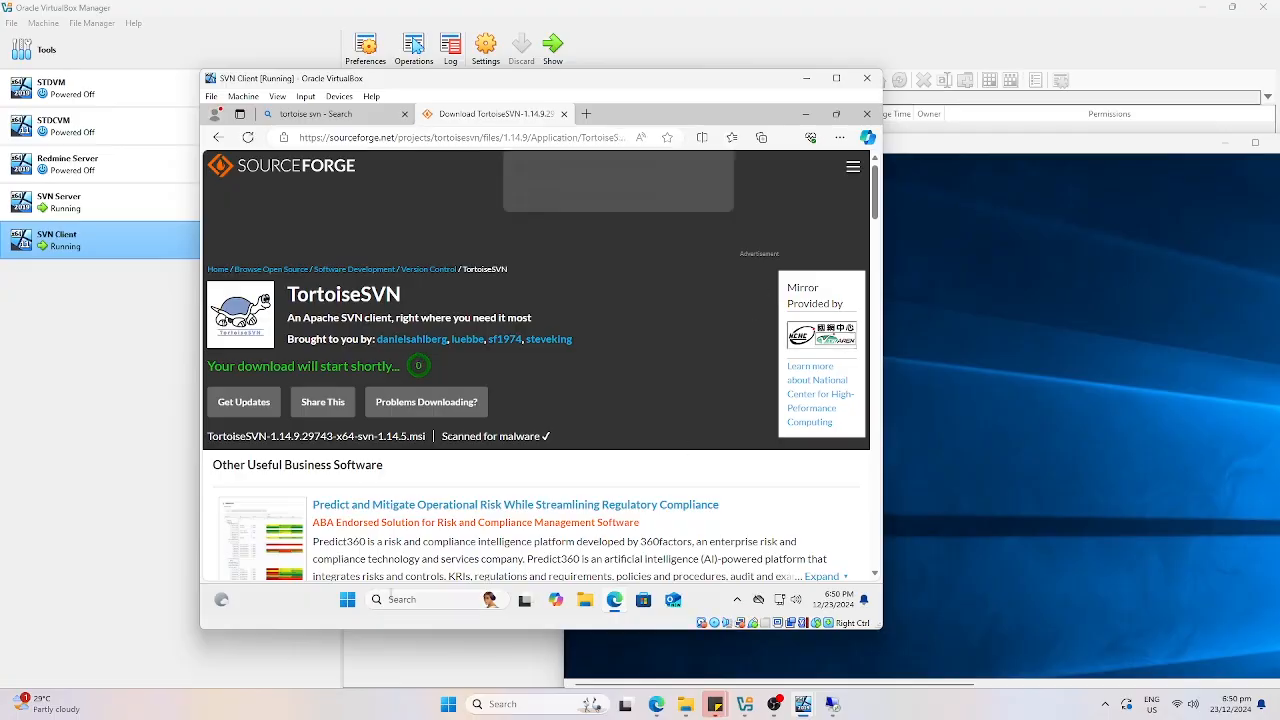
Search cmd in Windows and open Command Prompt.
{"action": "left_click", "coordinate": [390, 599]}
{"action": "type", "text": "cmd"}
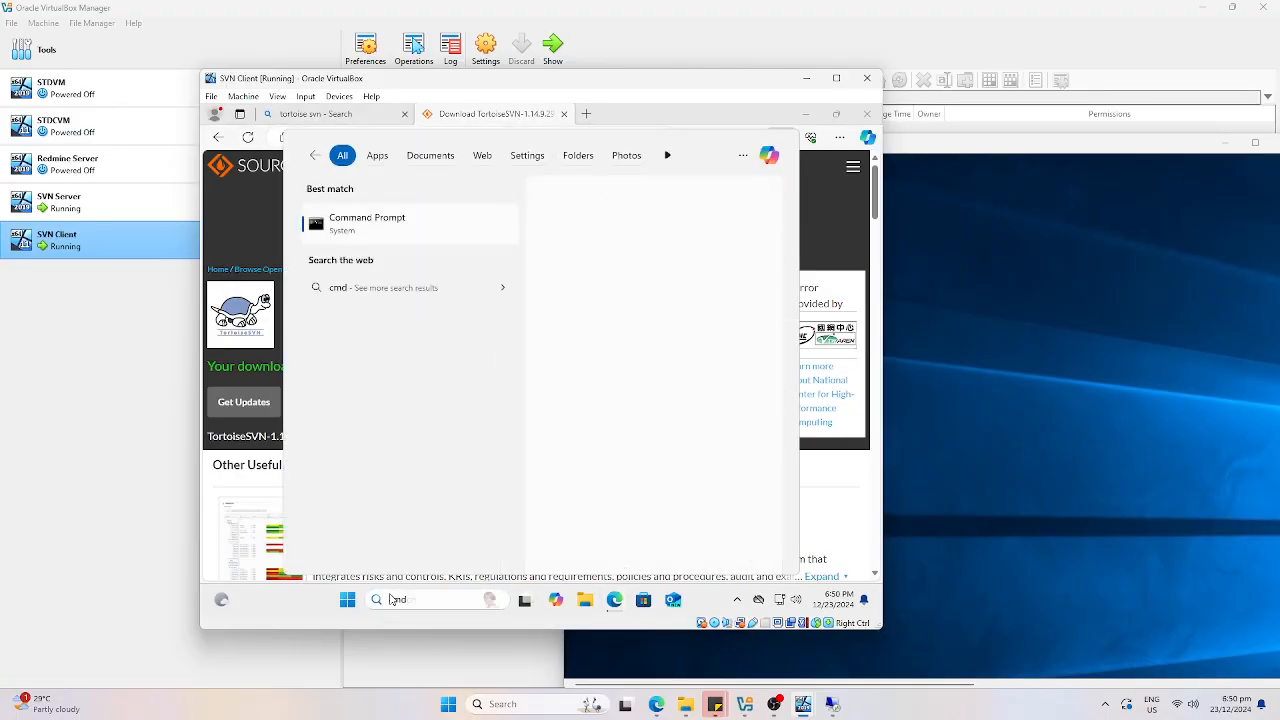
{"action": "key", "text": "Return"}
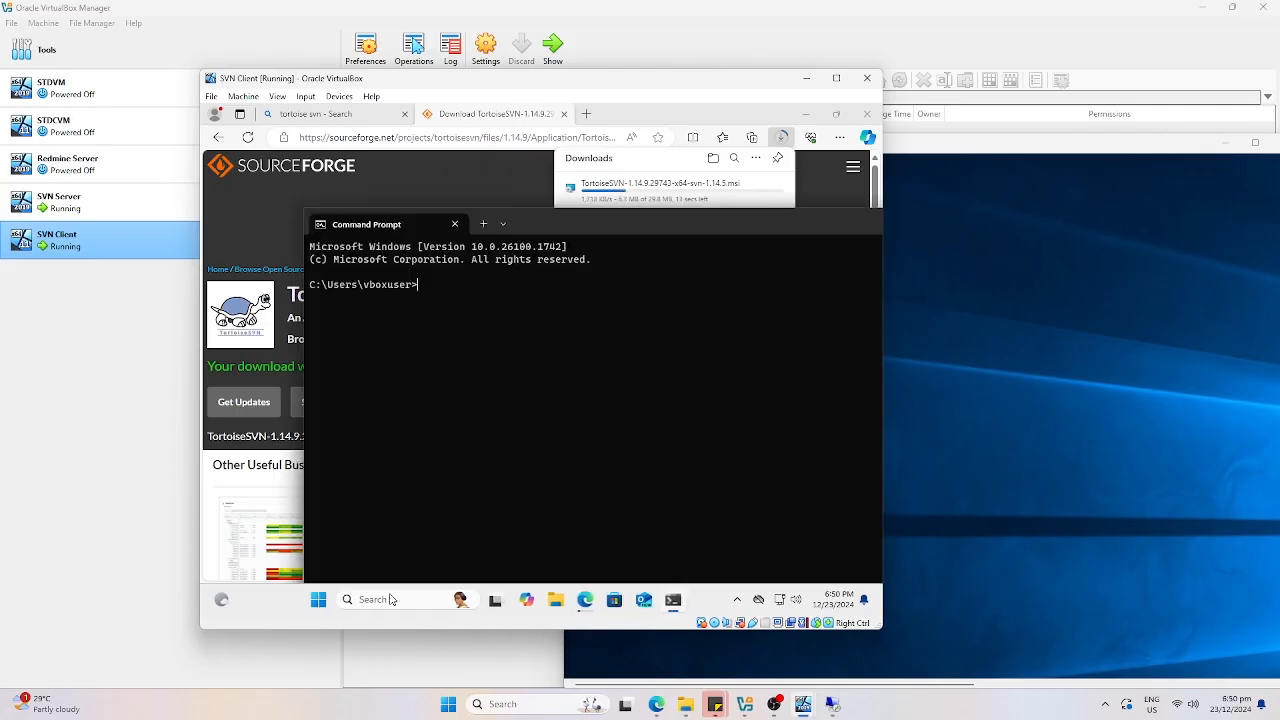
Run ipconfig to find the client's IPv4 address 192.168.1.24, then close Command Prompt.
{"action": "type", "text": "ipconfig"}
{"action": "key", "text": "Return"}
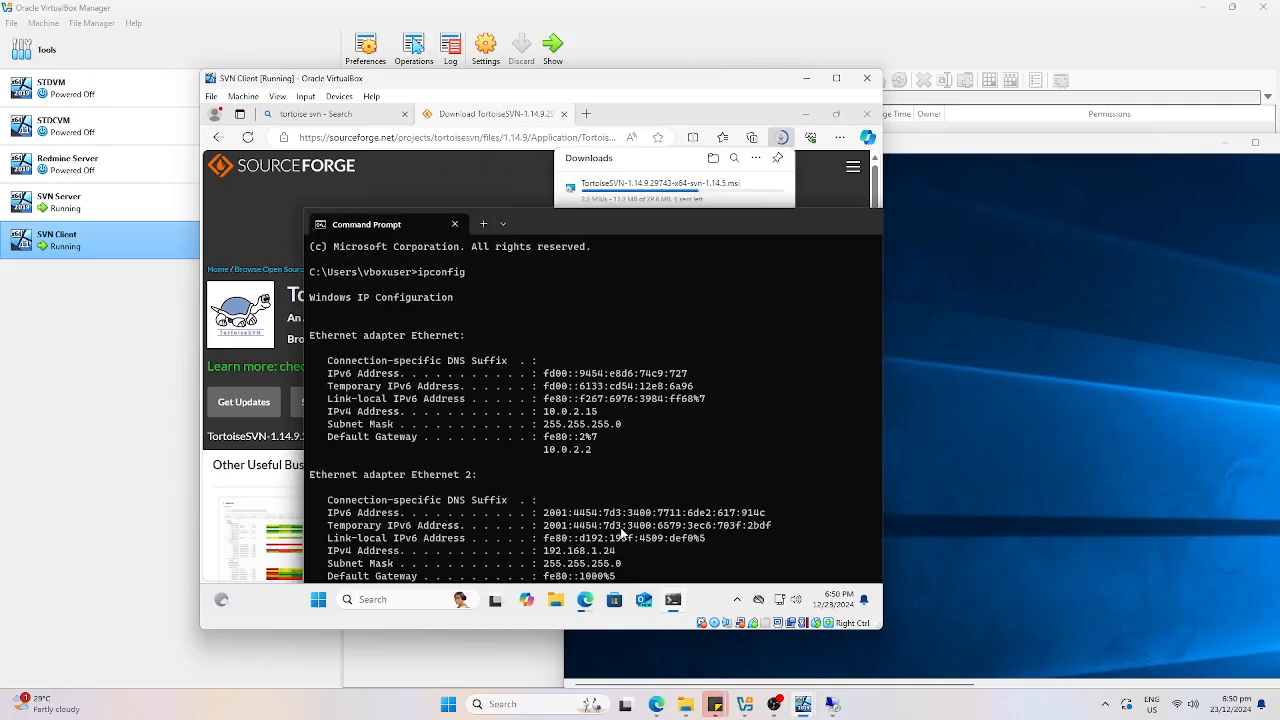
{"action": "left_click_drag", "start_coordinate": [623, 555], "coordinate": [545, 560]}
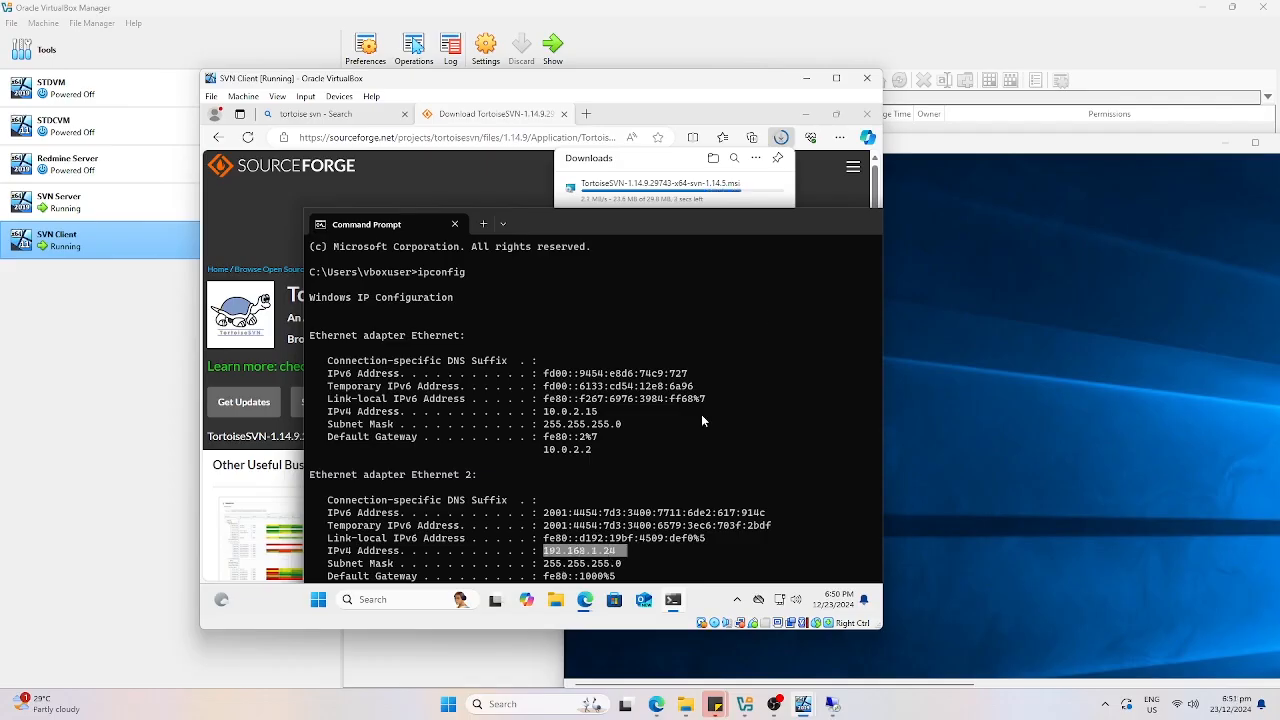
{"action": "left_click_drag", "start_coordinate": [825, 220], "coordinate": [662, 226]}
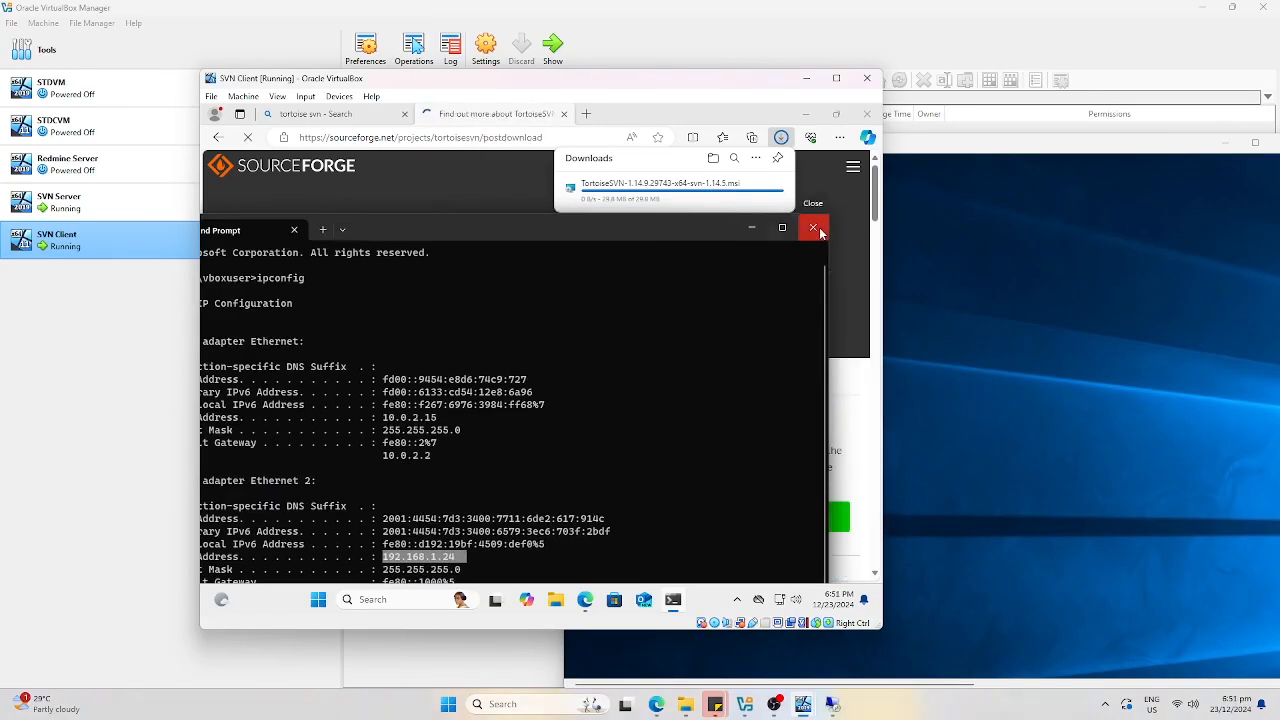
{"action": "left_click", "coordinate": [815, 229]}
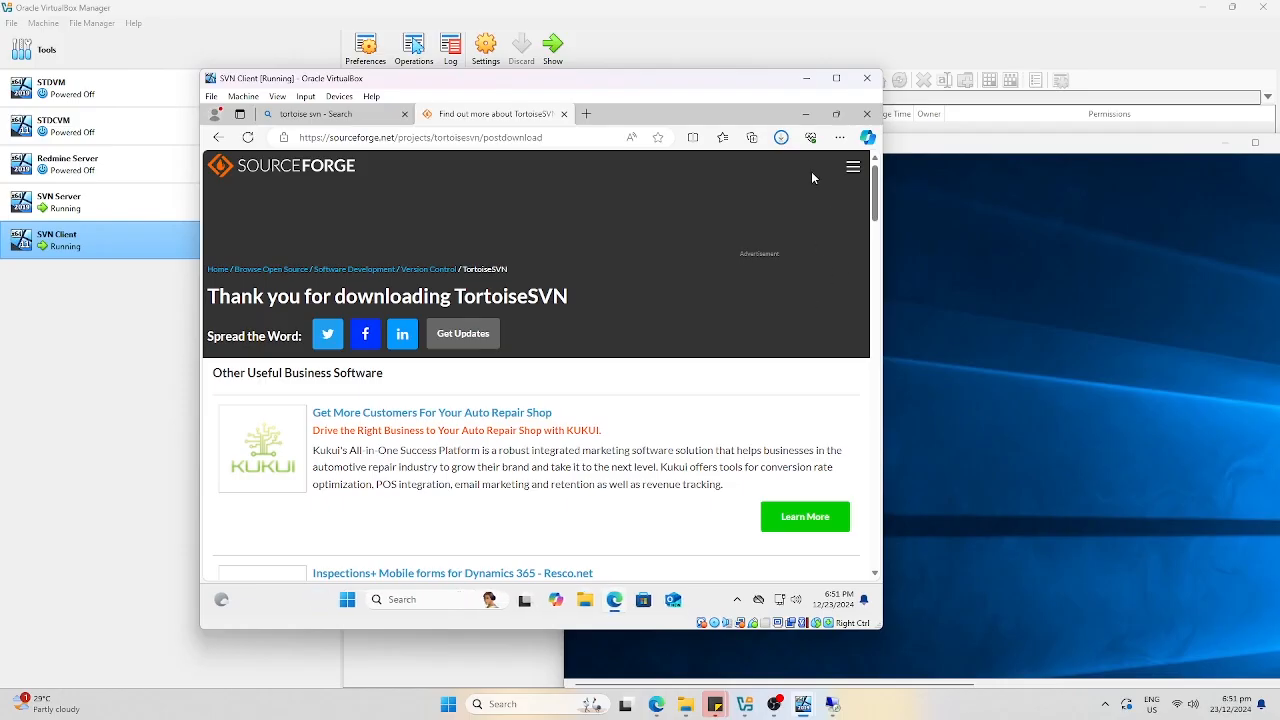
Show the downloaded TortoiseSVN installer in its folder and enlarge the client VM window.
{"action": "left_click", "coordinate": [781, 137]}
{"action": "right_click", "coordinate": [690, 200]}
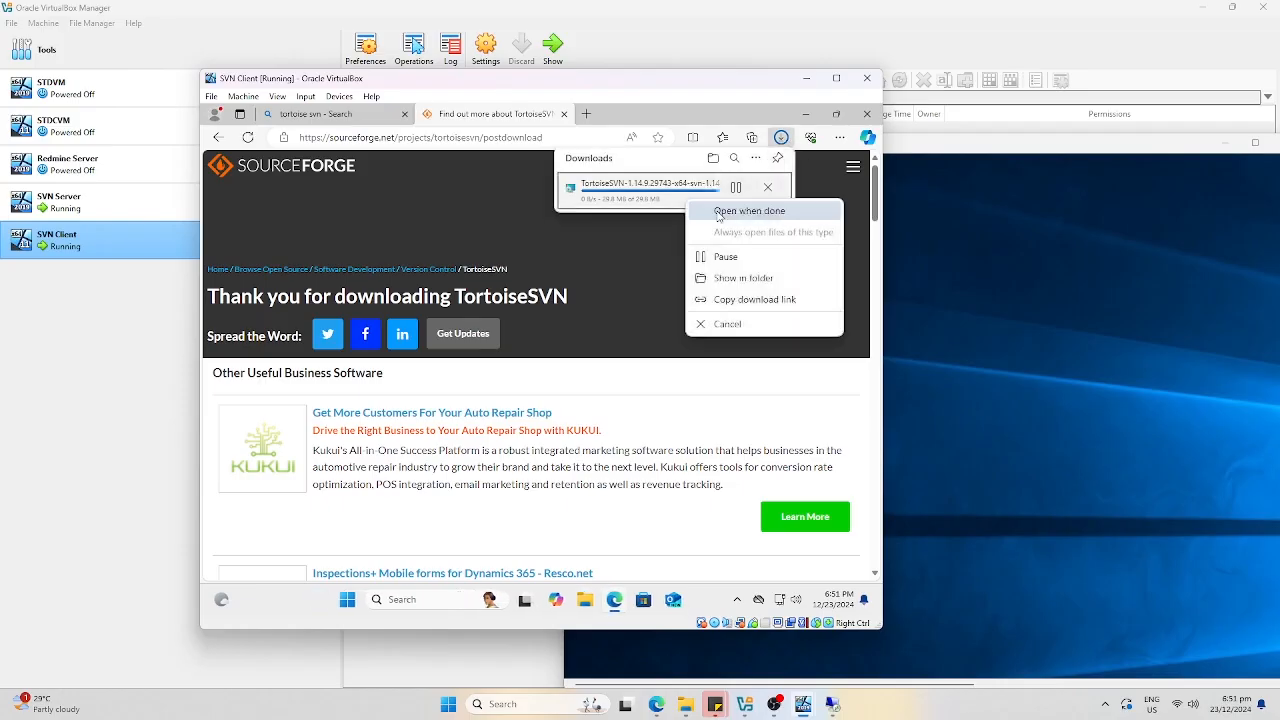
{"action": "left_click", "coordinate": [761, 288]}
{"action": "mouse_move", "coordinate": [748, 90]}
{"action": "left_click_drag", "start_coordinate": [784, 604], "coordinate": [913, 687]}
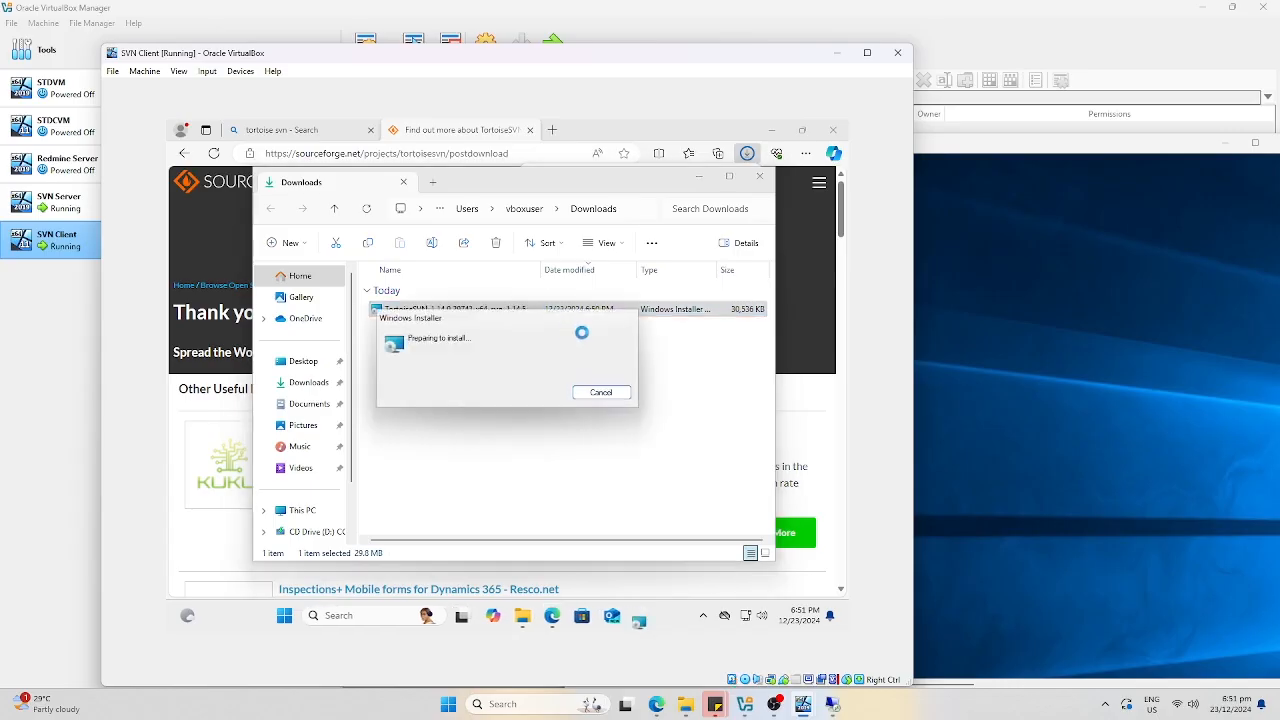
Install TortoiseSVN 1.14.9 (64 bit) with default features, approving the UAC prompt.
{"action": "left_click", "coordinate": [578, 468]}
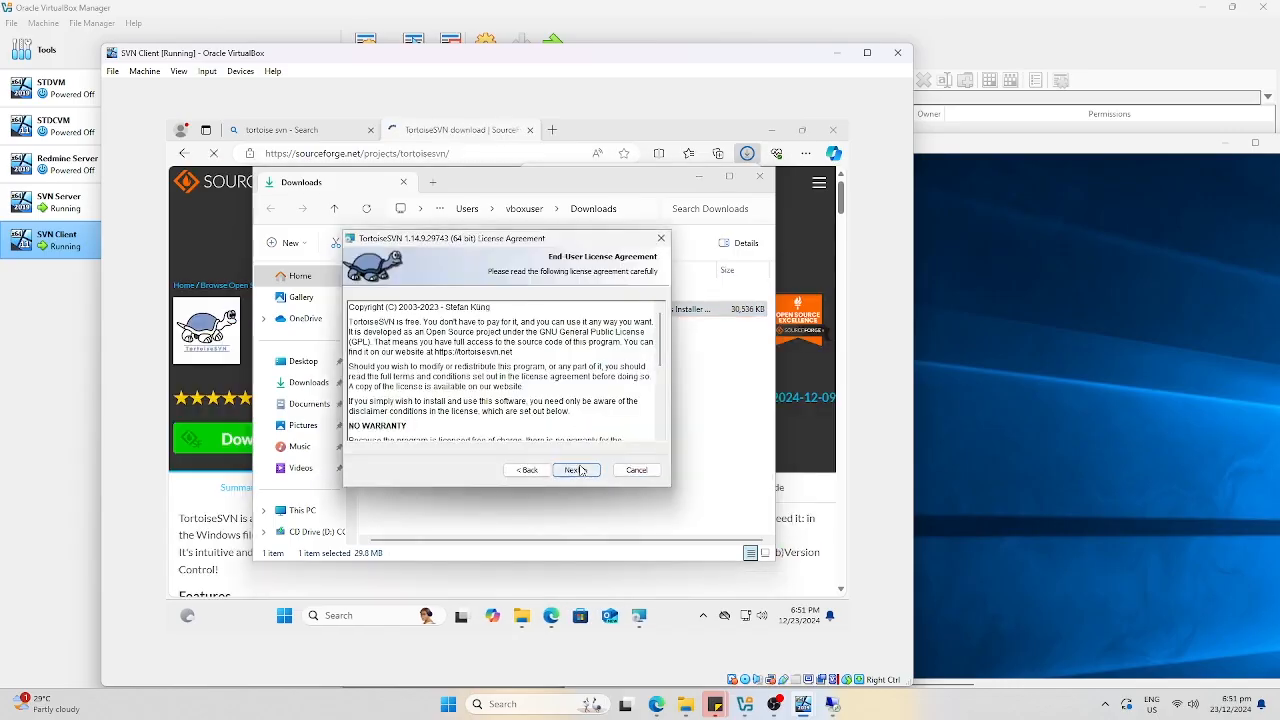
{"action": "left_click", "coordinate": [579, 469]}
{"action": "left_click", "coordinate": [579, 470]}
{"action": "left_click", "coordinate": [579, 470]}
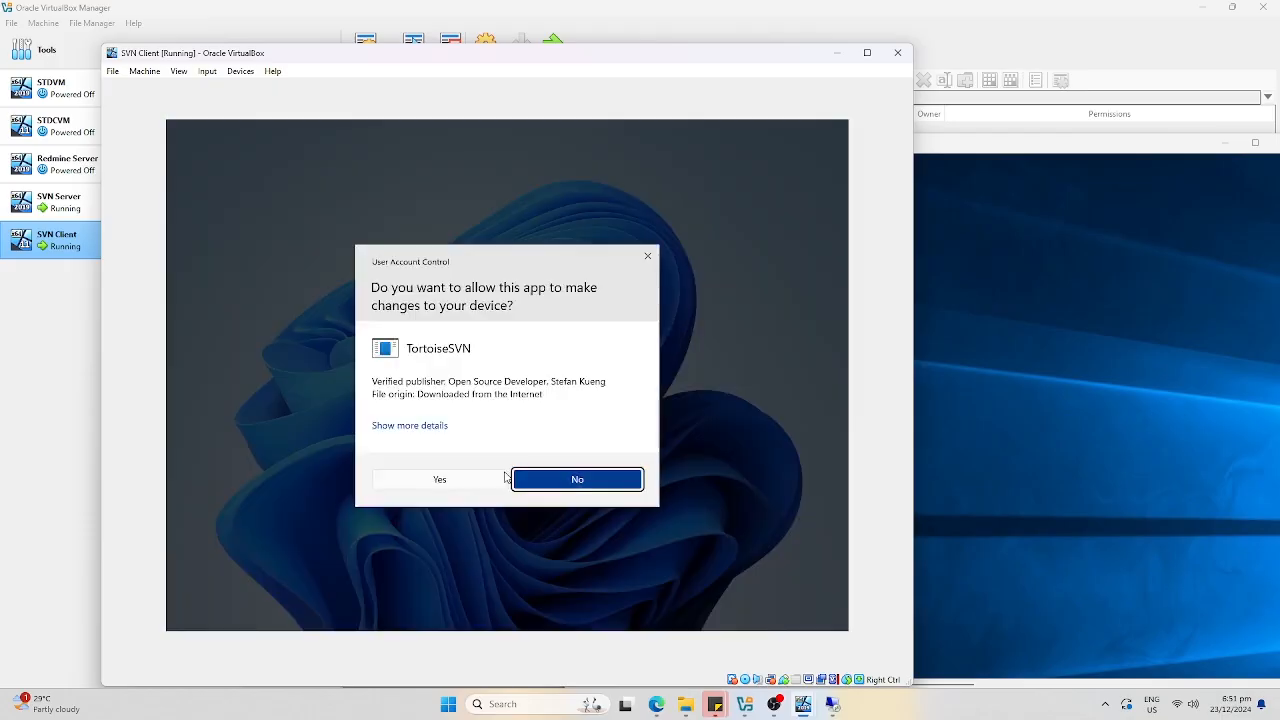
{"action": "left_click", "coordinate": [501, 478]}
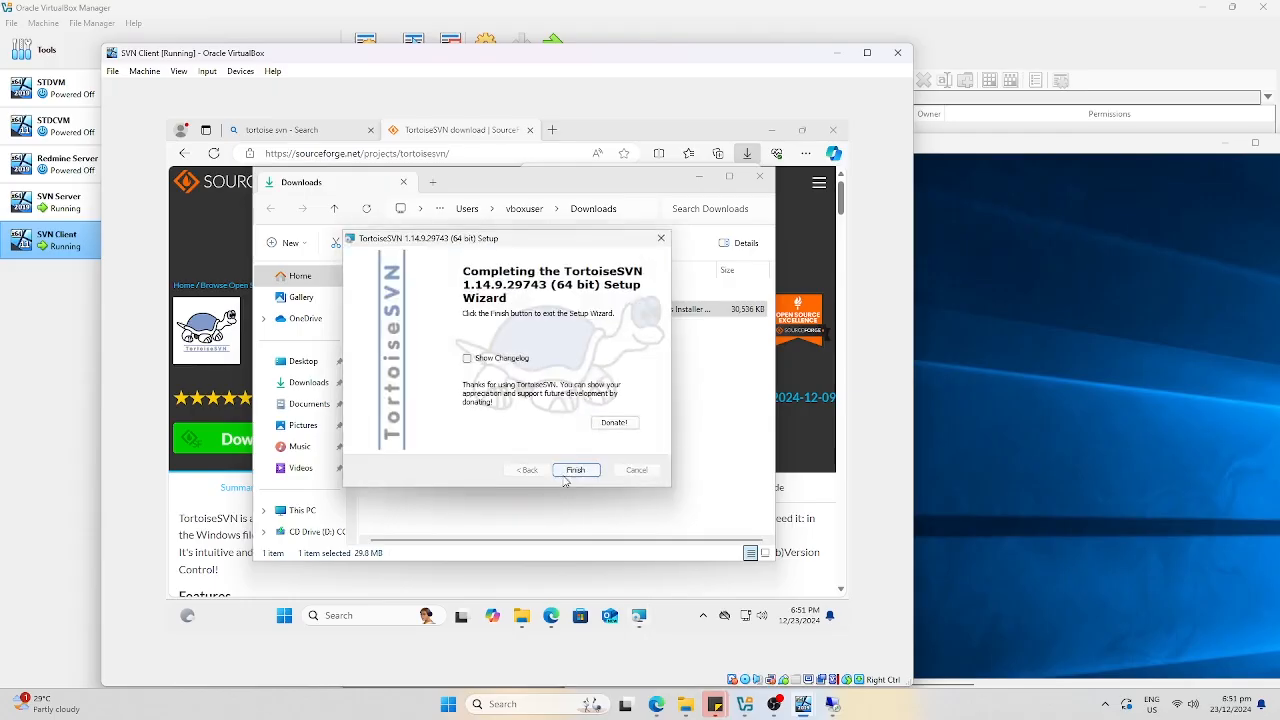
{"action": "left_click", "coordinate": [575, 470]}
Close the Downloads folder, the downloads list and the Edge browser.
{"action": "left_click", "coordinate": [759, 176]}
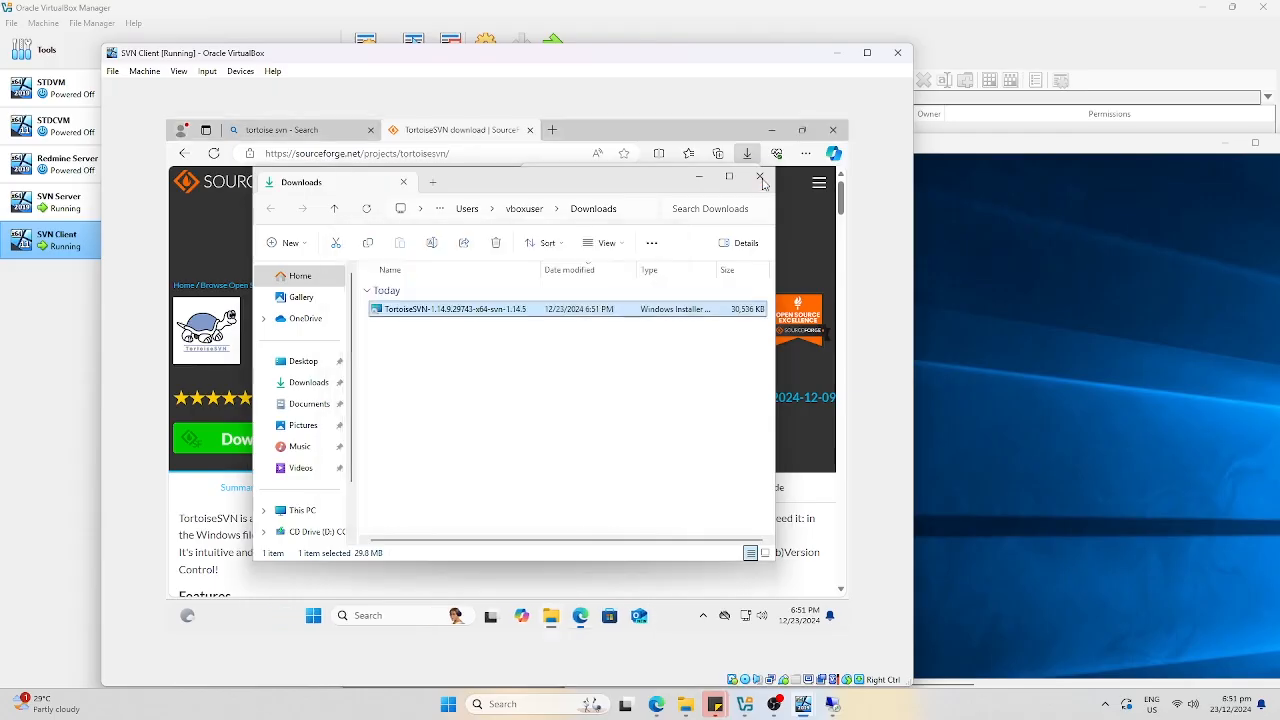
{"action": "left_click", "coordinate": [833, 130]}
{"action": "left_click", "coordinate": [833, 130]}
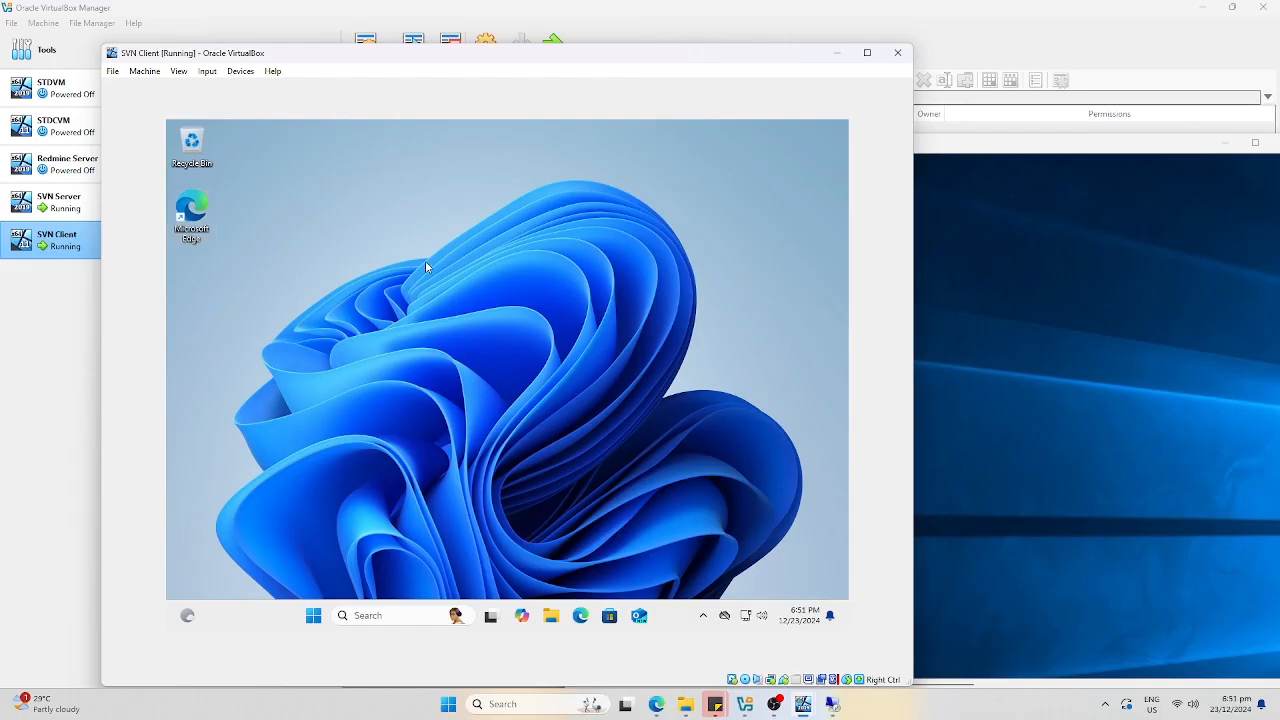
Switch the client desktop icons to small size.
{"action": "right_click", "coordinate": [362, 246]}
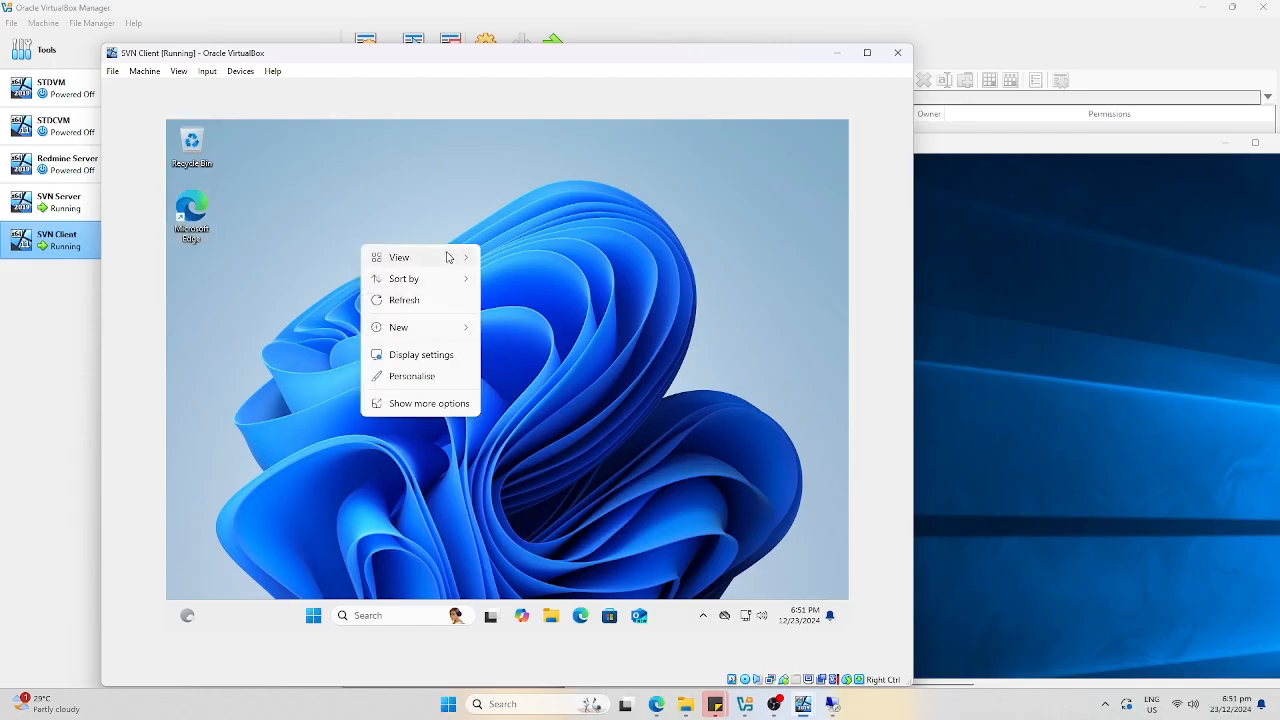
{"action": "mouse_move", "coordinate": [451, 257]}
{"action": "left_click", "coordinate": [547, 303]}
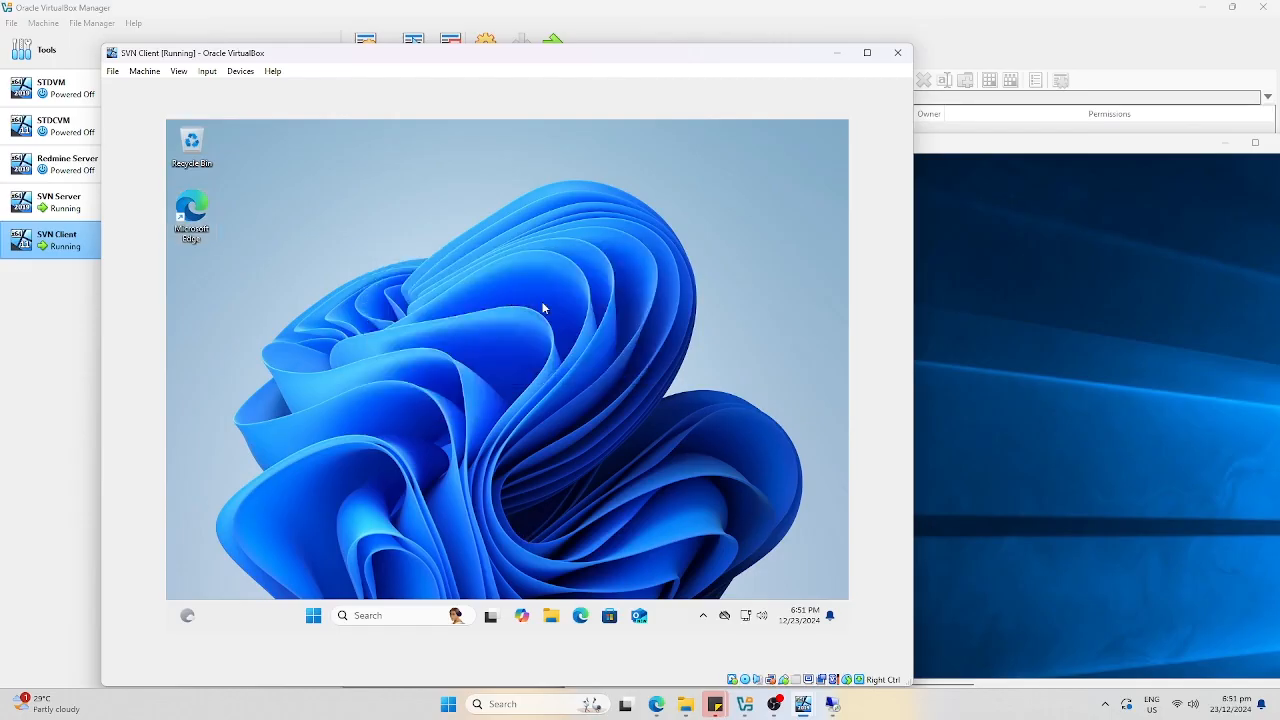
Create a new folder named SVN on the client desktop.
{"action": "right_click", "coordinate": [410, 260]}
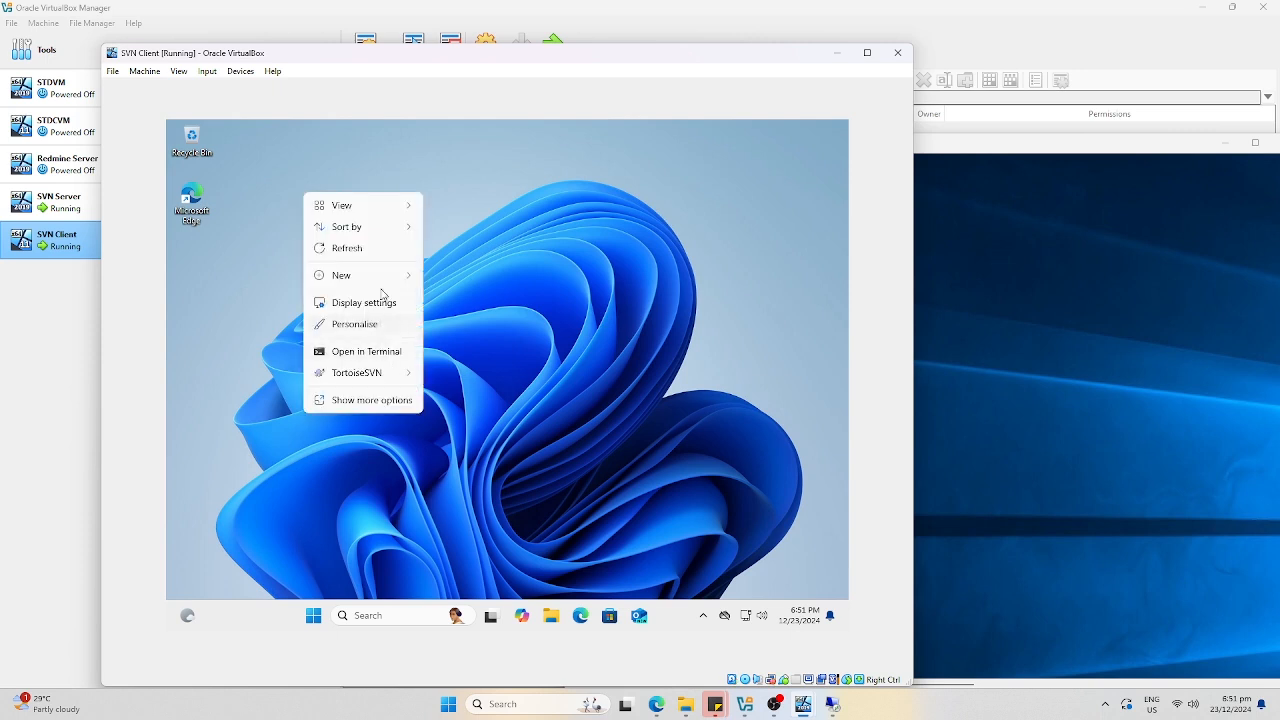
{"action": "mouse_move", "coordinate": [386, 276]}
{"action": "left_click", "coordinate": [452, 281]}
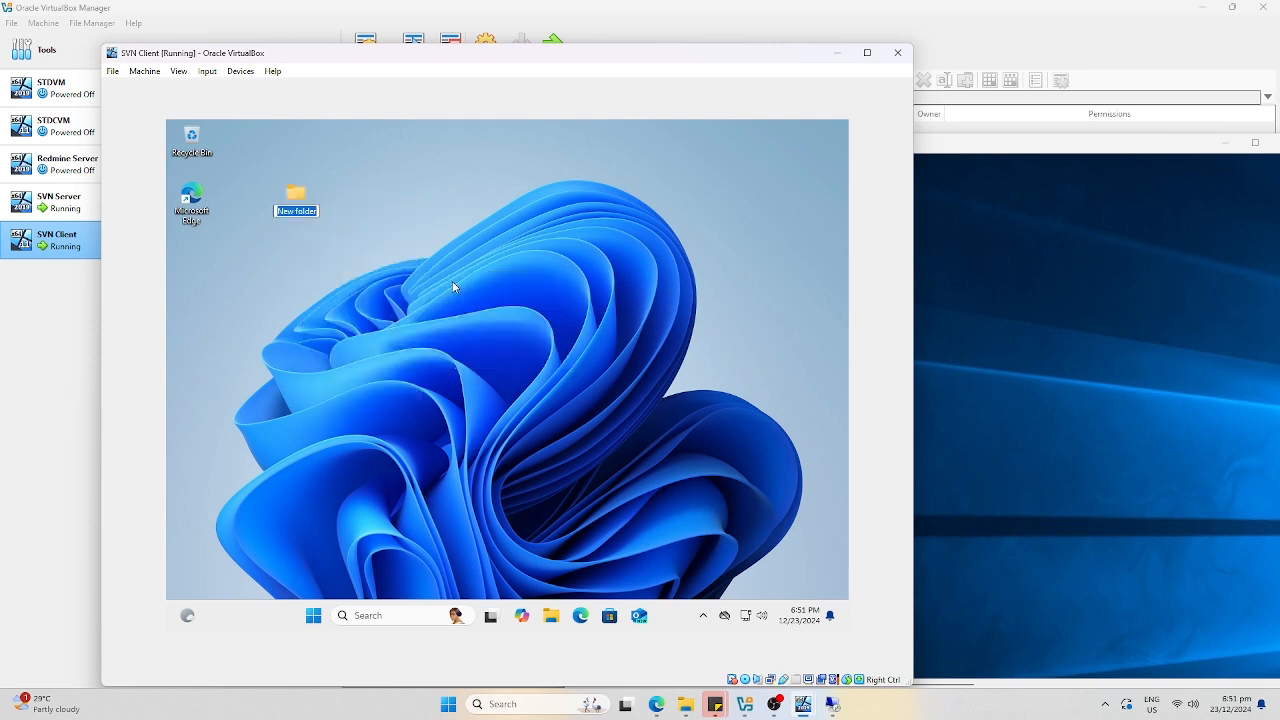
{"action": "type", "text": "SVN"}
{"action": "key", "text": "Return"}
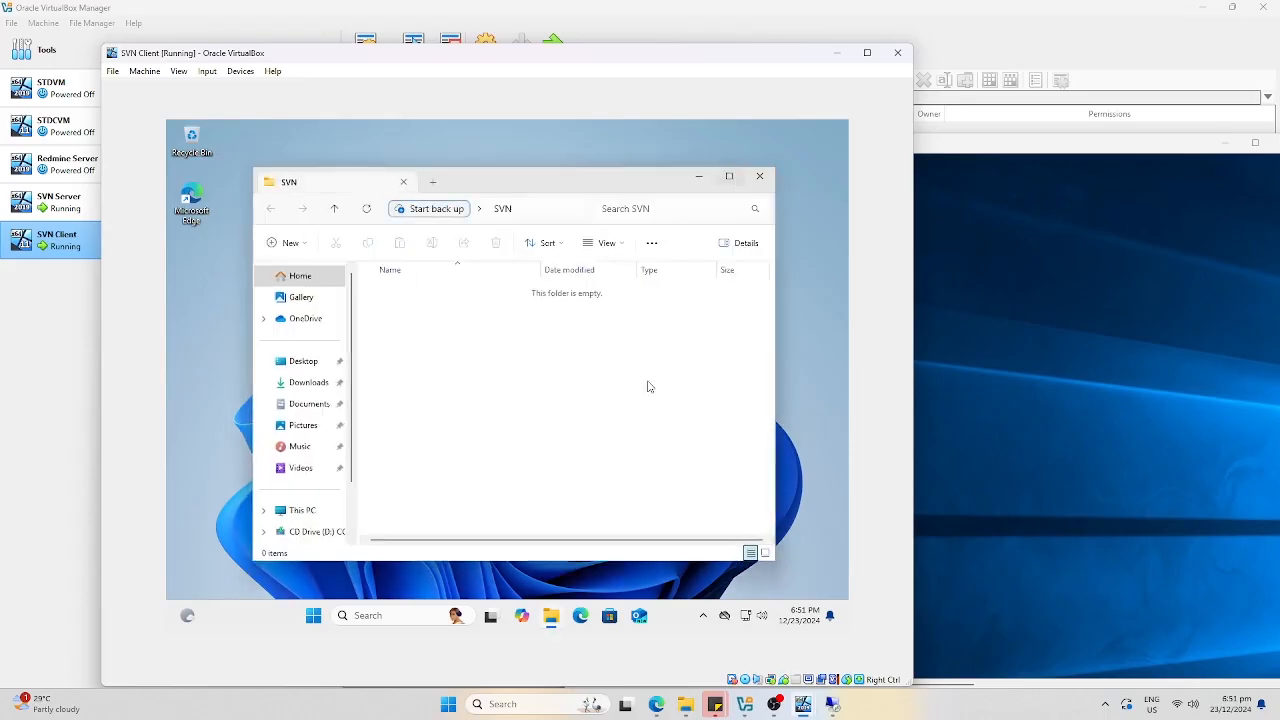
Start a TortoiseSVN Checkout from inside the SVN folder.
{"action": "right_click", "coordinate": [464, 385]}
{"action": "mouse_move", "coordinate": [545, 348]}
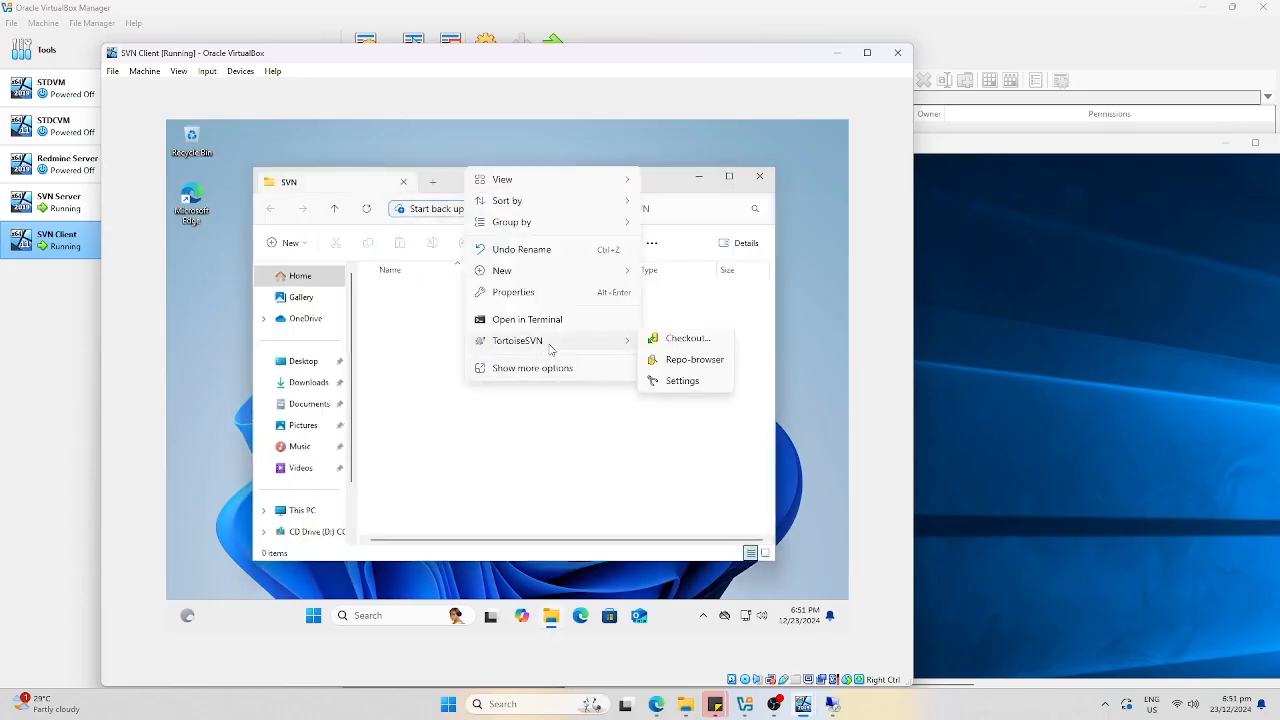
{"action": "left_click", "coordinate": [666, 342]}
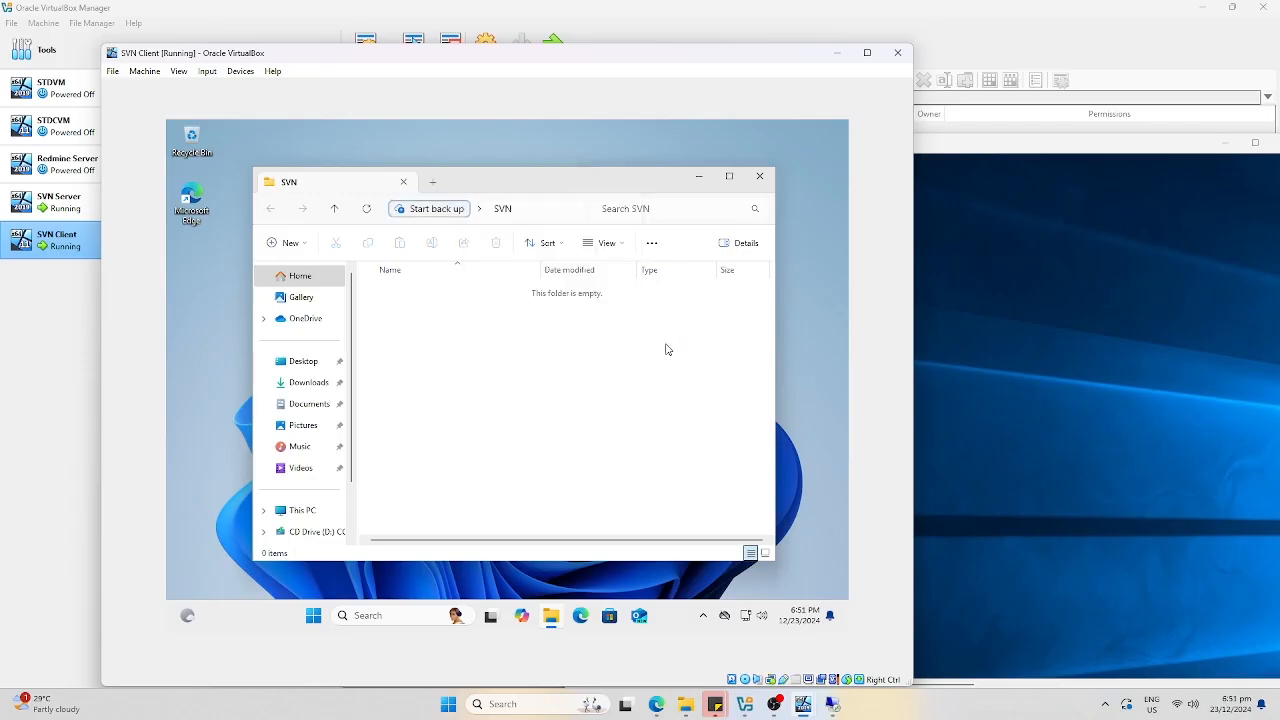
{"action": "left_click", "coordinate": [1025, 437]}
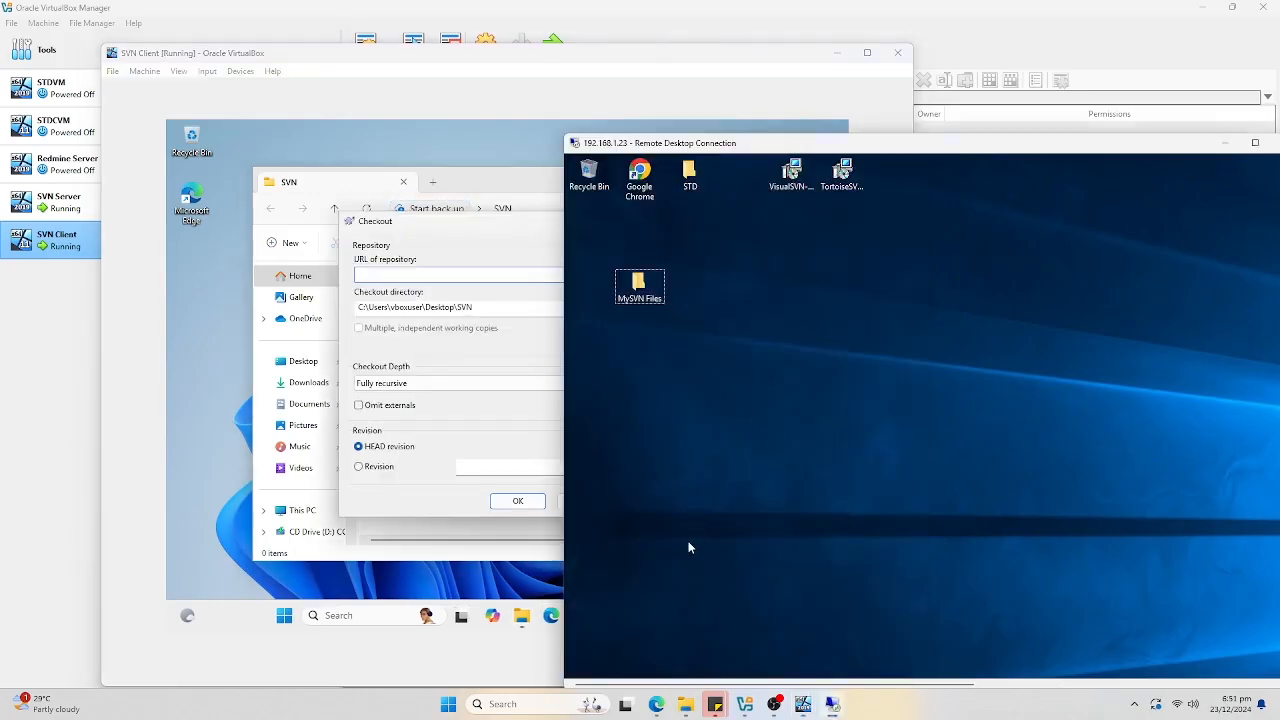
Reposition the remote desktop window and make the server session full screen.
{"action": "left_click_drag", "start_coordinate": [802, 145], "coordinate": [740, 45]}
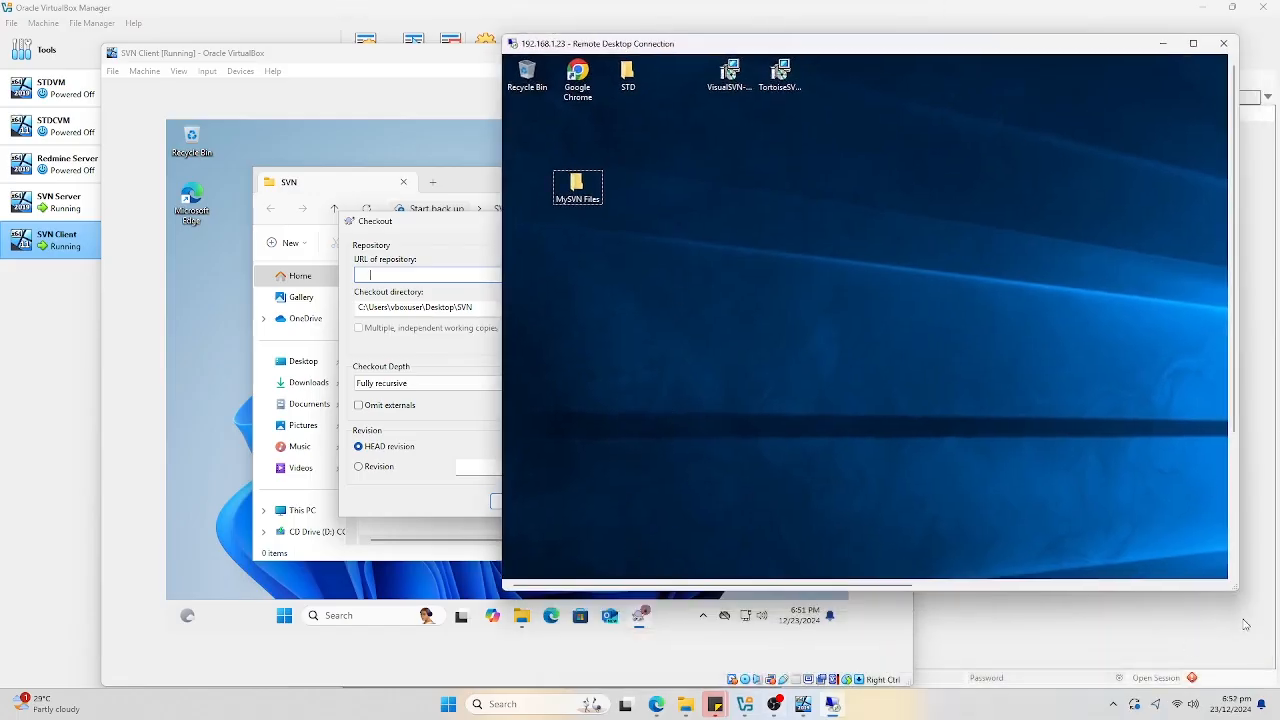
{"action": "left_click_drag", "start_coordinate": [1233, 590], "coordinate": [1218, 633]}
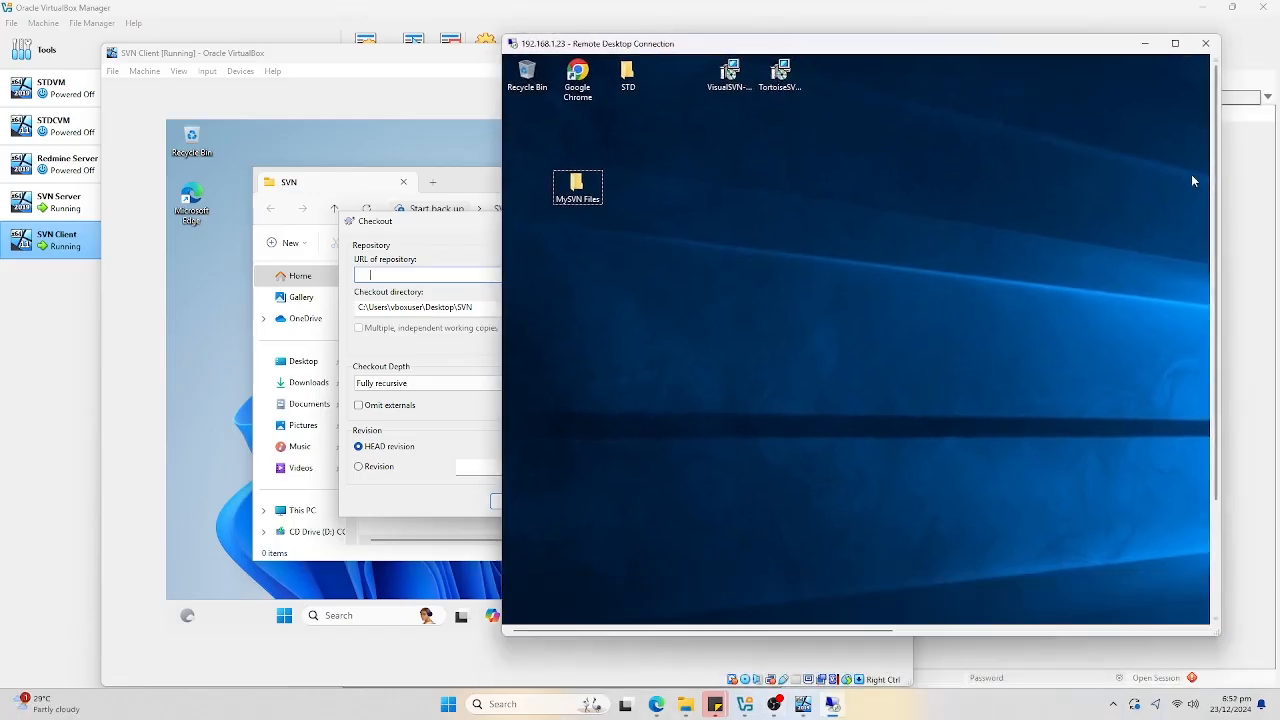
{"action": "left_click", "coordinate": [1175, 43]}
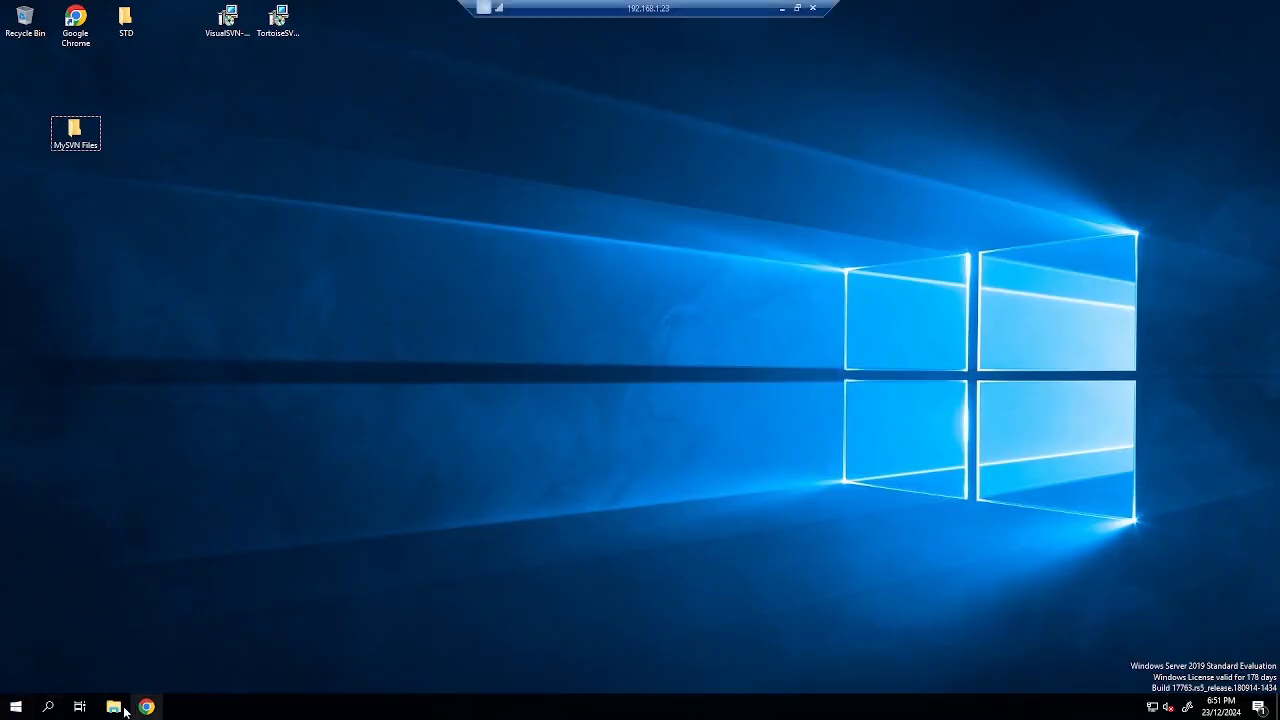
Launch VisualSVN Server Manager from the server's app list.
{"action": "left_click", "coordinate": [10, 707]}
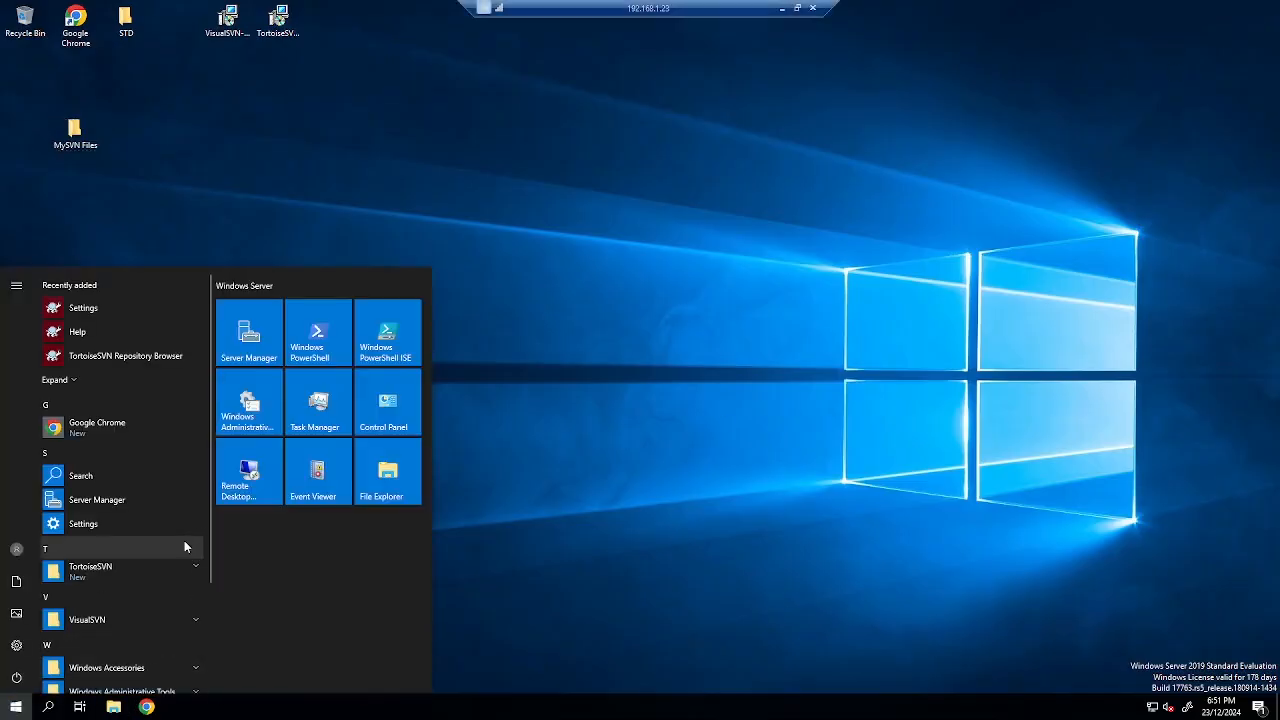
{"action": "scroll", "coordinate": [185, 546], "scroll_direction": "down", "scroll_amount": 2}
{"action": "scroll", "coordinate": [177, 548], "scroll_direction": "down", "scroll_amount": 1}
{"action": "left_click", "coordinate": [161, 477]}
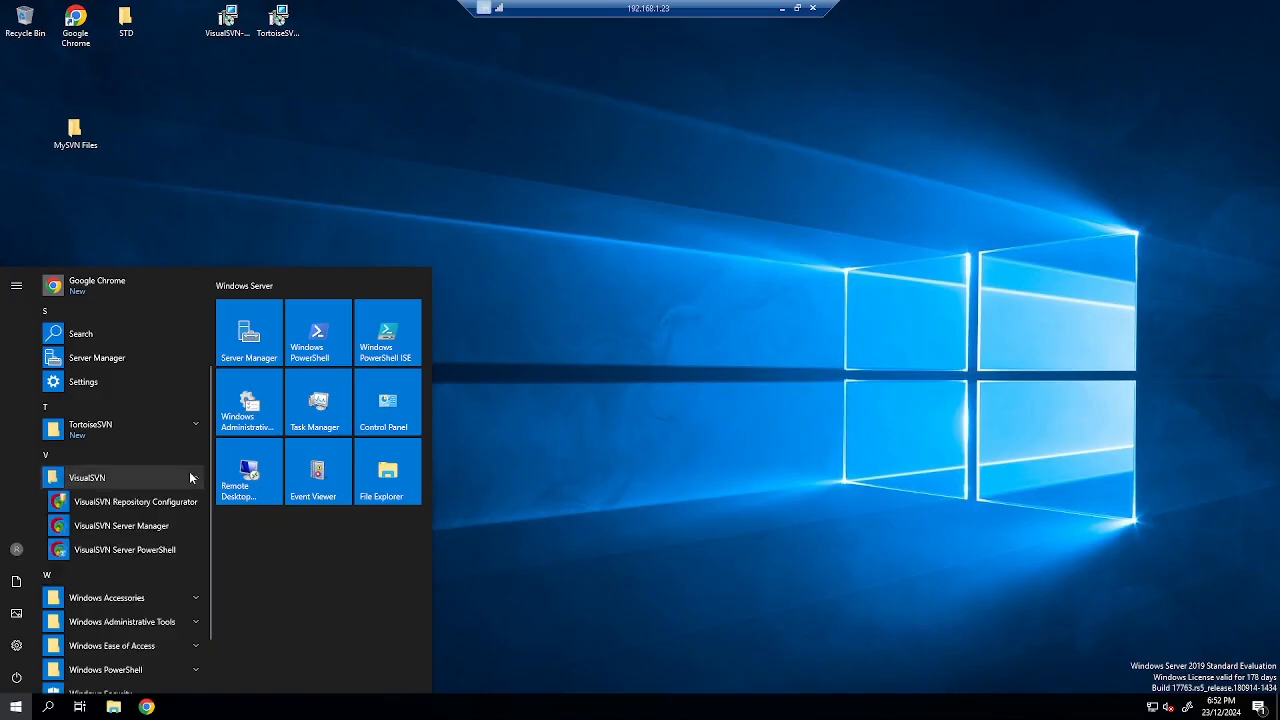
{"action": "left_click", "coordinate": [148, 527]}
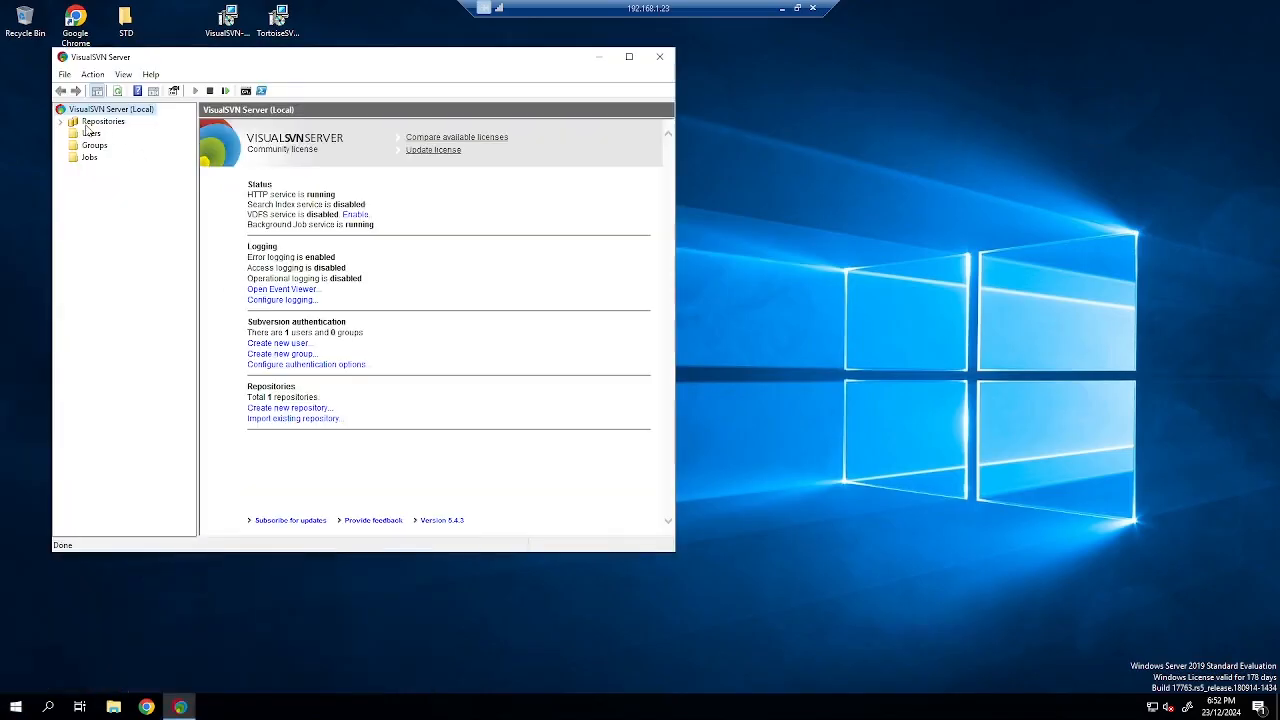
Open the CodeMechanicFiles repository in its web interface, signing in past the security warning.
{"action": "left_click", "coordinate": [61, 121]}
{"action": "right_click", "coordinate": [112, 130]}
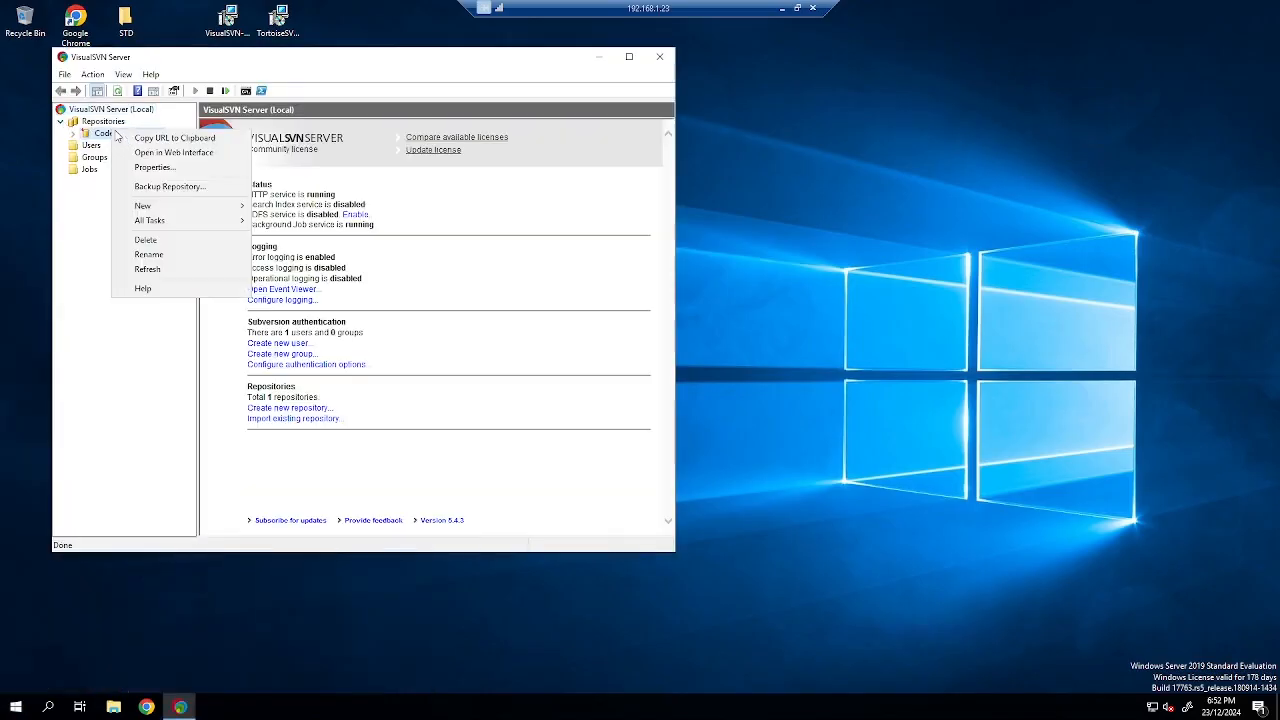
{"action": "left_click", "coordinate": [208, 156]}
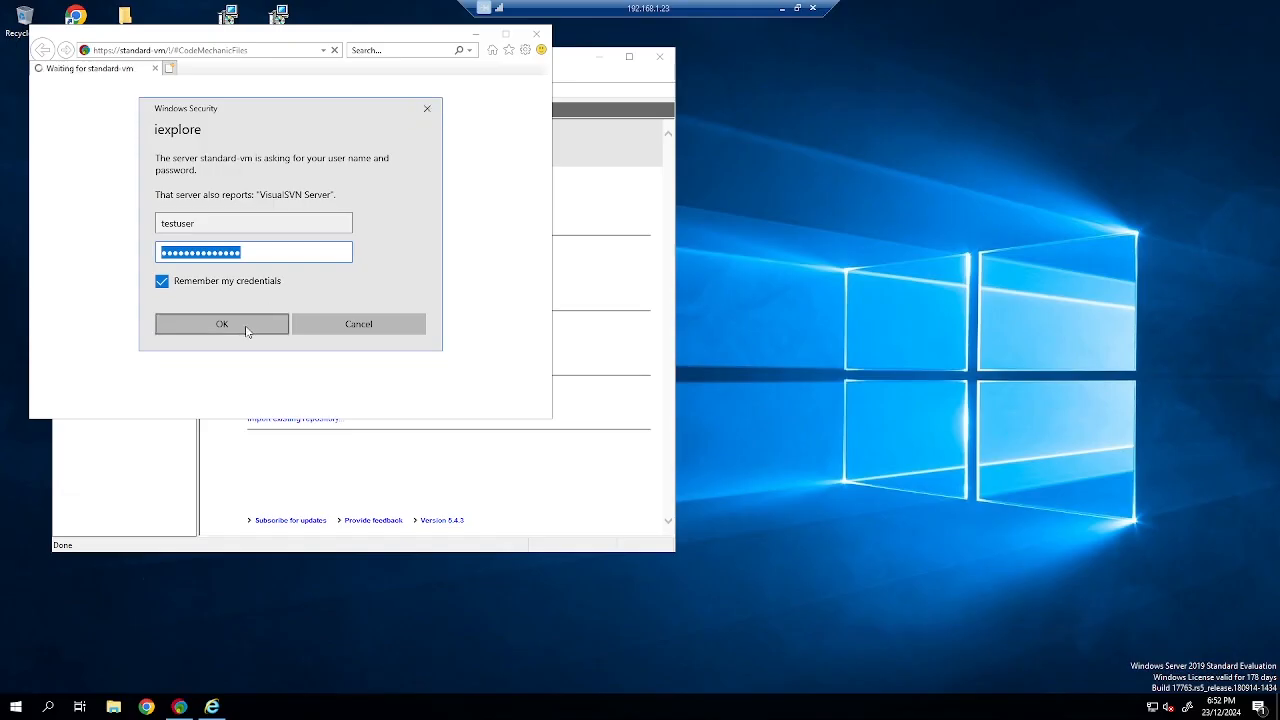
{"action": "left_click", "coordinate": [248, 331]}
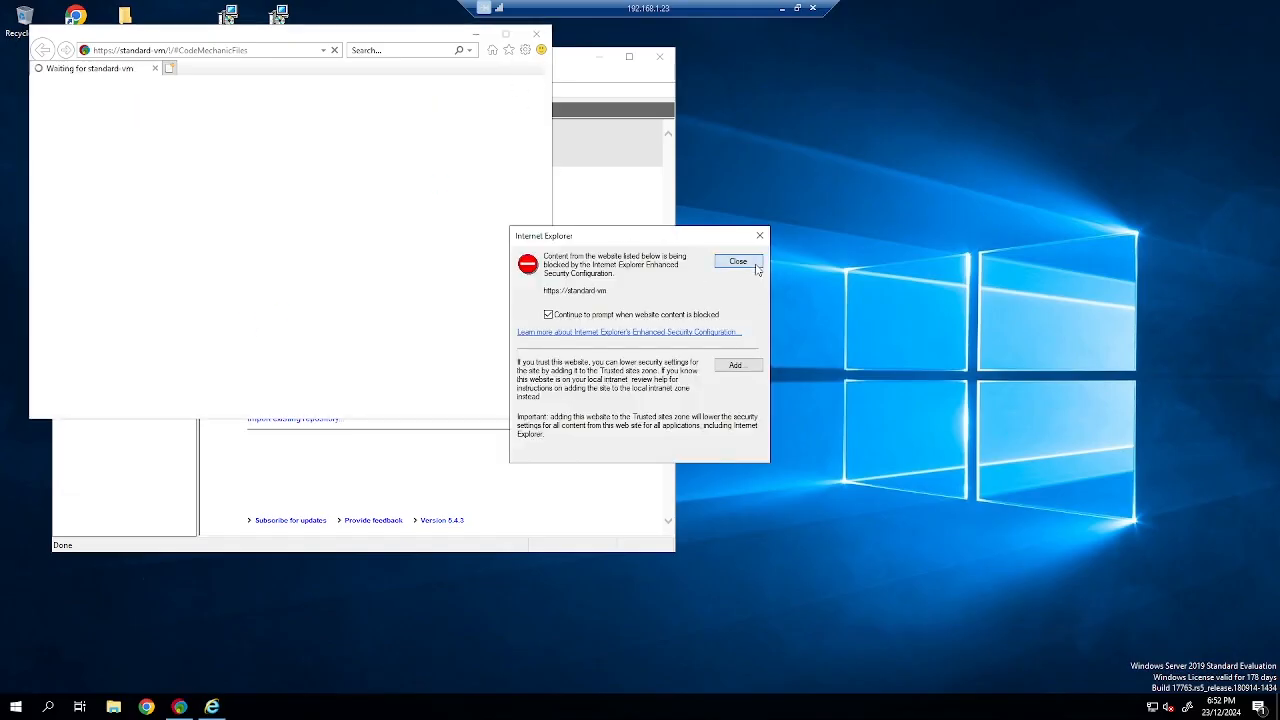
{"action": "left_click", "coordinate": [740, 260]}
{"action": "left_click_drag", "start_coordinate": [372, 48], "coordinate": [1014, 254]}
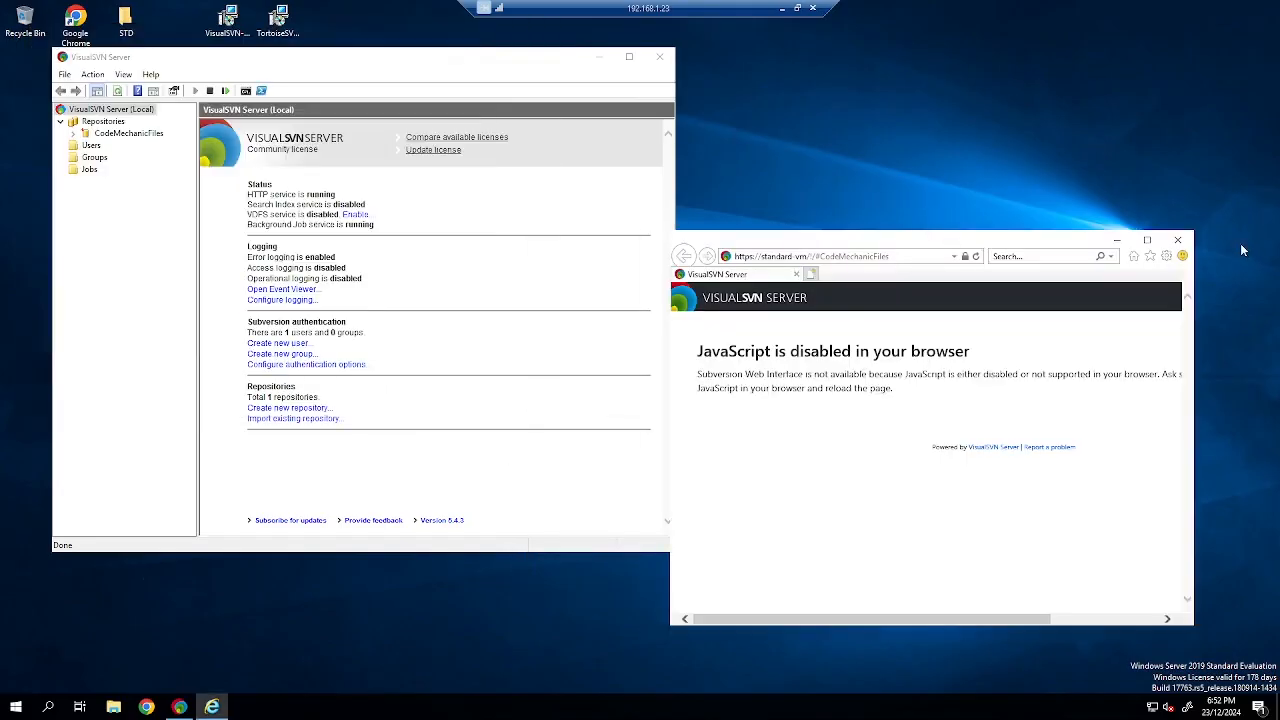
{"action": "left_click", "coordinate": [912, 260]}
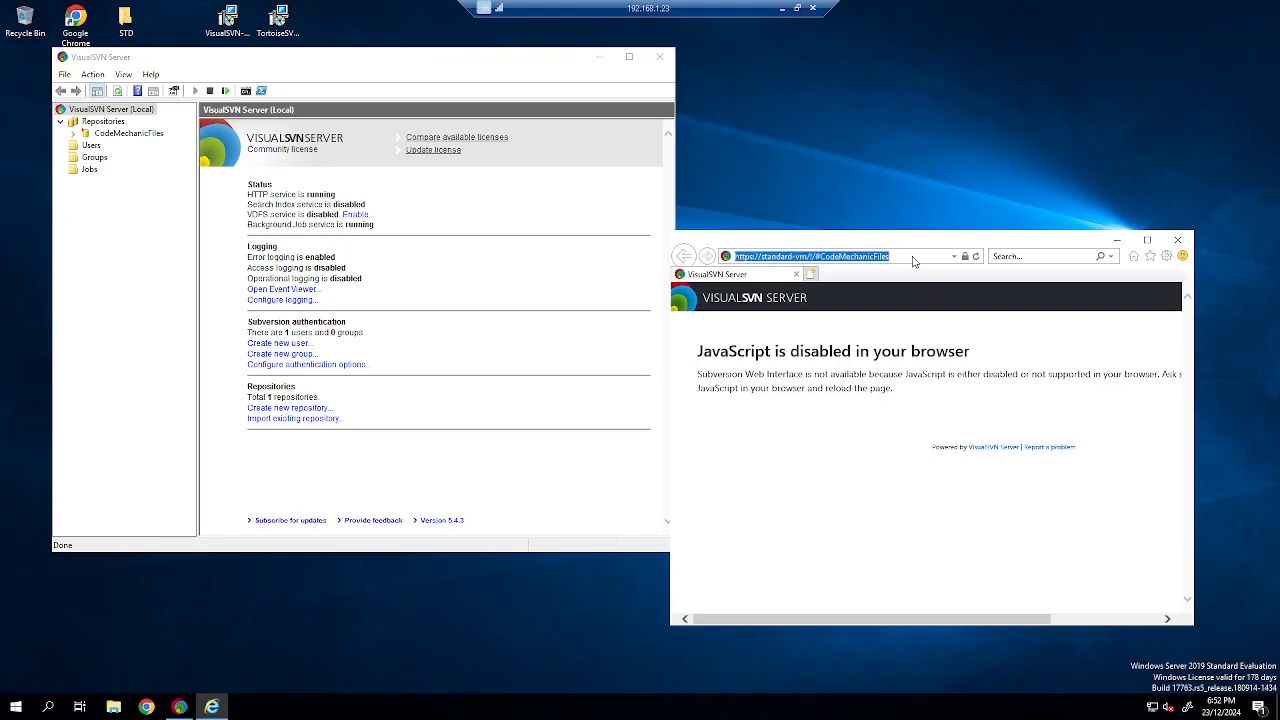
Open Microsoft Edge on the client VM, then return to the server session.
{"action": "left_click", "coordinate": [782, 8]}
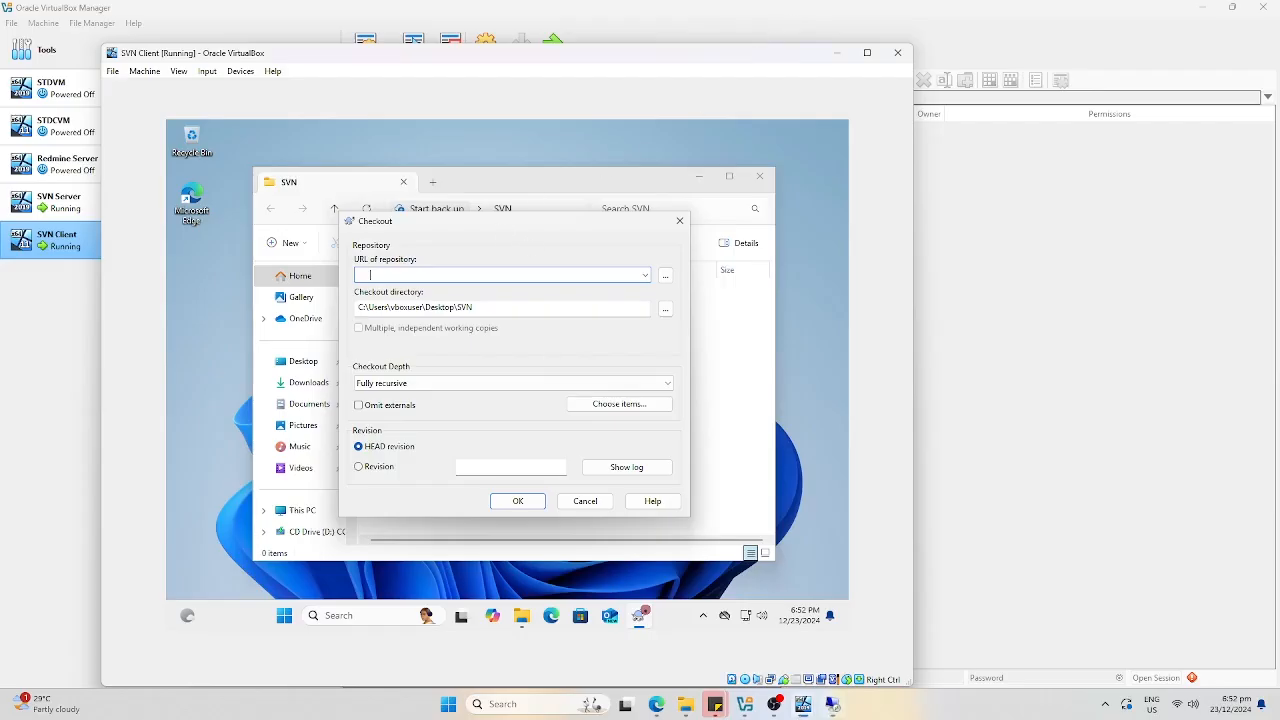
{"action": "left_click", "coordinate": [553, 615]}
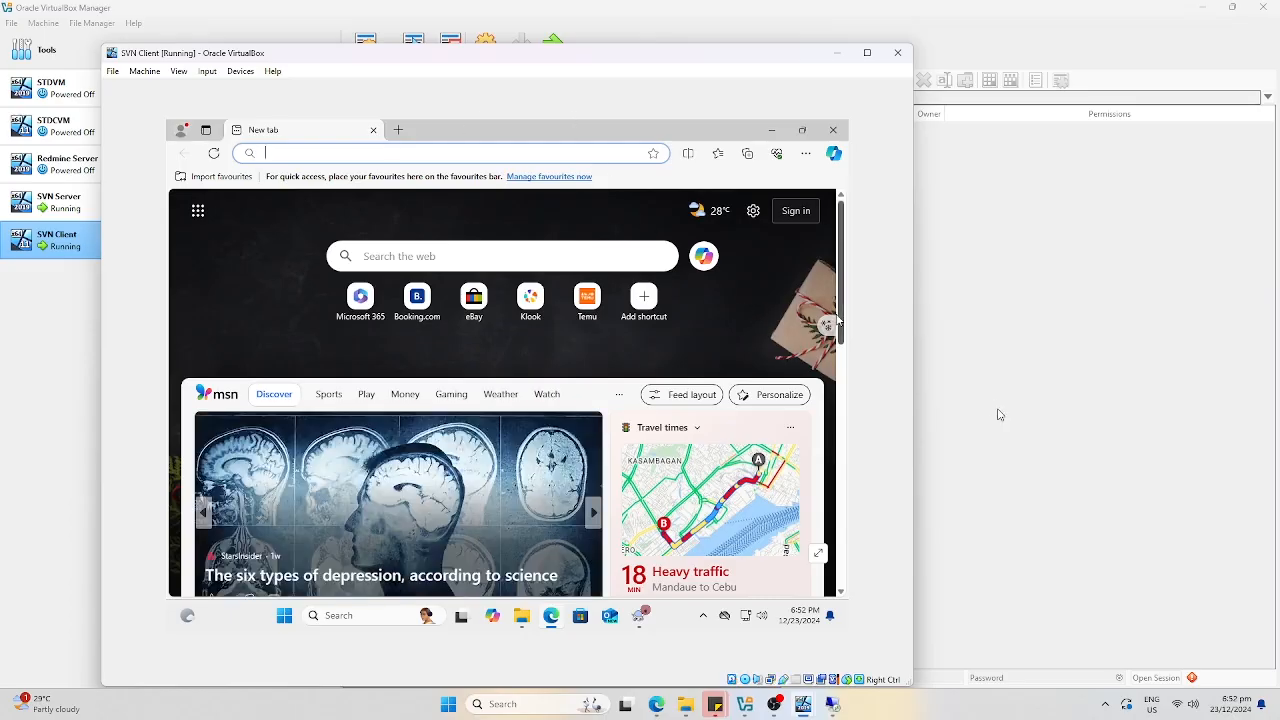
{"action": "left_click", "coordinate": [832, 705]}
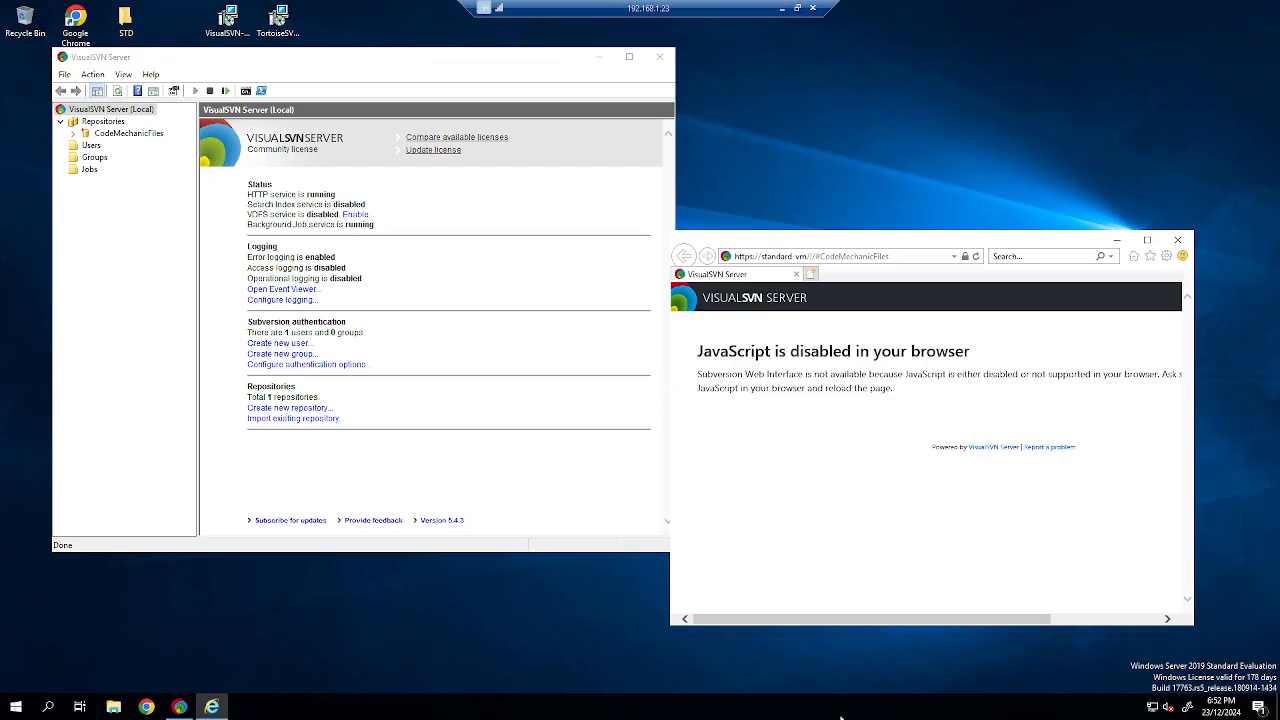
Copy the CodeMechanicFiles URL and paste it into a new Chrome window.
{"action": "left_click", "coordinate": [1191, 243]}
{"action": "left_click_drag", "start_coordinate": [432, 59], "coordinate": [823, 129]}
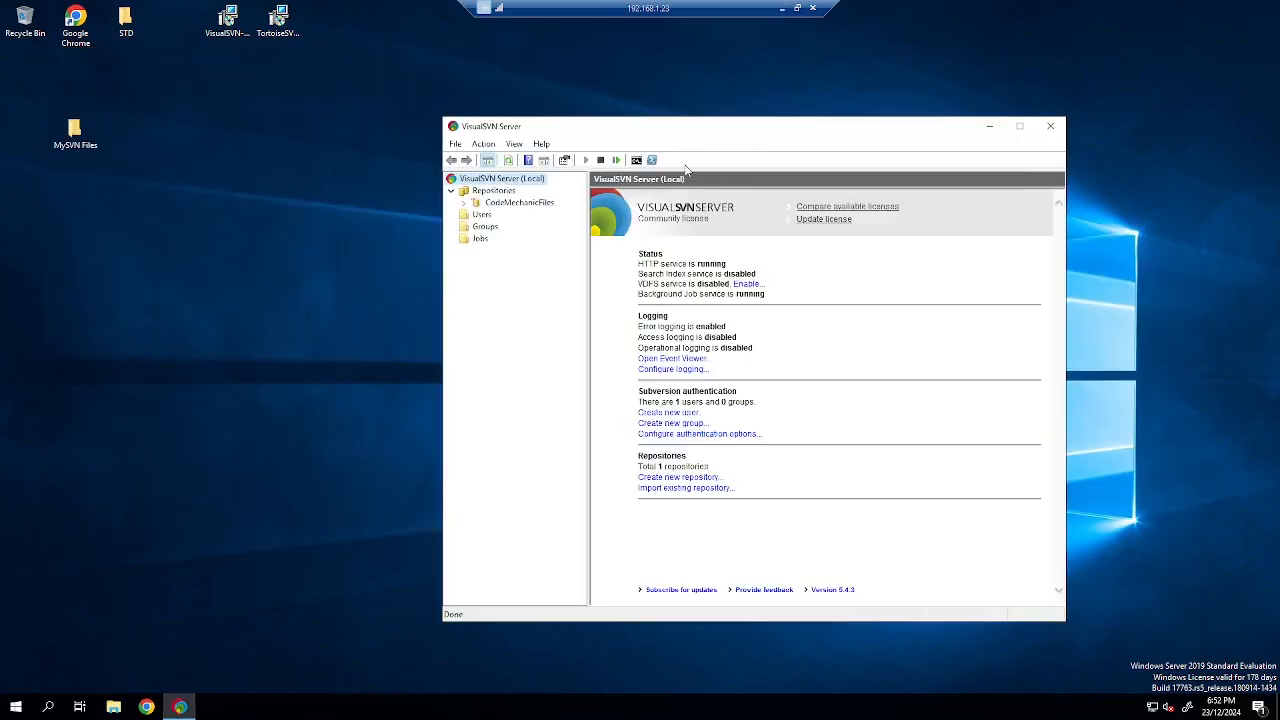
{"action": "right_click", "coordinate": [540, 204]}
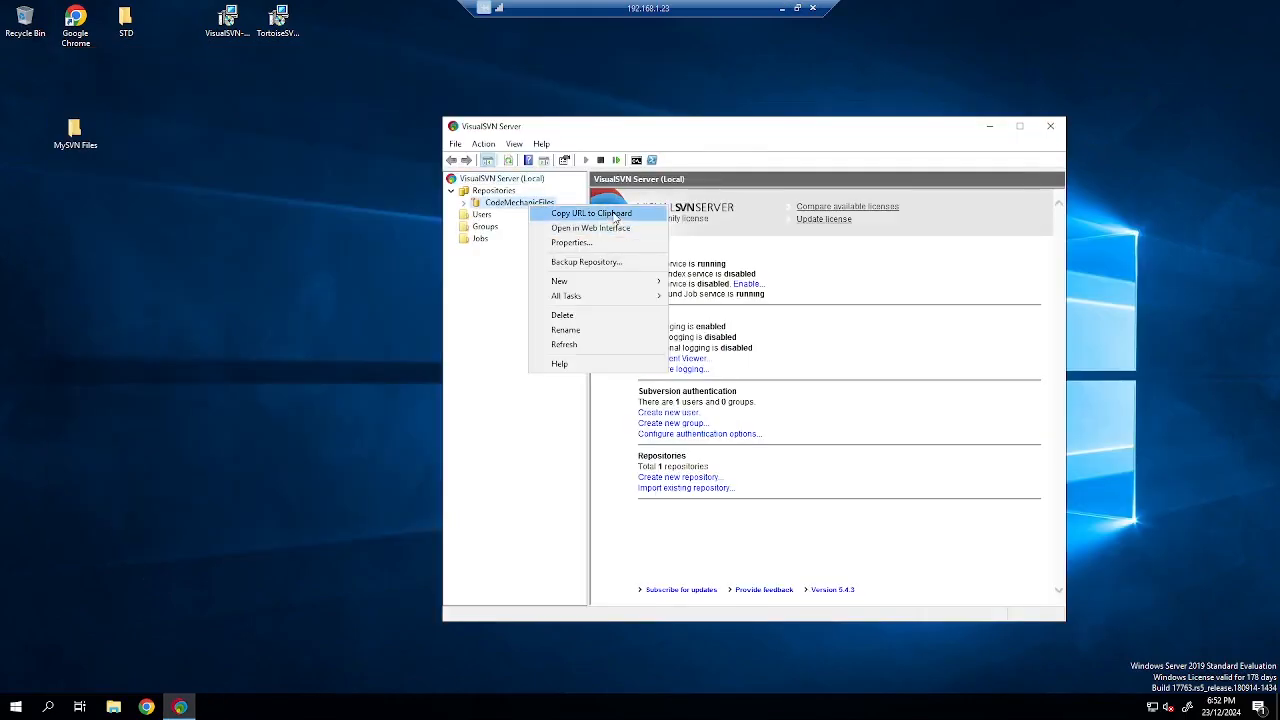
{"action": "left_click", "coordinate": [142, 608]}
{"action": "left_click", "coordinate": [146, 706]}
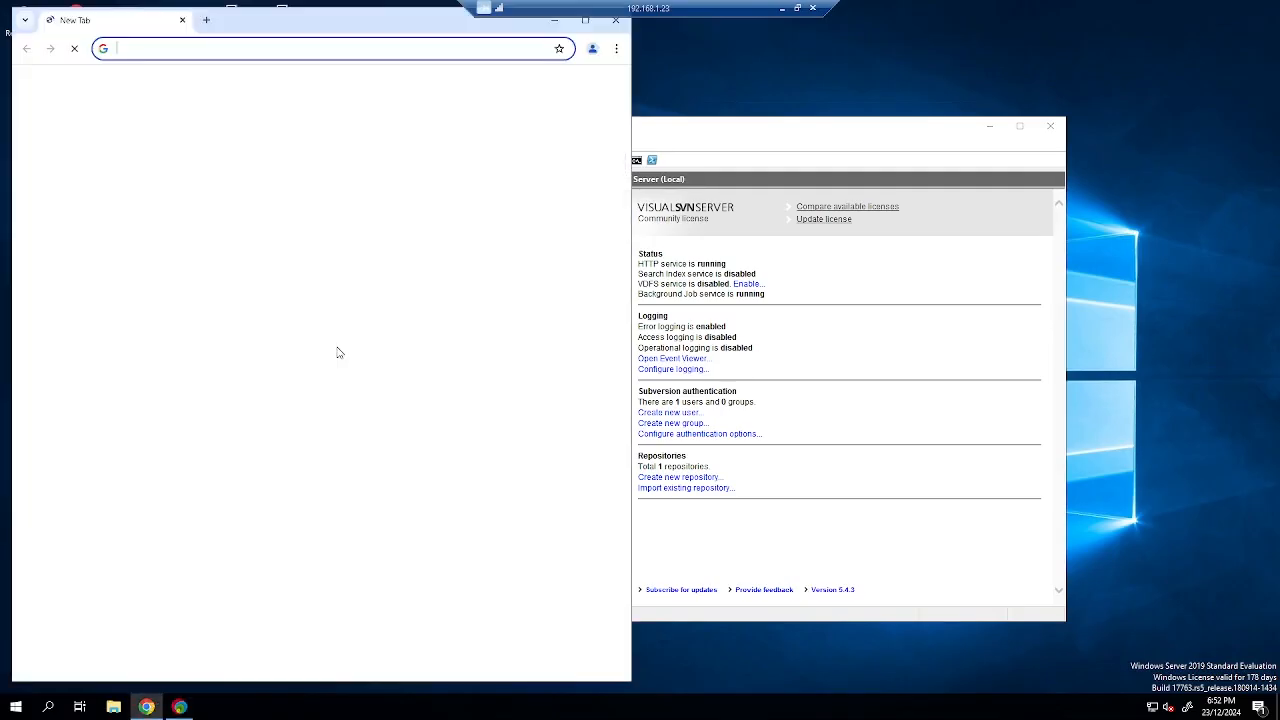
{"action": "type", "text": "https://Standard-VM/svn/CodeMechanicFiles/"}
{"action": "left_click_drag", "start_coordinate": [312, 32], "coordinate": [724, 187]}
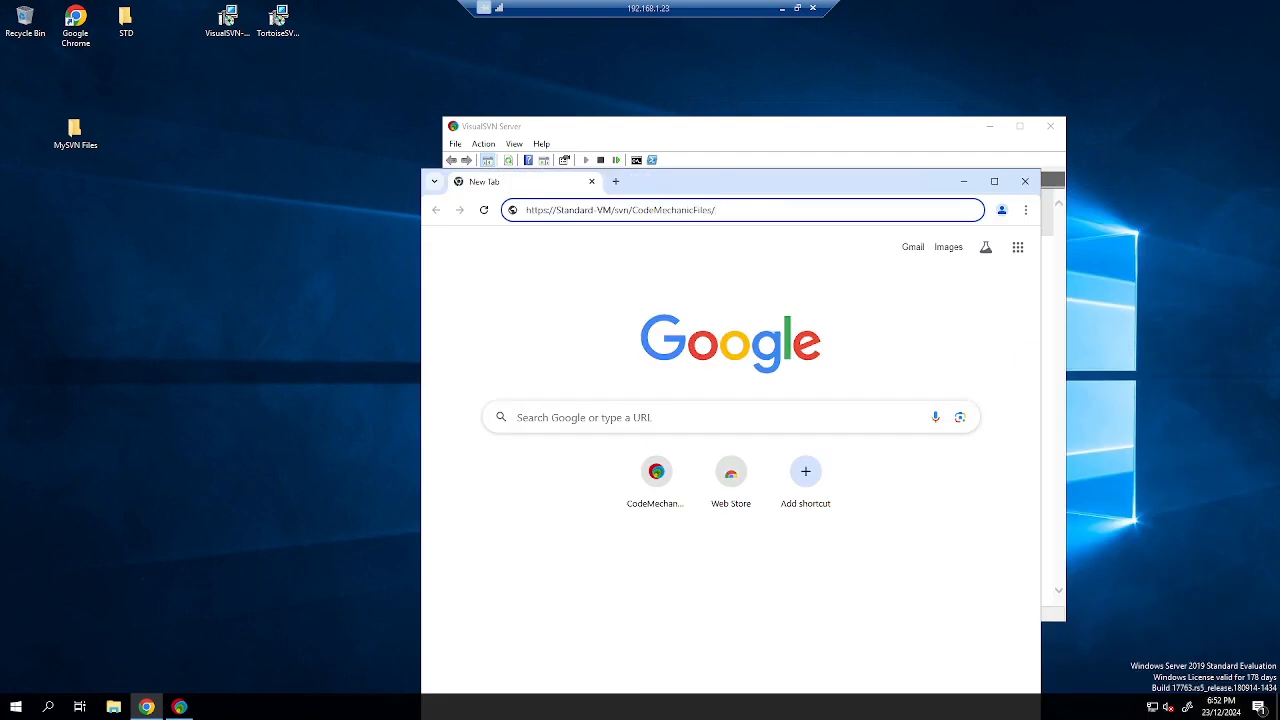
{"action": "key", "text": "super"}
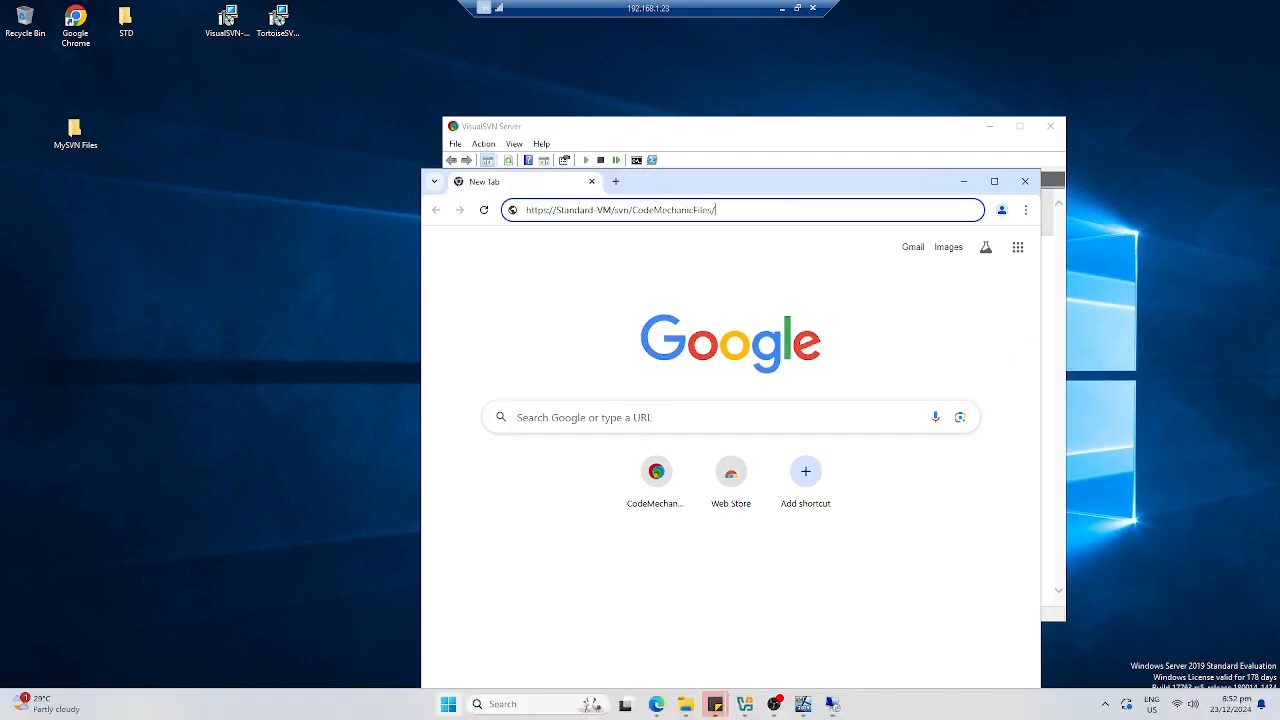
{"action": "key", "text": "super"}
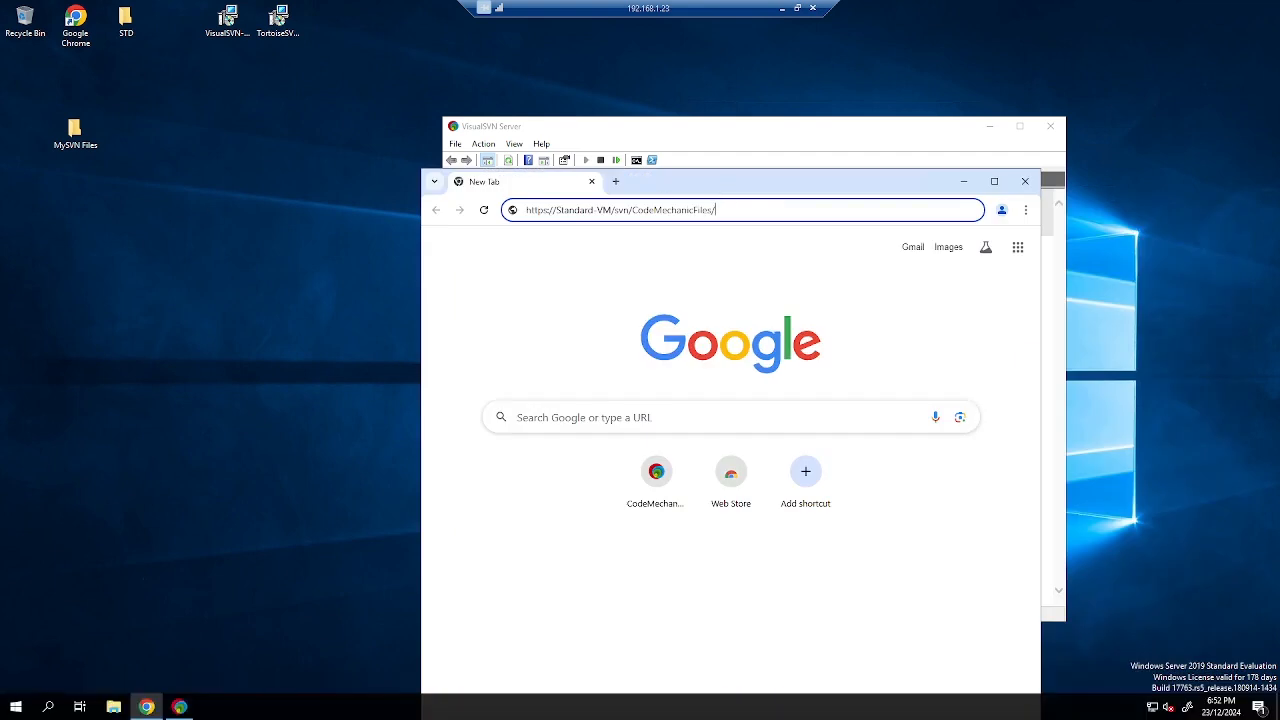
{"action": "left_click", "coordinate": [782, 8]}
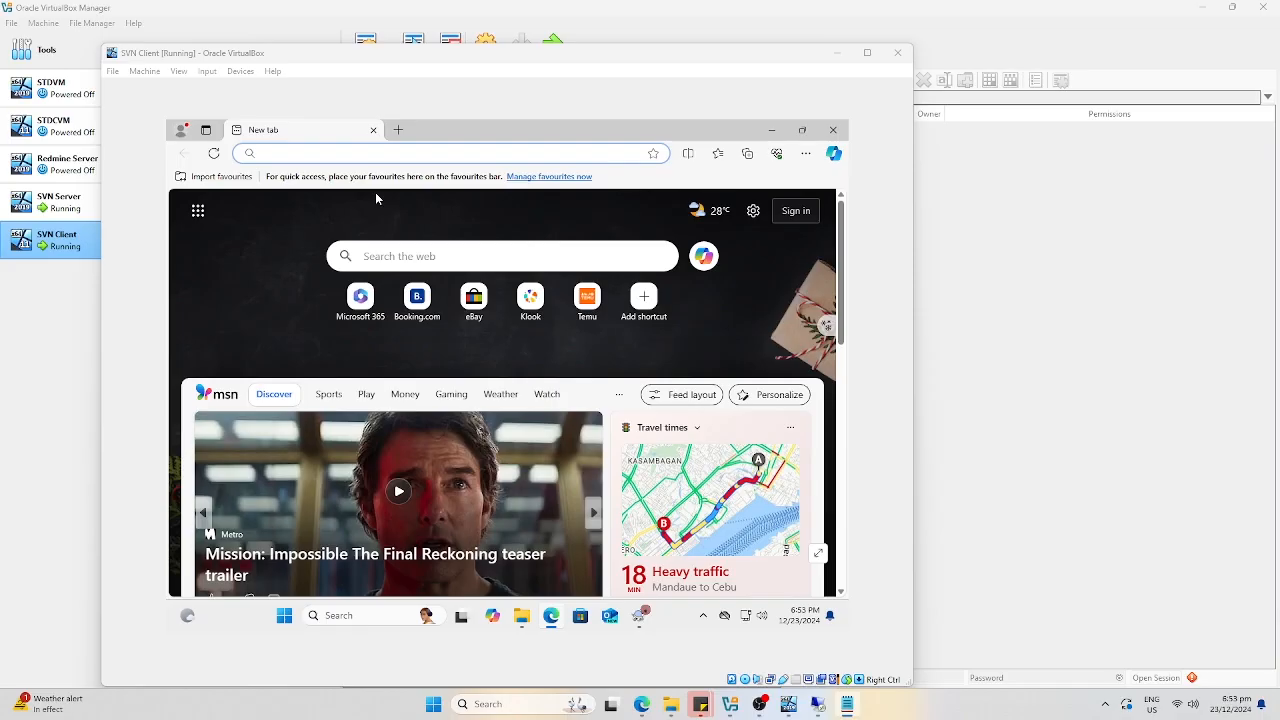
{"action": "left_click", "coordinate": [440, 157]}
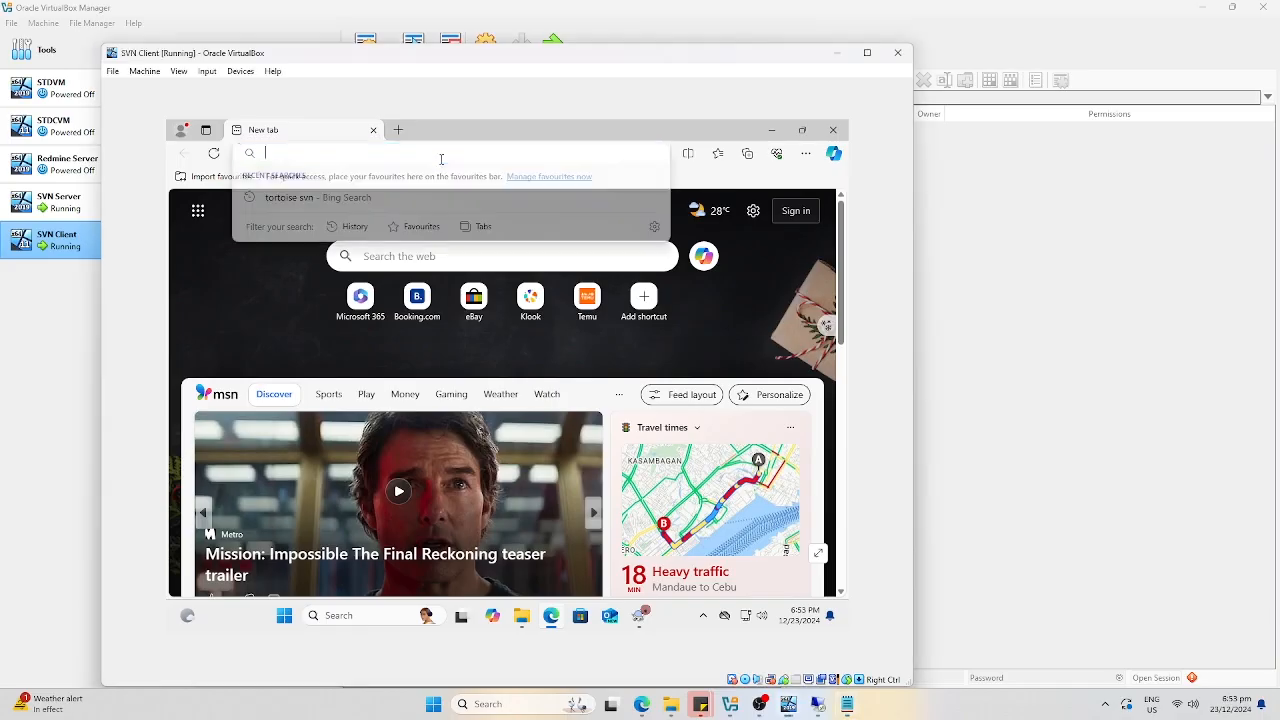
{"action": "type", "text": "httsp"}
{"action": "key", "text": "BackSpace"}
{"action": "key", "text": "BackSpace"}
{"action": "type", "text": "ps://"}
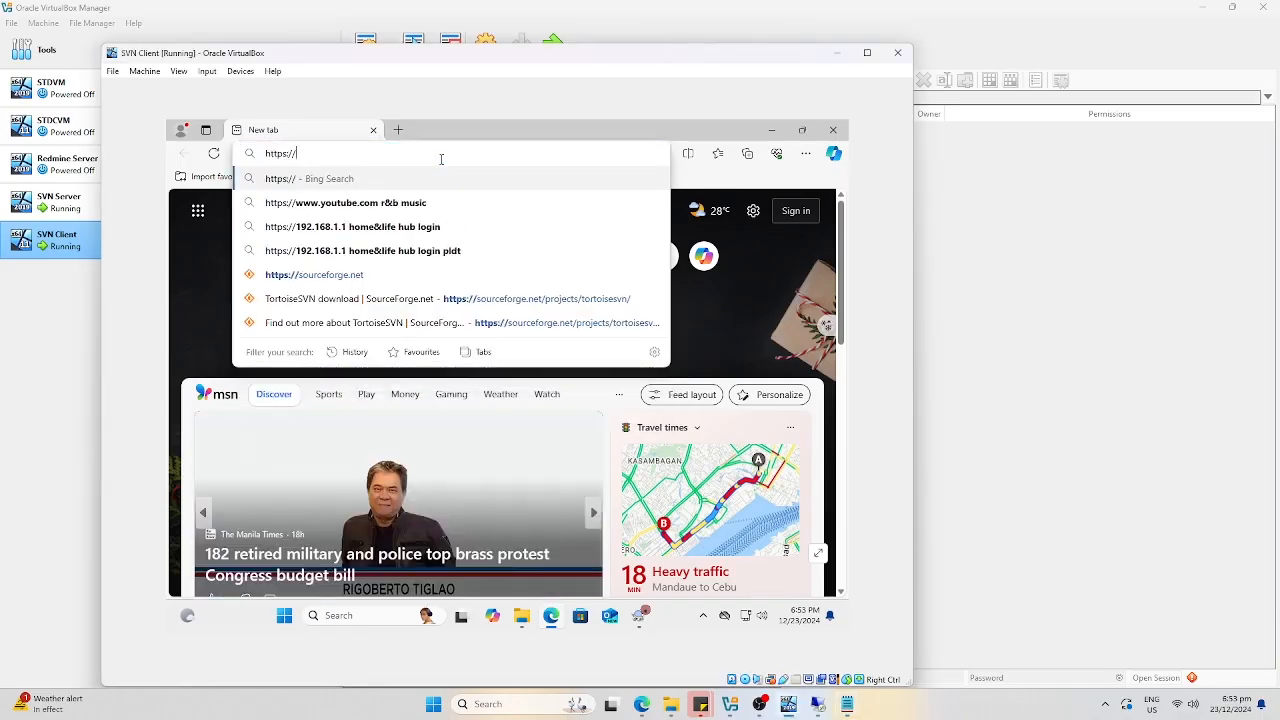
{"action": "type", "text": "Standard-VM/"}
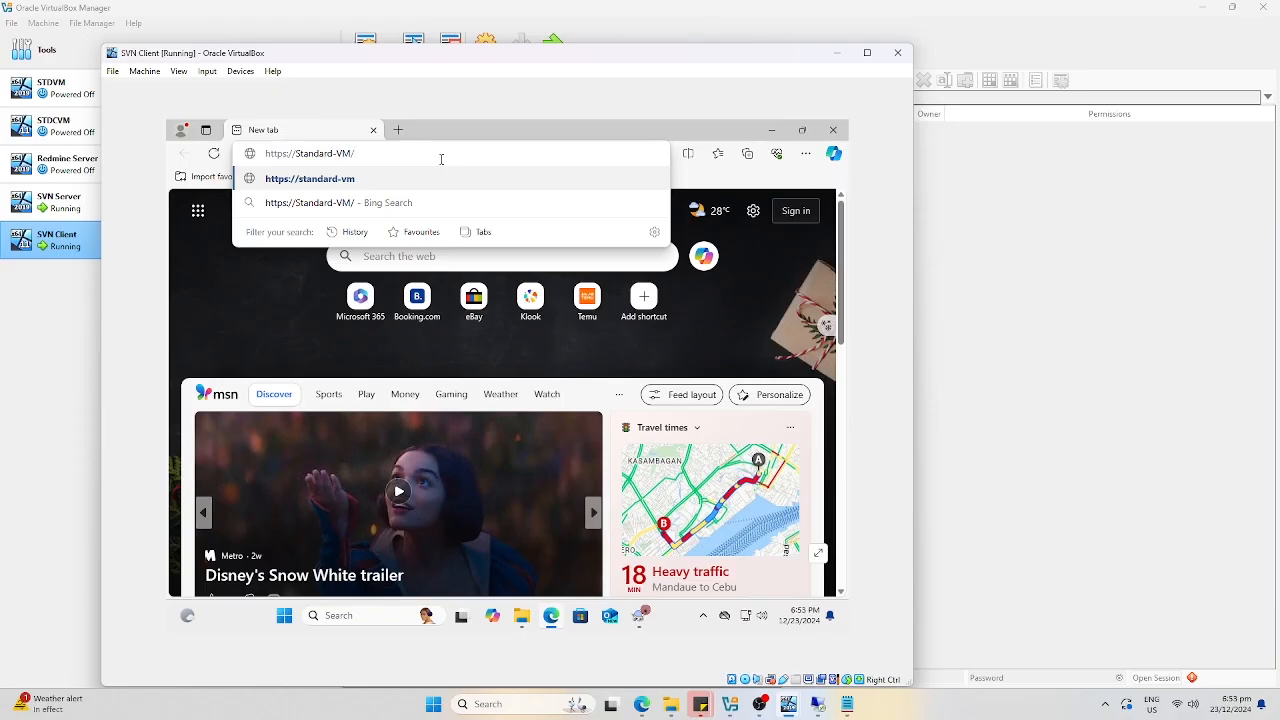
{"action": "type", "text": "svn/CodeMech"}
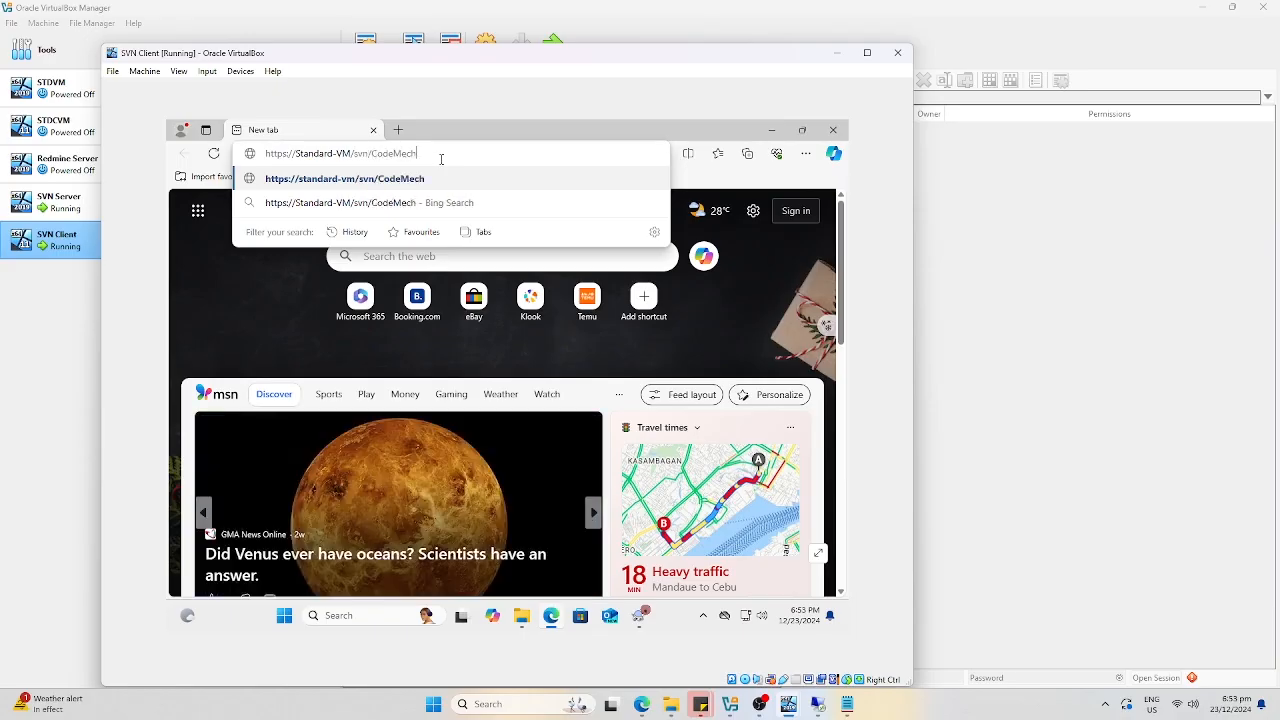
{"action": "type", "text": "anicFiles/htt"}
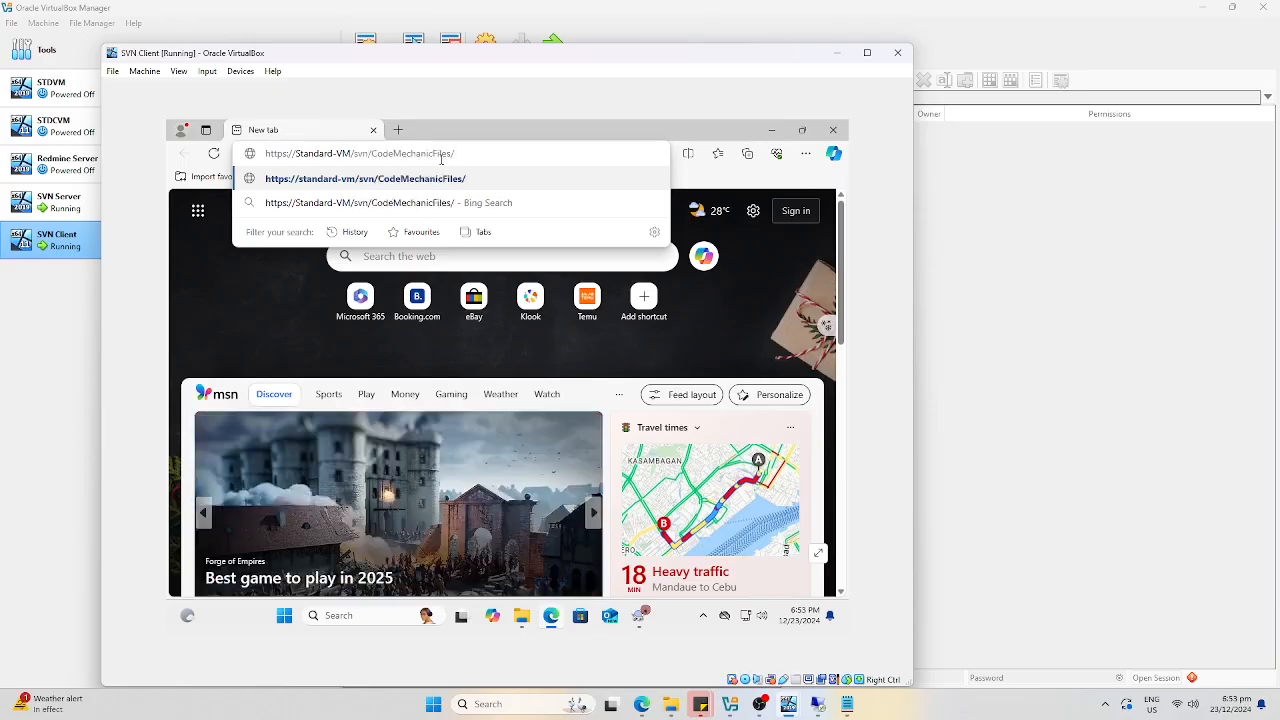
{"action": "key", "text": "Return"}
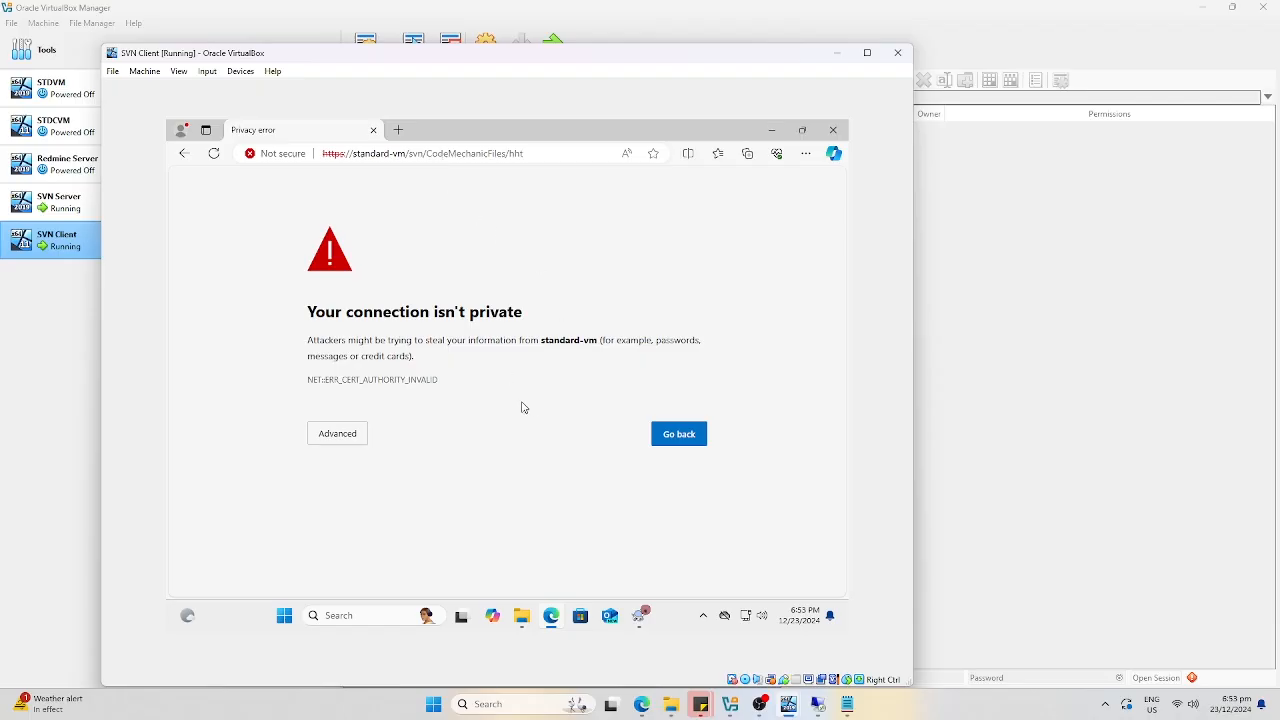
Bypass the certificate warning and sign in, landing on a 404 Not Found page.
{"action": "left_click", "coordinate": [348, 432]}
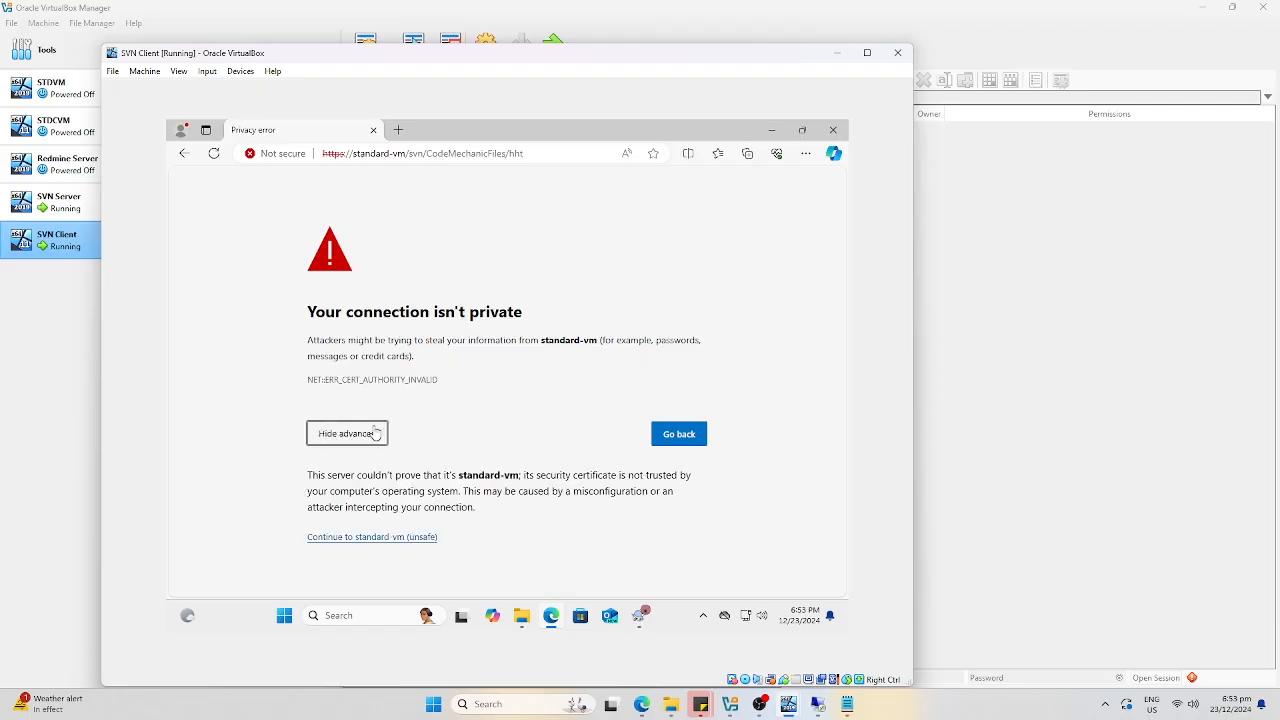
{"action": "left_click", "coordinate": [416, 538]}
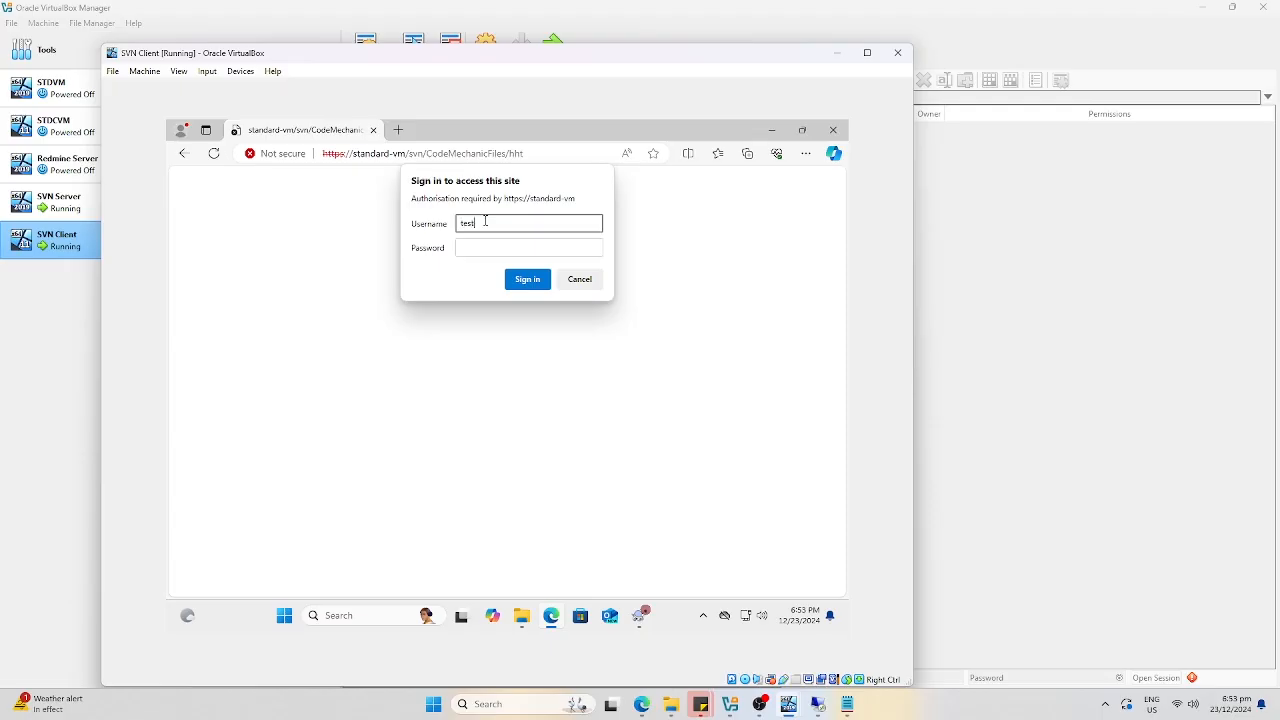
{"action": "key", "text": "Tab"}
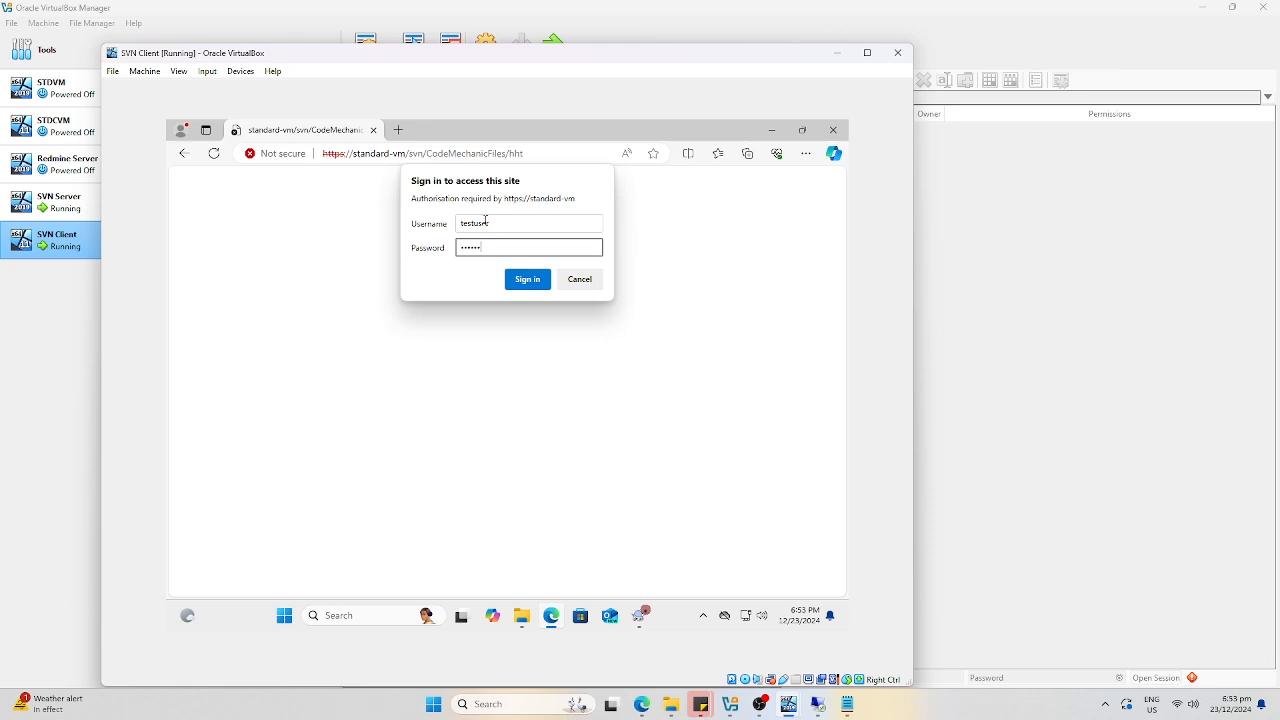
{"action": "left_click", "coordinate": [524, 279]}
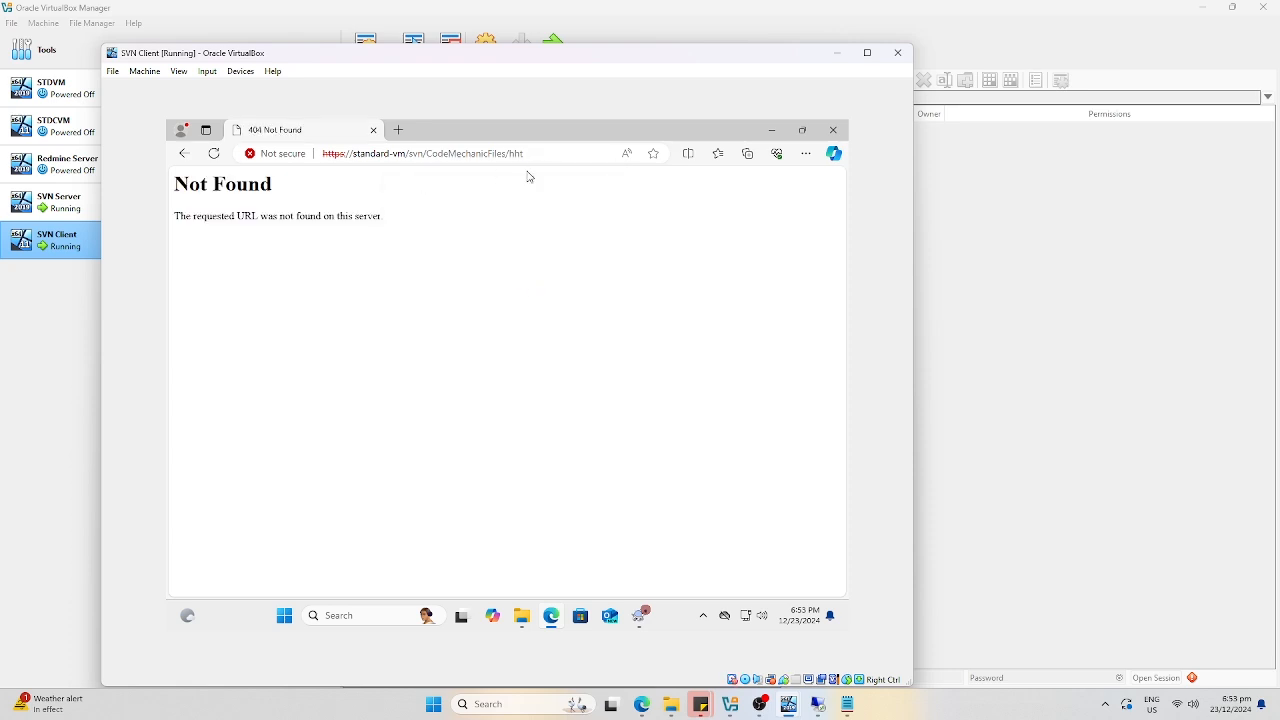
{"action": "left_click", "coordinate": [820, 706]}
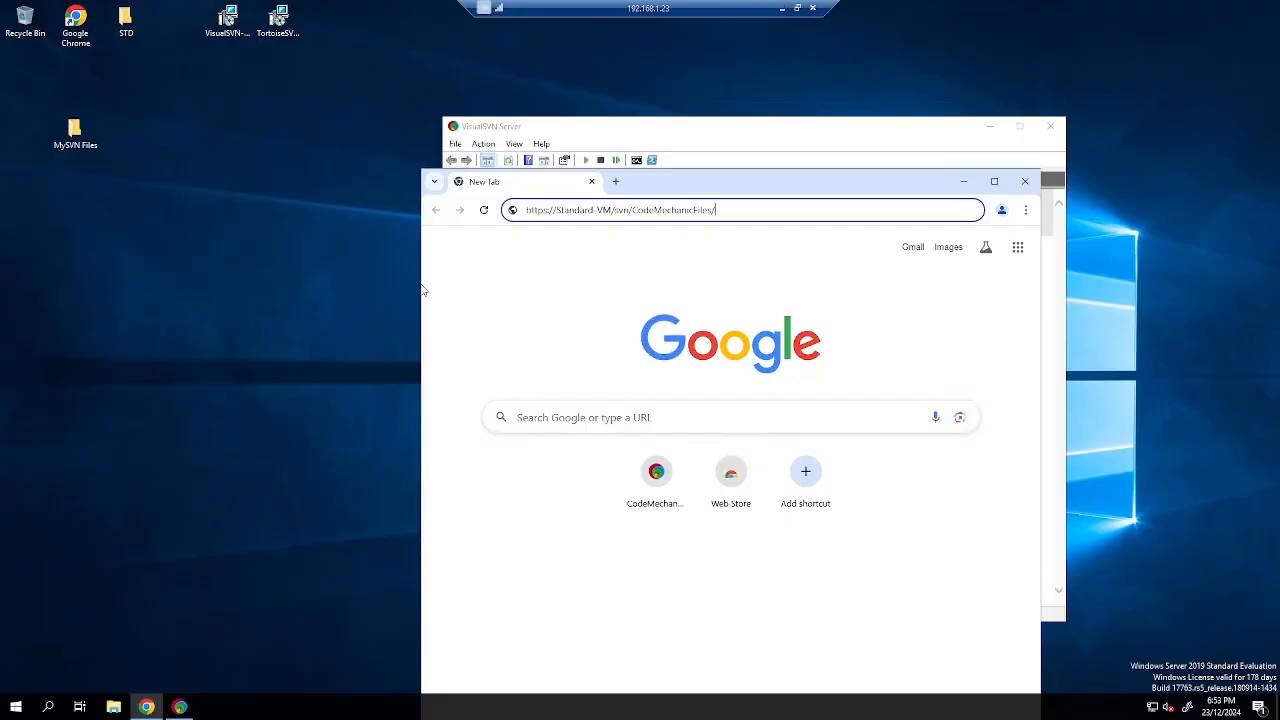
Uncheck Use secure connection (HTTPS) in the server's Network properties.
{"action": "left_click", "coordinate": [179, 706]}
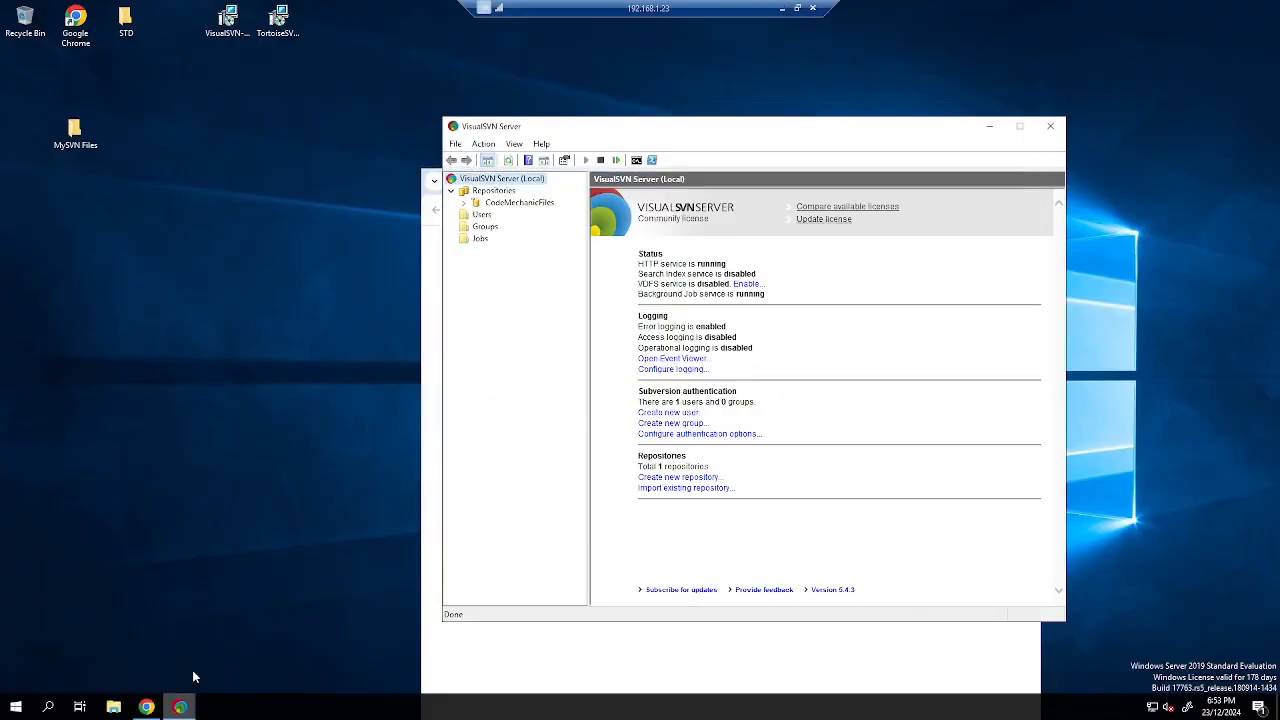
{"action": "right_click", "coordinate": [503, 181]}
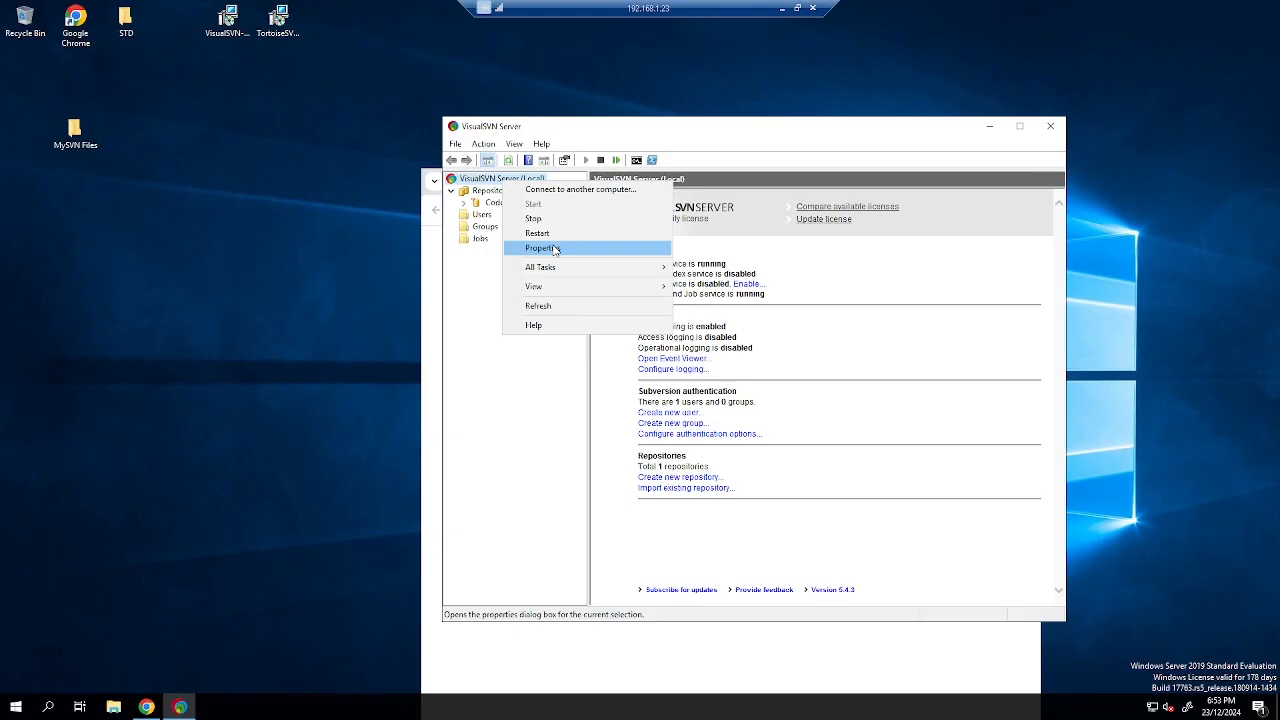
{"action": "left_click", "coordinate": [554, 248]}
{"action": "left_click", "coordinate": [590, 254]}
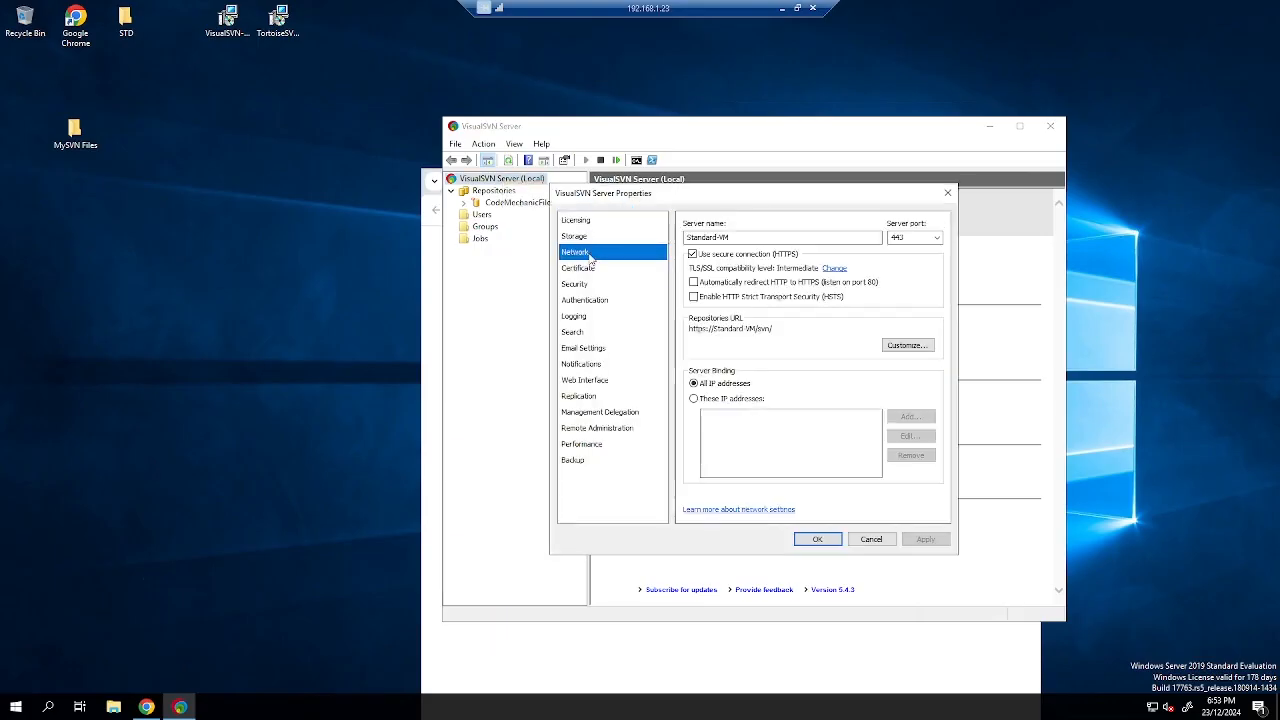
{"action": "left_click", "coordinate": [589, 238]}
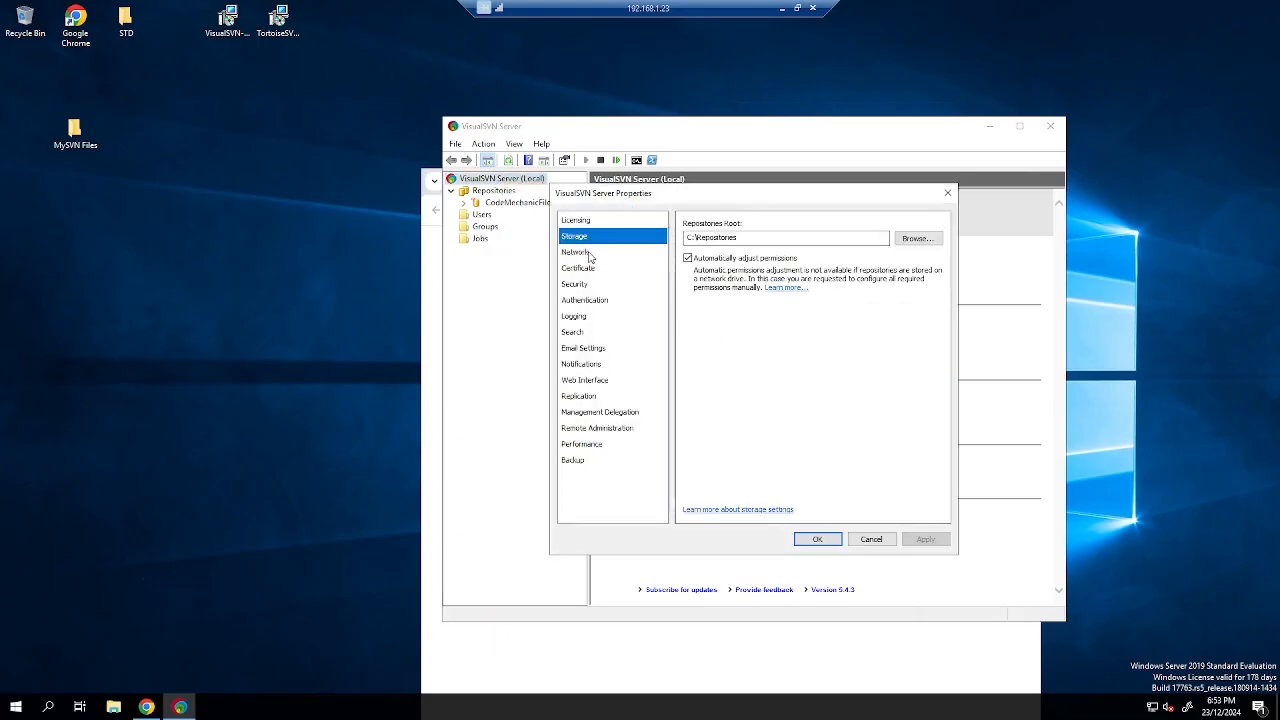
{"action": "left_click", "coordinate": [590, 254]}
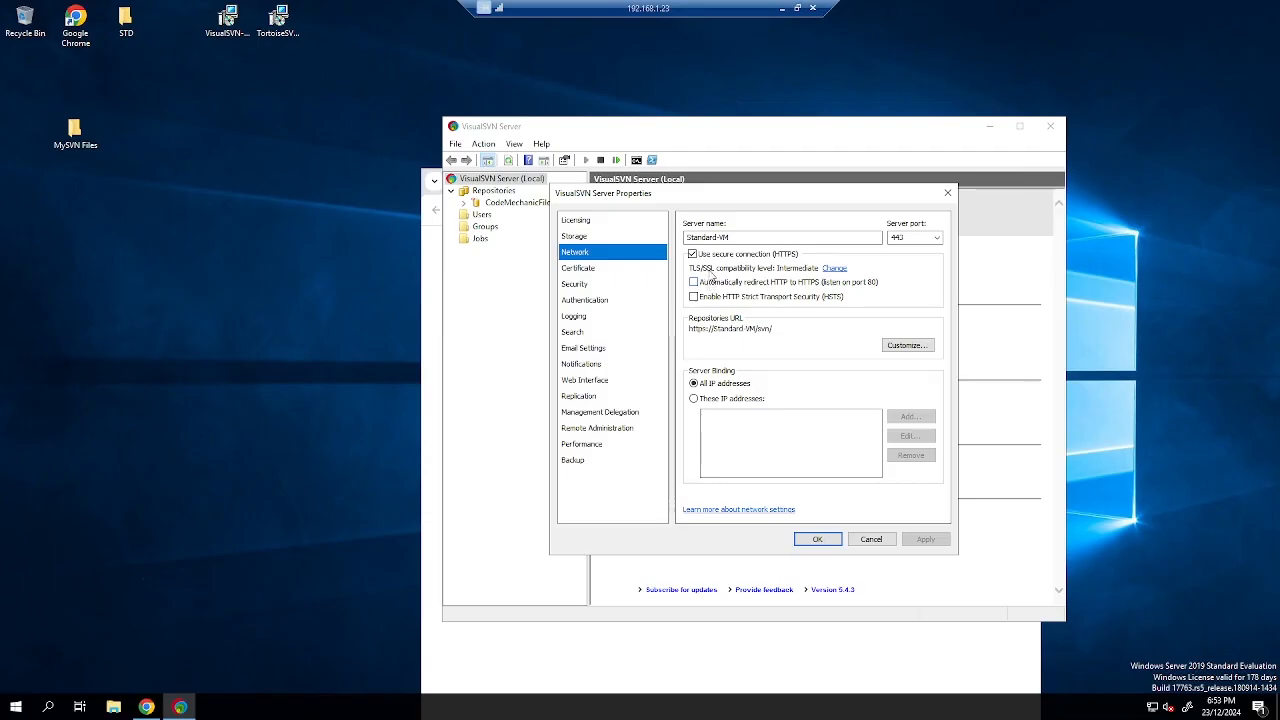
{"action": "left_click", "coordinate": [712, 256]}
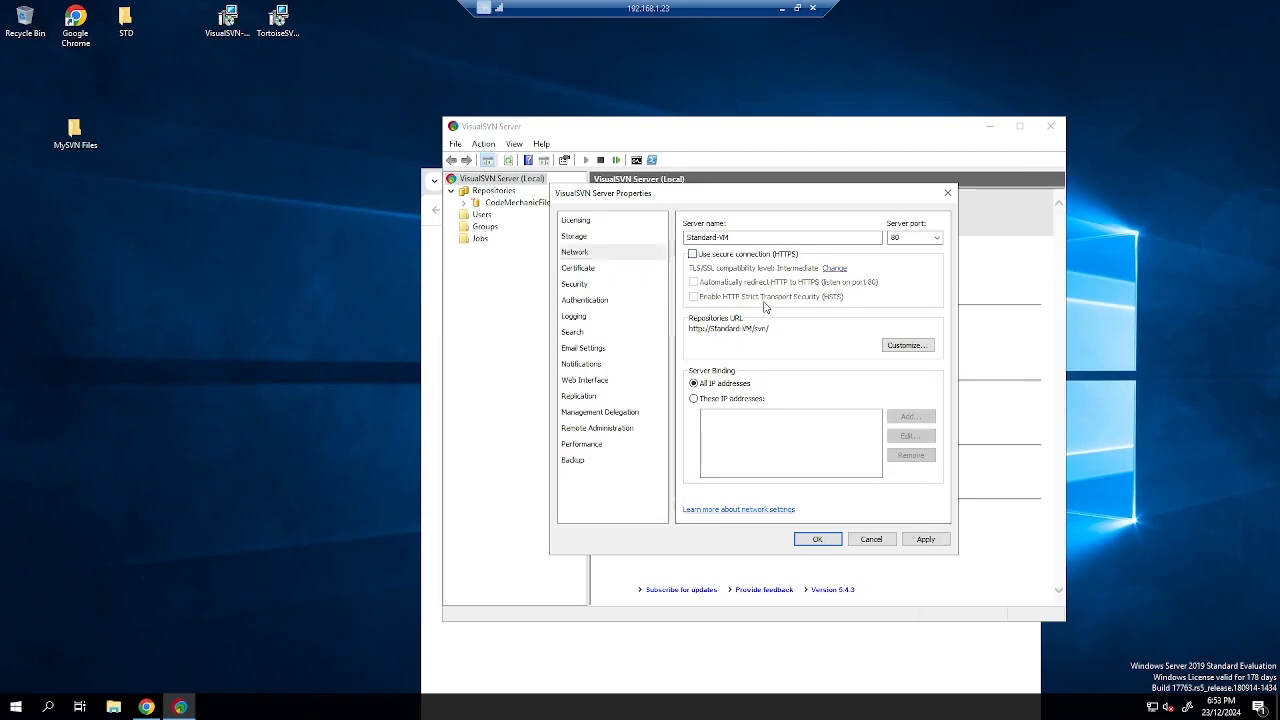
{"action": "left_click", "coordinate": [817, 539]}
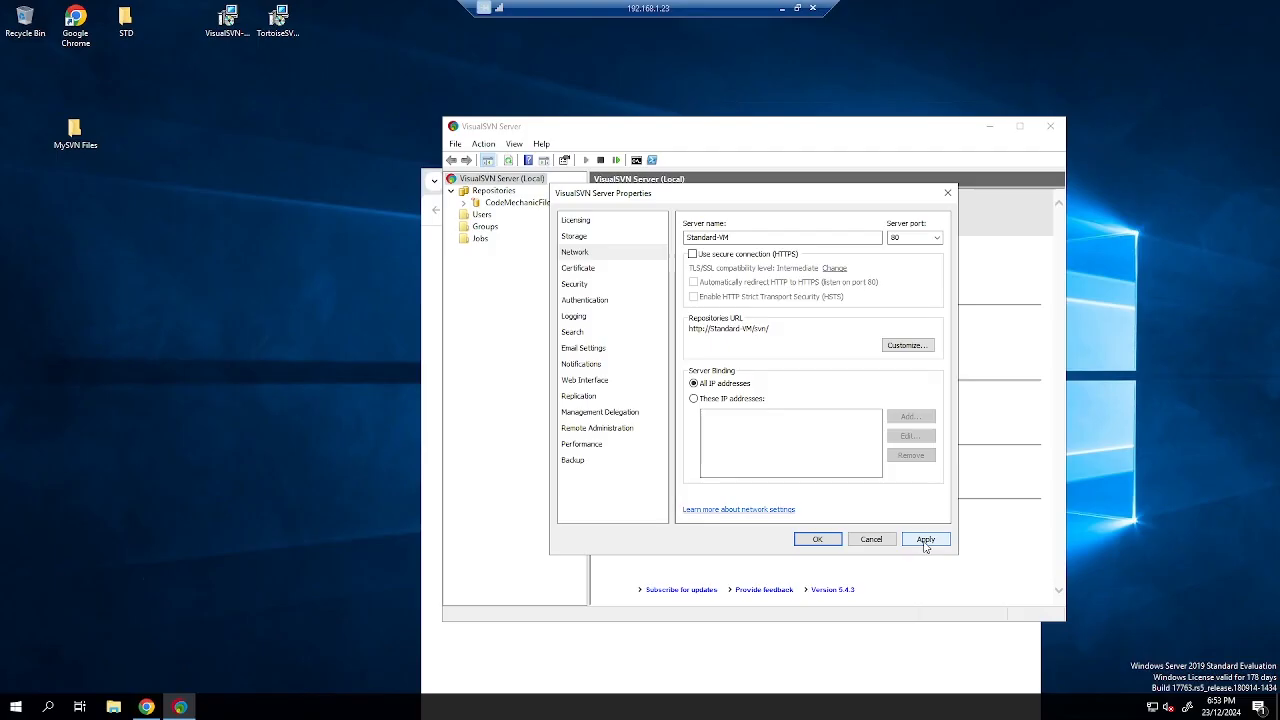
Restart the VisualSVN Server services.
{"action": "right_click", "coordinate": [540, 181]}
{"action": "left_click", "coordinate": [598, 234]}
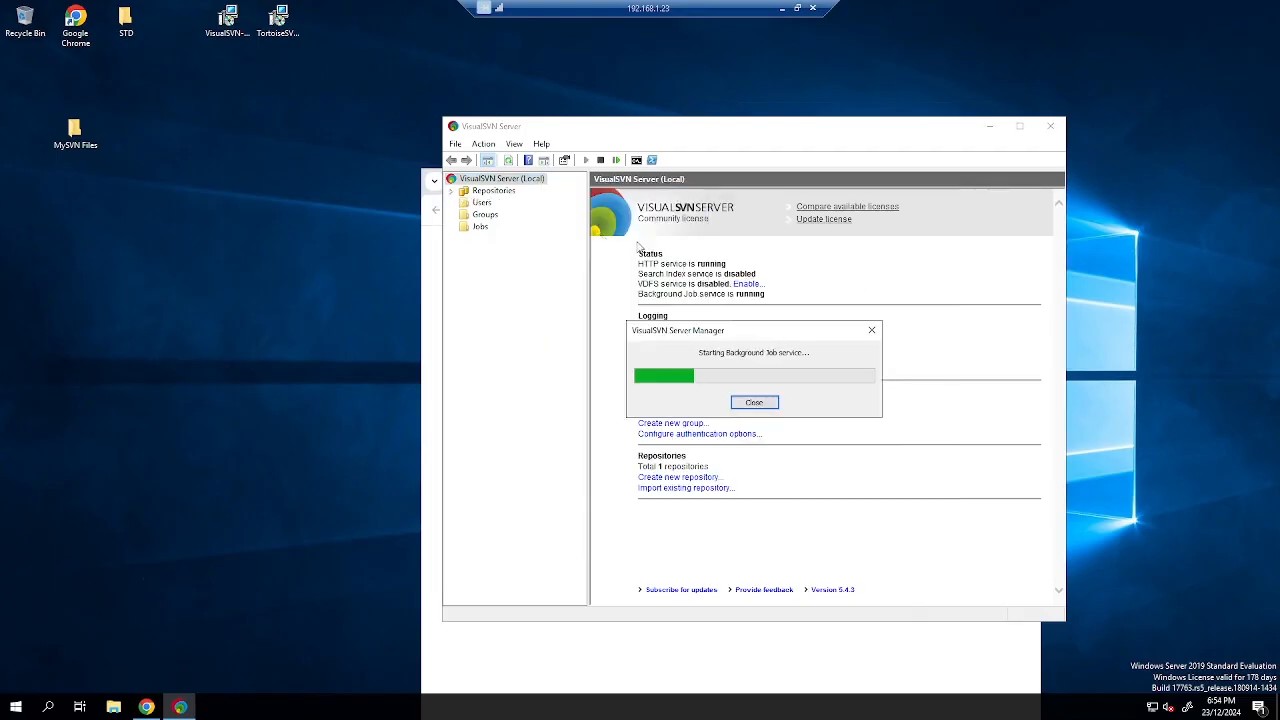
{"action": "left_click", "coordinate": [782, 8]}
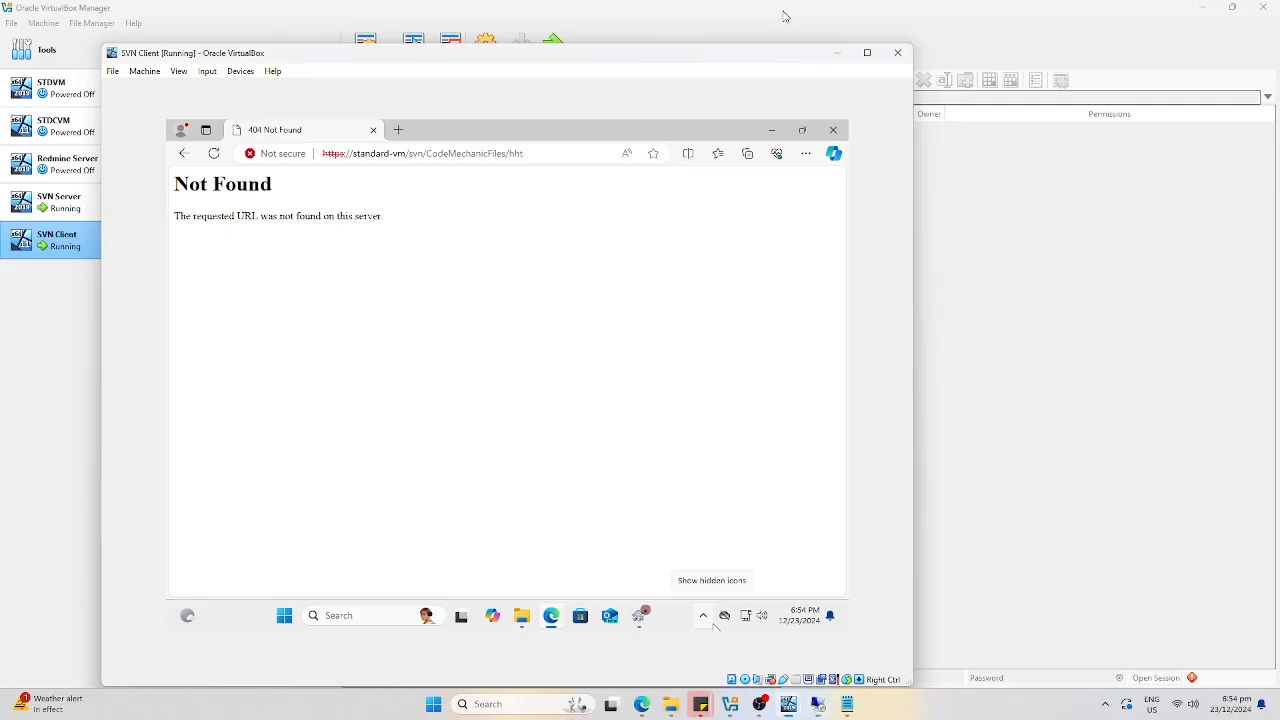
Copy the CodeMechanicFiles repository URL in VisualSVN Server Manager.
{"action": "key", "text": "alt+Tab"}
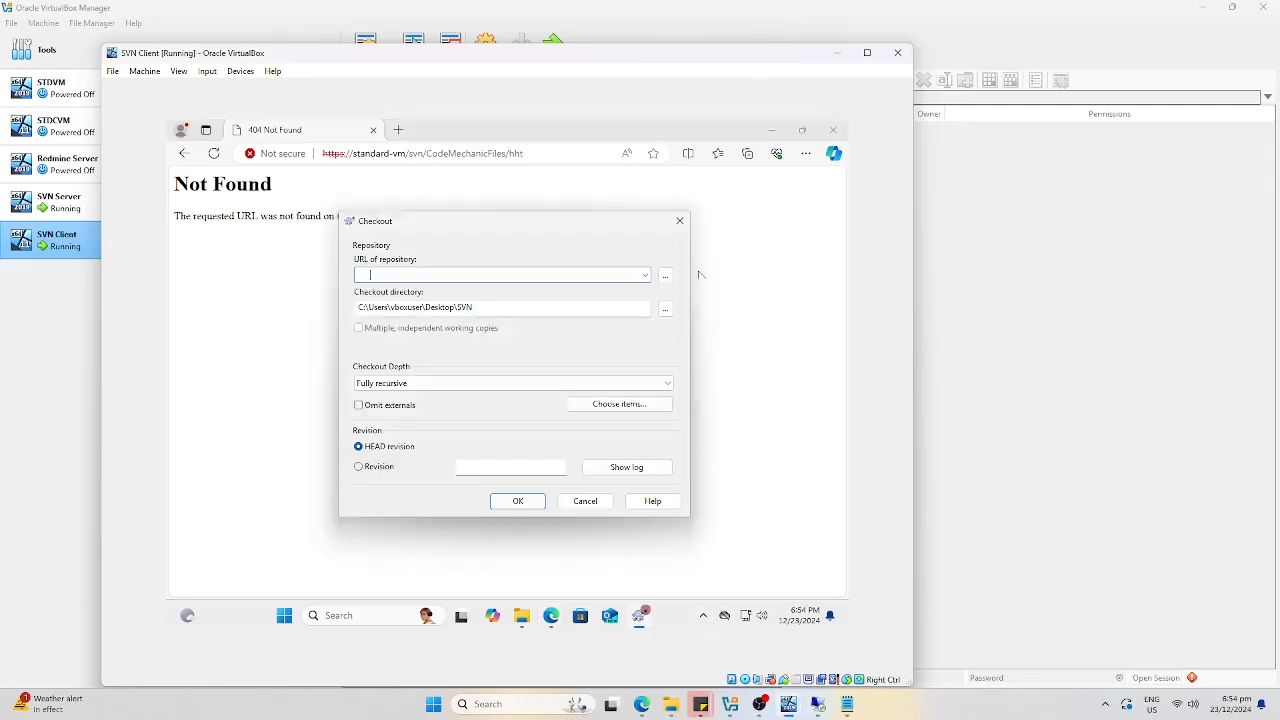
{"action": "left_click", "coordinate": [706, 471]}
{"action": "left_click", "coordinate": [818, 706]}
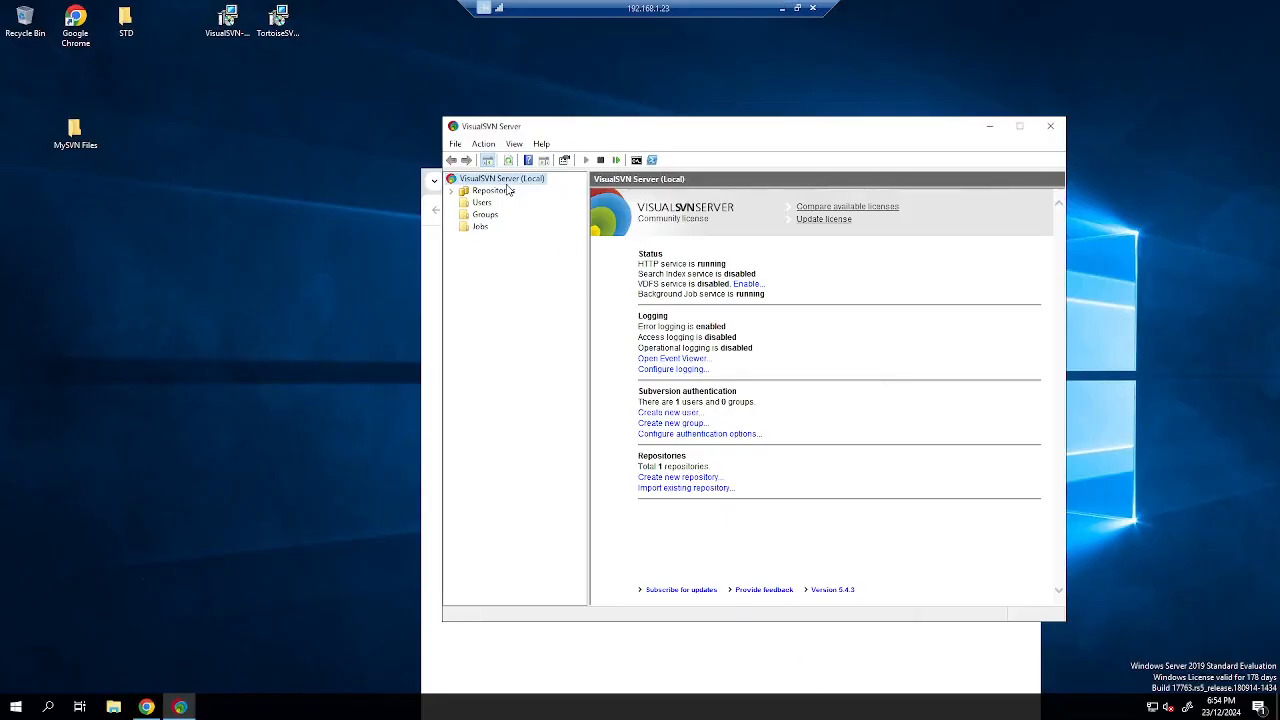
{"action": "left_click", "coordinate": [453, 191]}
{"action": "right_click", "coordinate": [489, 205]}
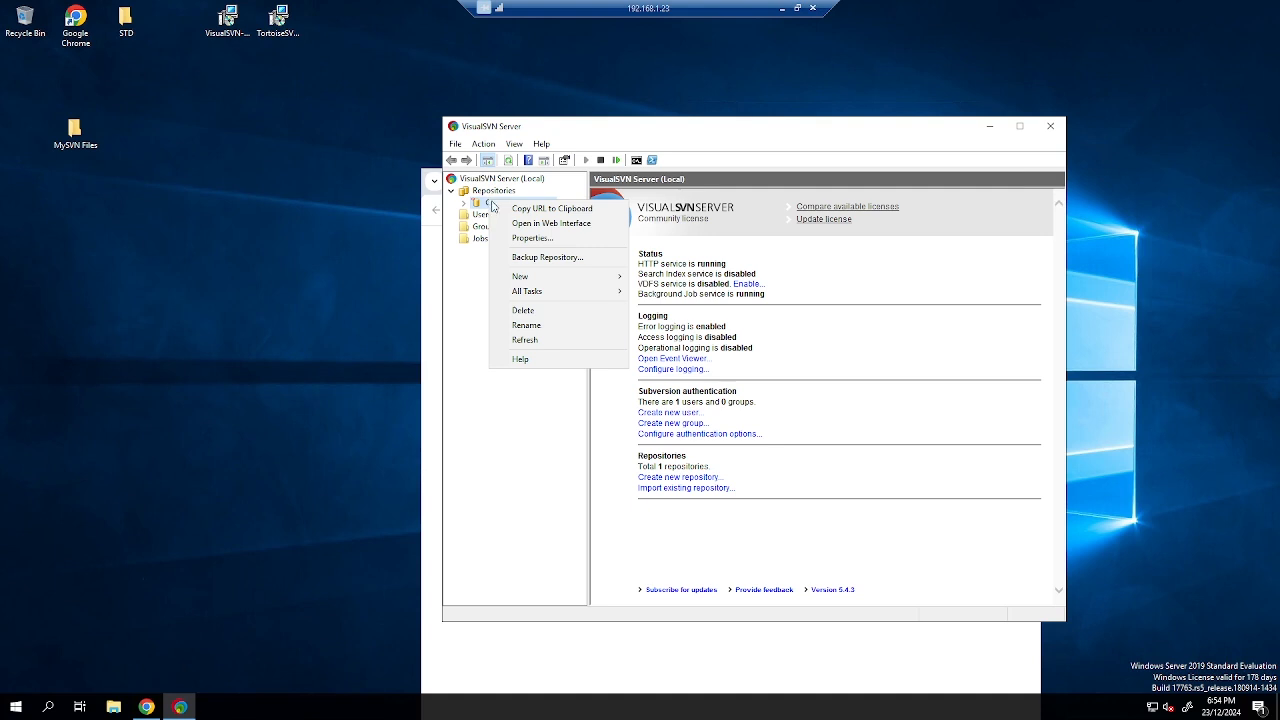
{"action": "left_click", "coordinate": [566, 210]}
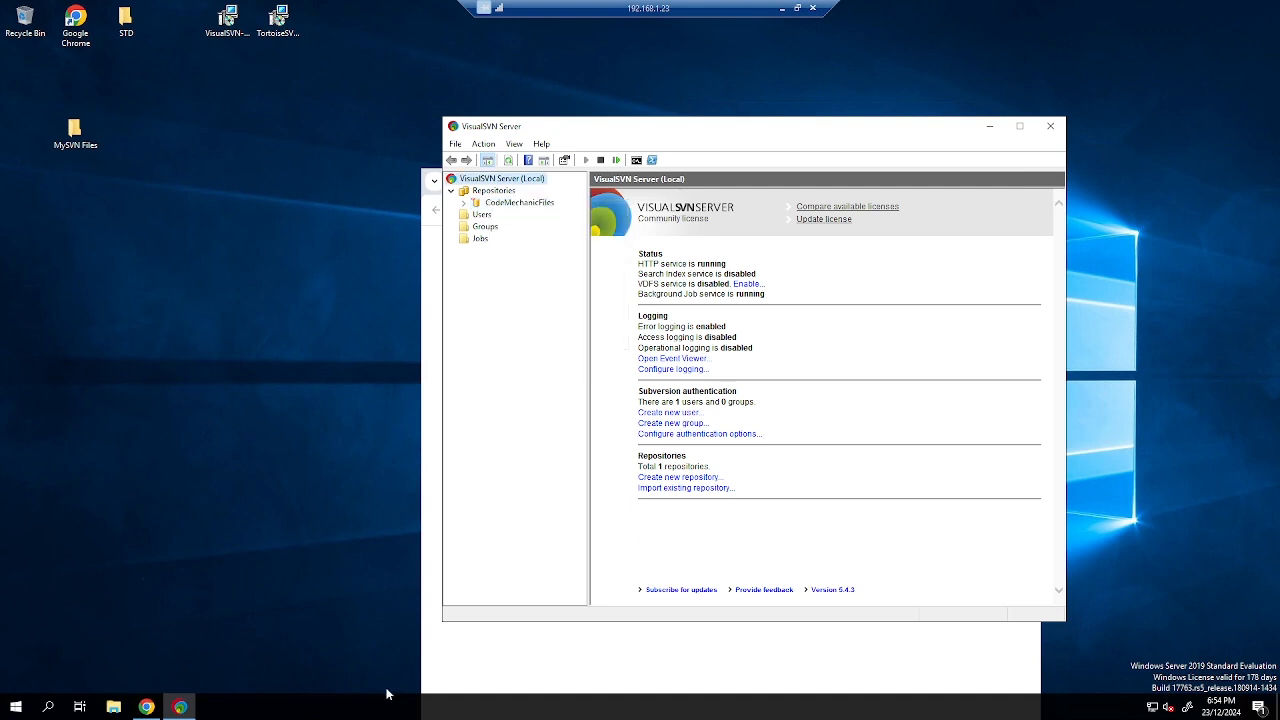
Load the copied URL in a new Chrome tab and sign in.
{"action": "left_click", "coordinate": [148, 708]}
{"action": "key", "text": "ctrl+a"}
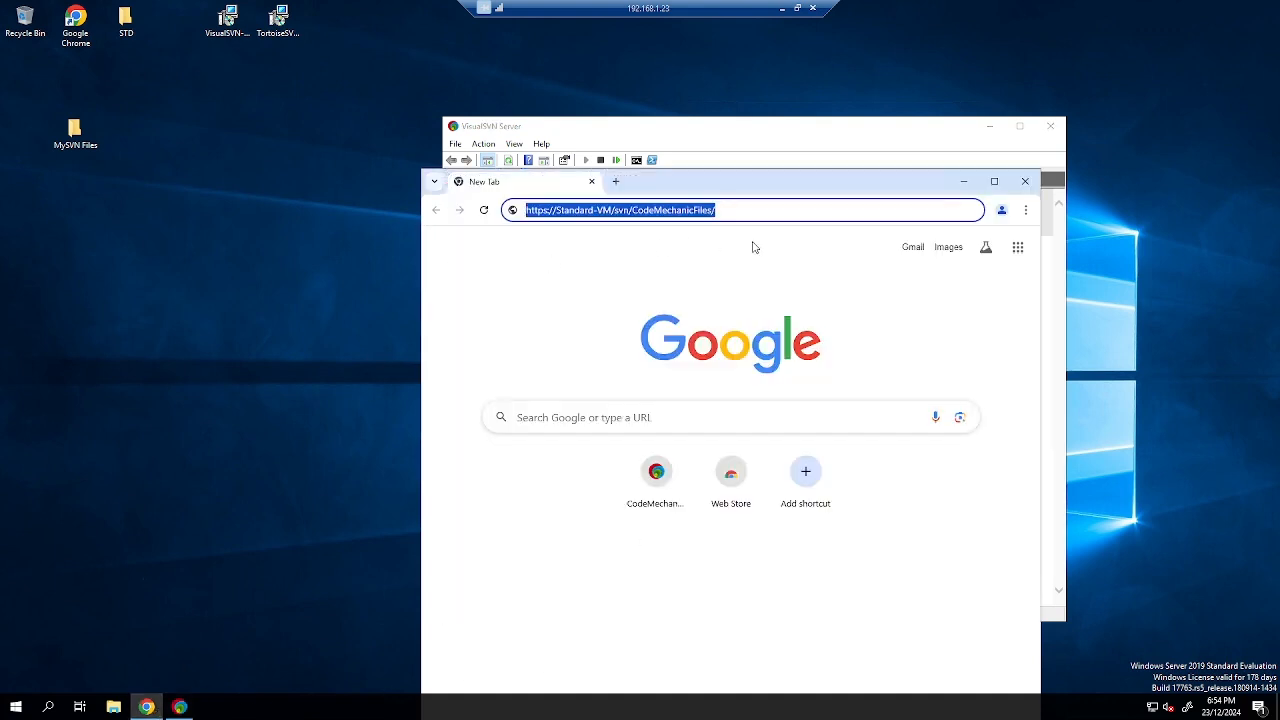
{"action": "left_click", "coordinate": [615, 181]}
{"action": "key", "text": "ctrl+v"}
{"action": "key", "text": "Return"}
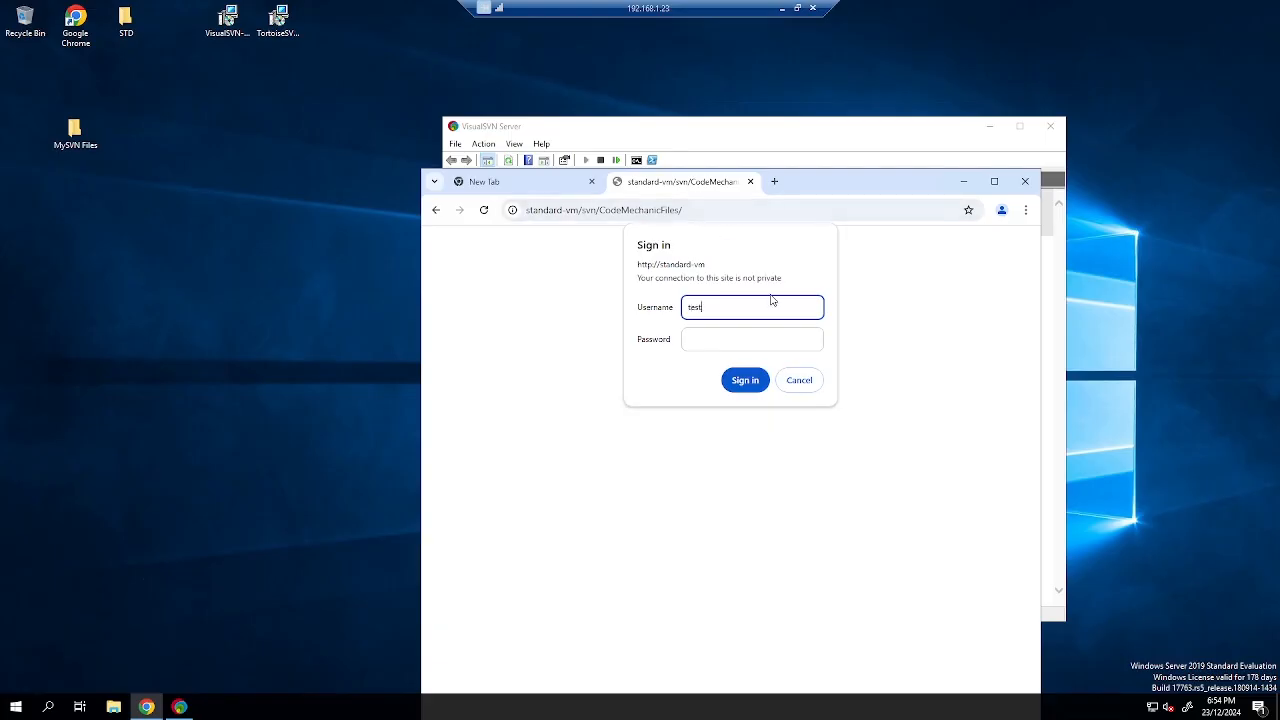
{"action": "key", "text": "Tab"}
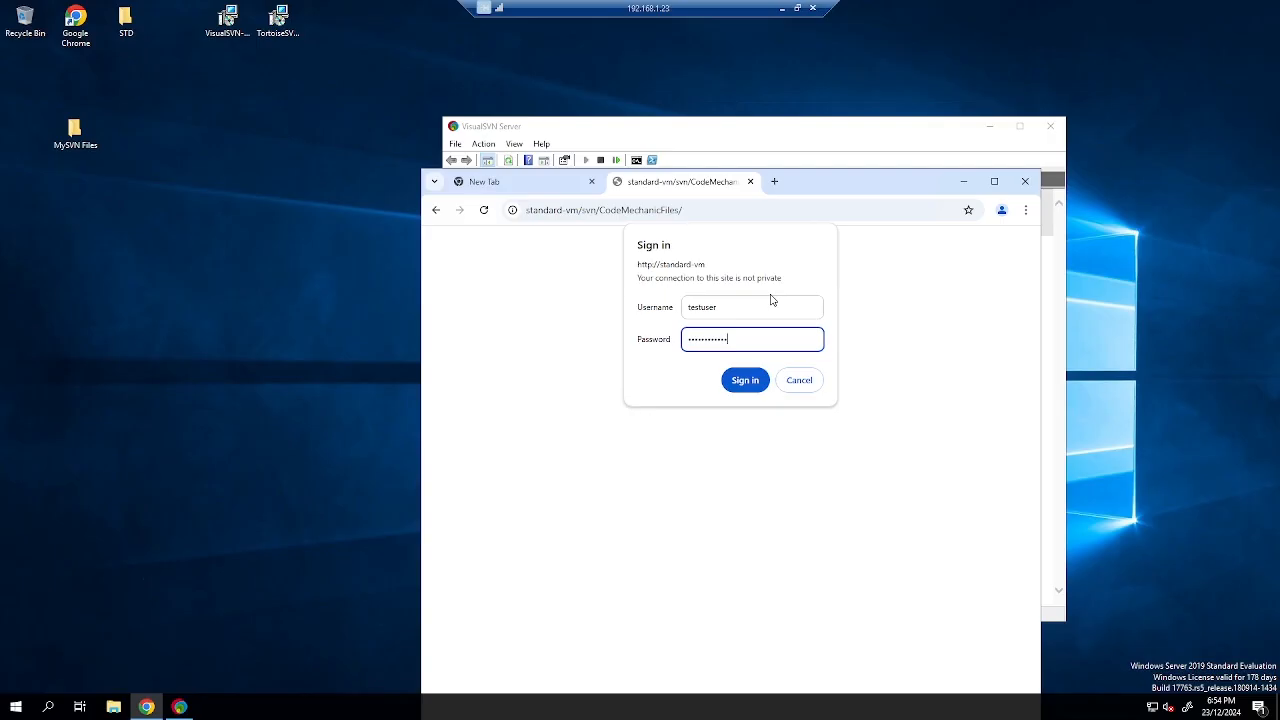
{"action": "key", "text": "Return"}
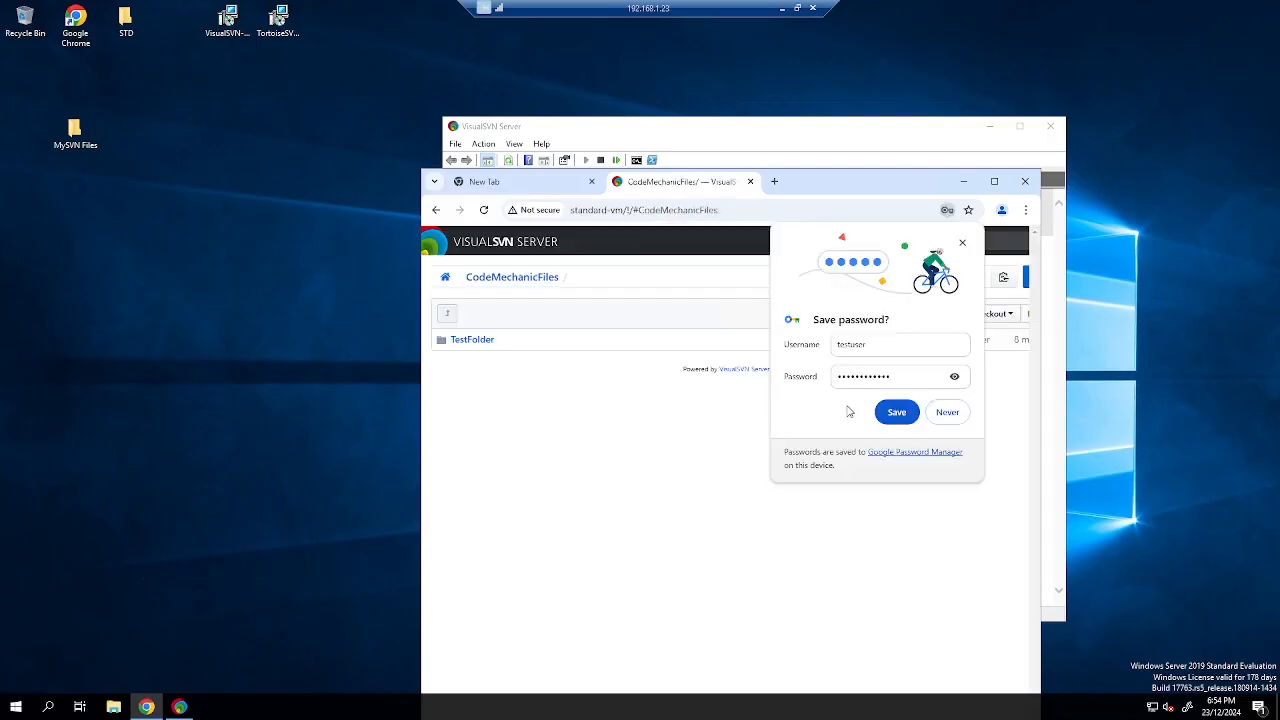
Save the password in Chrome, open TestFolder, then go back to CodeMechanicFiles.
{"action": "left_click", "coordinate": [889, 413]}
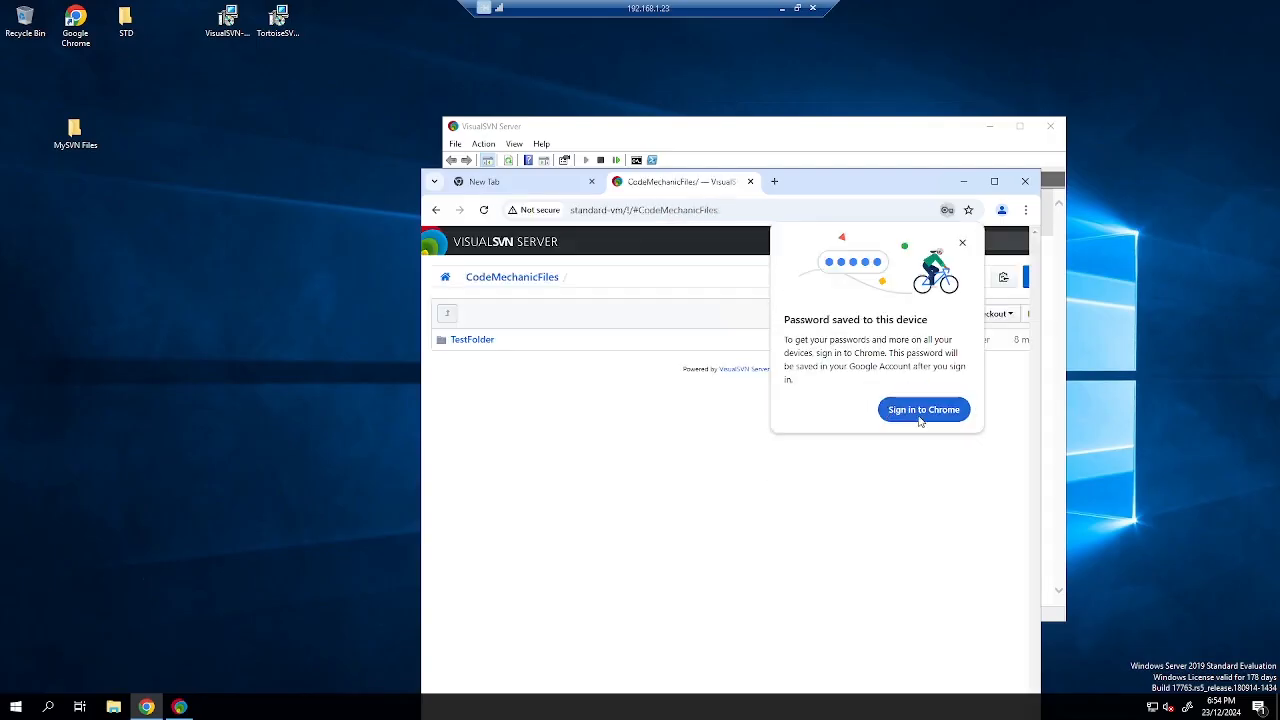
{"action": "left_click", "coordinate": [962, 242]}
{"action": "left_click", "coordinate": [474, 340]}
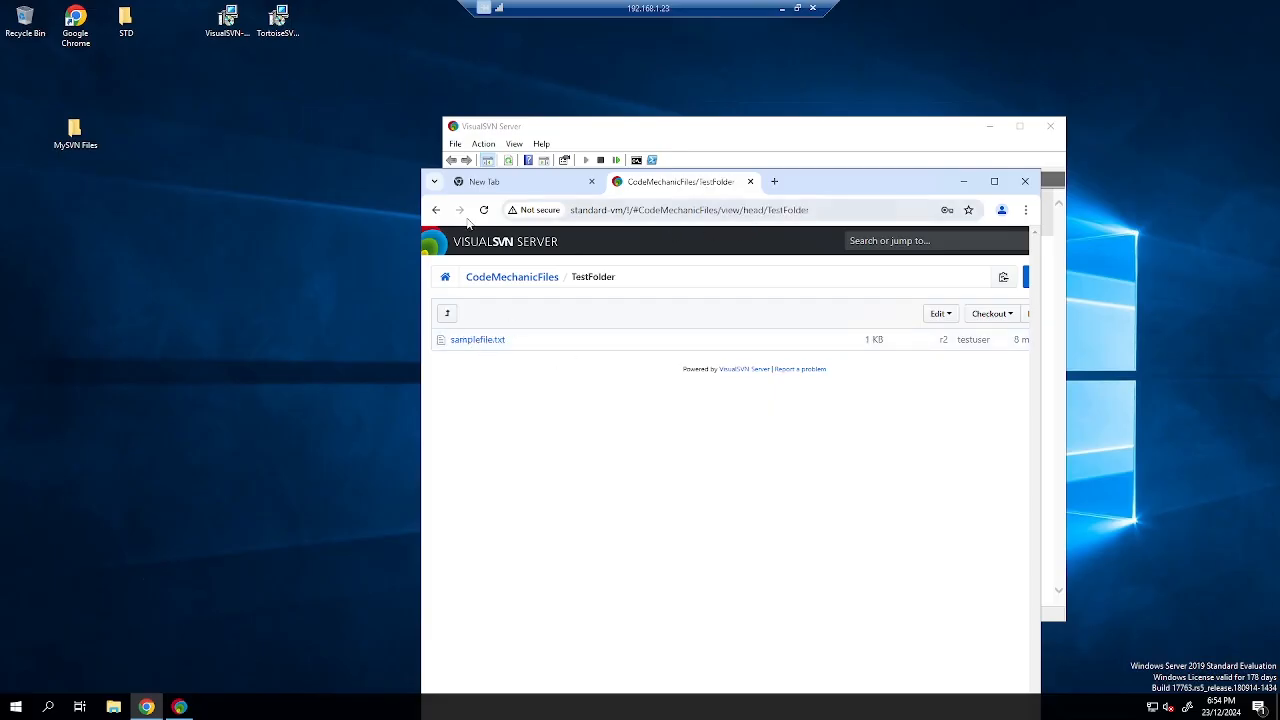
{"action": "left_click", "coordinate": [435, 210]}
{"action": "left_click", "coordinate": [742, 211]}
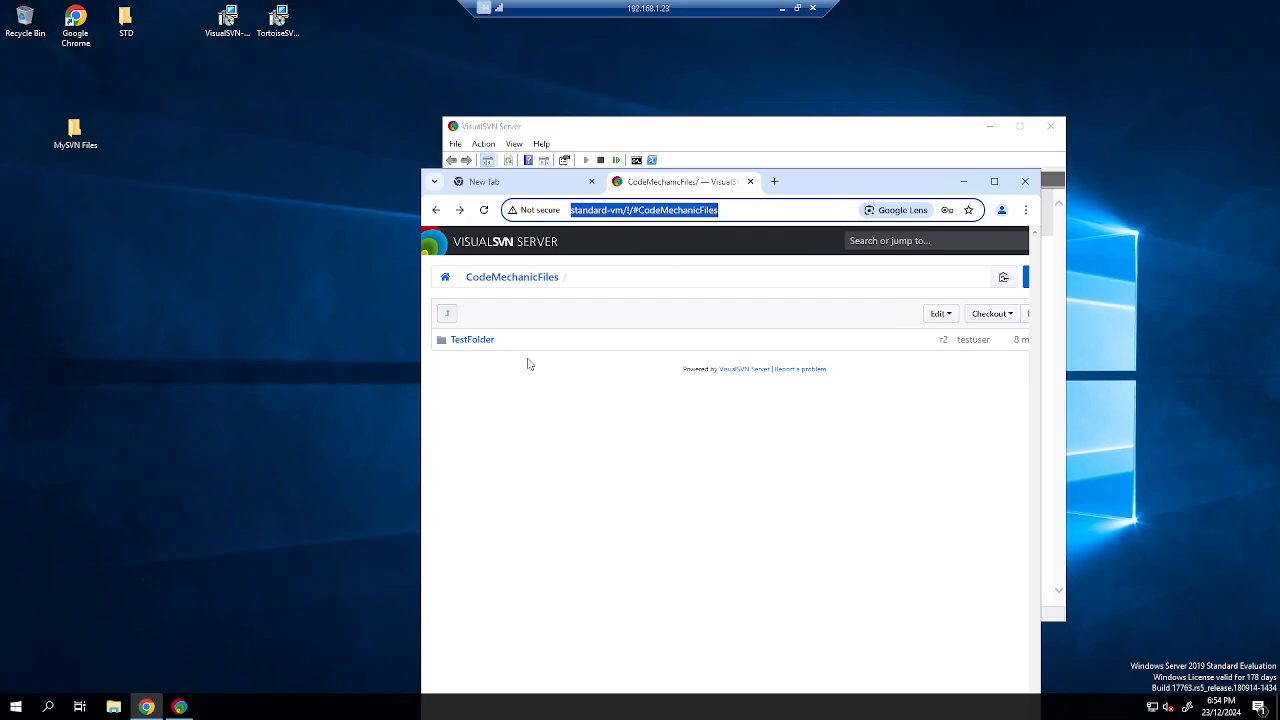
{"action": "left_click", "coordinate": [782, 7]}
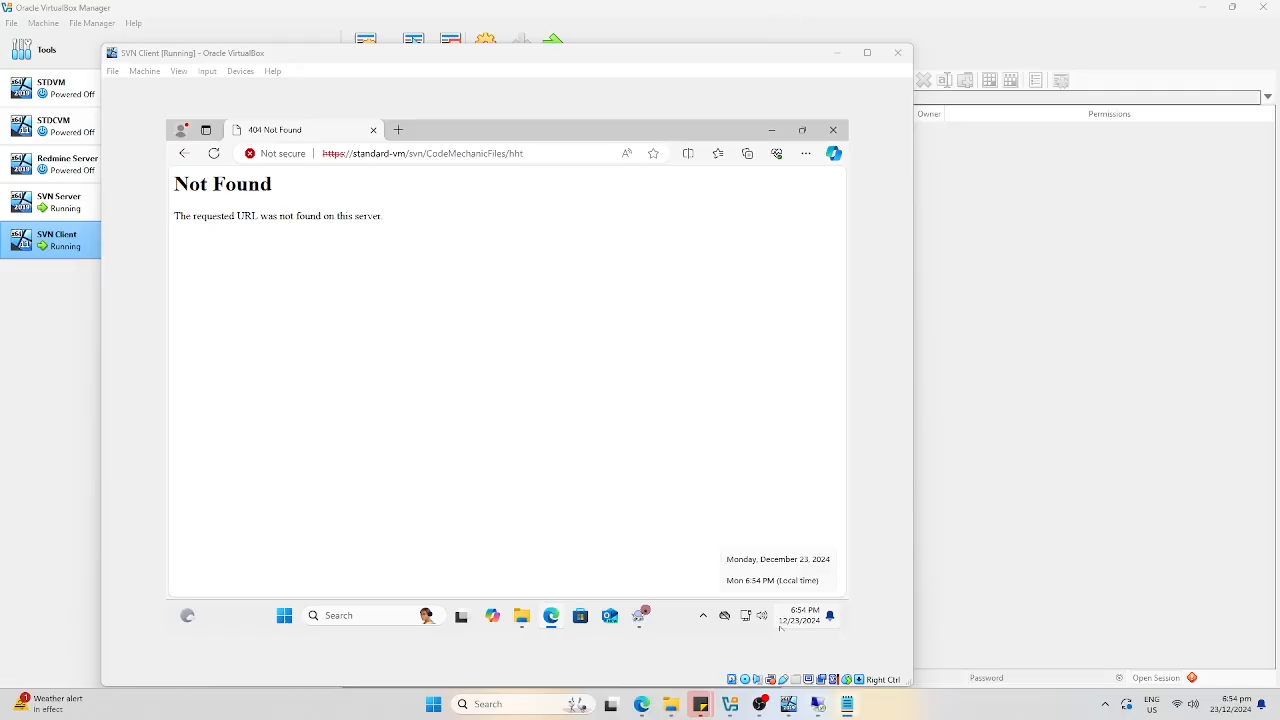
{"action": "left_click", "coordinate": [398, 129]}
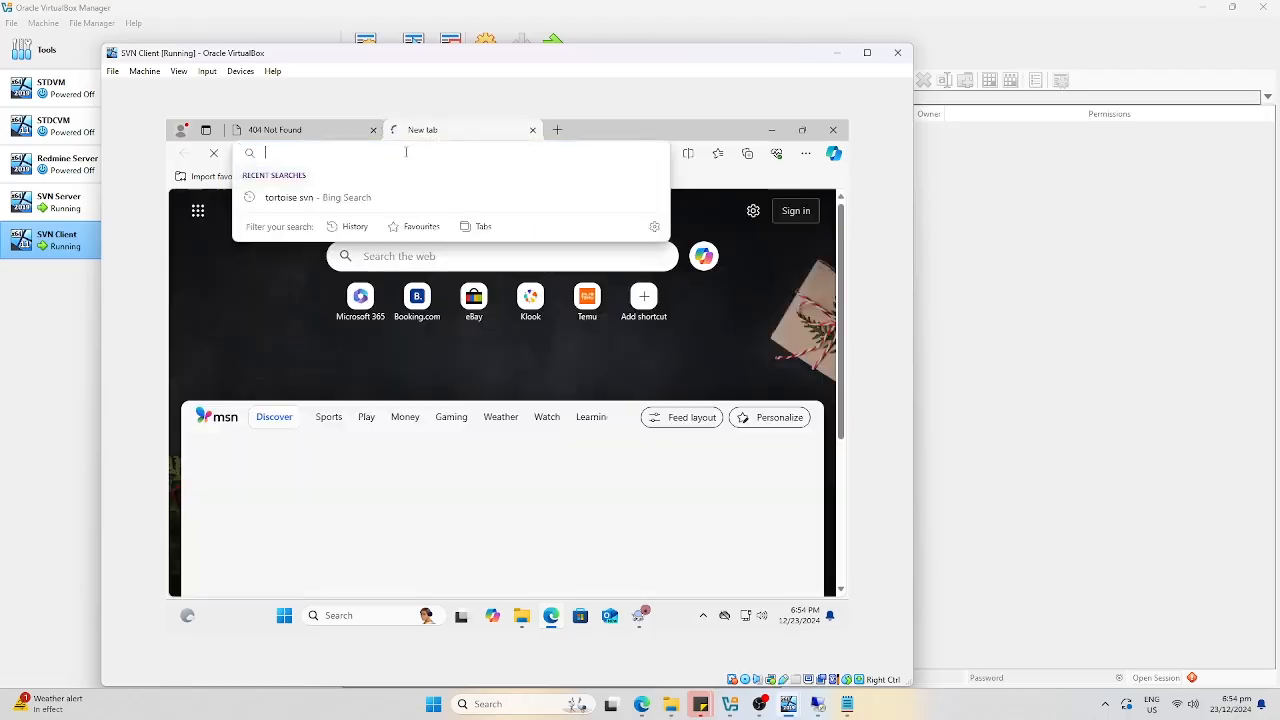
{"action": "type", "text": "http"}
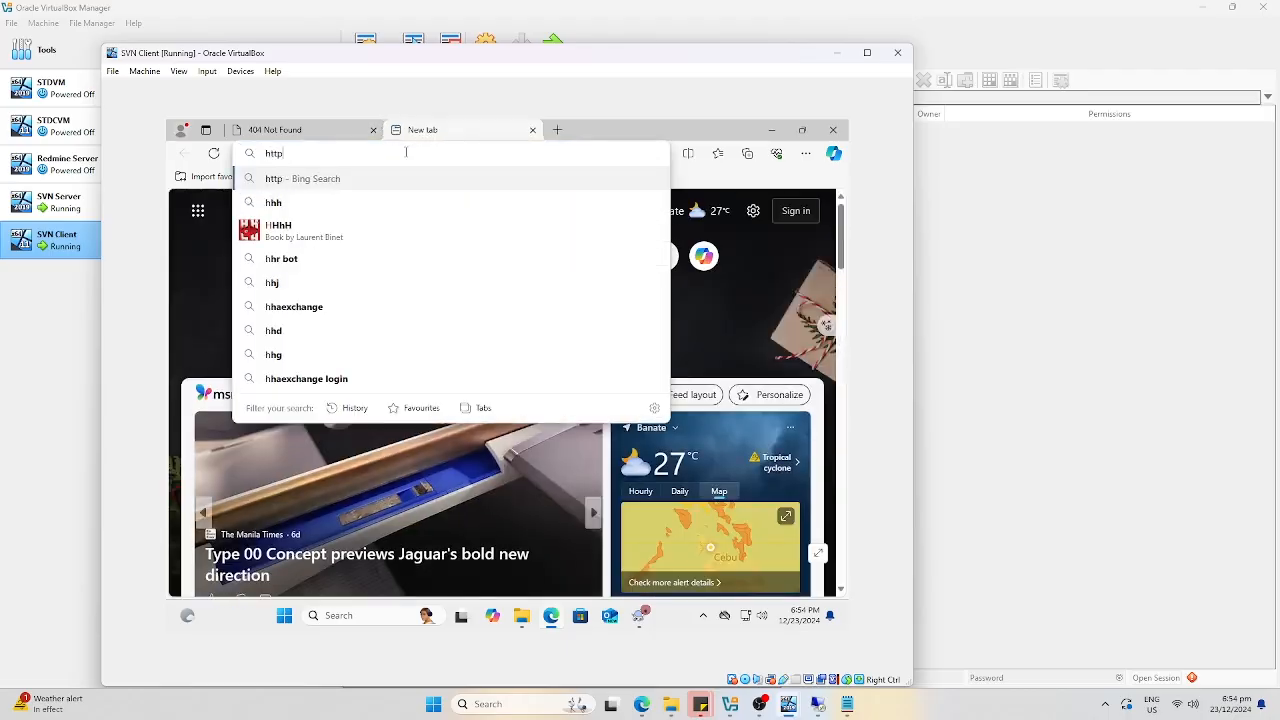
{"action": "type", "text": "://star"}
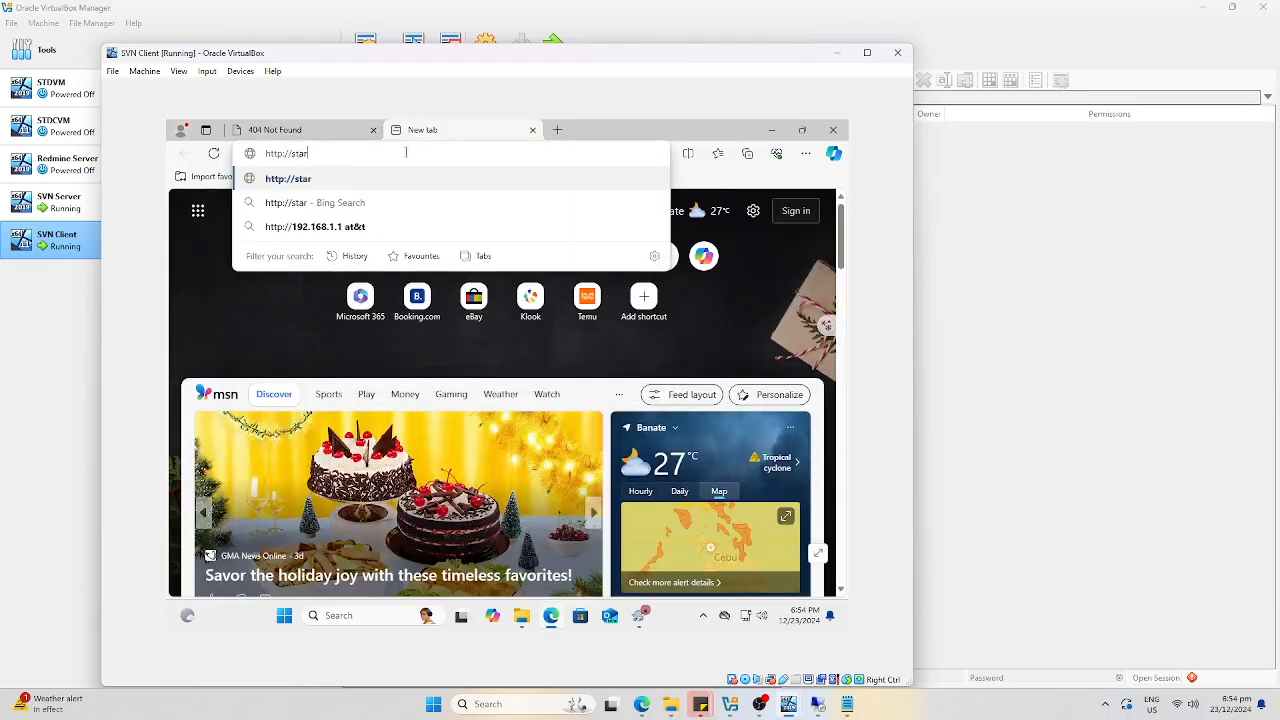
{"action": "key", "text": "BackSpace"}
{"action": "type", "text": "ndard-vm/!/"}
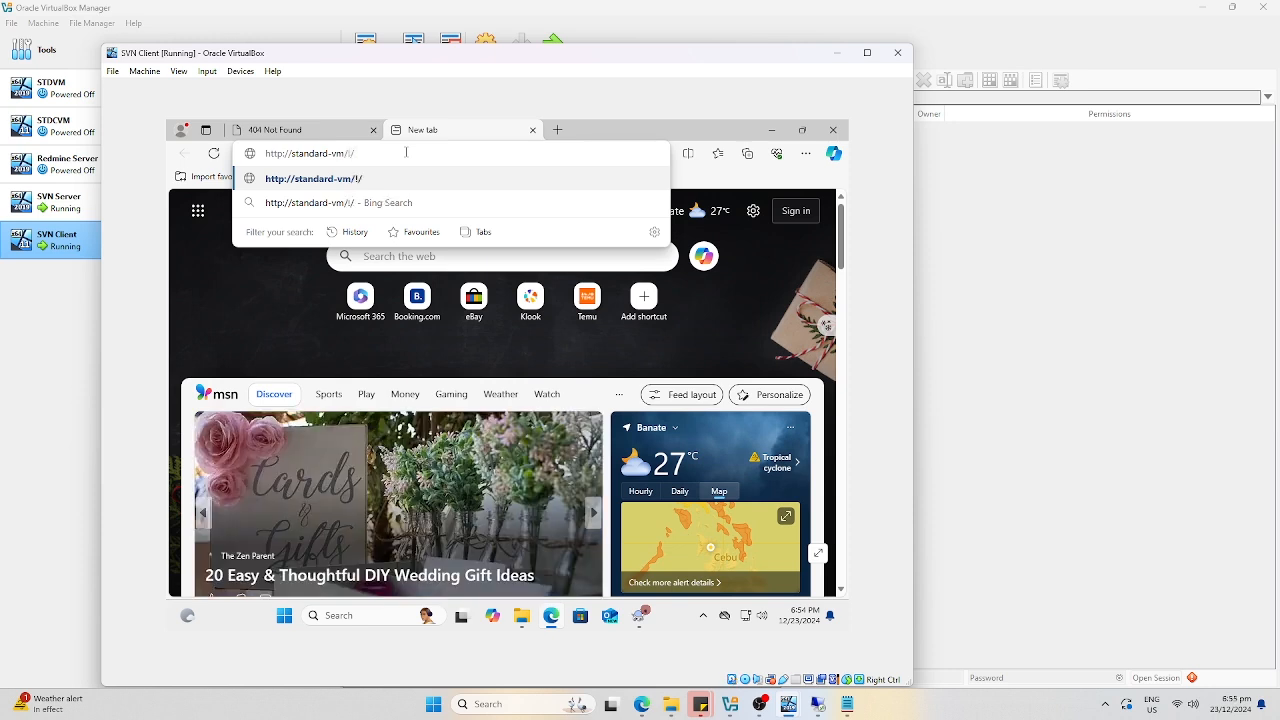
{"action": "type", "text": "#CodeMechanicFile"}
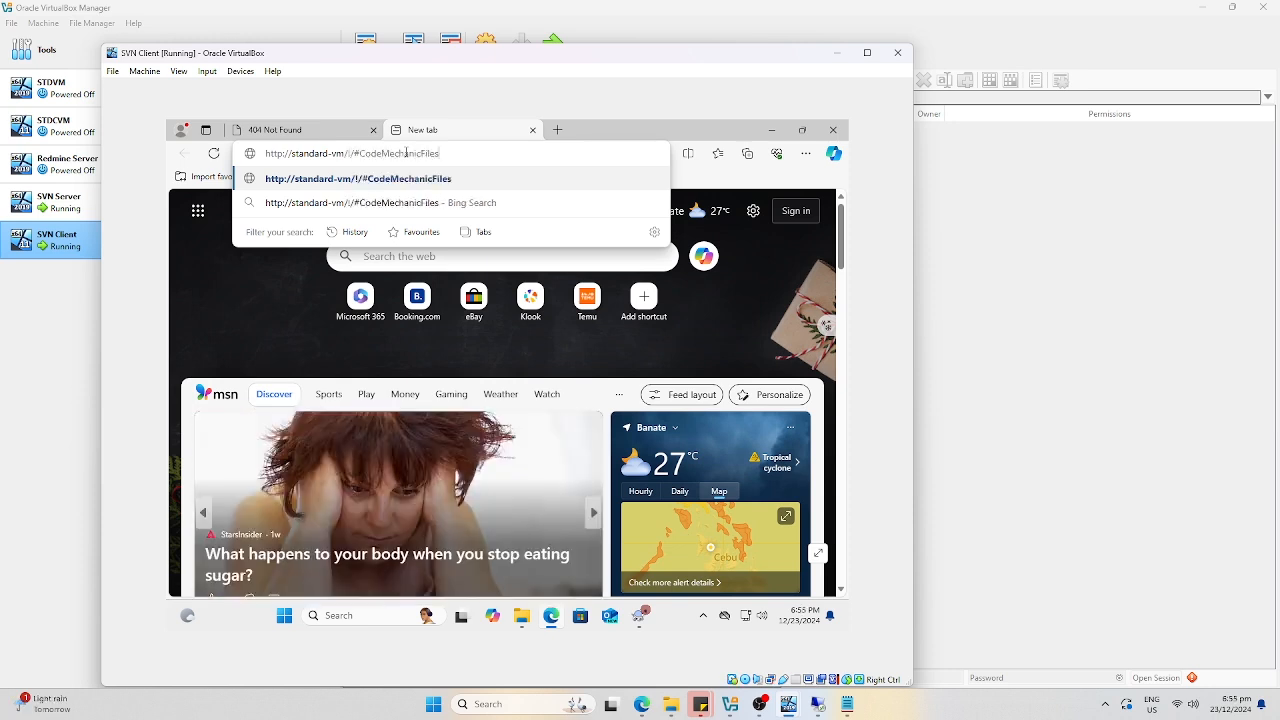
{"action": "type", "text": "s"}
{"action": "key", "text": "Return"}
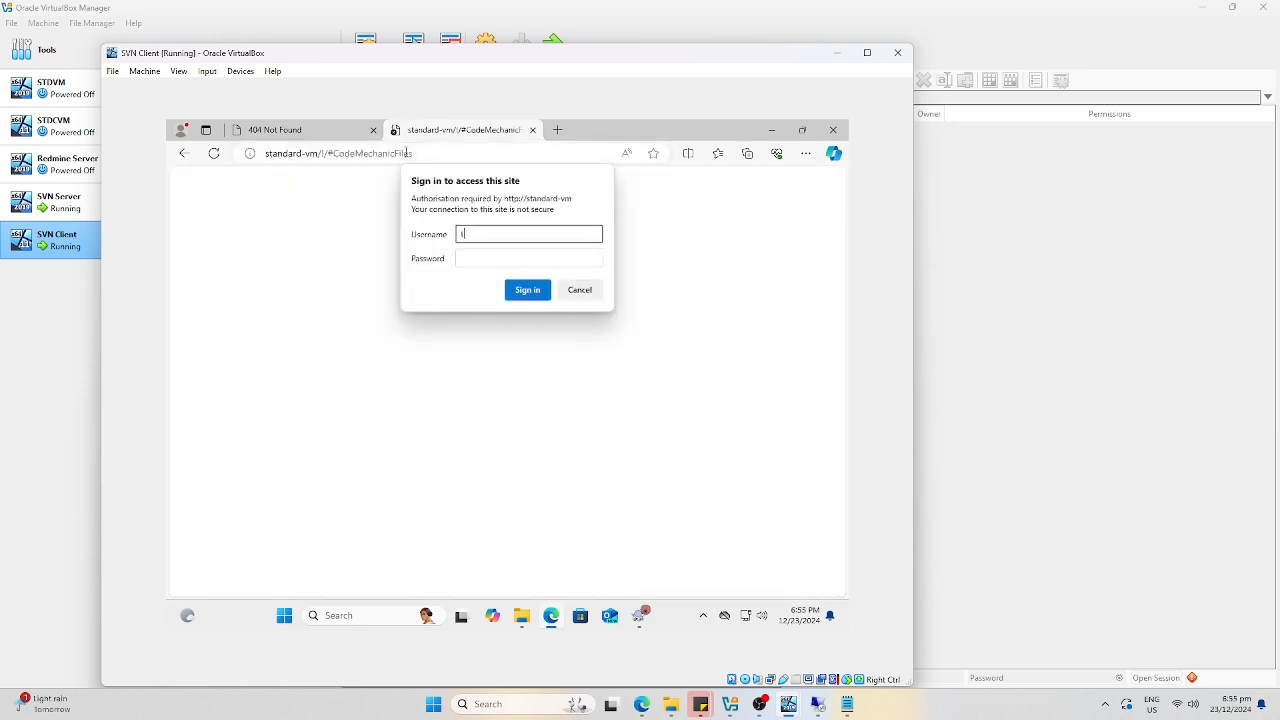
{"action": "type", "text": "testuser"}
{"action": "key", "text": "Tab"}
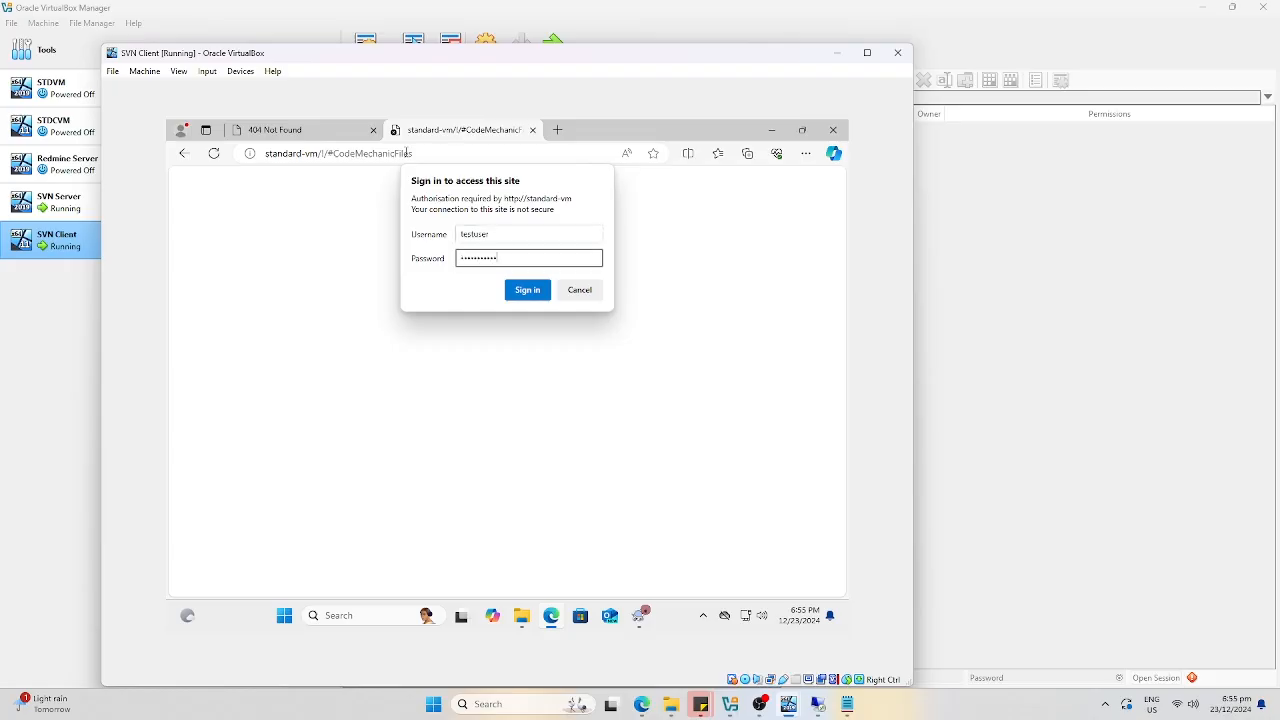
{"action": "left_click", "coordinate": [528, 289]}
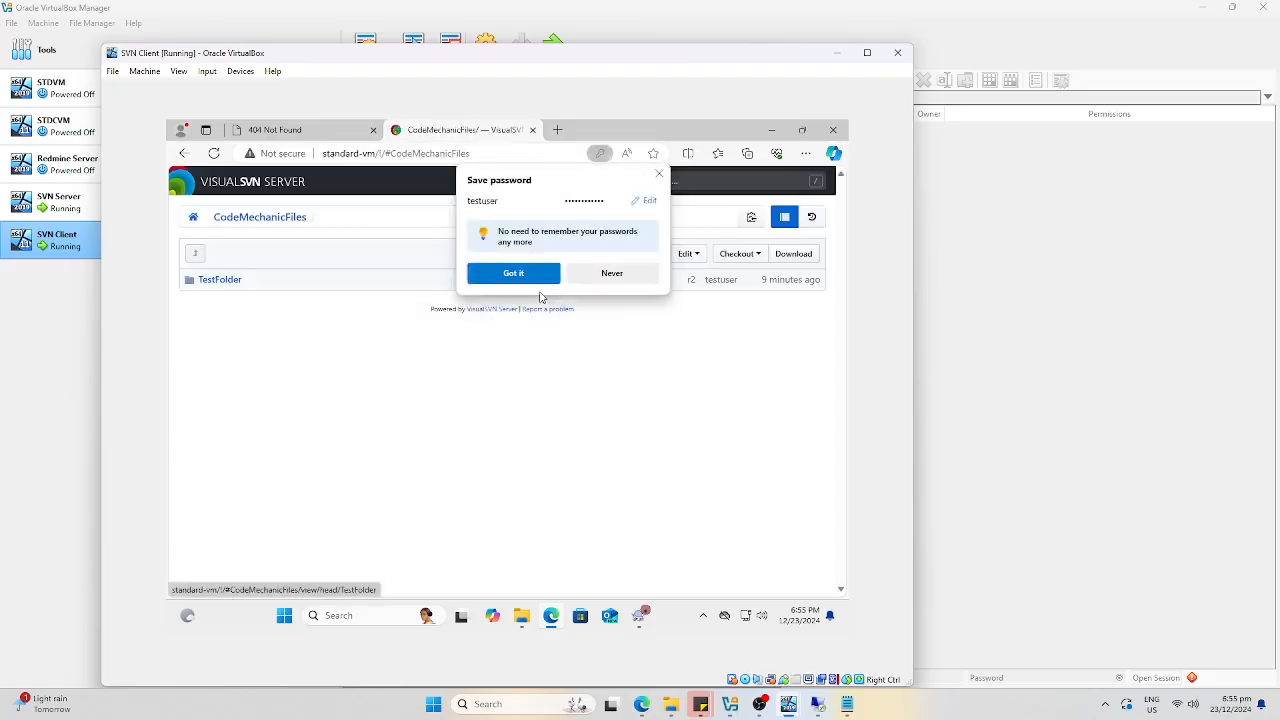
{"action": "left_click", "coordinate": [528, 278]}
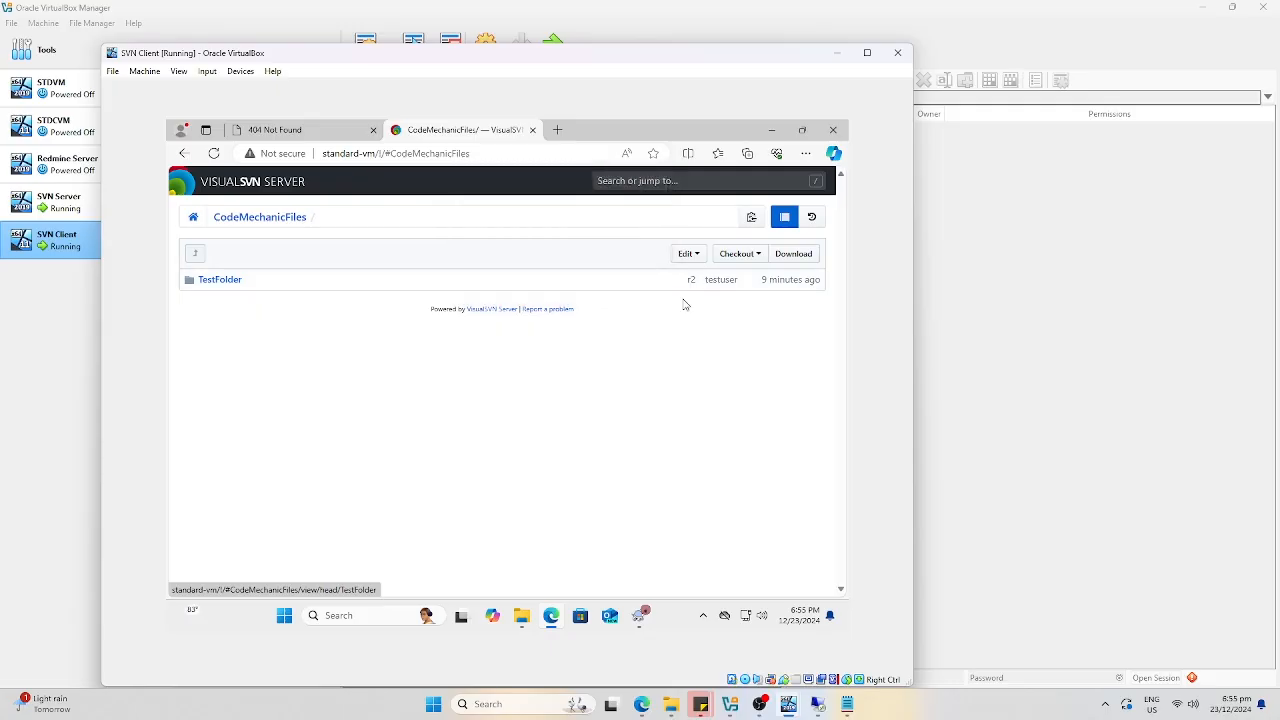
Browse TestFolder > samplefile.txt, then return to the CodeMechanicFiles root.
{"action": "left_click", "coordinate": [228, 281]}
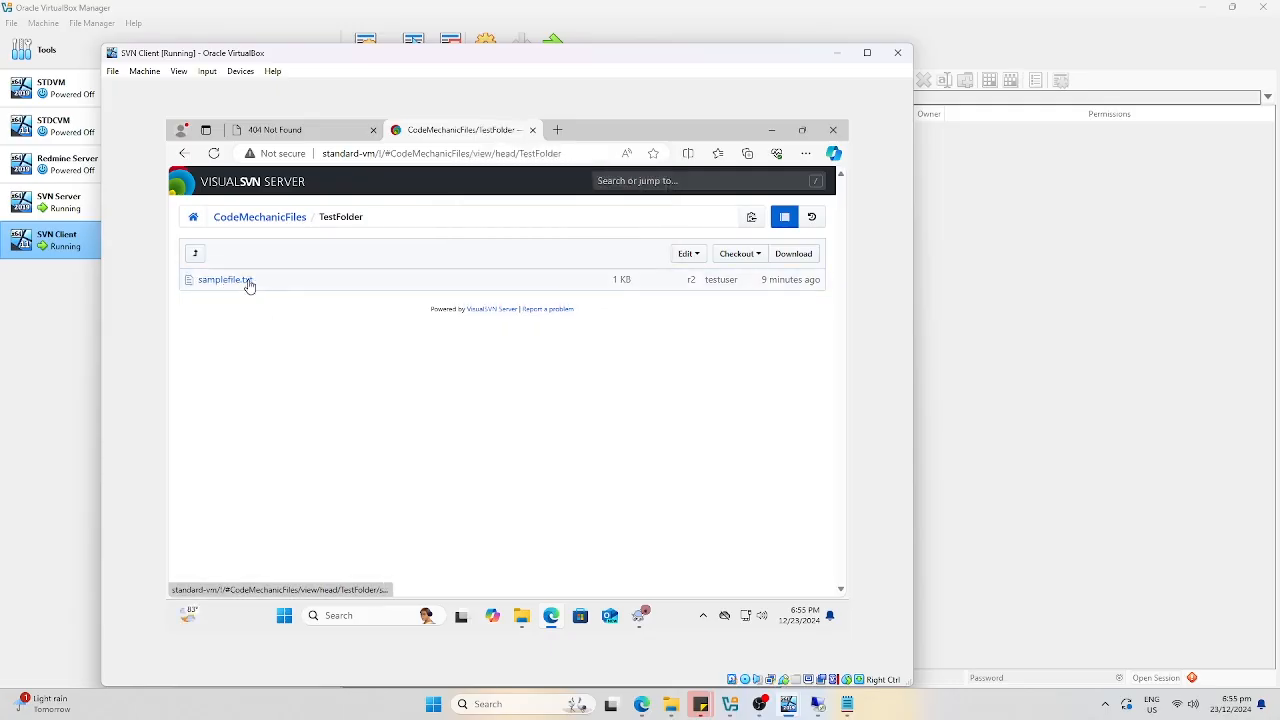
{"action": "left_click", "coordinate": [248, 283]}
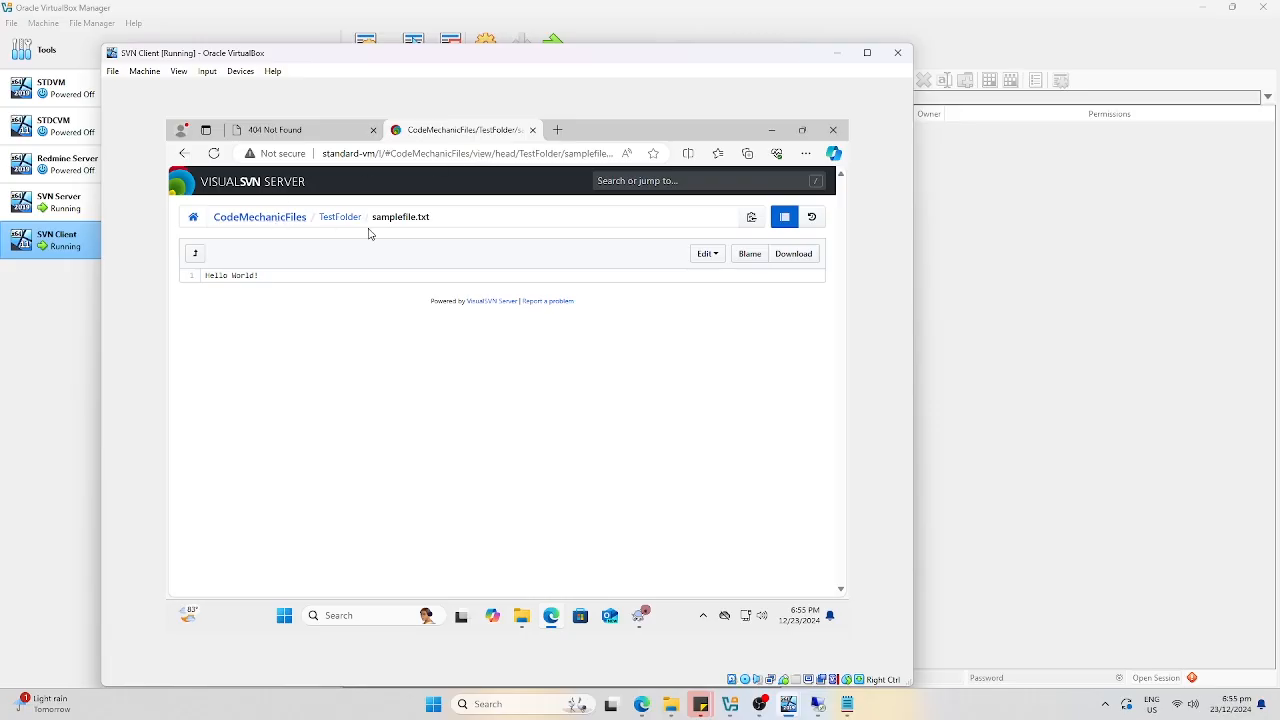
{"action": "left_click", "coordinate": [277, 220]}
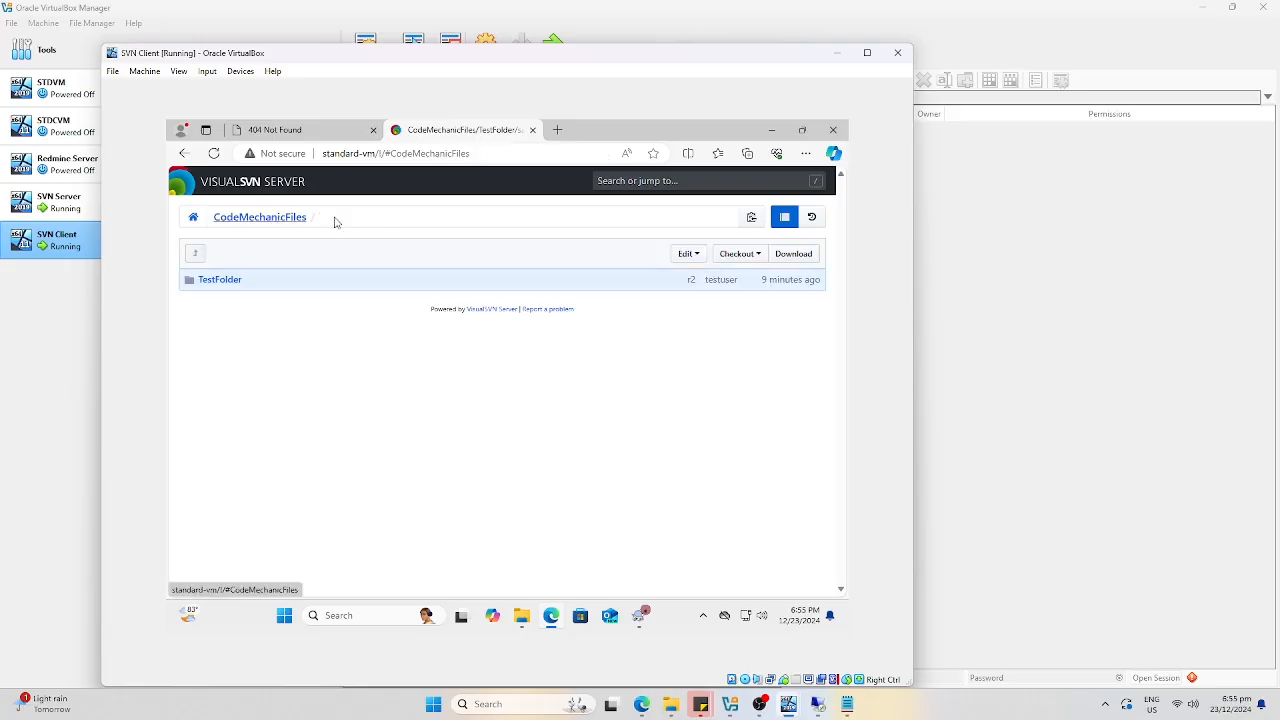
Paste the repository's checkout URL into the TortoiseSVN Checkout dialog.
{"action": "left_click", "coordinate": [740, 254]}
{"action": "left_click", "coordinate": [743, 309]}
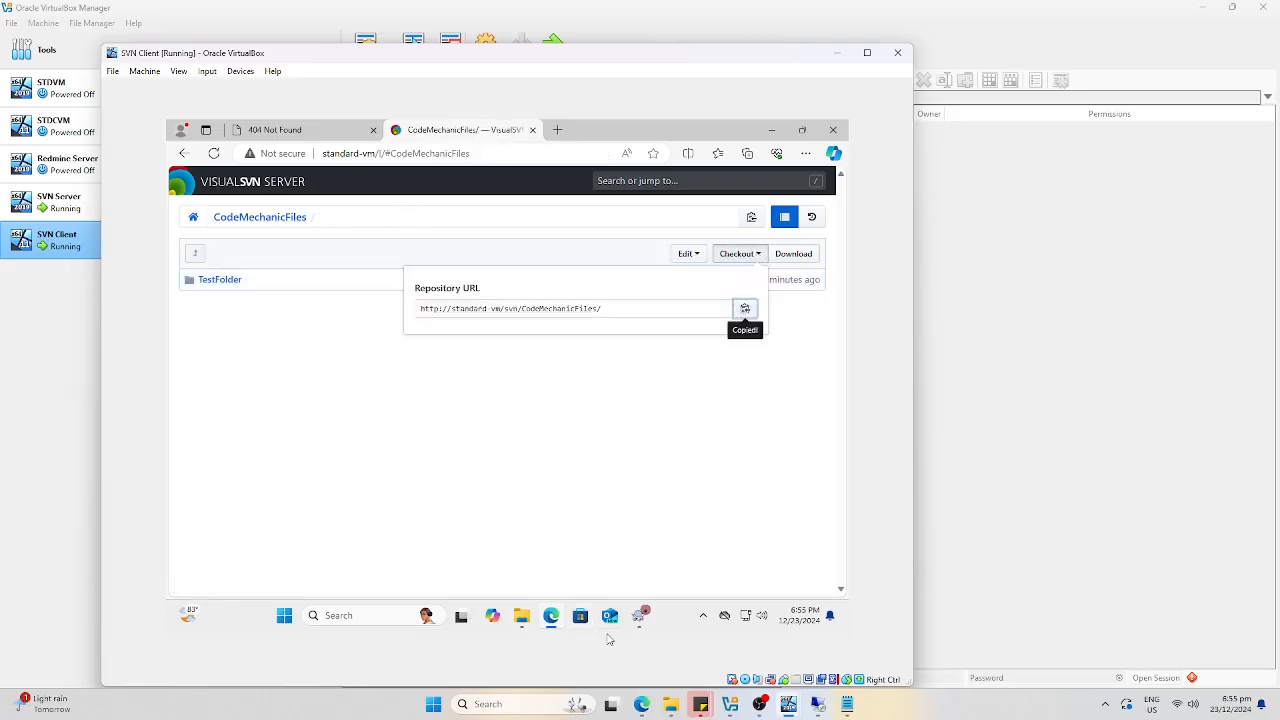
{"action": "left_click", "coordinate": [641, 616]}
{"action": "key", "text": "ctrl+v"}
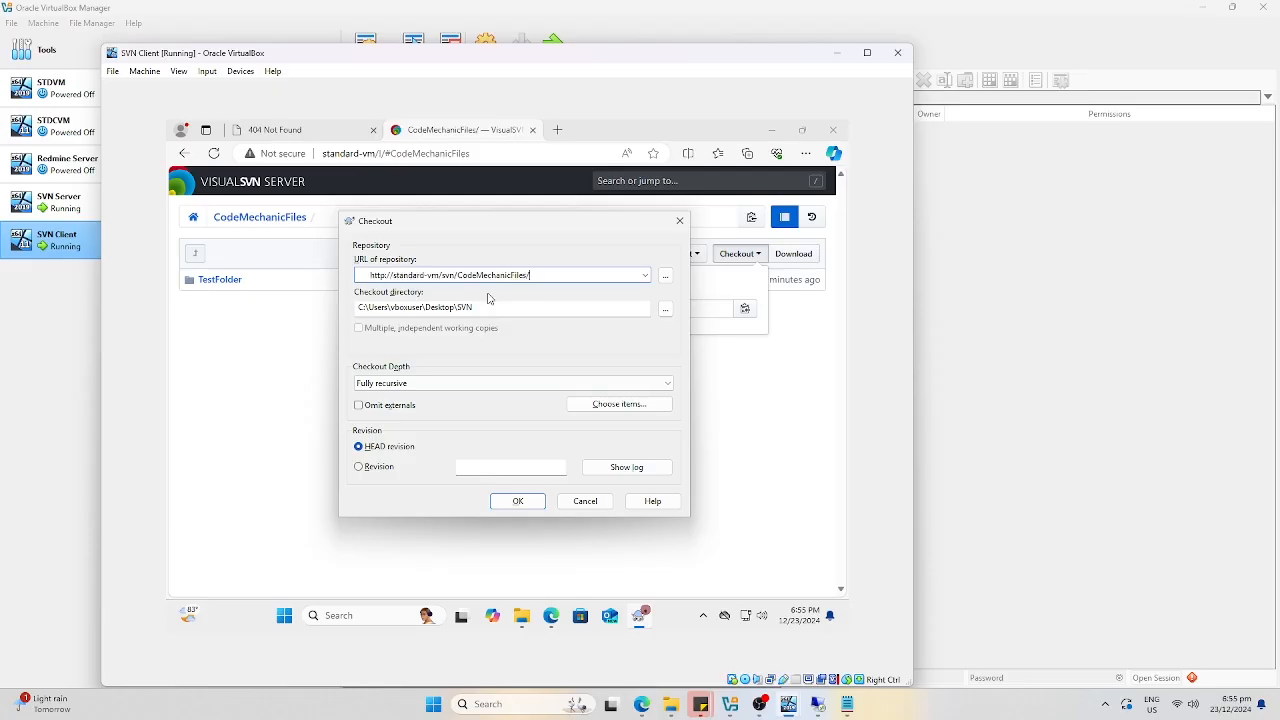
Start the checkout and authenticate with the test user's credentials.
{"action": "left_click", "coordinate": [533, 505]}
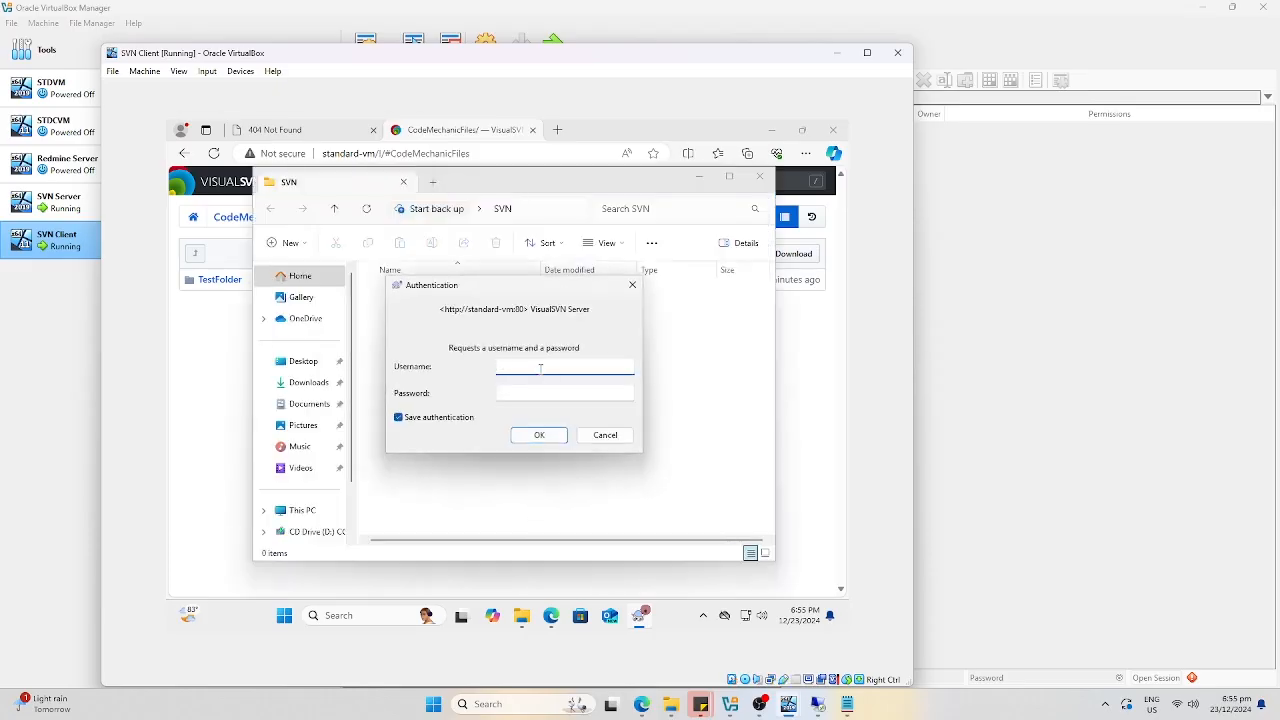
{"action": "type", "text": "testuser"}
{"action": "key", "text": "Tab"}
{"action": "left_click", "coordinate": [538, 435]}
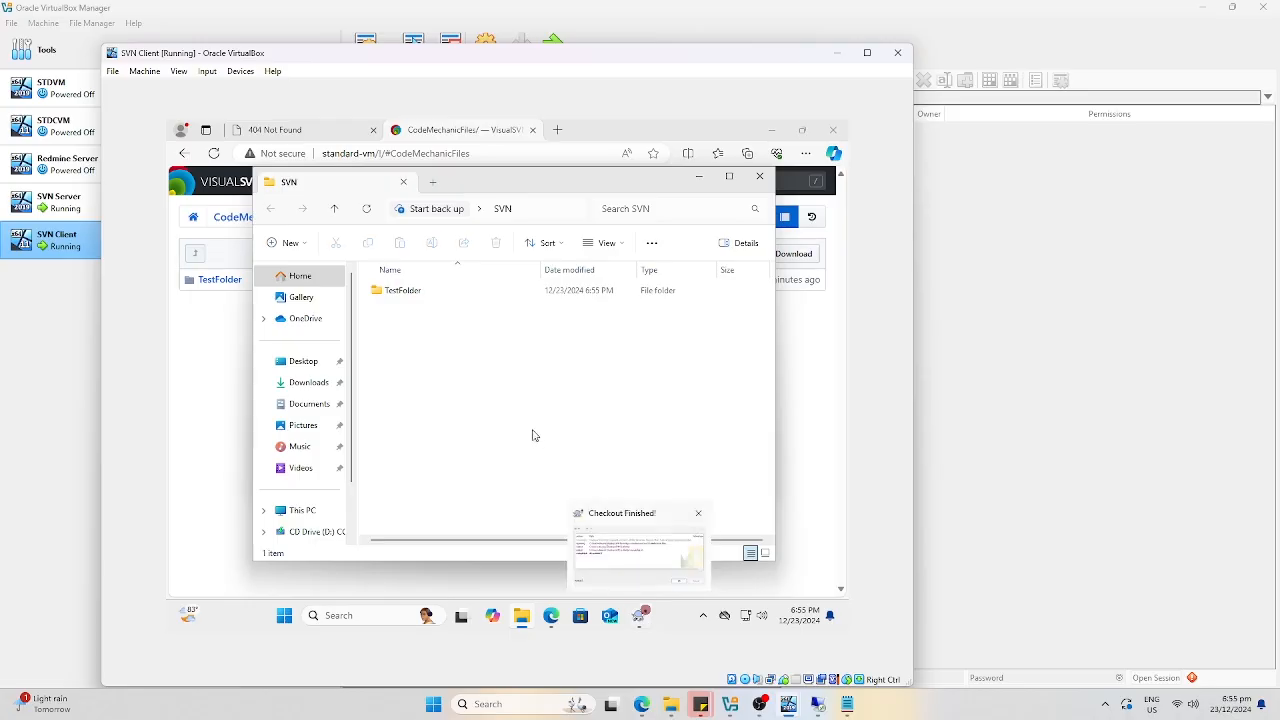
Run TortoiseSVN Clean up on the SVN working copy with Break write locks enabled.
{"action": "double_click", "coordinate": [410, 292]}
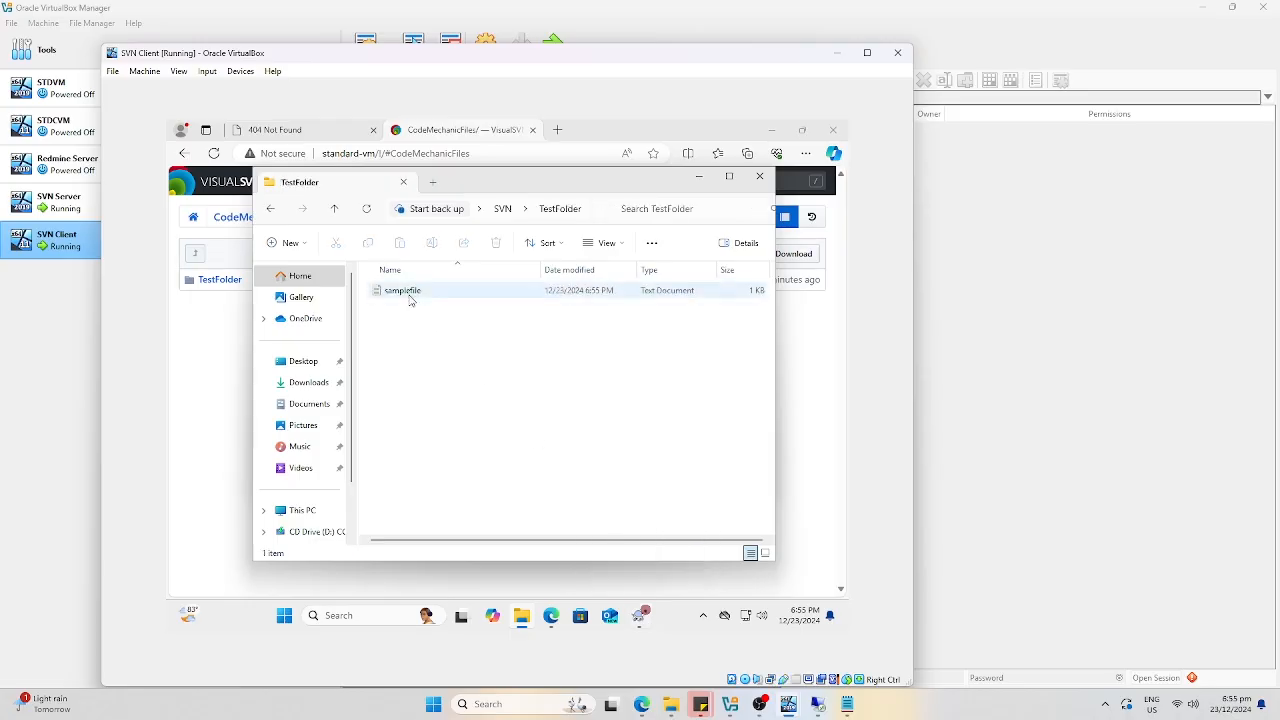
{"action": "left_click", "coordinate": [273, 211]}
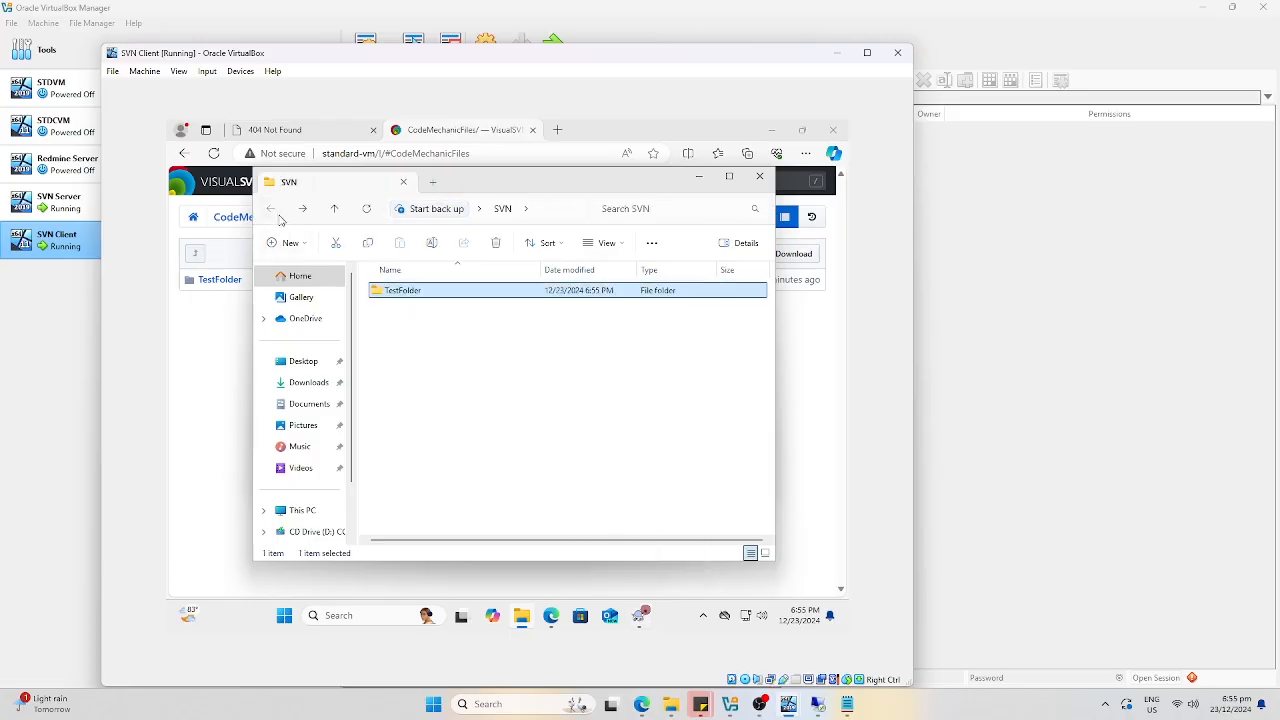
{"action": "right_click", "coordinate": [418, 343]}
{"action": "mouse_move", "coordinate": [486, 516]}
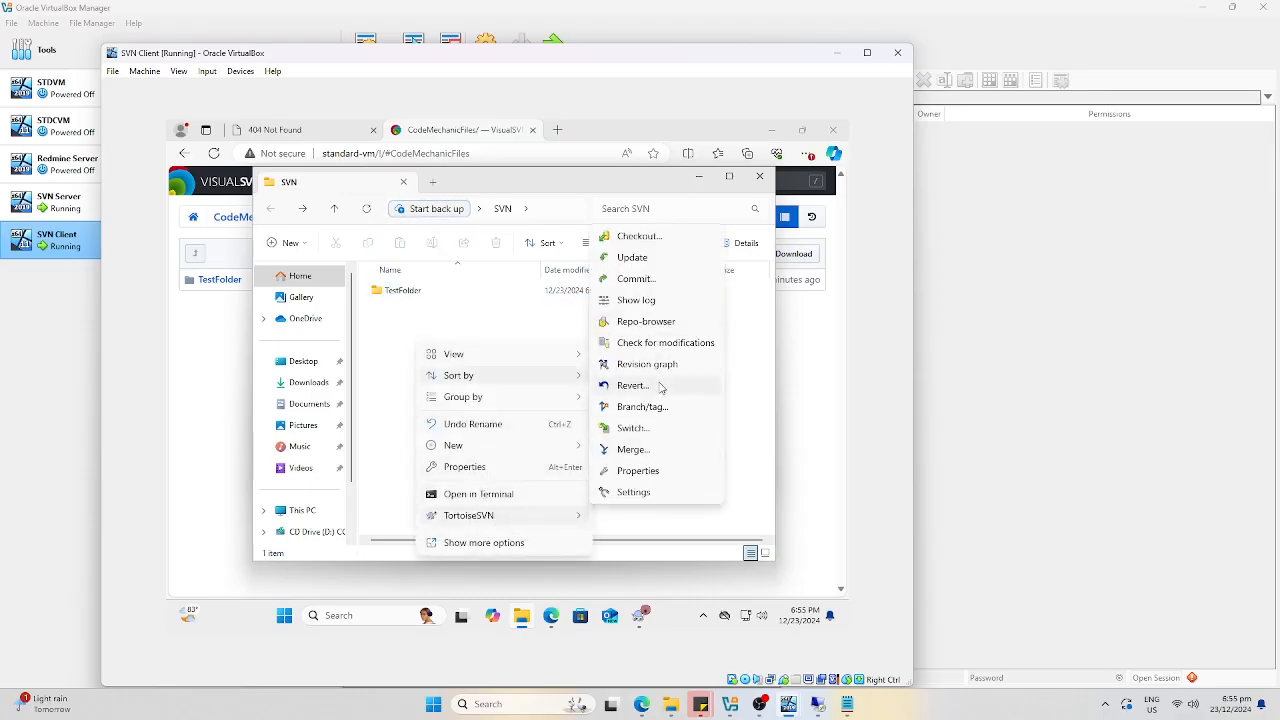
{"action": "left_click", "coordinate": [511, 546]}
{"action": "mouse_move", "coordinate": [509, 528]}
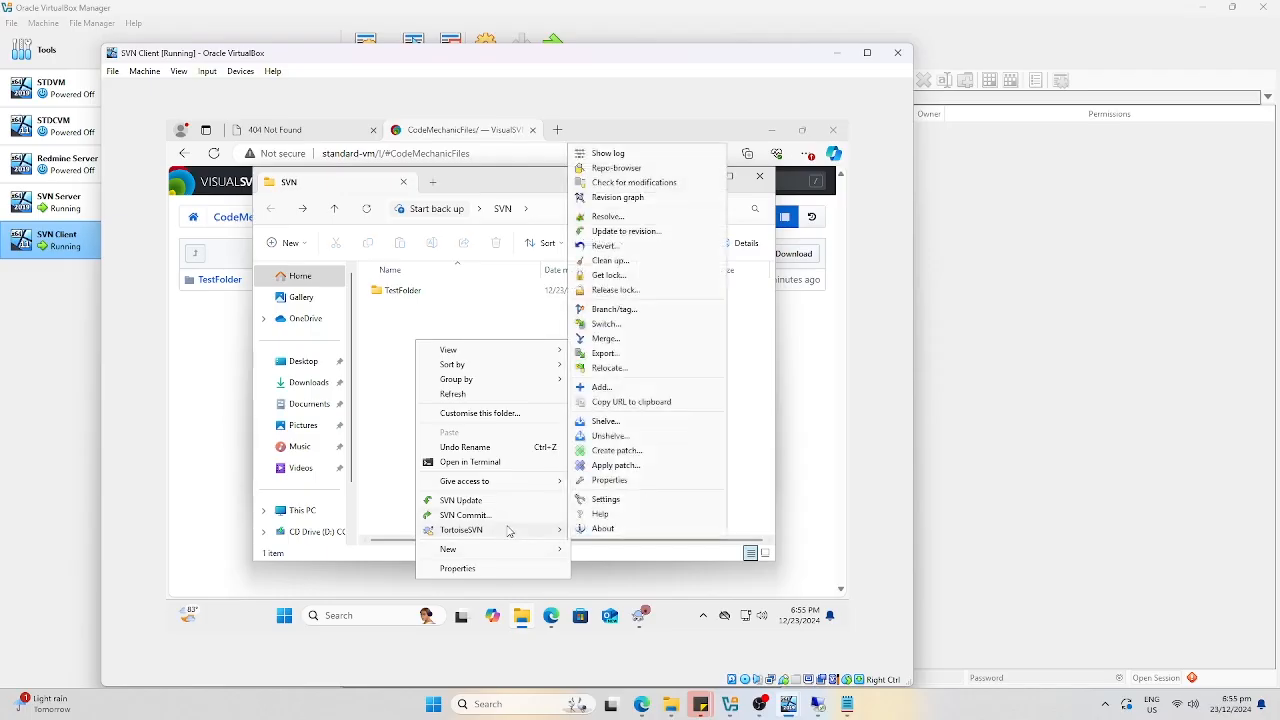
{"action": "left_click", "coordinate": [628, 260]}
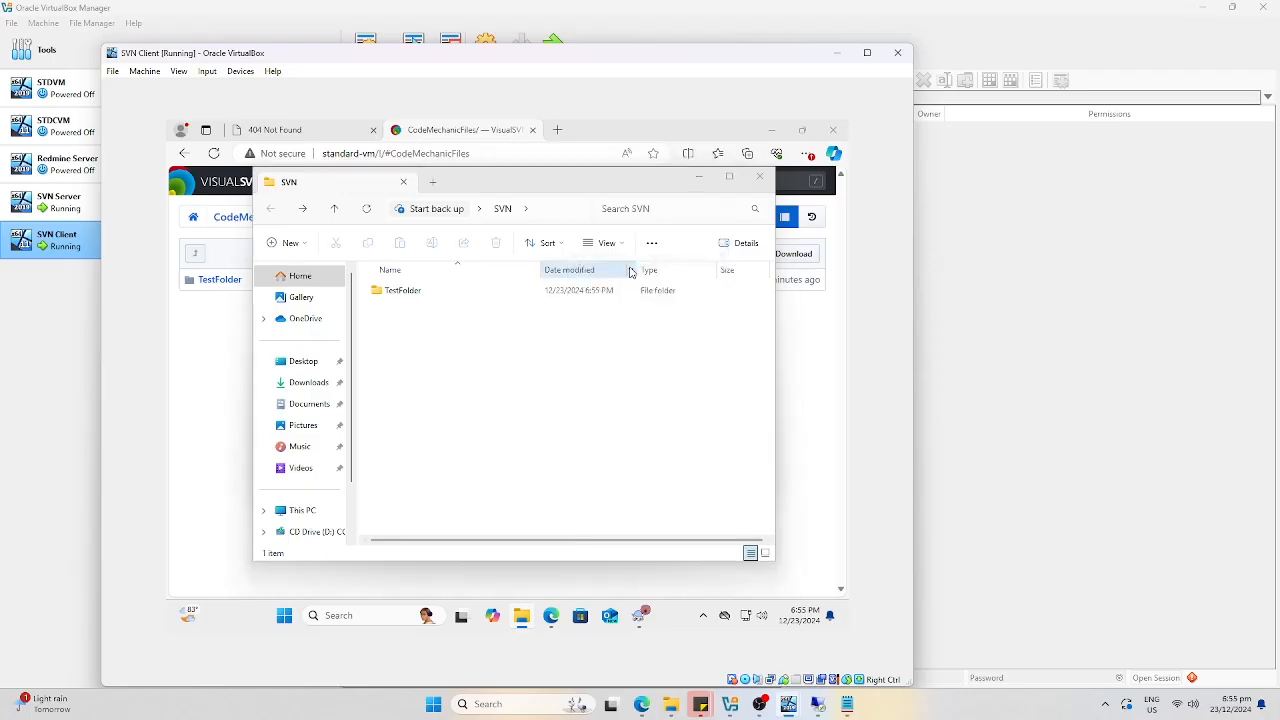
{"action": "left_click", "coordinate": [412, 318]}
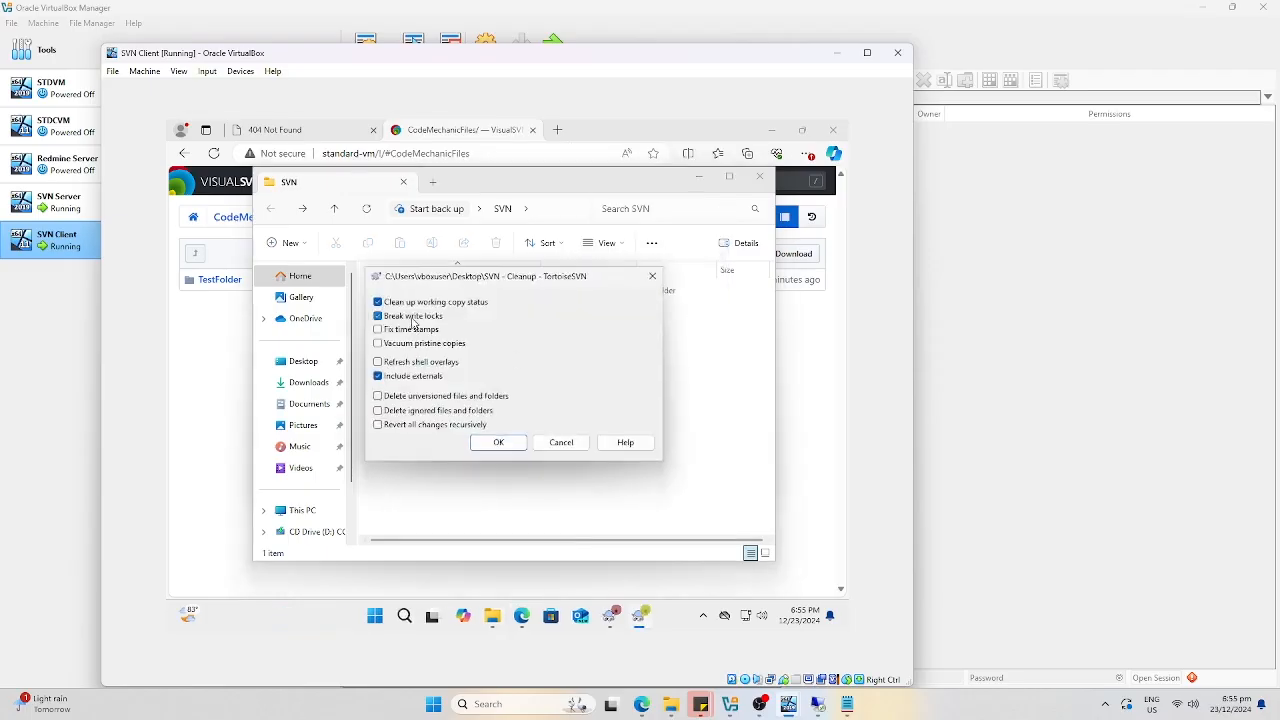
{"action": "left_click", "coordinate": [519, 449]}
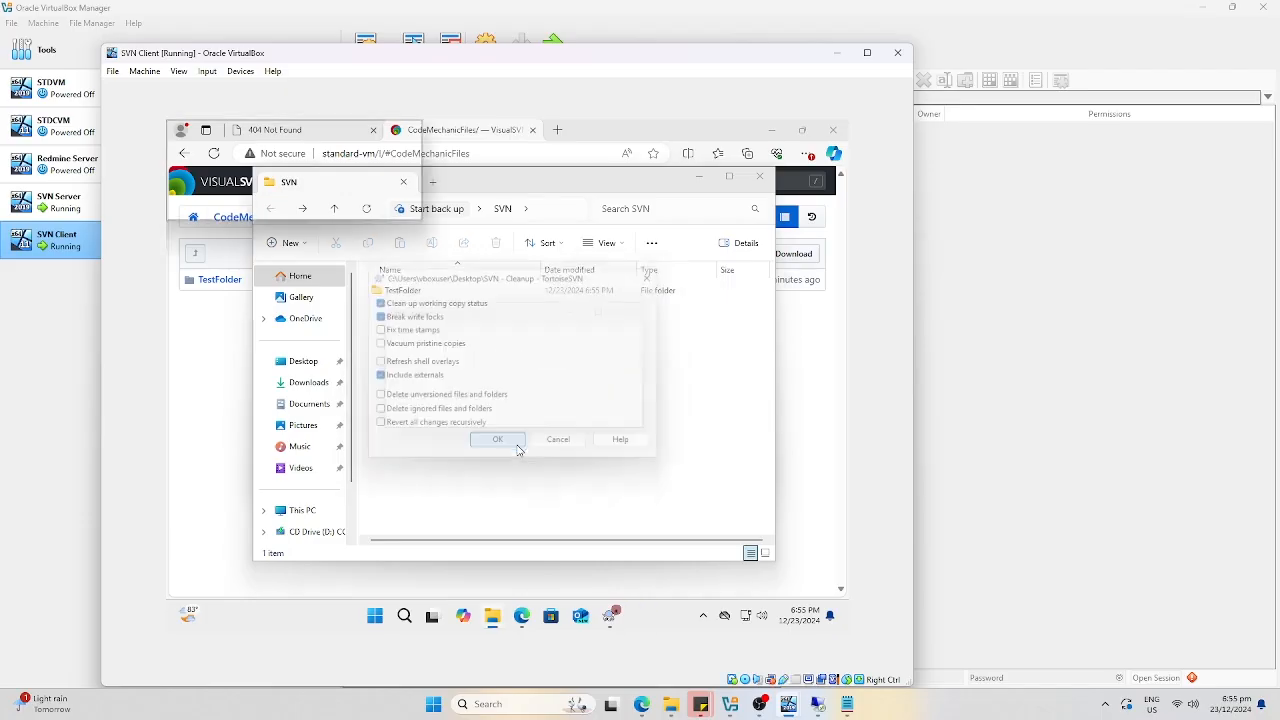
{"action": "left_click", "coordinate": [607, 401]}
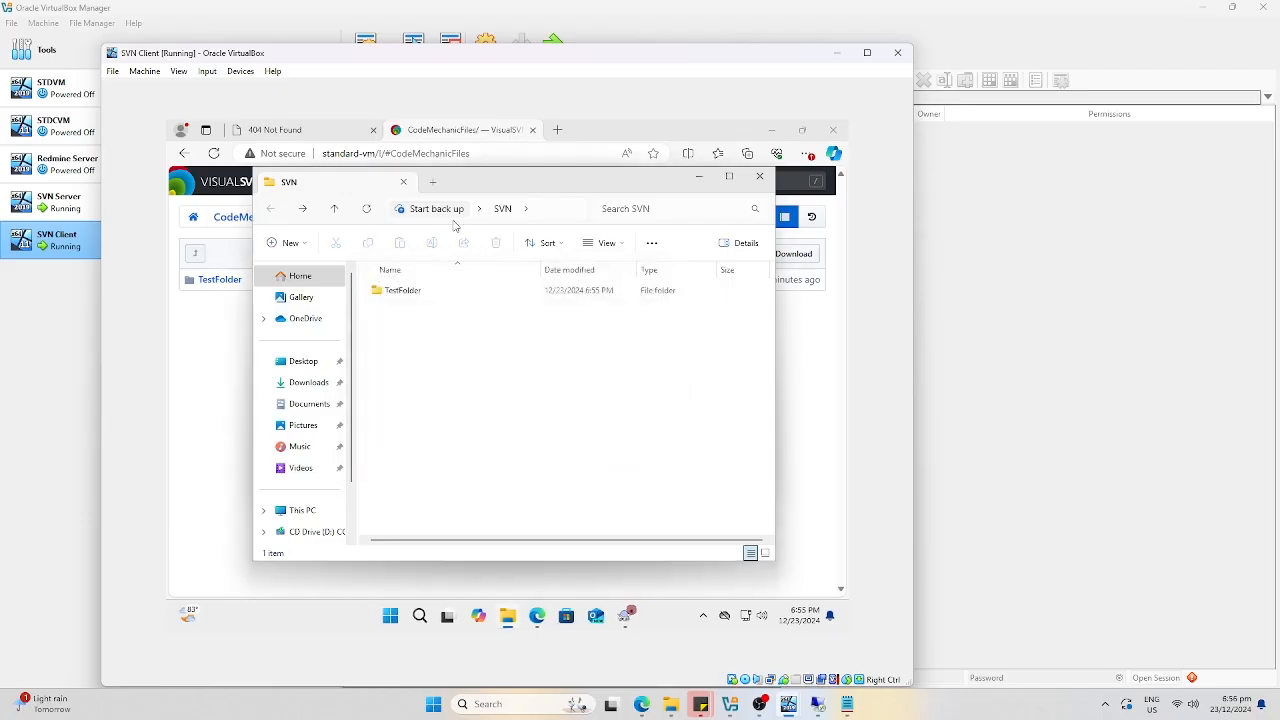
Reopen Desktop > SVN > TestFolder in a fresh Explorer, then switch to the server session.
{"action": "left_click", "coordinate": [759, 177]}
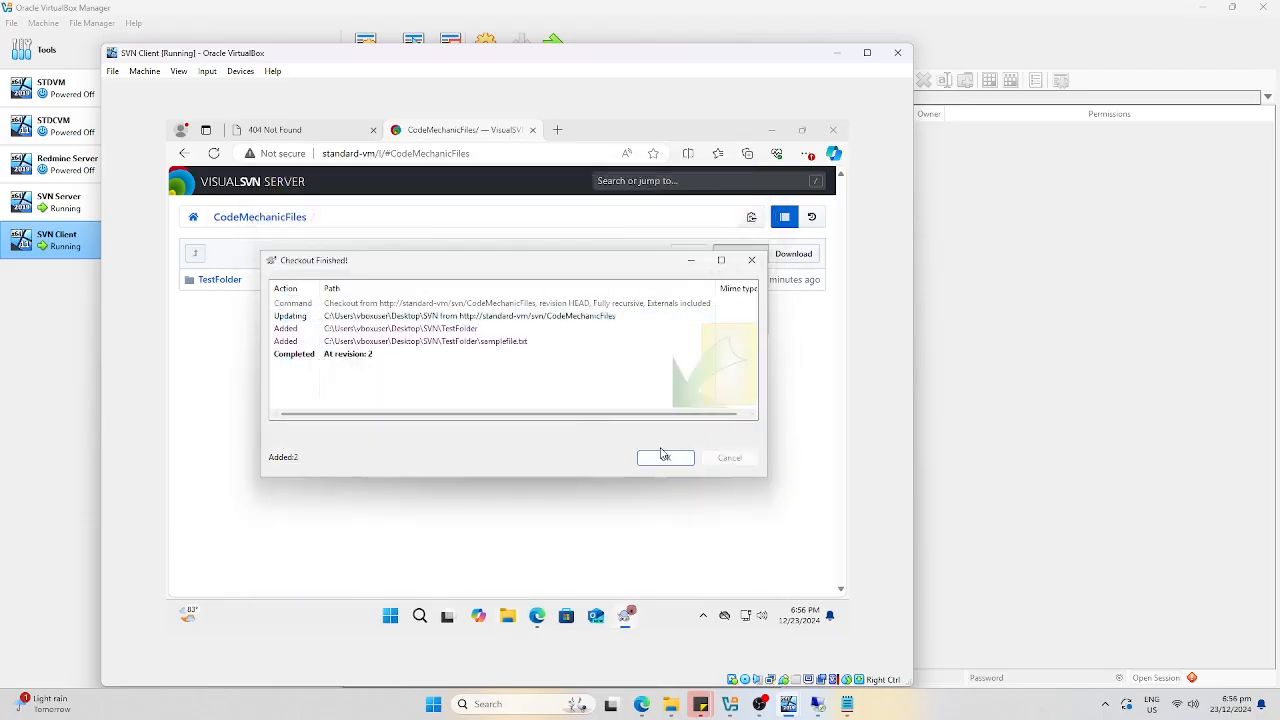
{"action": "left_click", "coordinate": [660, 455]}
{"action": "left_click", "coordinate": [549, 618]}
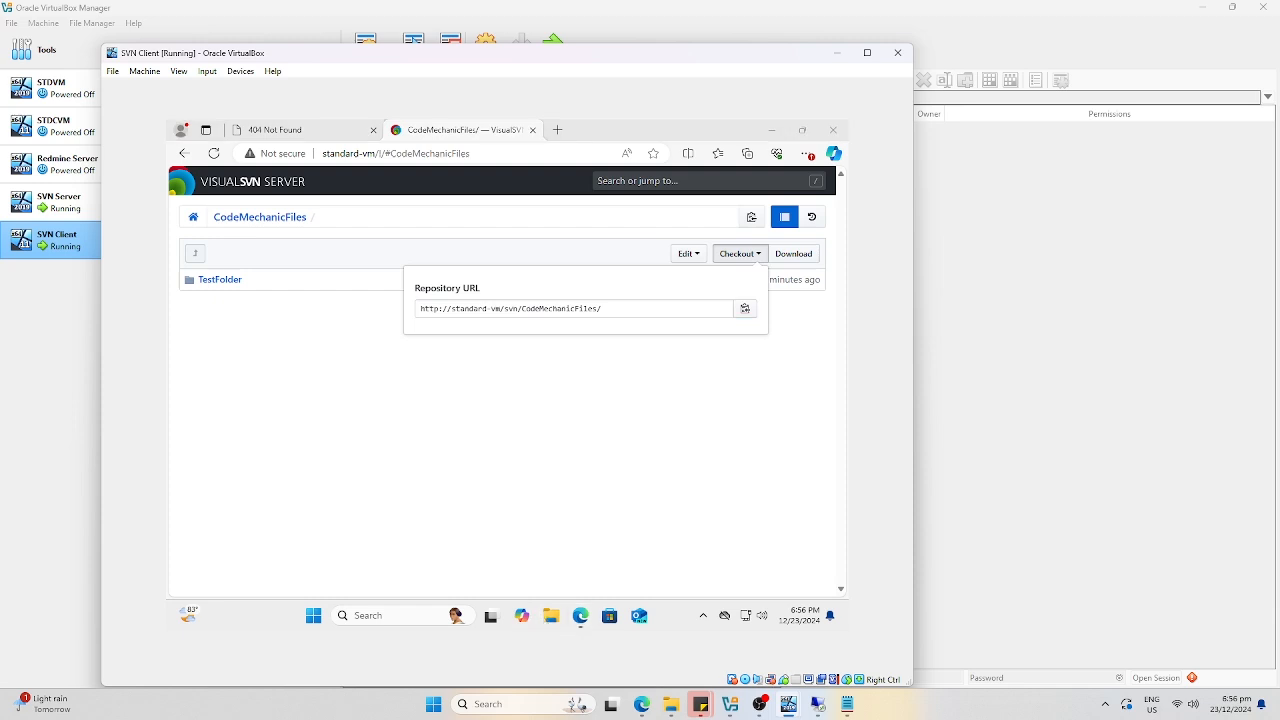
{"action": "left_click", "coordinate": [305, 362]}
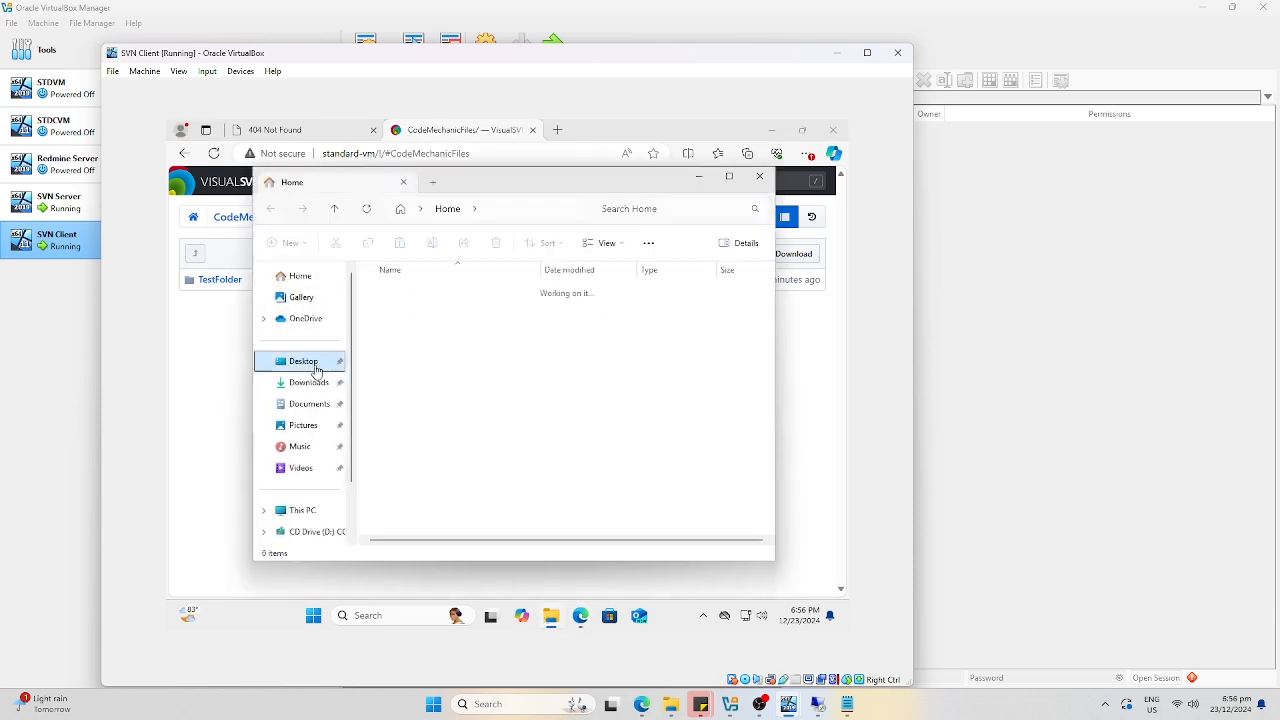
{"action": "double_click", "coordinate": [437, 294]}
{"action": "double_click", "coordinate": [403, 294]}
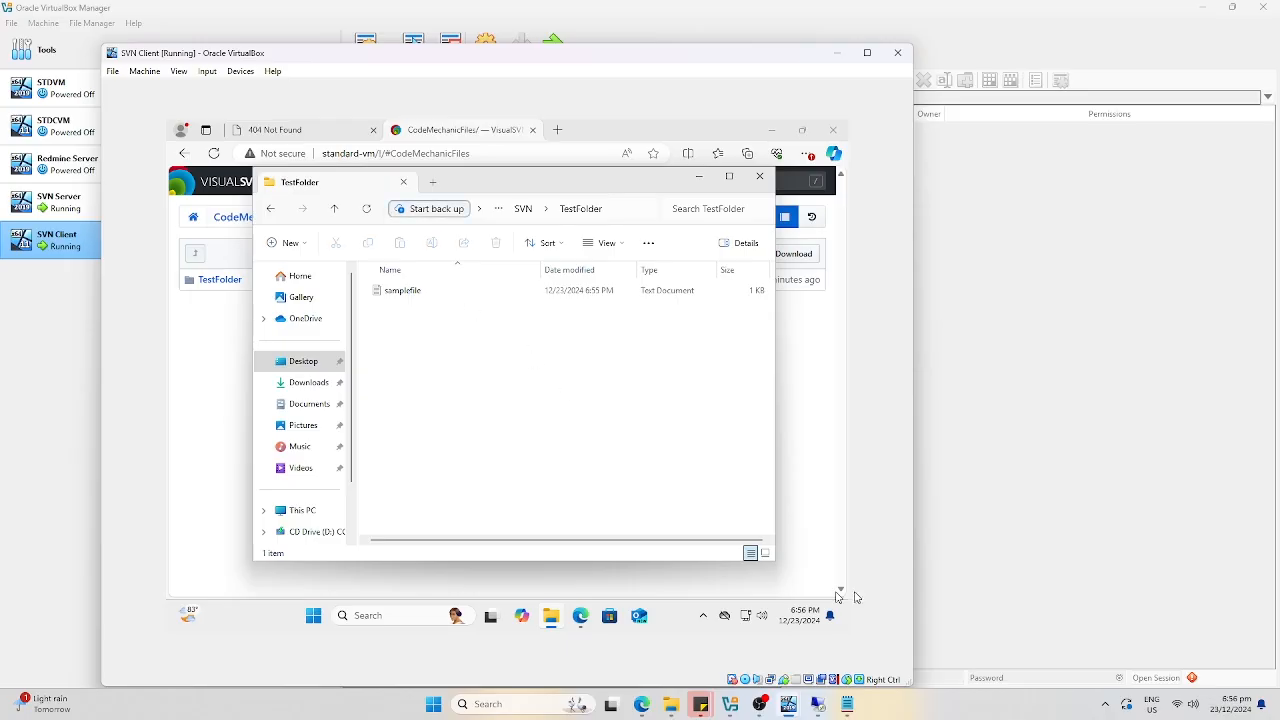
{"action": "left_click", "coordinate": [810, 712]}
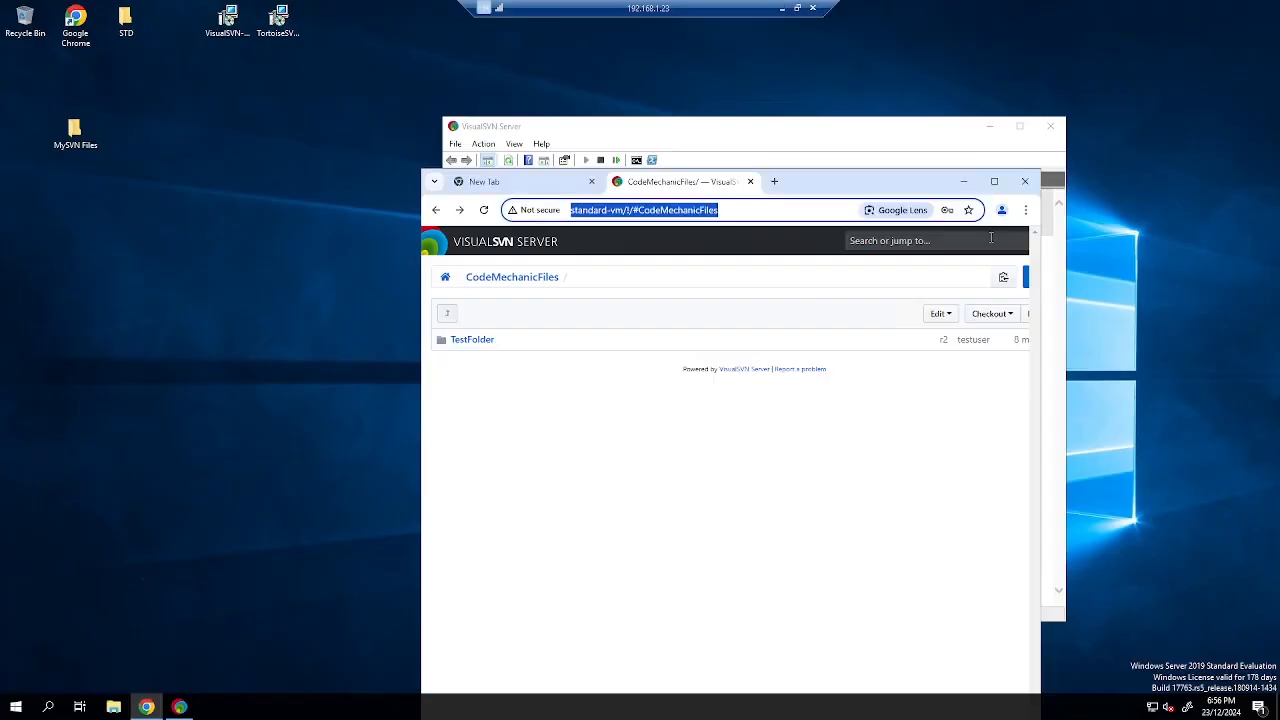
Open samplefile from MySVN Files > TestFolder on the server for editing.
{"action": "left_click", "coordinate": [960, 184]}
{"action": "double_click", "coordinate": [74, 130]}
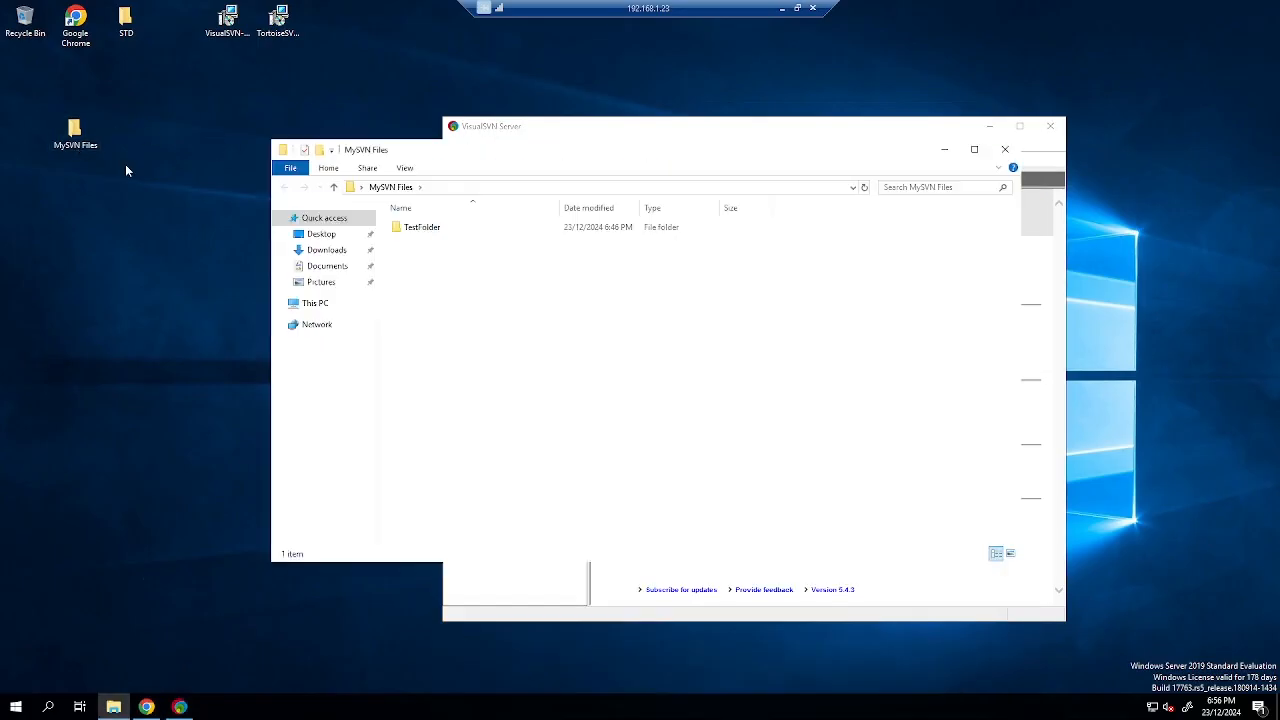
{"action": "double_click", "coordinate": [413, 227]}
{"action": "right_click", "coordinate": [434, 303]}
{"action": "left_click", "coordinate": [428, 232]}
{"action": "right_click", "coordinate": [428, 232]}
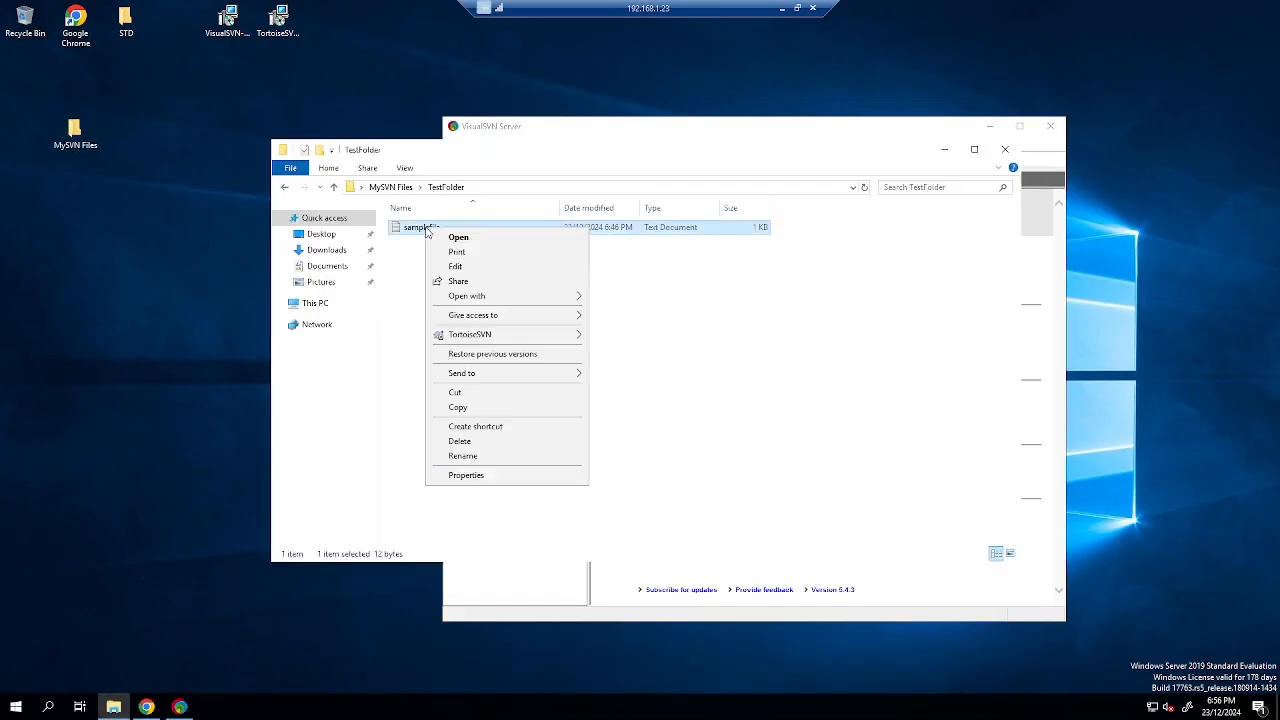
{"action": "left_click", "coordinate": [470, 267]}
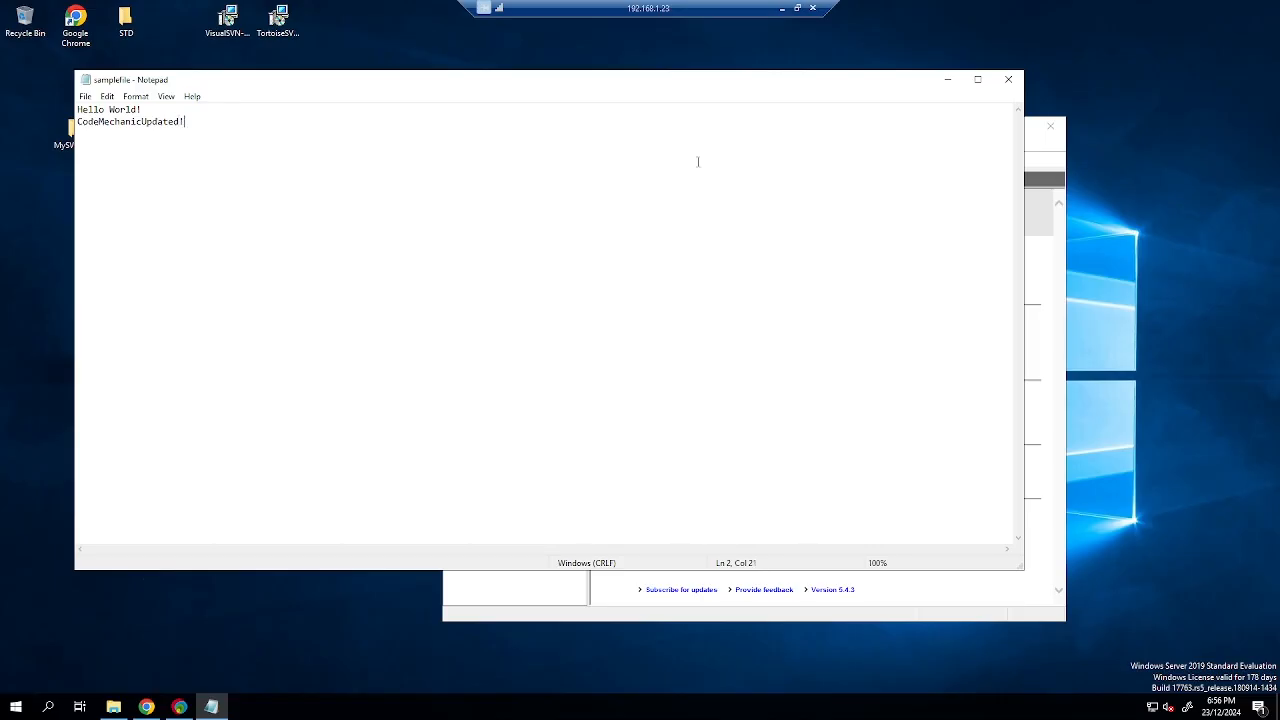
Close samplefile and delete the old TestFolder working copy from MySVN Files.
{"action": "left_click", "coordinate": [1008, 79]}
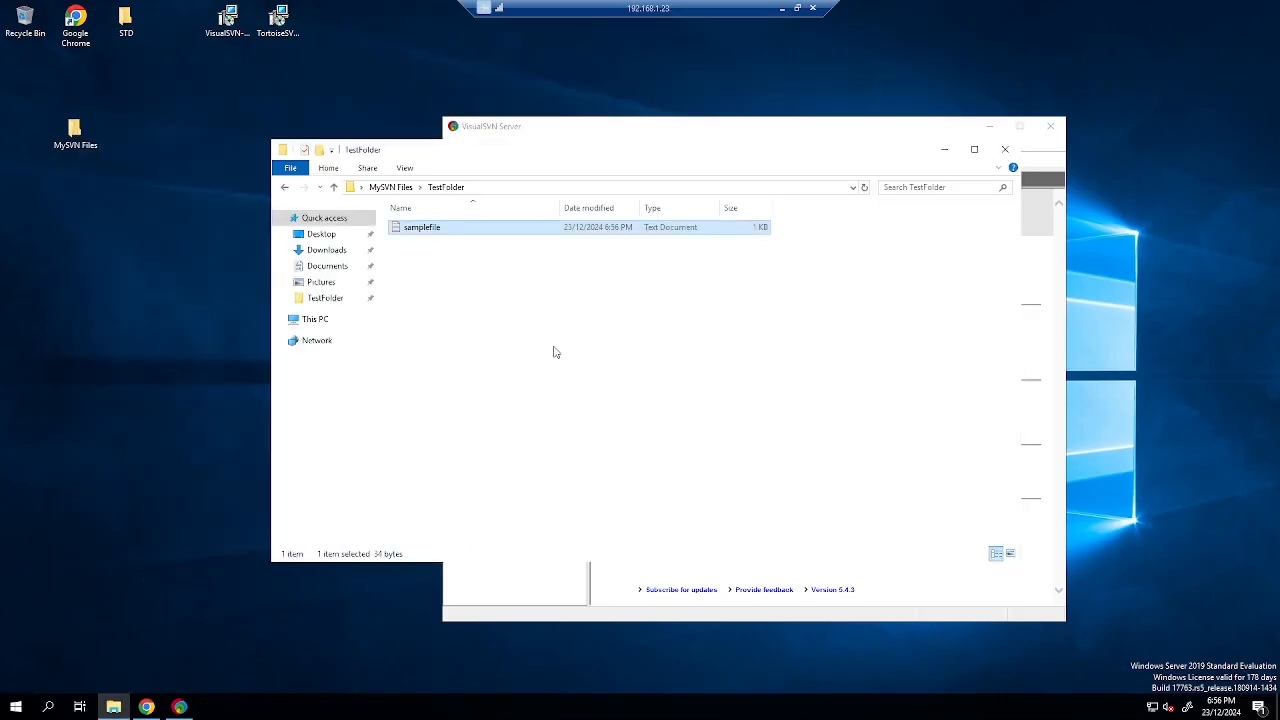
{"action": "right_click", "coordinate": [451, 226]}
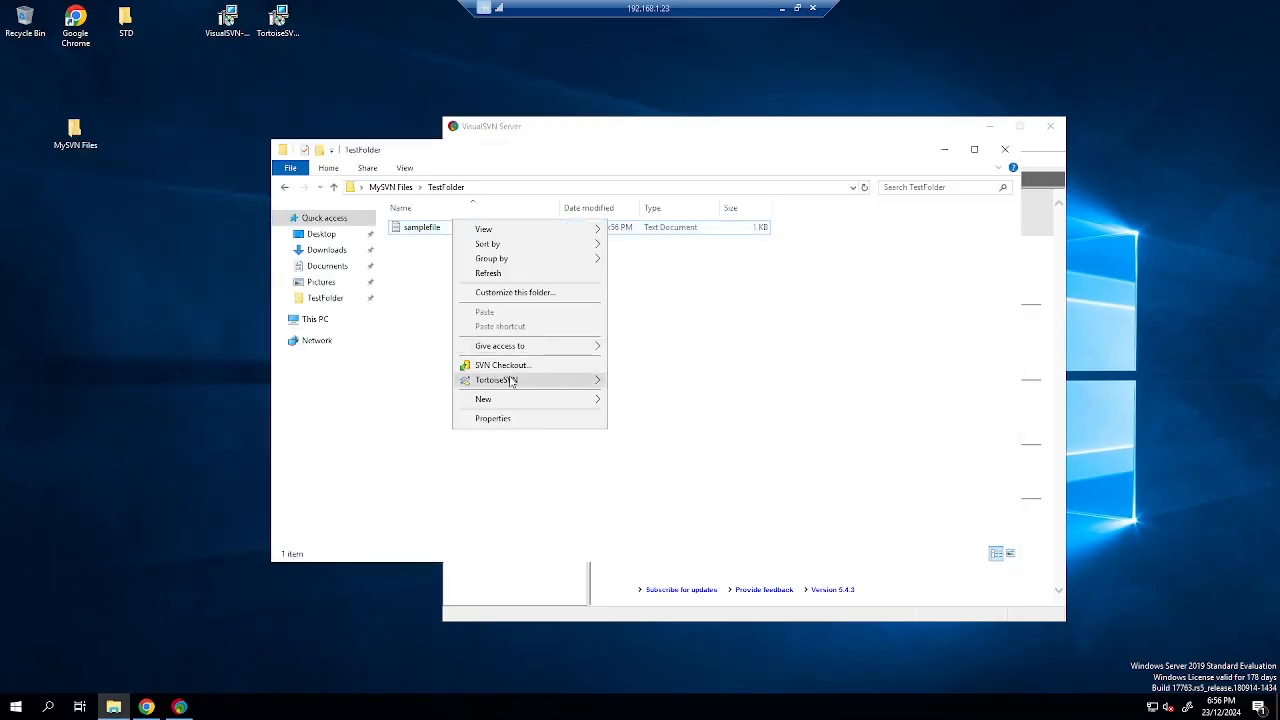
{"action": "mouse_move", "coordinate": [514, 382]}
{"action": "left_click", "coordinate": [438, 341]}
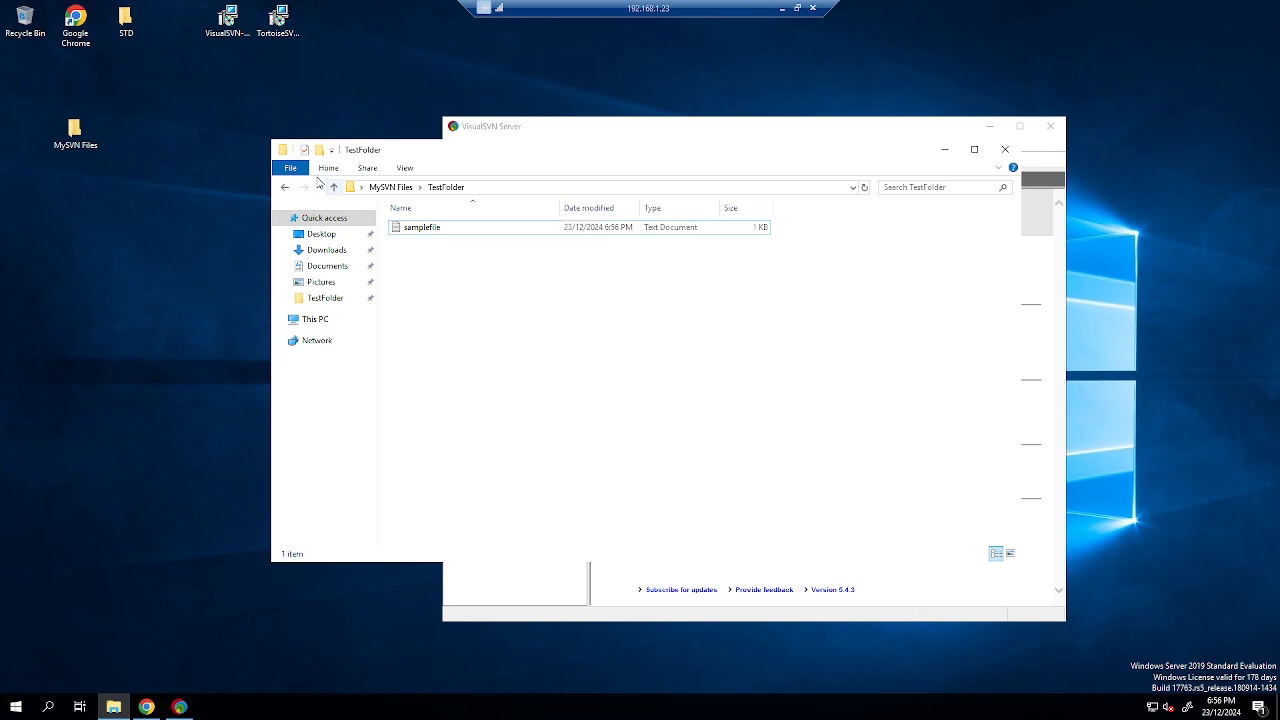
{"action": "left_click", "coordinate": [288, 187]}
{"action": "left_click_drag", "start_coordinate": [503, 292], "coordinate": [446, 231]}
{"action": "key", "text": "Delete"}
Attempt an SVN checkout into MySVN Files, then cancel the stalled checkout and dismiss its failure report.
{"action": "right_click", "coordinate": [437, 256]}
{"action": "left_click", "coordinate": [528, 418]}
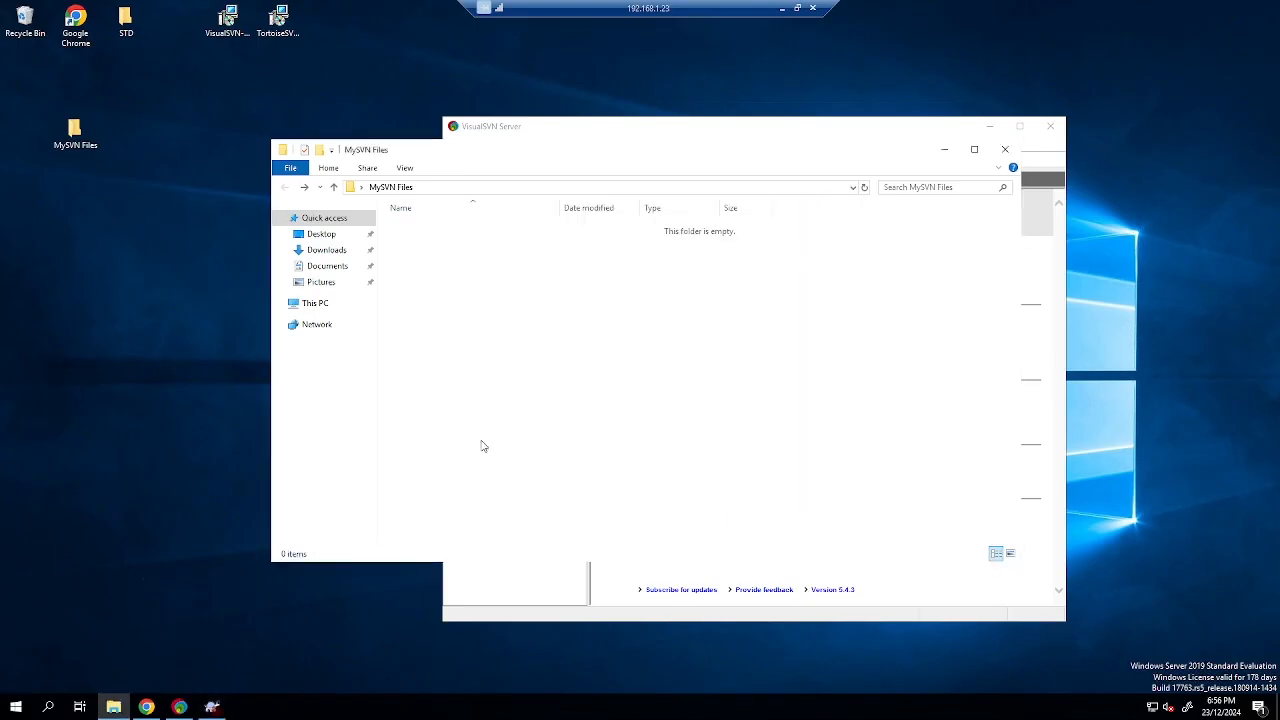
{"action": "left_click", "coordinate": [218, 711]}
{"action": "left_click", "coordinate": [862, 444]}
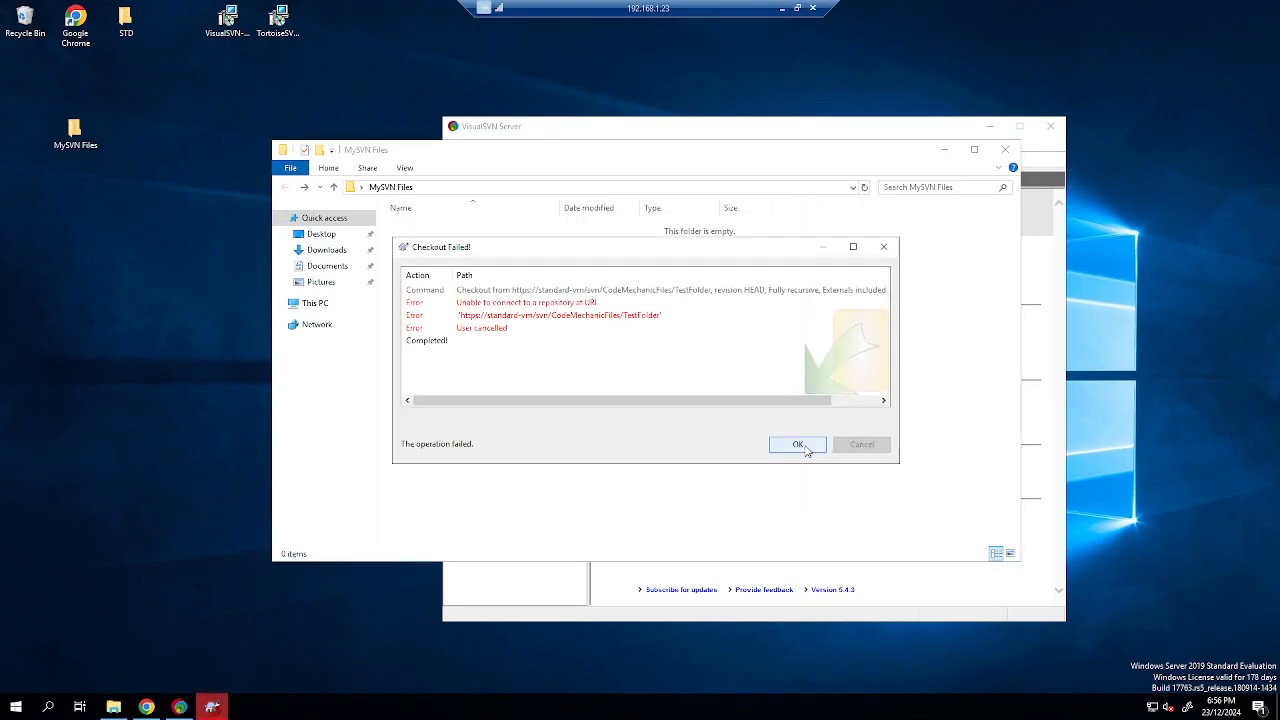
{"action": "left_click", "coordinate": [809, 446]}
Return to the empty MySVN Files folder and start a new SVN Checkout there.
{"action": "left_click", "coordinate": [333, 187]}
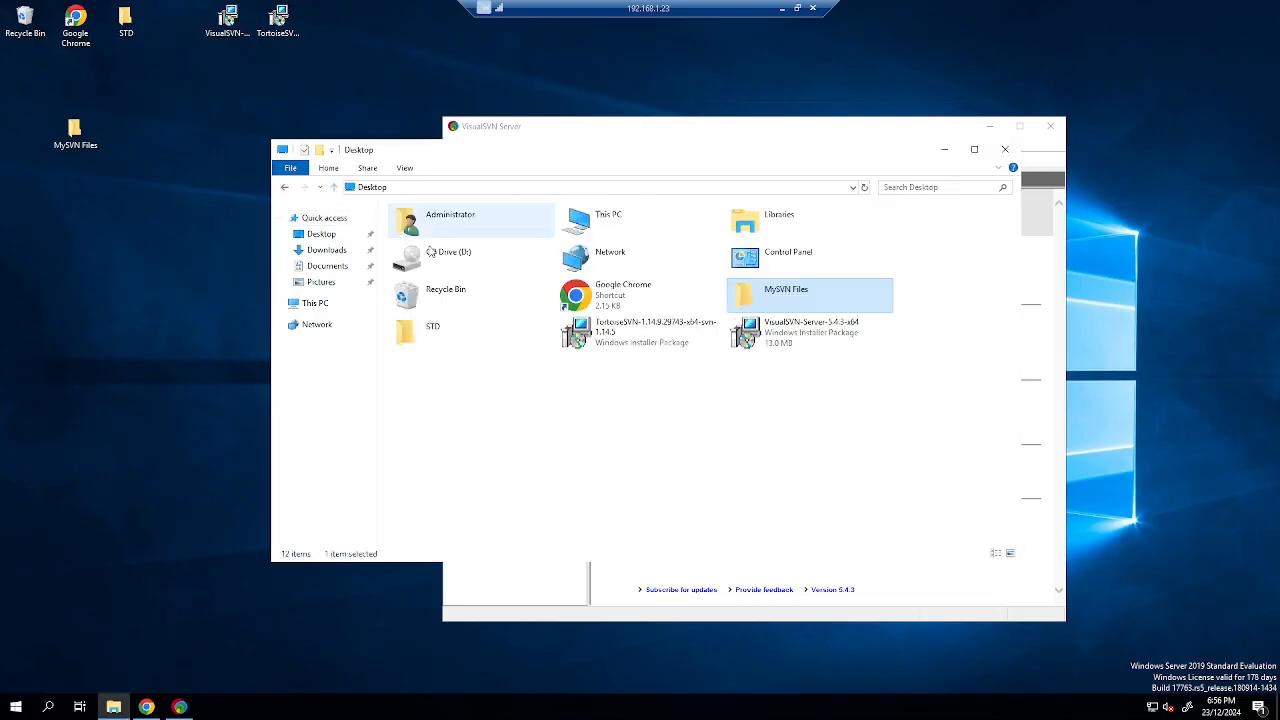
{"action": "left_click", "coordinate": [286, 190]}
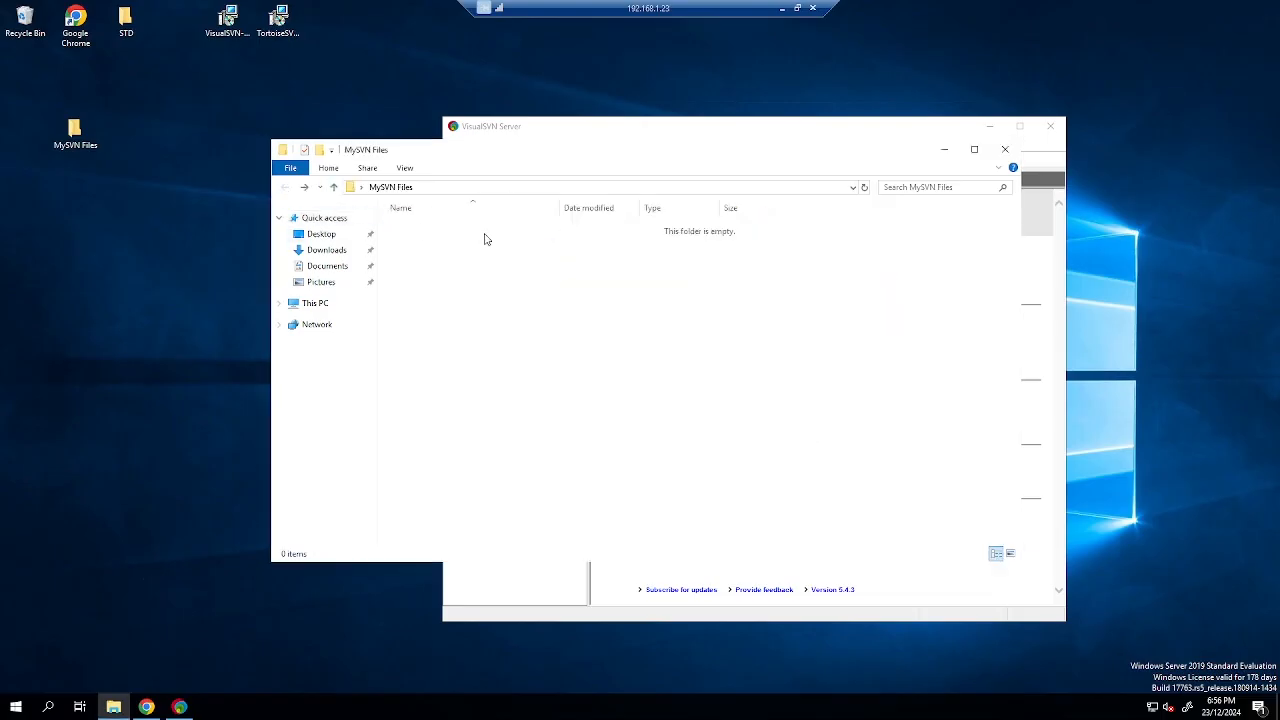
{"action": "right_click", "coordinate": [446, 282]}
{"action": "left_click", "coordinate": [532, 441]}
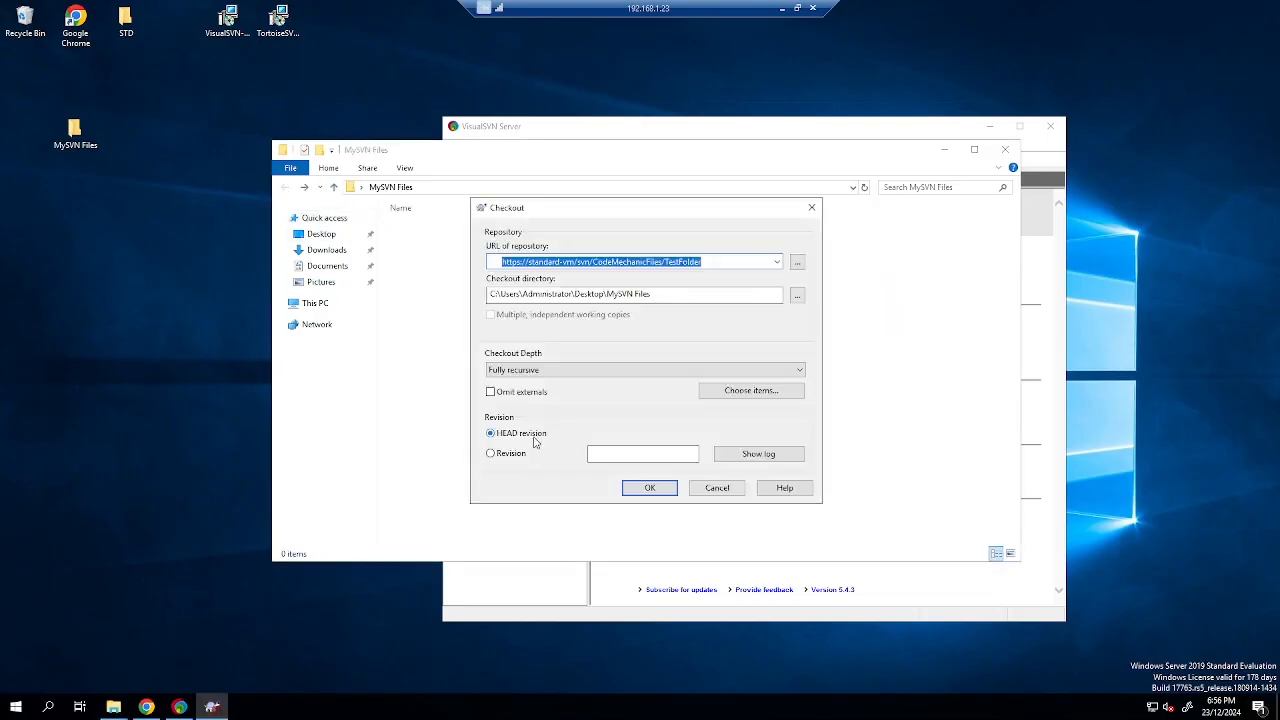
Copy the repository URL from the VisualSVN web page's Checkout dropdown.
{"action": "left_click", "coordinate": [175, 708]}
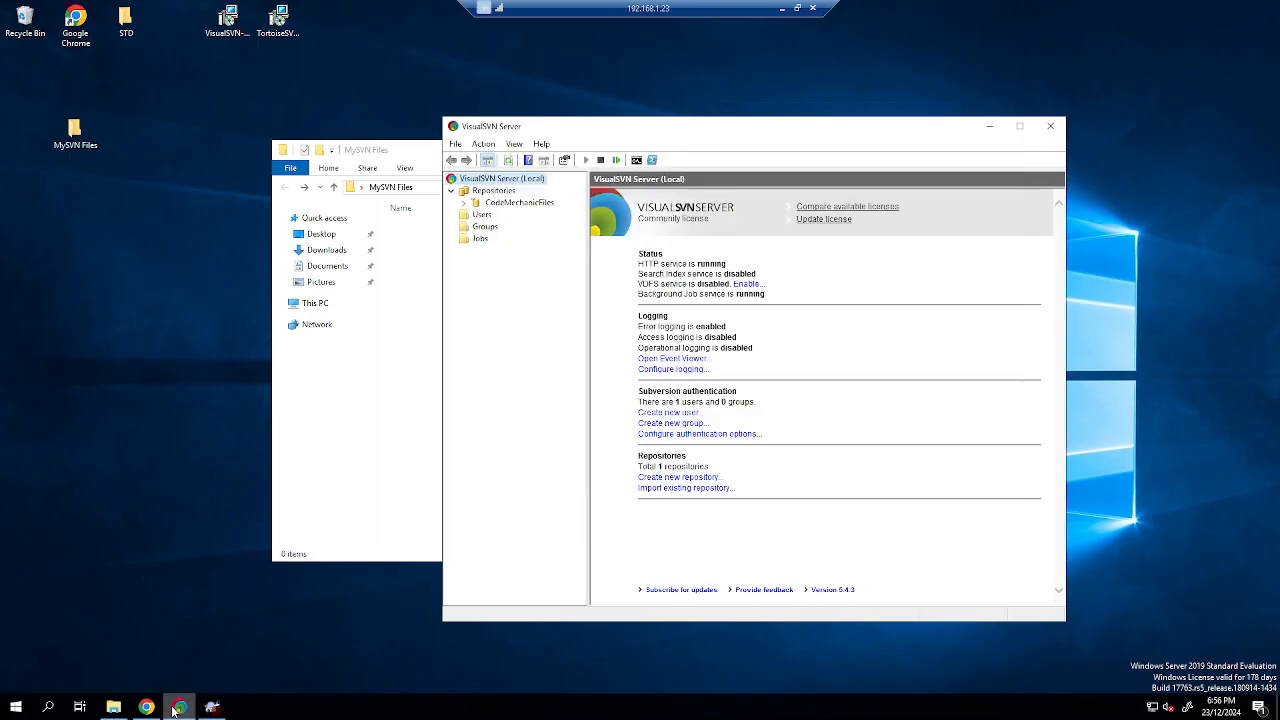
{"action": "left_click", "coordinate": [149, 708]}
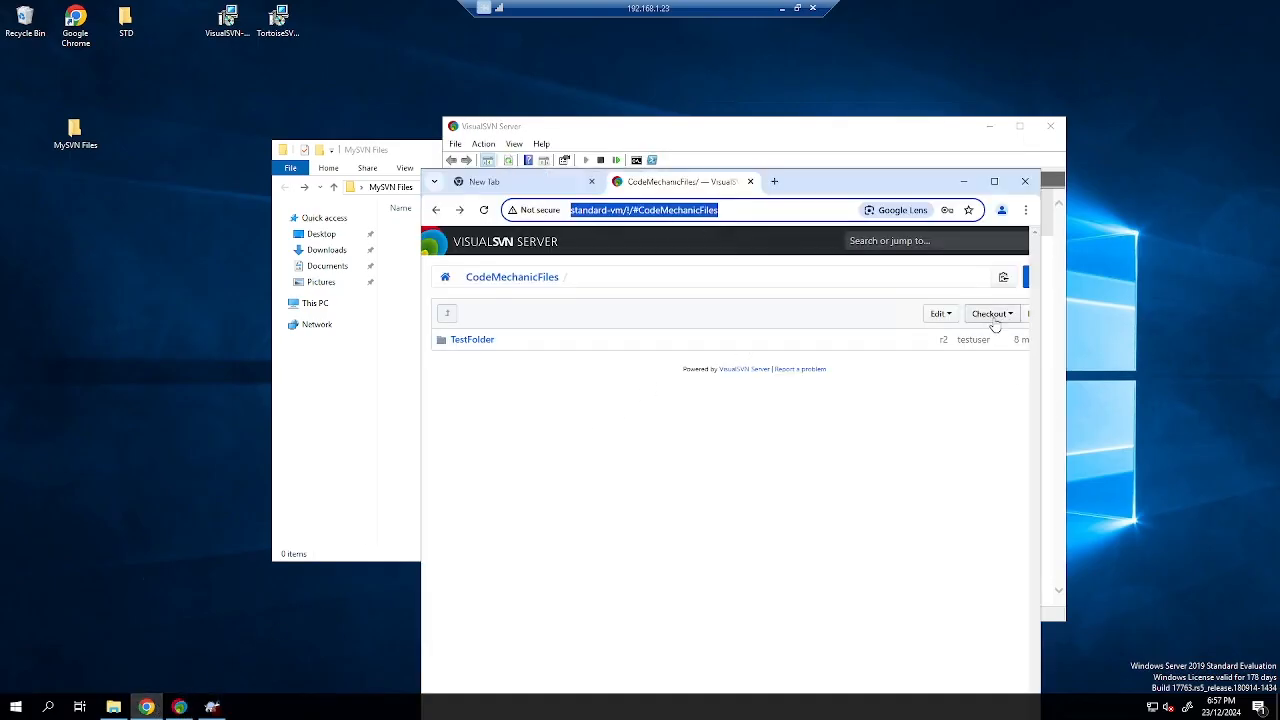
{"action": "left_click", "coordinate": [1006, 318]}
{"action": "left_click", "coordinate": [997, 368]}
{"action": "left_click", "coordinate": [378, 392]}
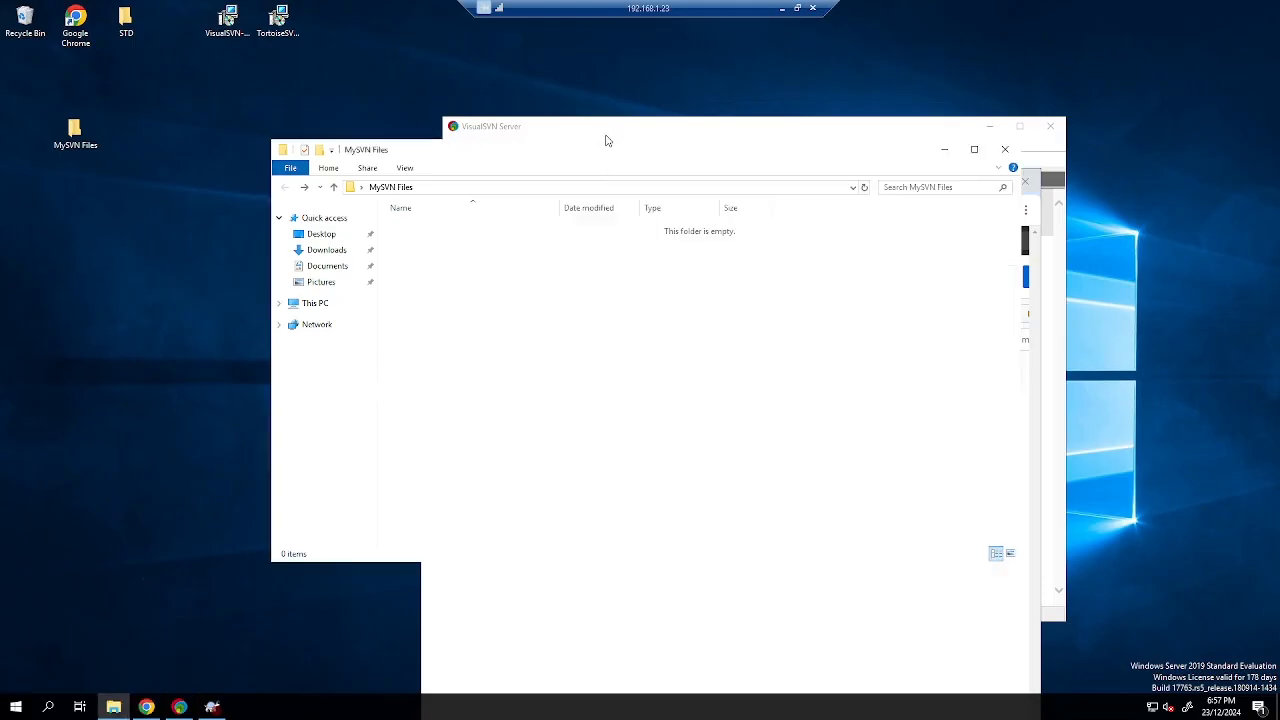
{"action": "left_click", "coordinate": [212, 707]}
{"action": "key", "text": "ctrl+v"}
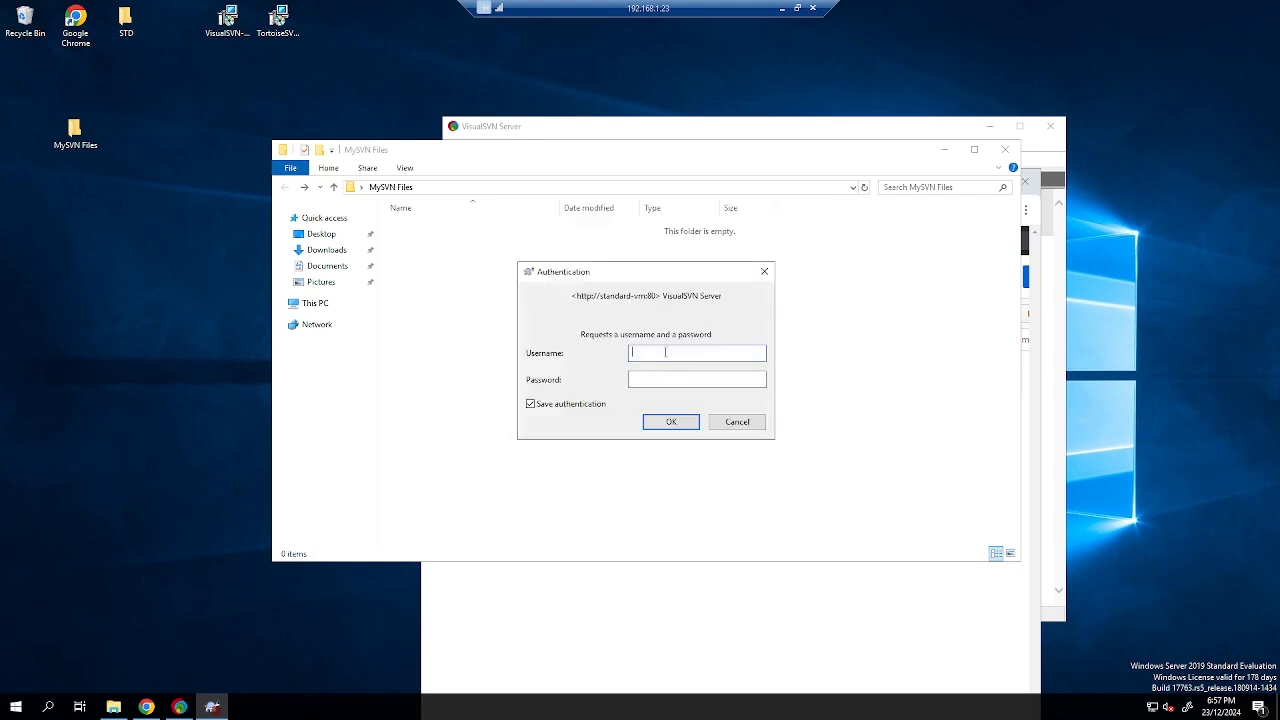
{"action": "key", "text": "Tab"}
{"action": "type", "text": "•••••••••"}
{"action": "left_click", "coordinate": [683, 423]}
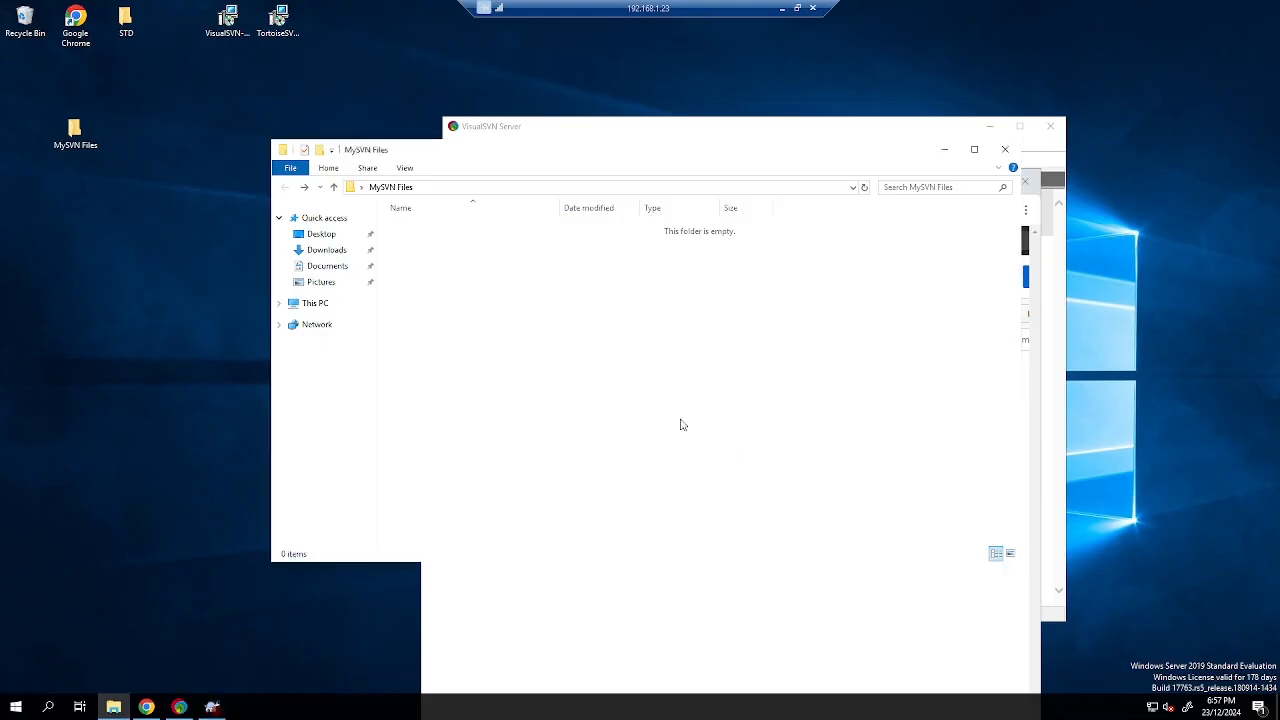
Edit samplefile in TestFolder to add the line 'Update by RemoteServer.', then close Notepad.
{"action": "double_click", "coordinate": [445, 234]}
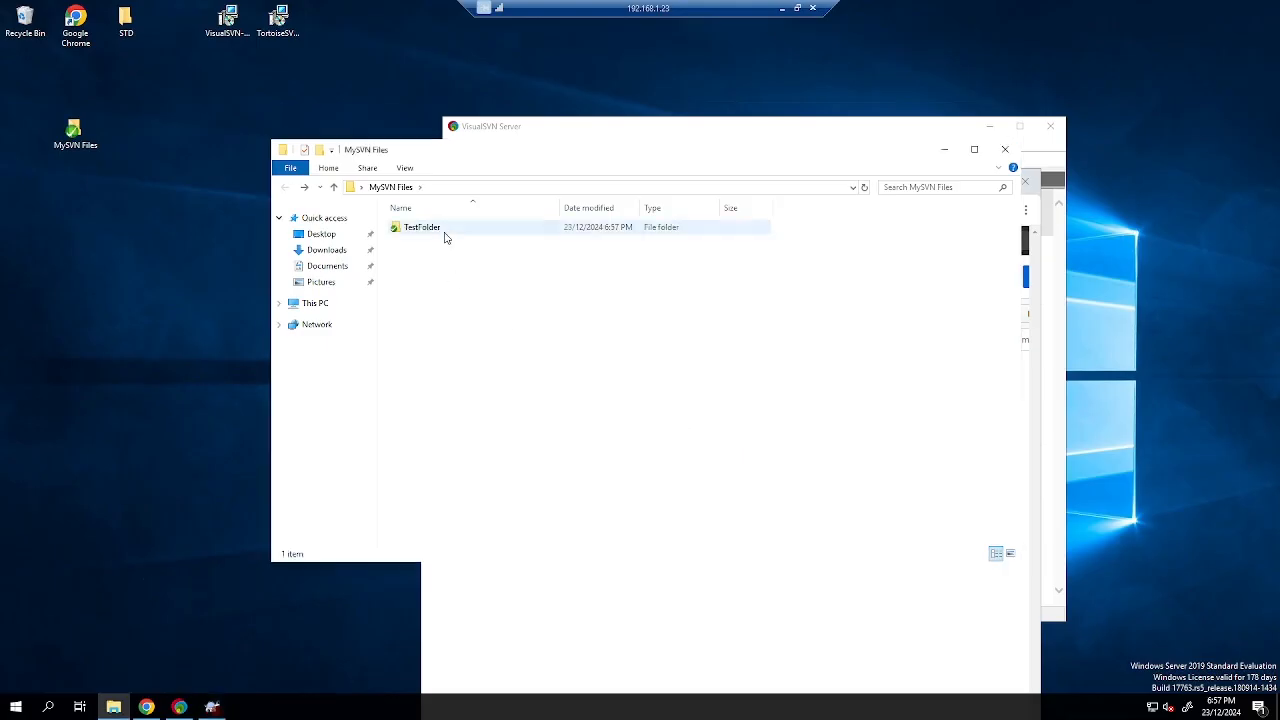
{"action": "left_click", "coordinate": [419, 230]}
{"action": "right_click", "coordinate": [417, 227]}
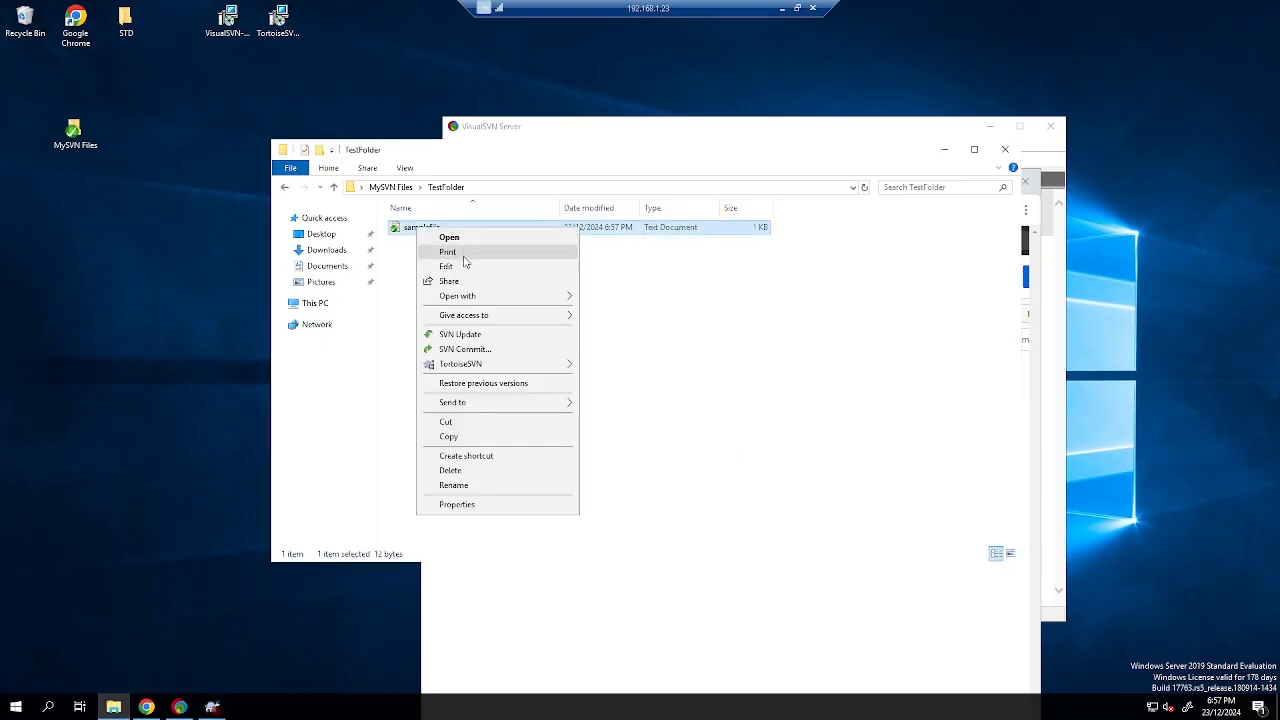
{"action": "left_click", "coordinate": [463, 266]}
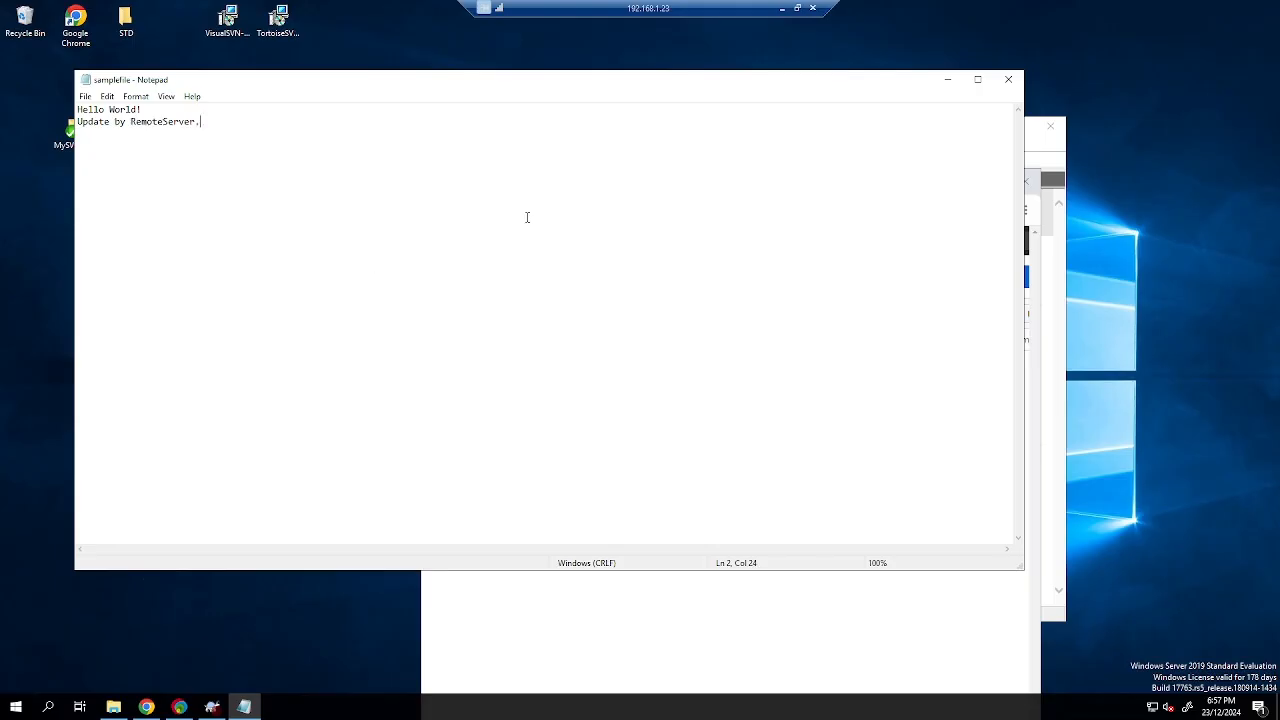
{"action": "left_click", "coordinate": [1005, 79]}
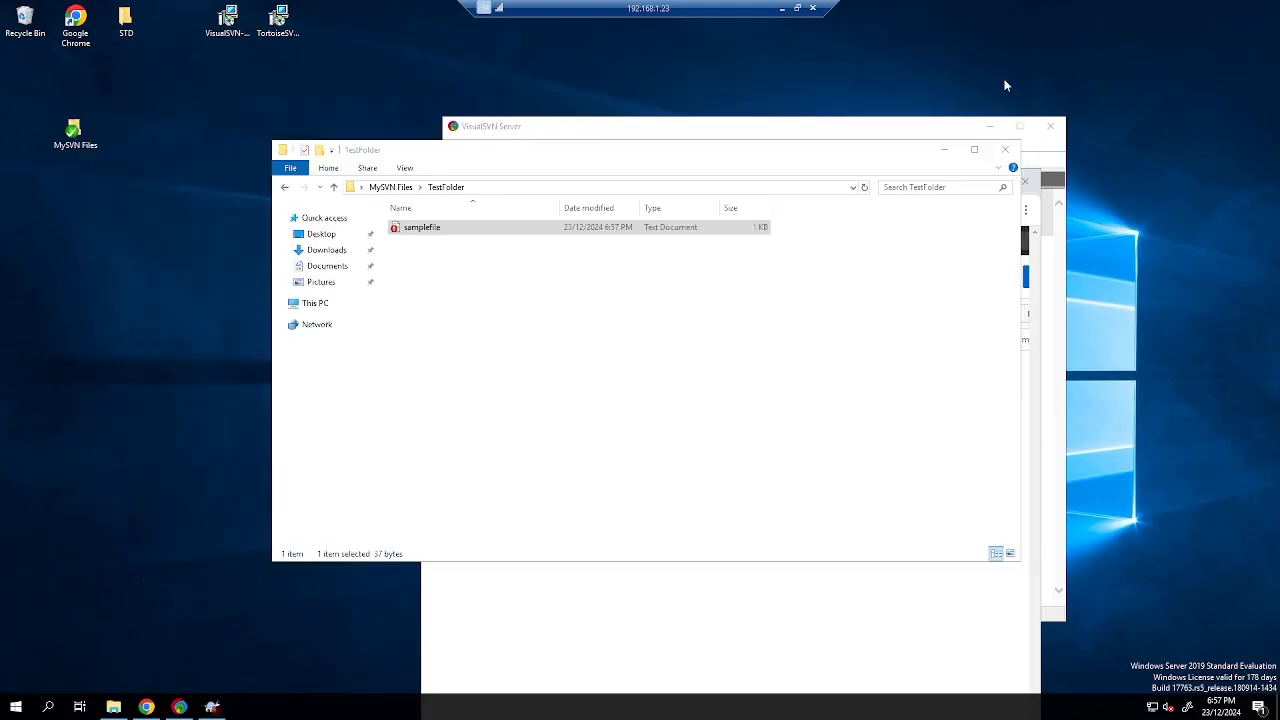
Commit the samplefile change with a message, creating revision 3.
{"action": "right_click", "coordinate": [447, 228]}
{"action": "left_click", "coordinate": [517, 346]}
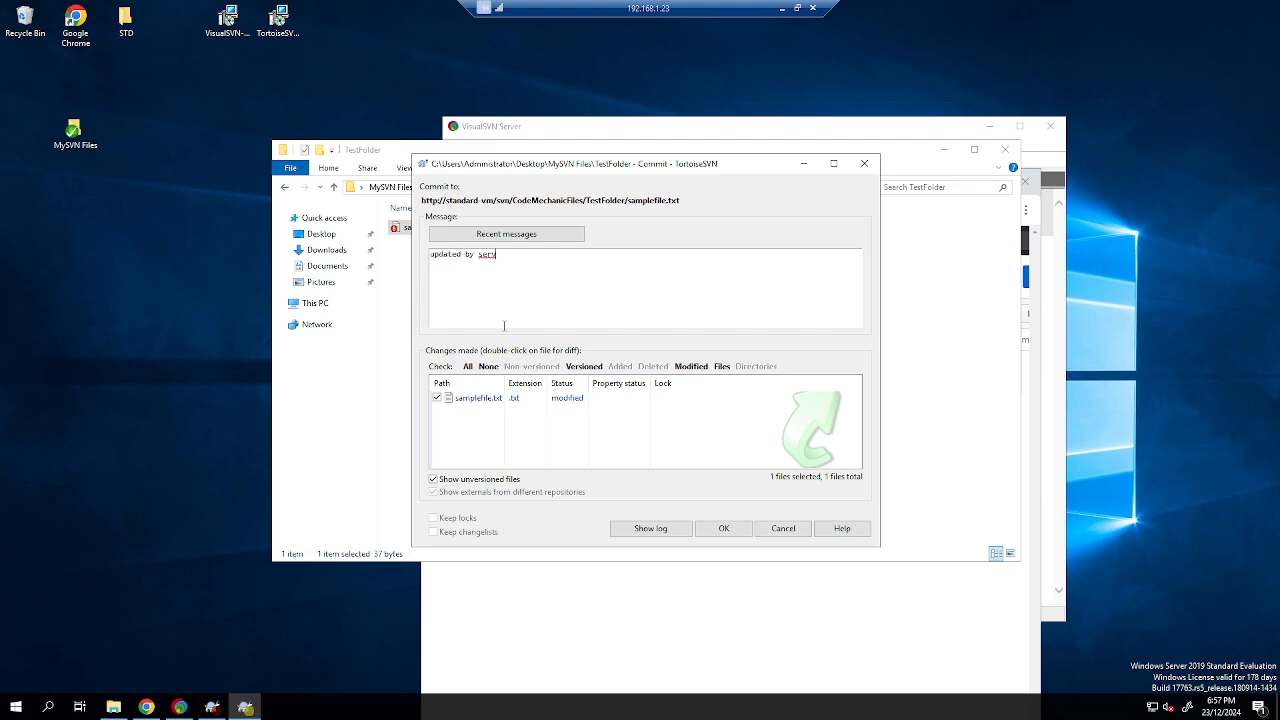
{"action": "left_click", "coordinate": [730, 530]}
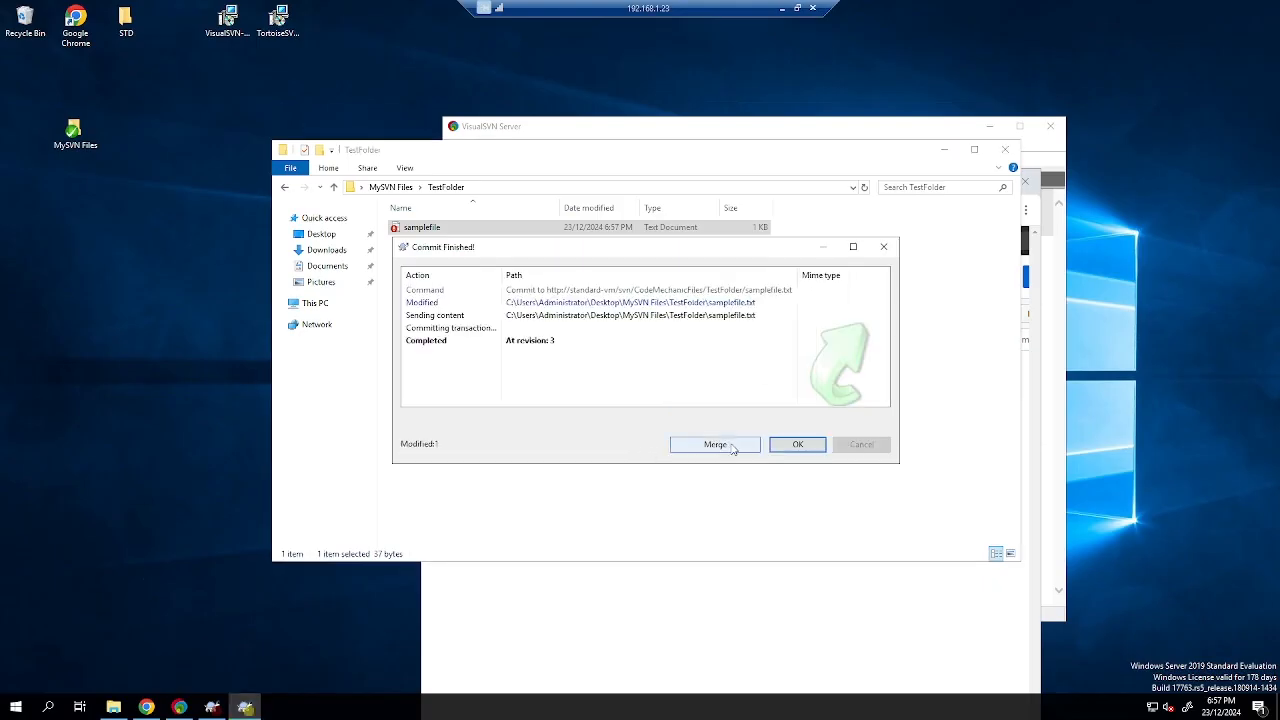
{"action": "left_click", "coordinate": [786, 446]}
Update the TestFolder working copy, then run TortoiseSVN Clean up on it.
{"action": "right_click", "coordinate": [532, 359]}
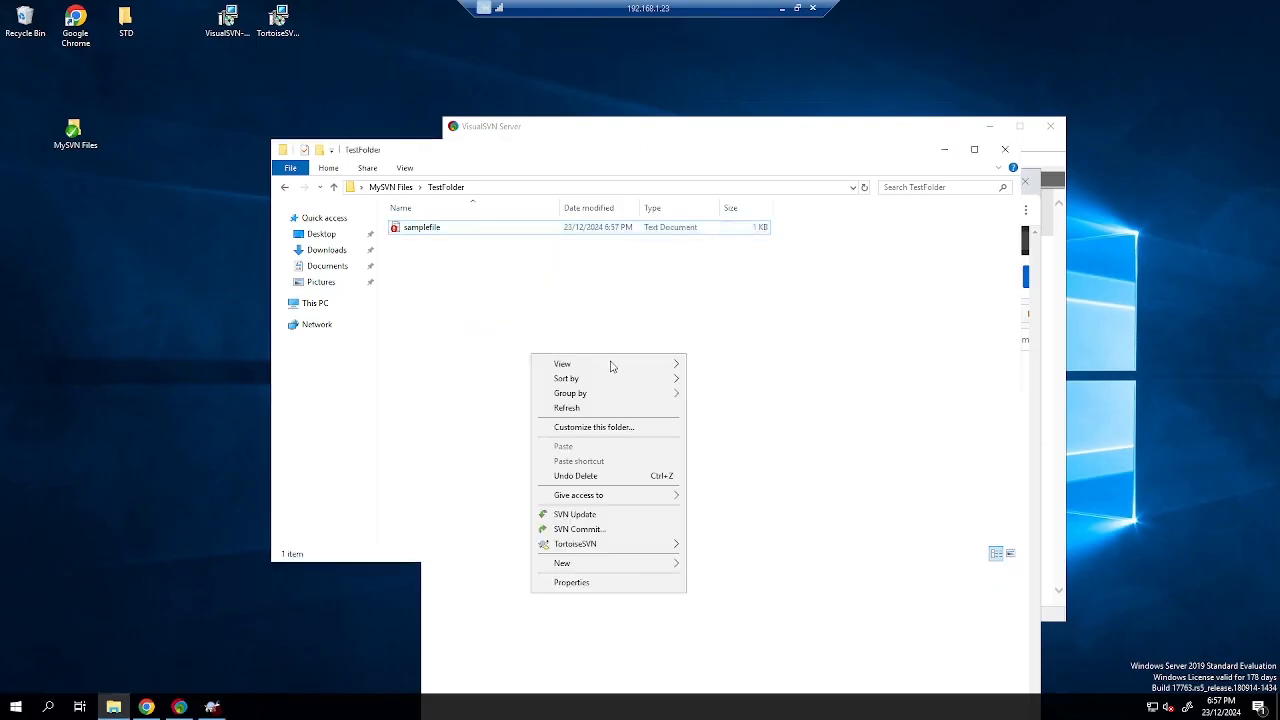
{"action": "left_click", "coordinate": [586, 514]}
{"action": "left_click", "coordinate": [797, 444]}
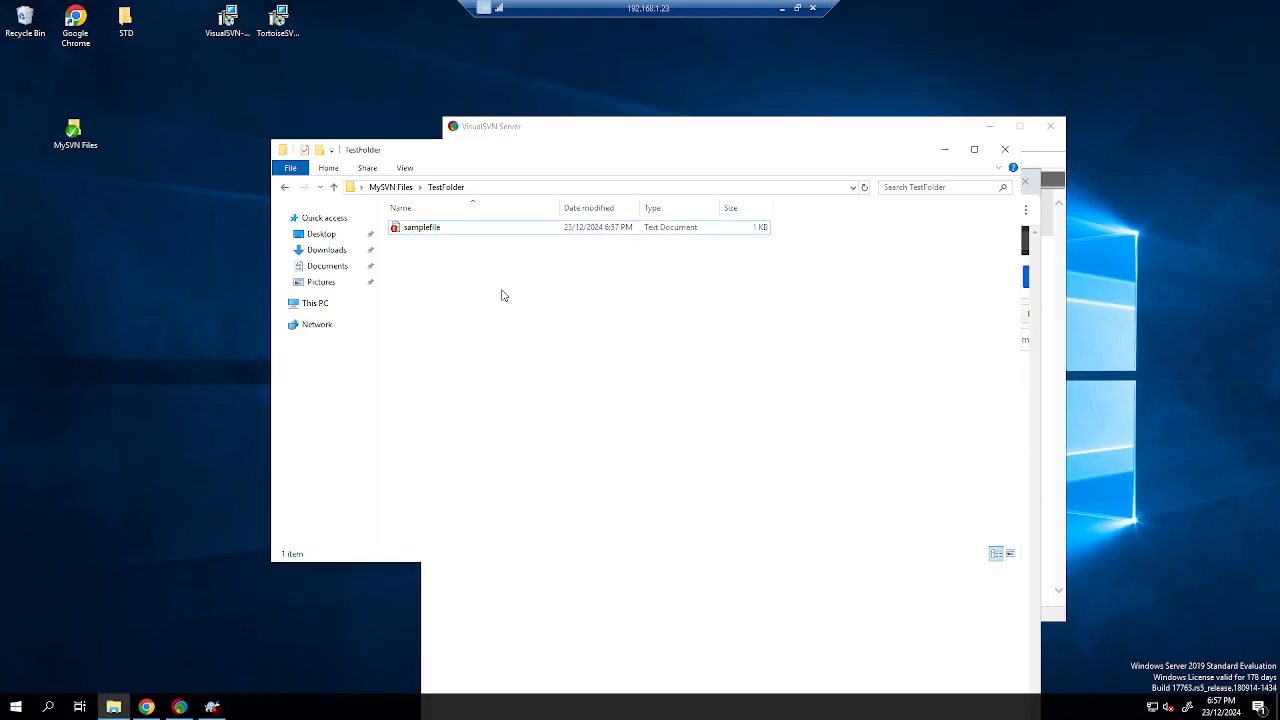
{"action": "right_click", "coordinate": [492, 278]}
{"action": "mouse_move", "coordinate": [612, 470]}
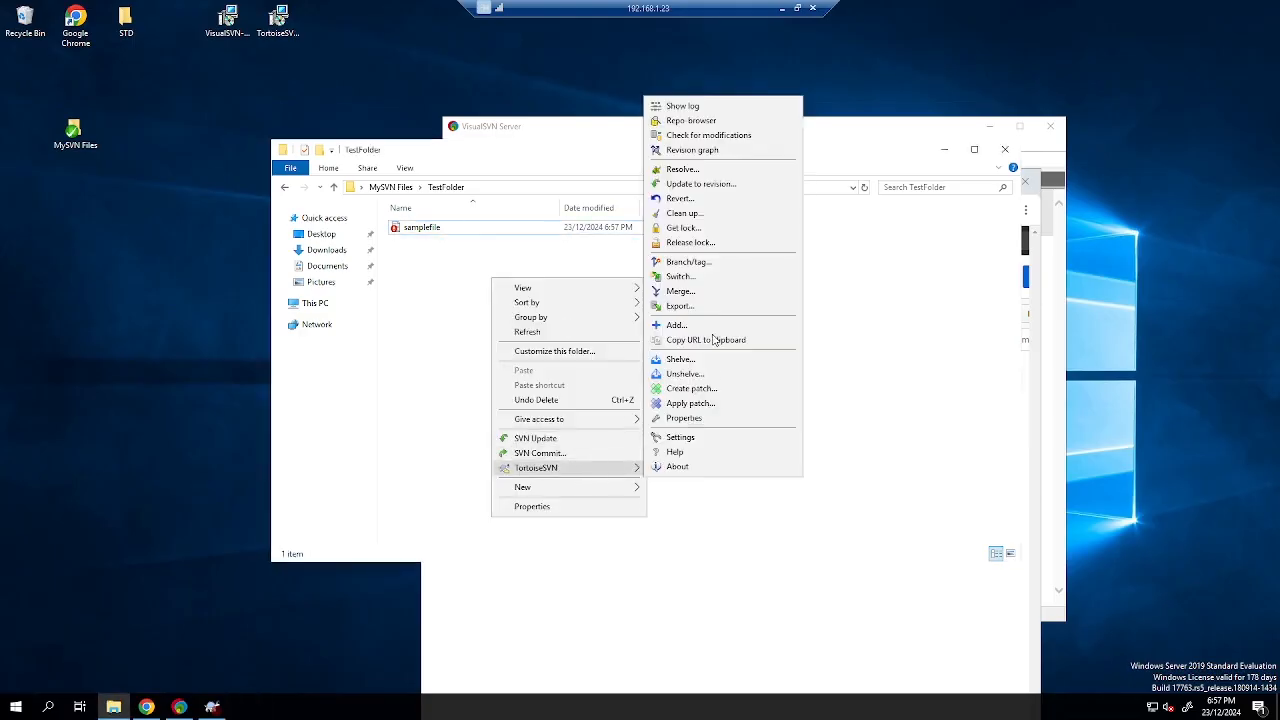
{"action": "left_click", "coordinate": [704, 213]}
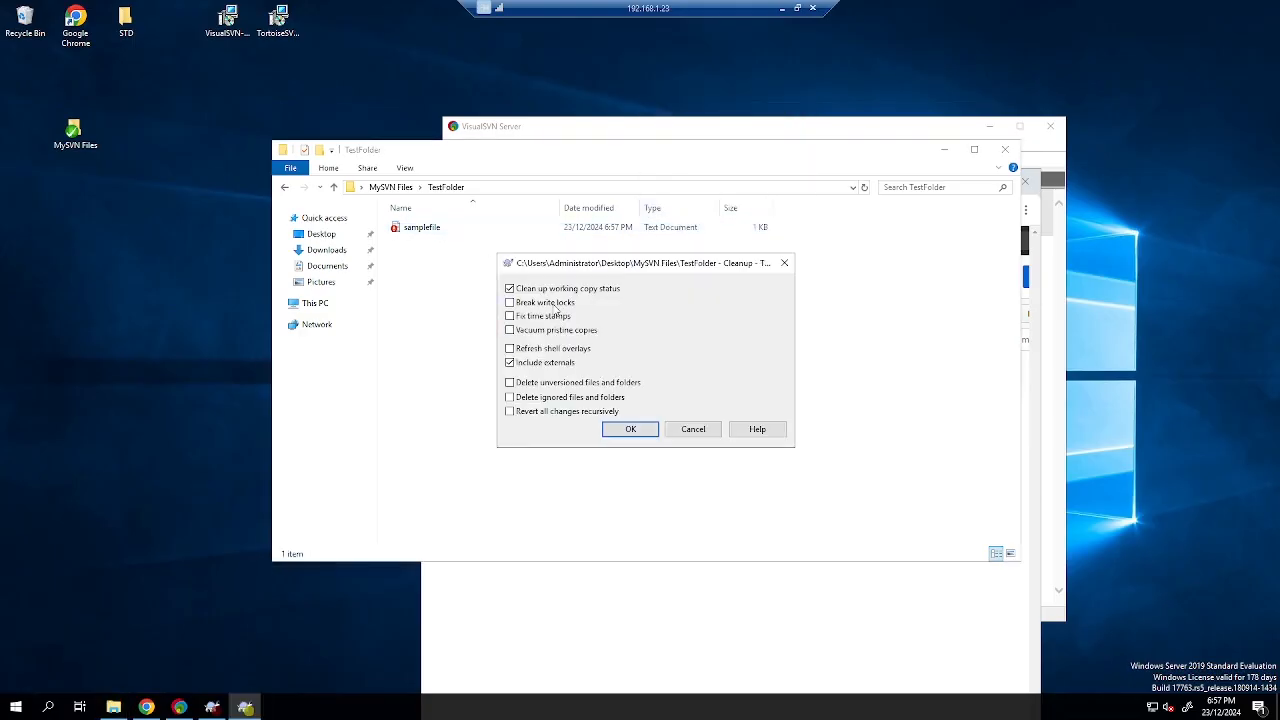
{"action": "left_click", "coordinate": [631, 430]}
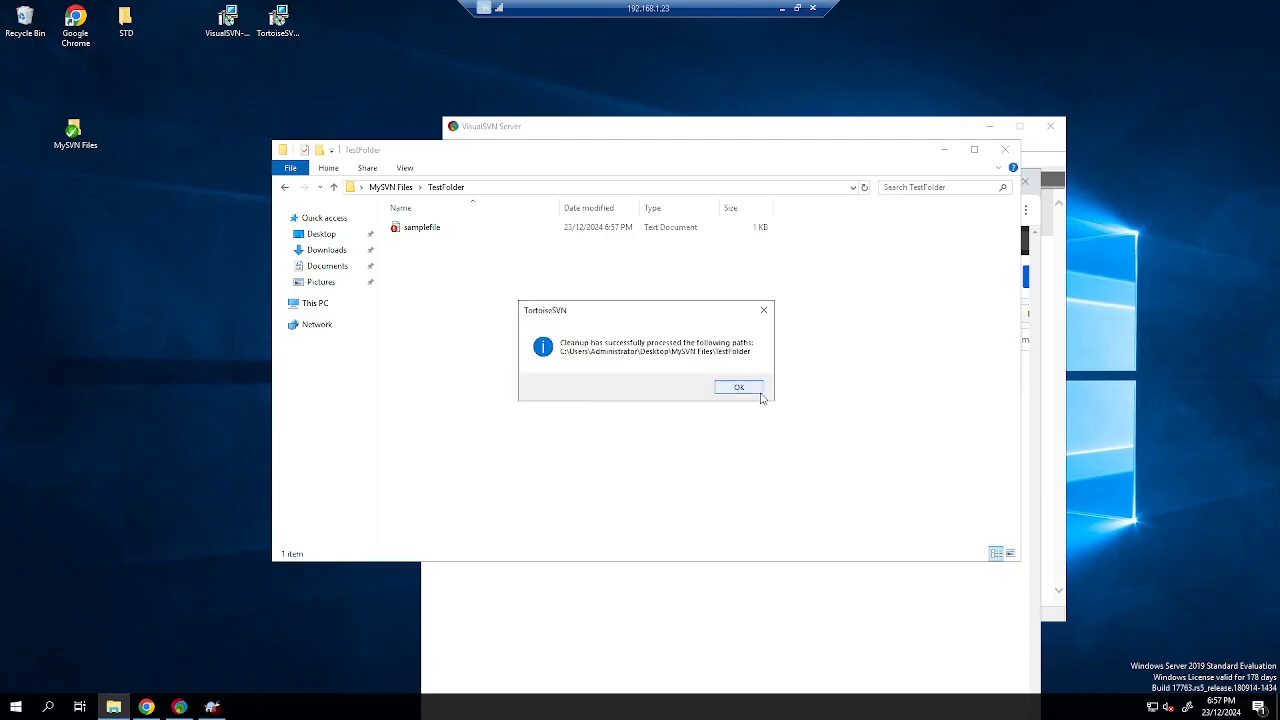
{"action": "left_click", "coordinate": [760, 397]}
Update the working copy again and reopen TestFolder to refresh its status.
{"action": "right_click", "coordinate": [460, 312]}
{"action": "left_click", "coordinate": [516, 472]}
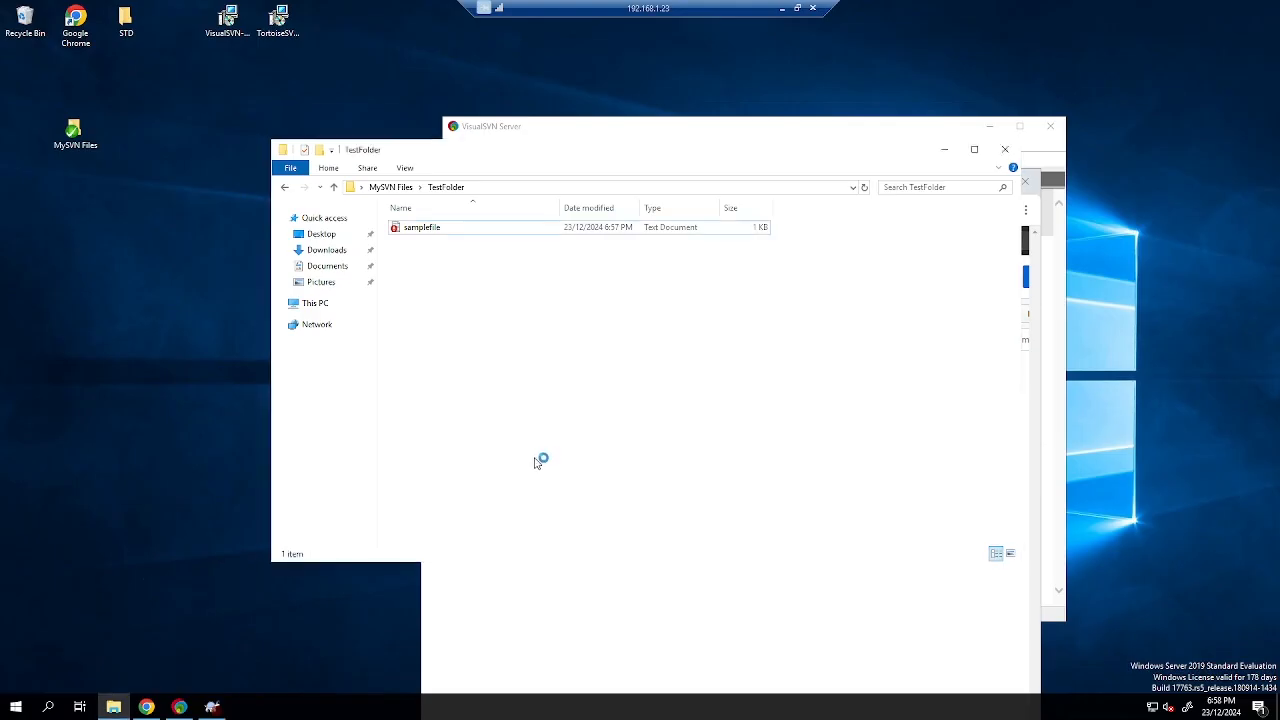
{"action": "left_click", "coordinate": [805, 450]}
{"action": "left_click", "coordinate": [405, 187]}
{"action": "double_click", "coordinate": [443, 228]}
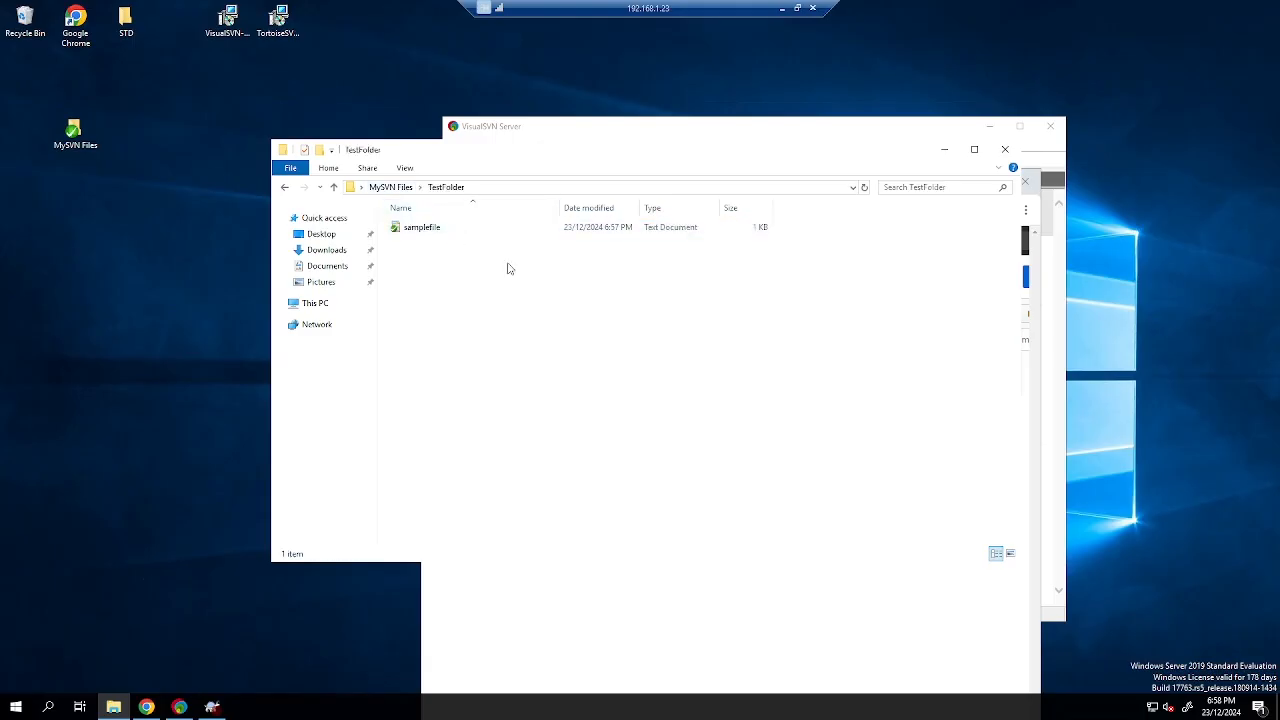
On the client VM, update TestFolder to revision 3 with TortoiseSVN.
{"action": "left_click", "coordinate": [782, 8]}
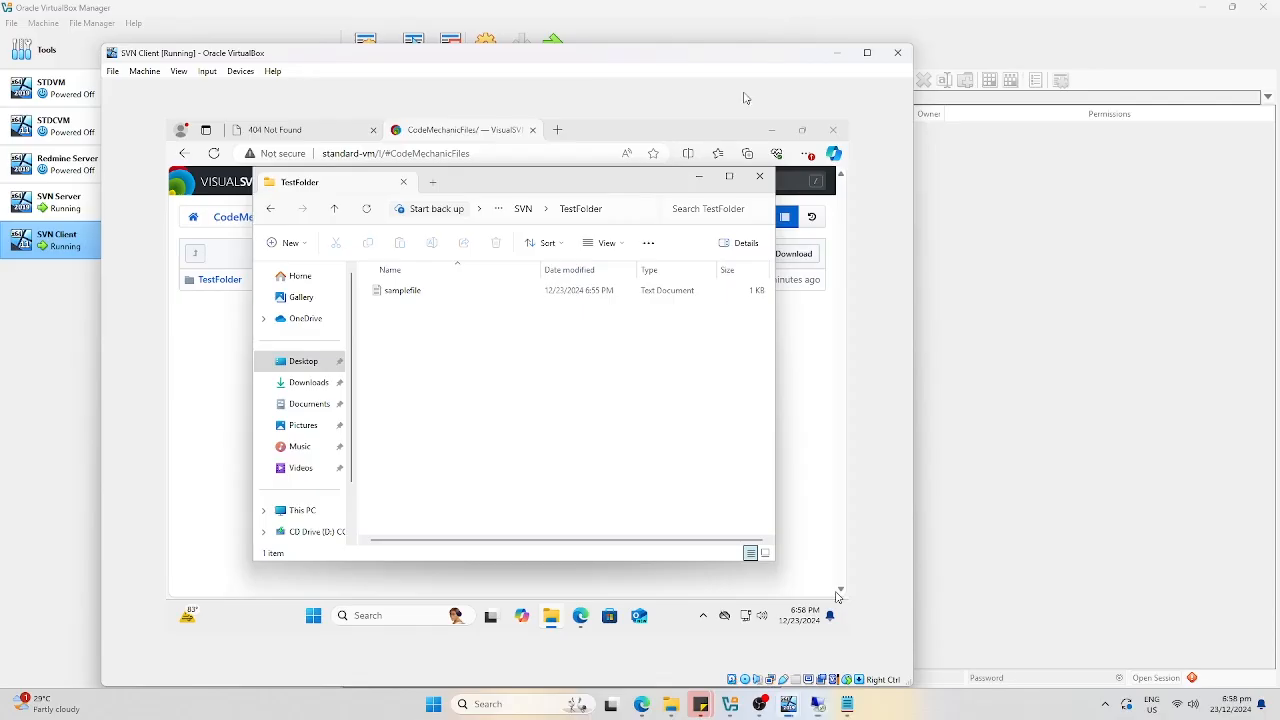
{"action": "right_click", "coordinate": [432, 364]}
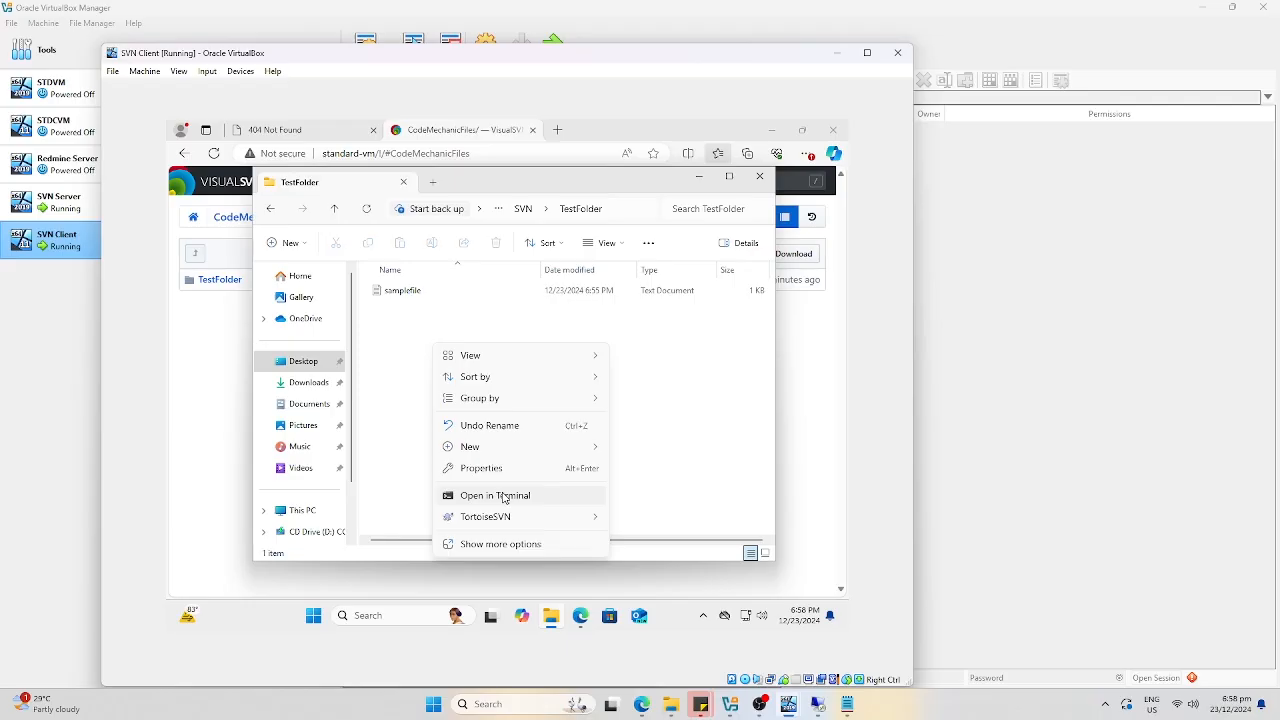
{"action": "mouse_move", "coordinate": [507, 524]}
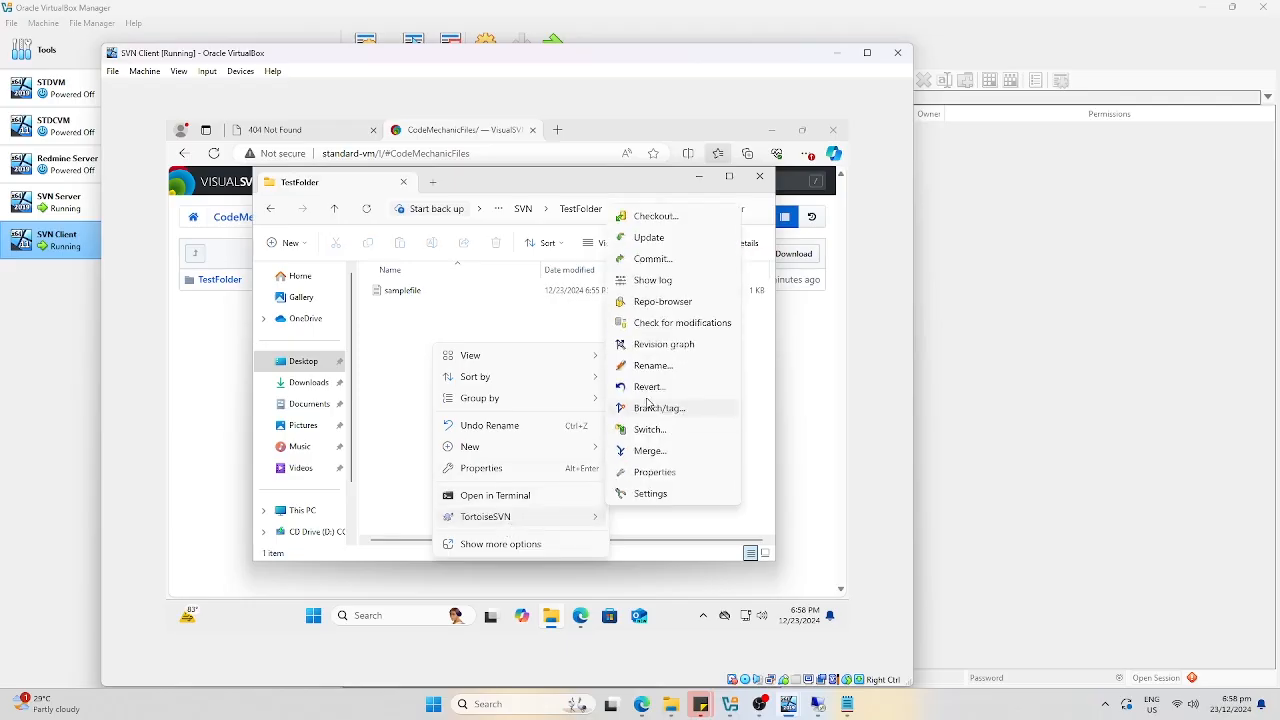
{"action": "left_click", "coordinate": [657, 245]}
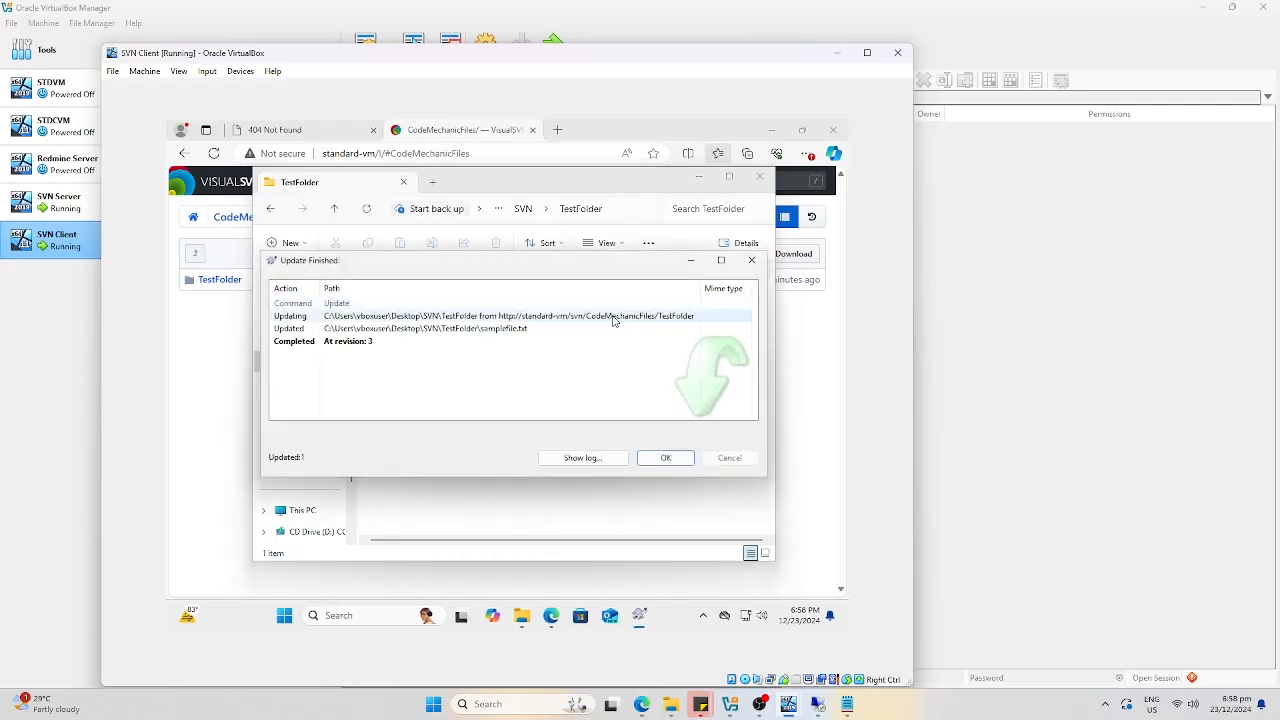
{"action": "left_click", "coordinate": [664, 459]}
Open the client's samplefile to confirm the 'Update by RemoteServer.' line, then close it.
{"action": "double_click", "coordinate": [398, 296]}
{"action": "left_click", "coordinate": [464, 251]}
{"action": "left_click_drag", "start_coordinate": [334, 243], "coordinate": [244, 250]}
{"action": "left_click_drag", "start_coordinate": [650, 60], "coordinate": [843, 70]}
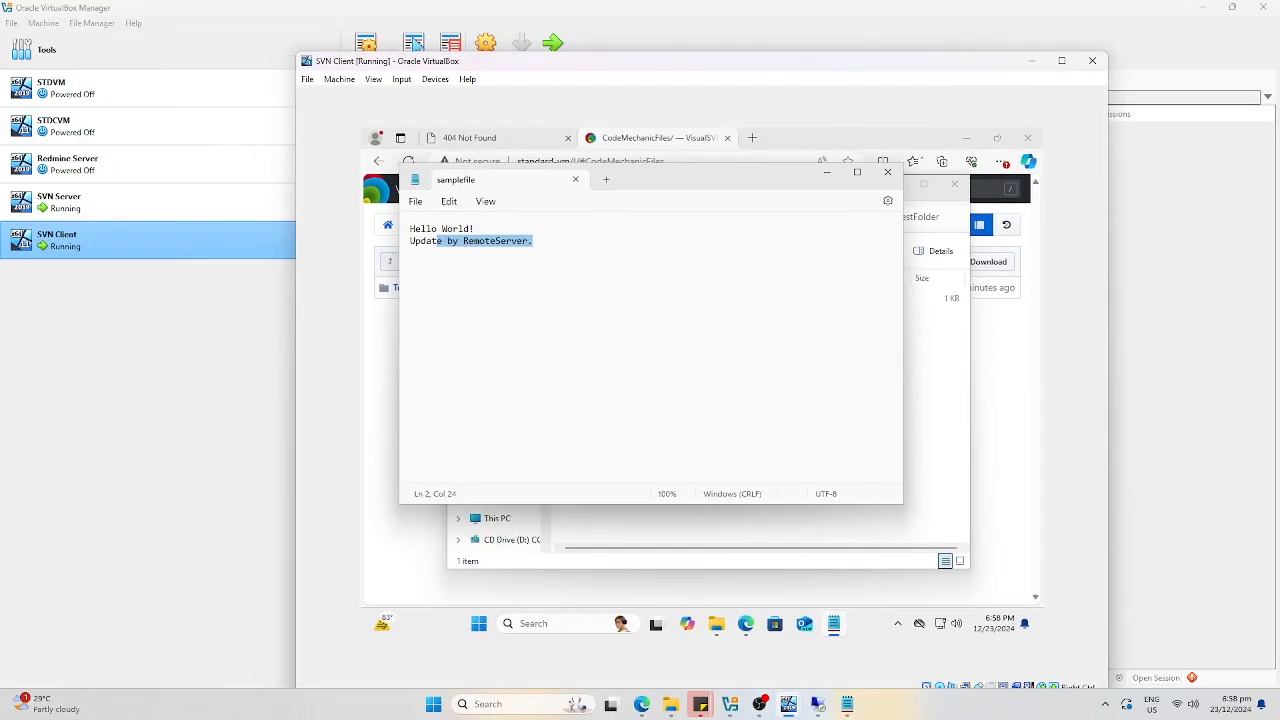
{"action": "left_click", "coordinate": [887, 172]}
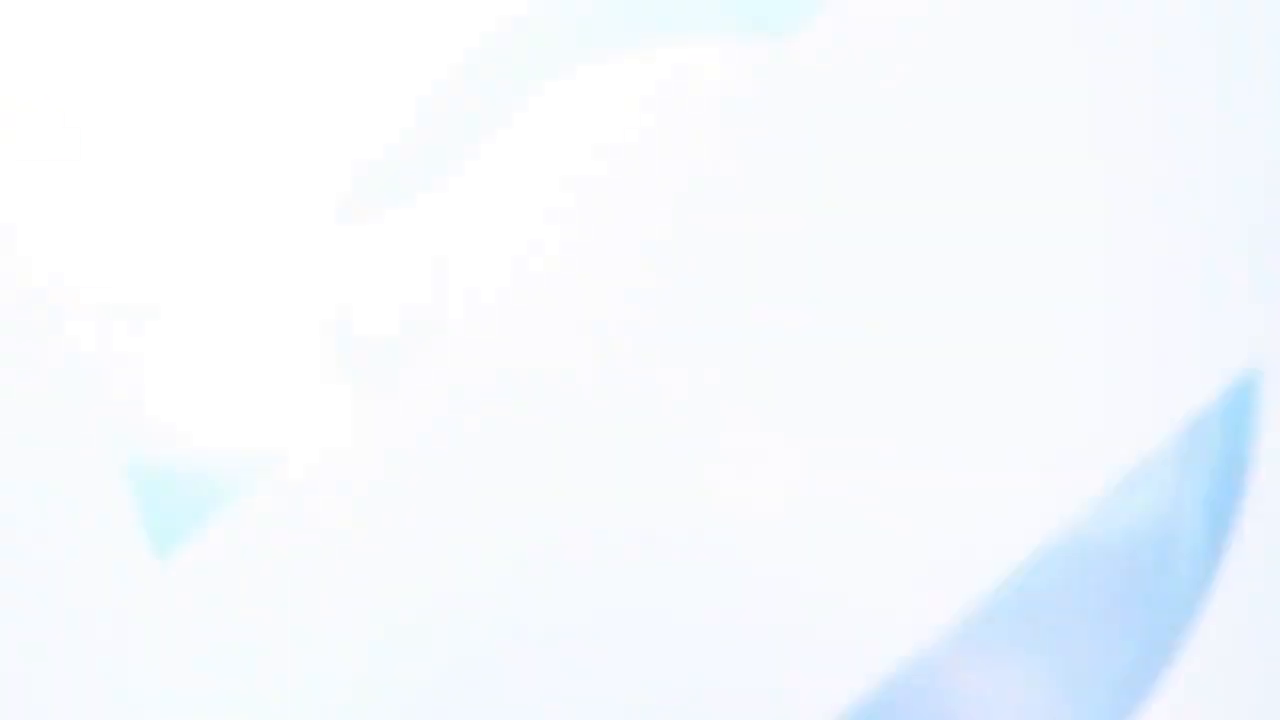